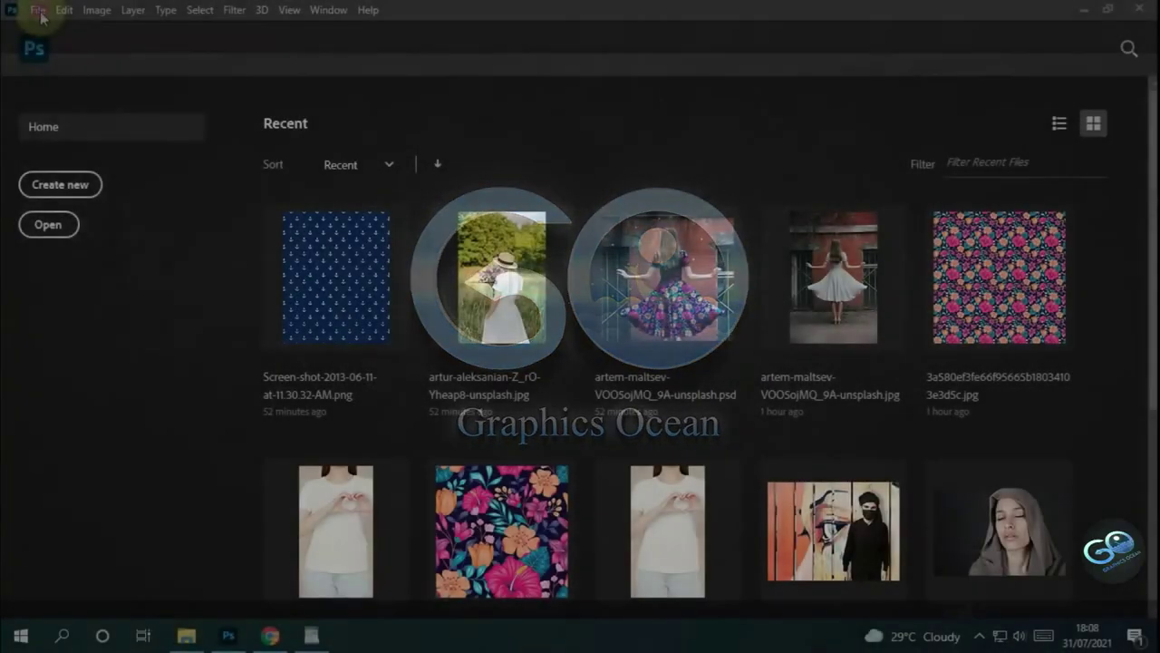
- Open the freckled portrait pexels-ike-louie-natividad-2709386.jpg and zoom in on the face
left_click(38, 10)
left_click(50, 39)
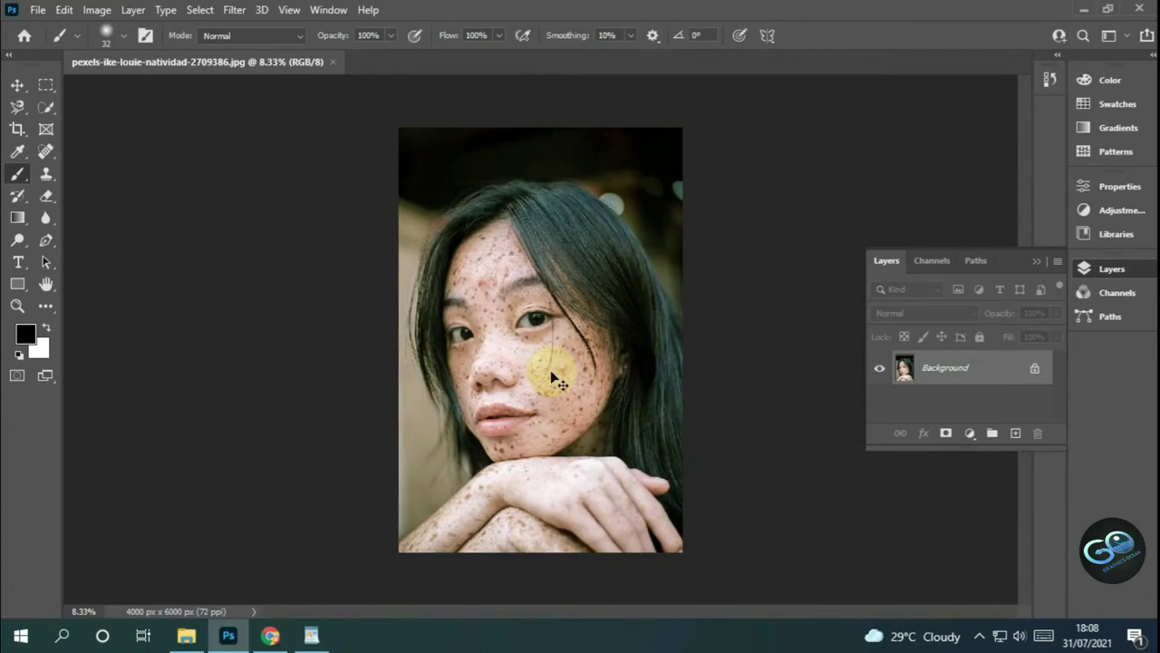
scroll(553, 376, "up", 2)
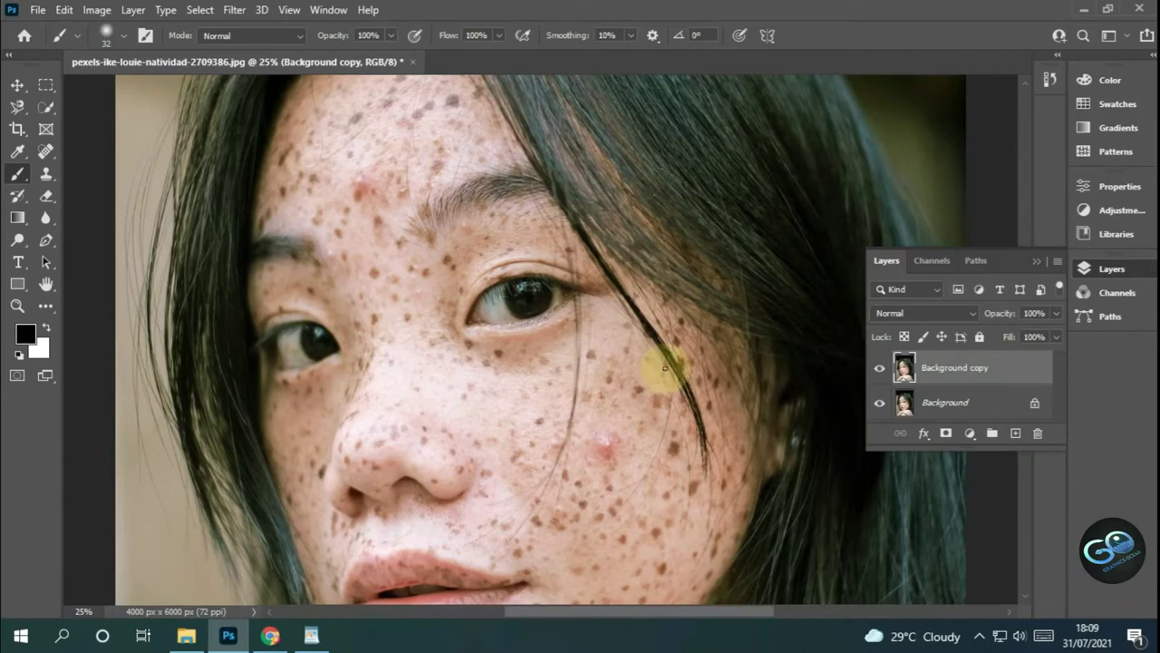
- Switch to the Spot Healing Brush at a 74 px size
left_click(46, 152)
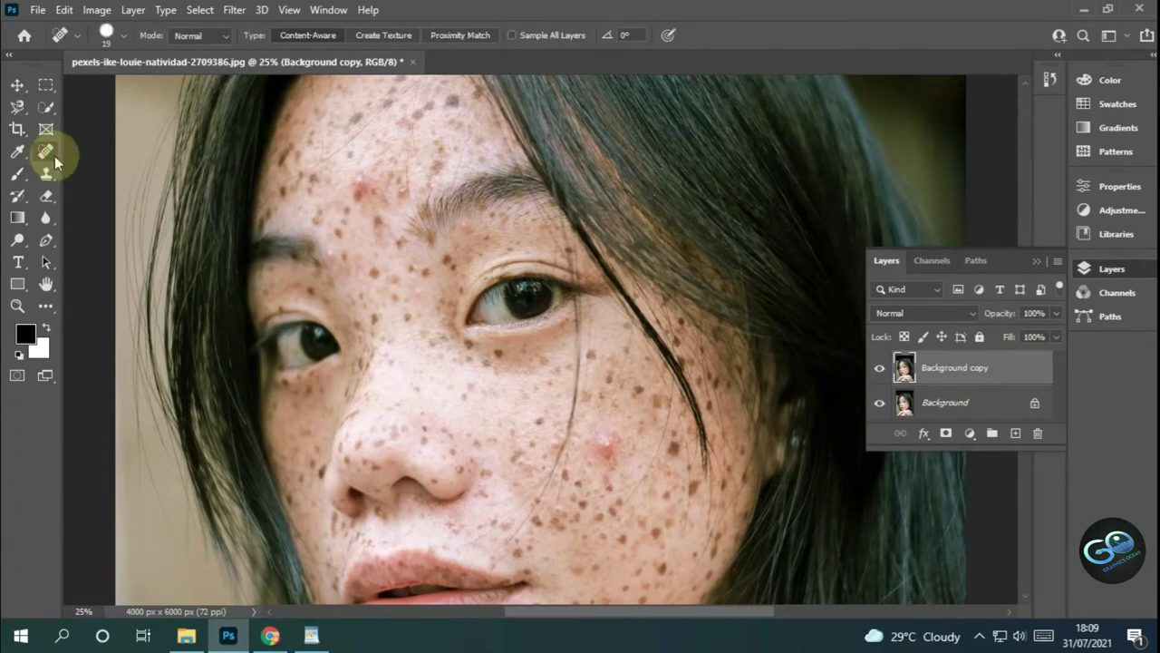
right_click(485, 362)
left_click(563, 400)
left_click(497, 355)
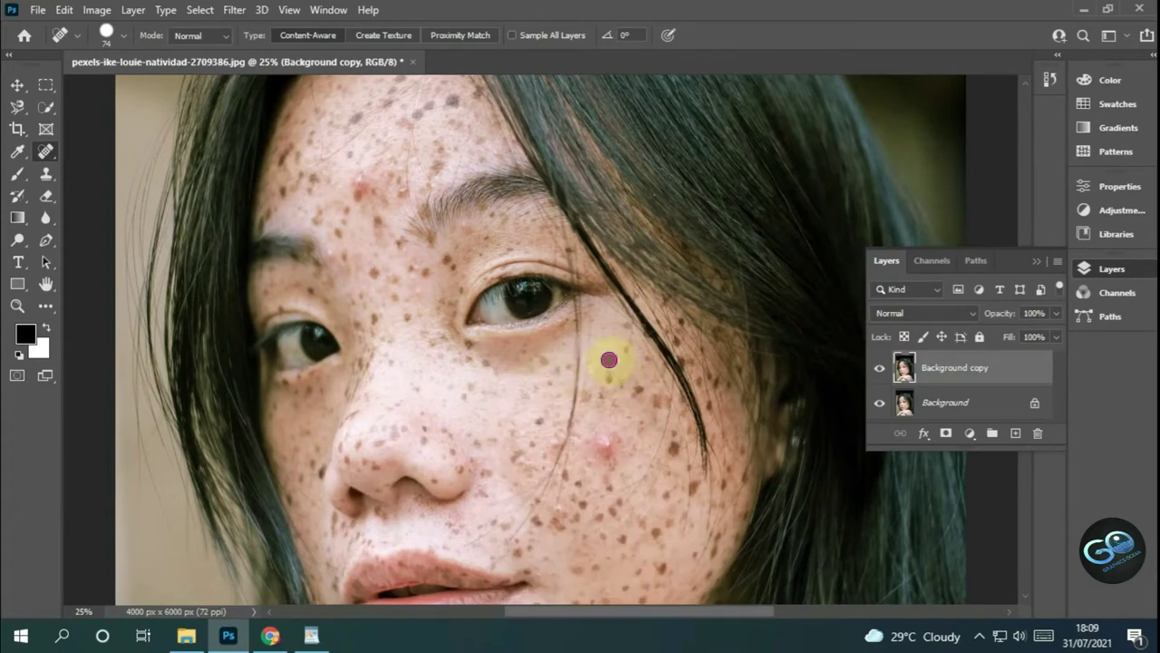
- Heal the freckles across the right cheek, near the jaw and by the lip corner
left_click(607, 379)
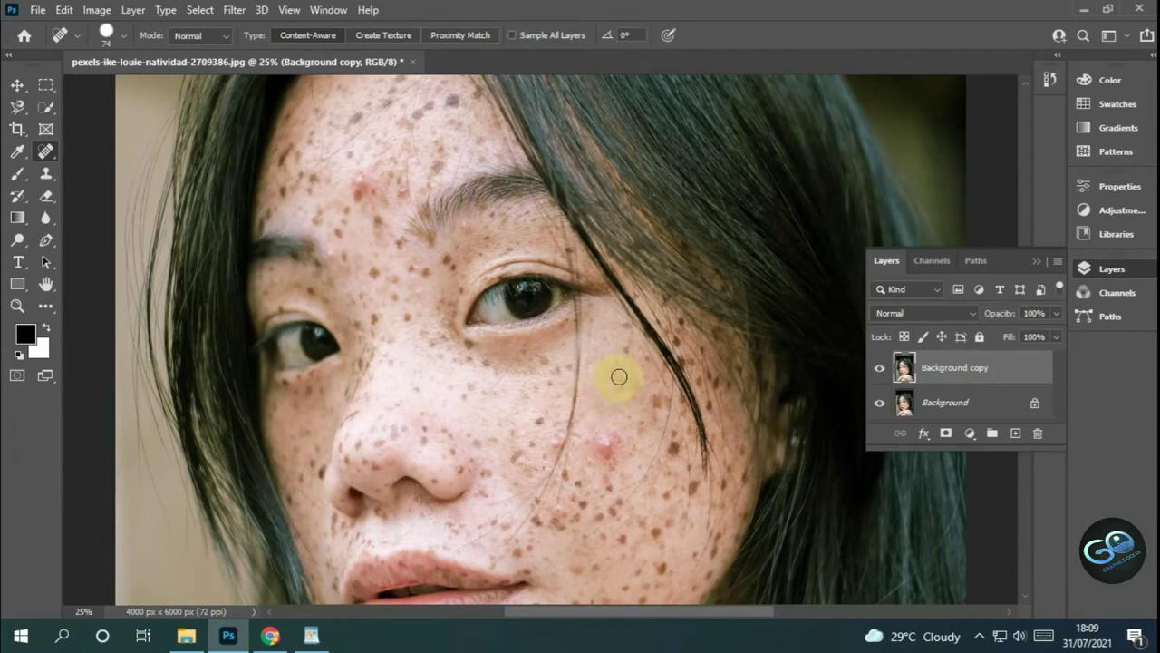
left_click(626, 328)
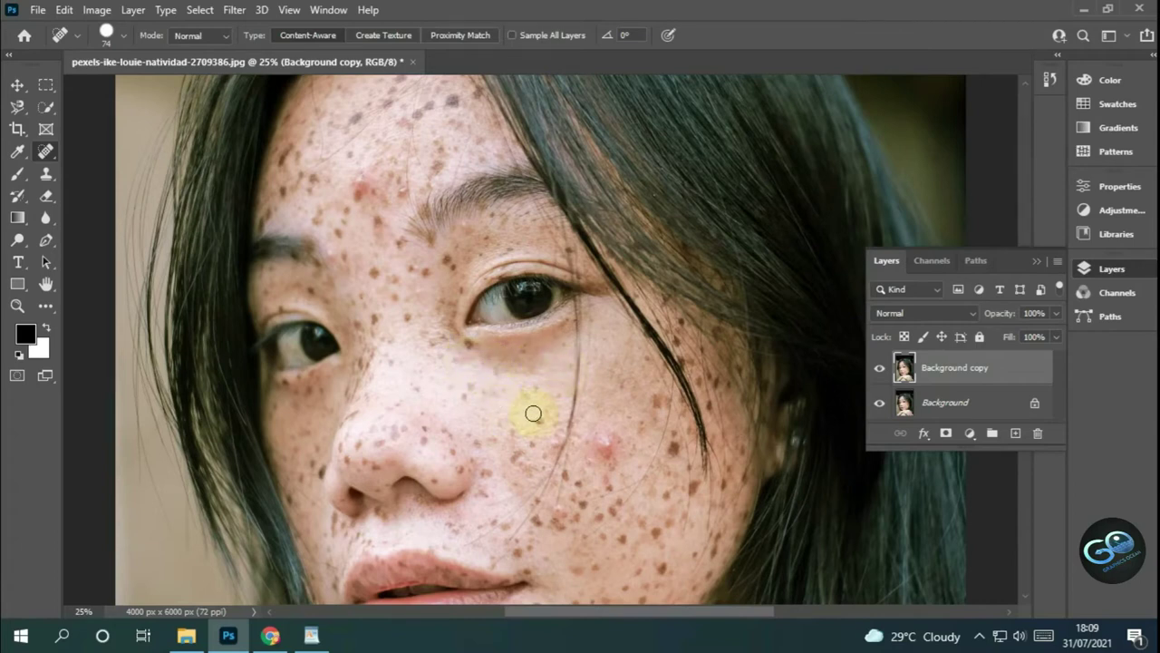
left_click(560, 445)
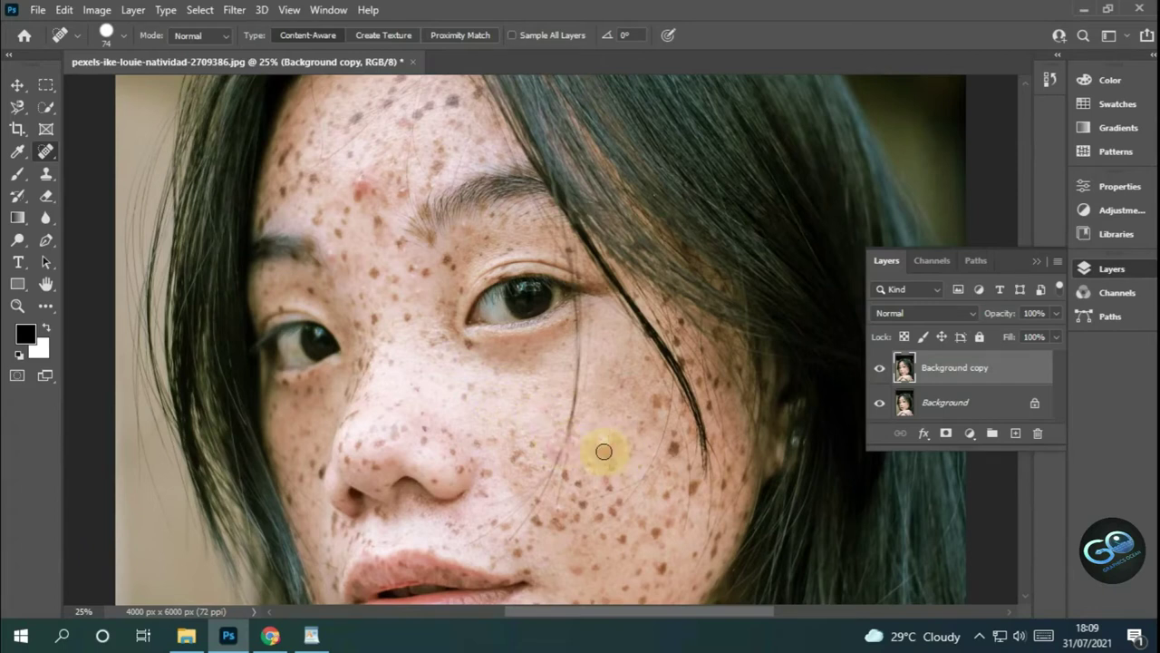
left_click_drag(612, 450, 610, 455)
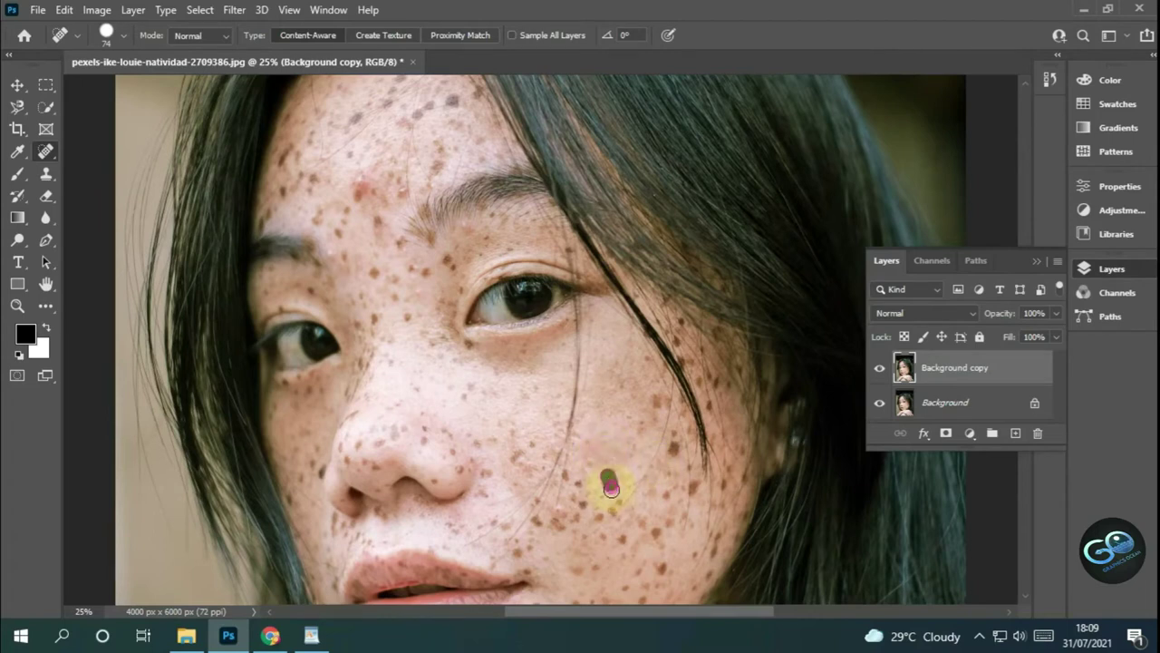
left_click(657, 532)
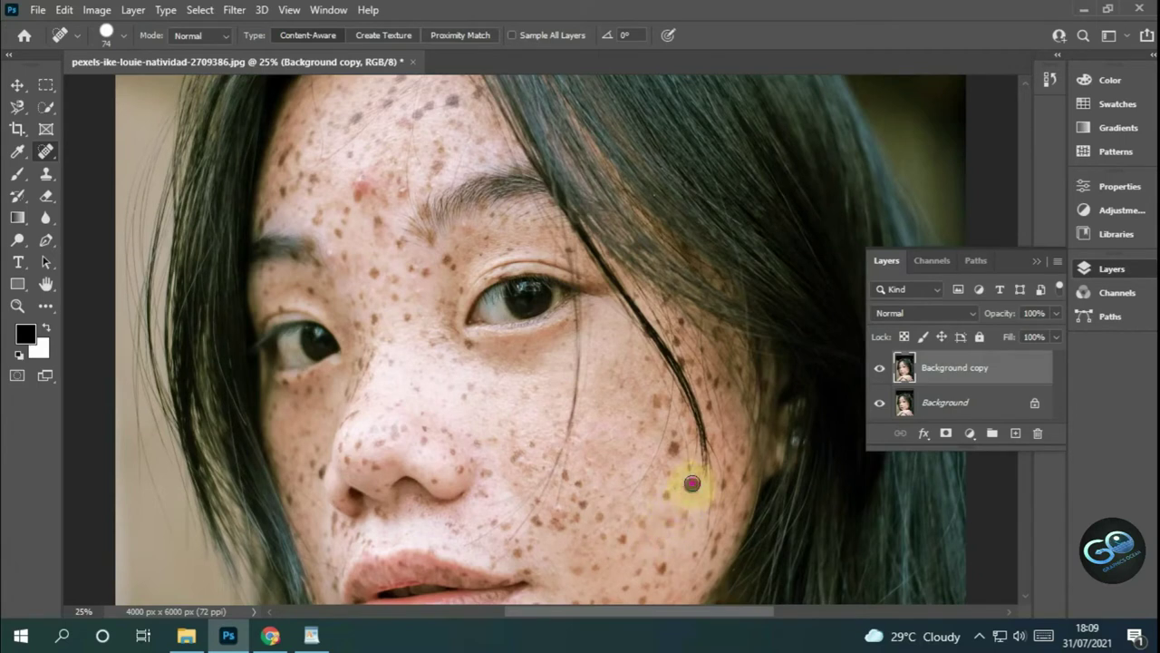
left_click(691, 483)
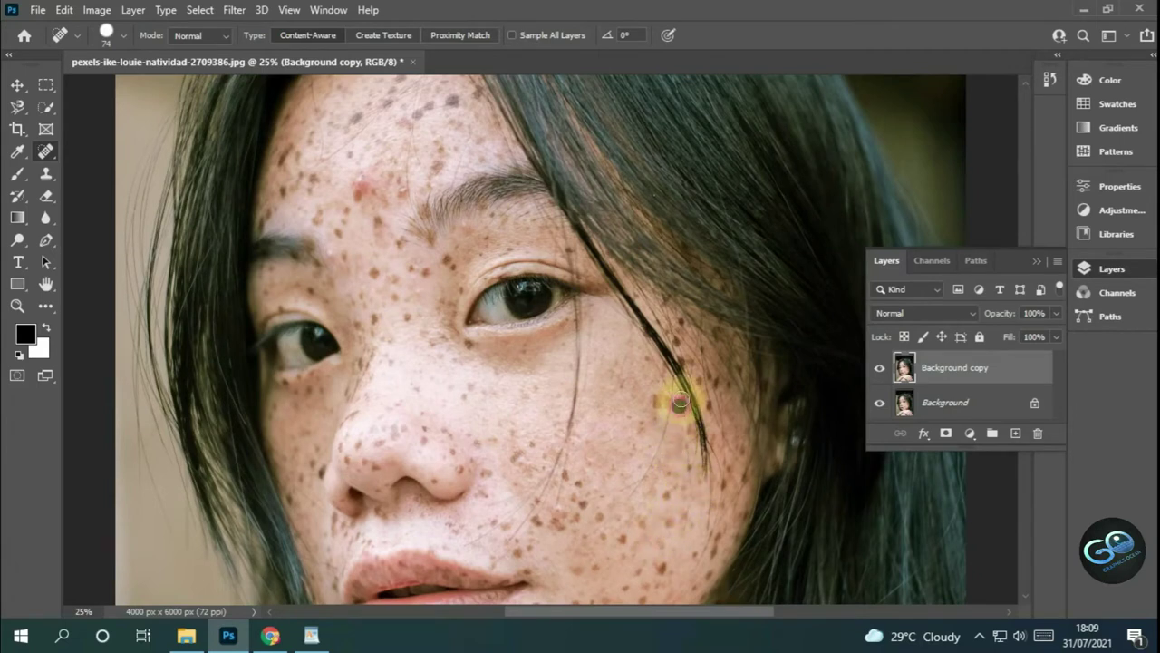
left_click_drag(657, 415, 643, 428)
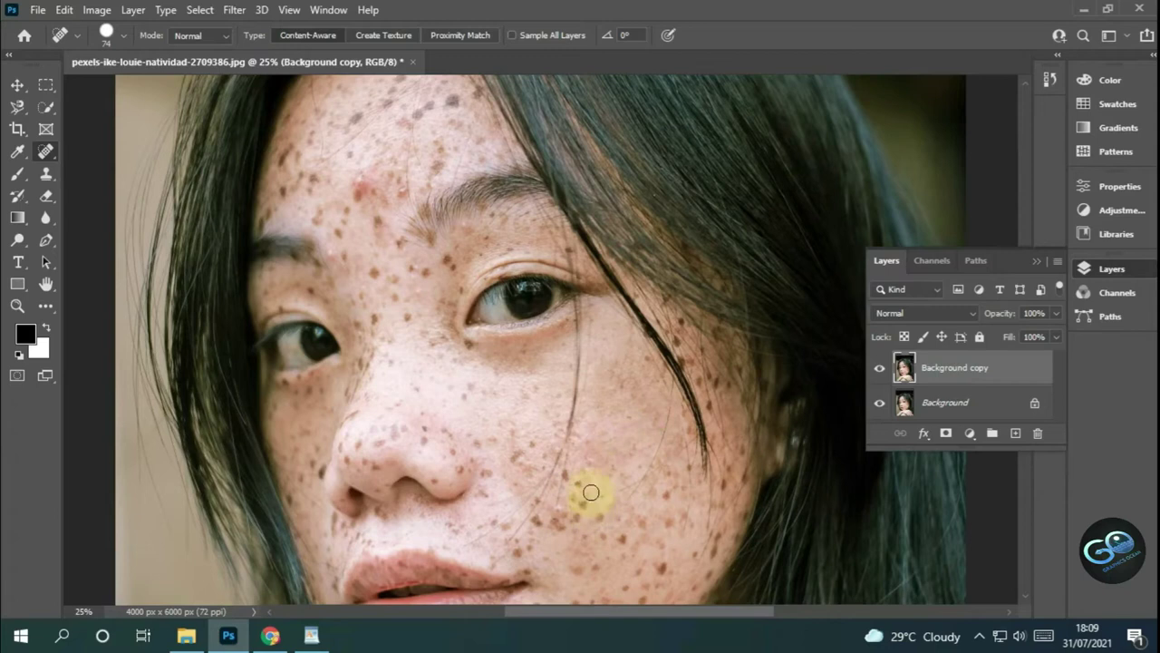
scroll(586, 440, "down", 3)
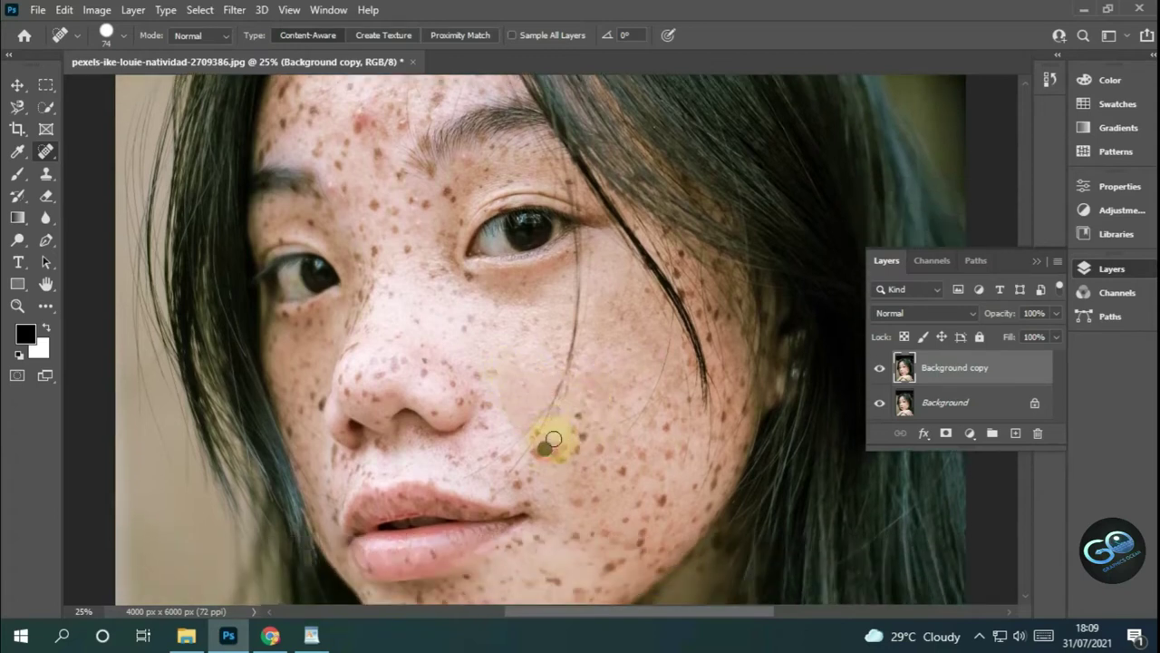
left_click(586, 449)
left_click_drag(528, 501, 535, 497)
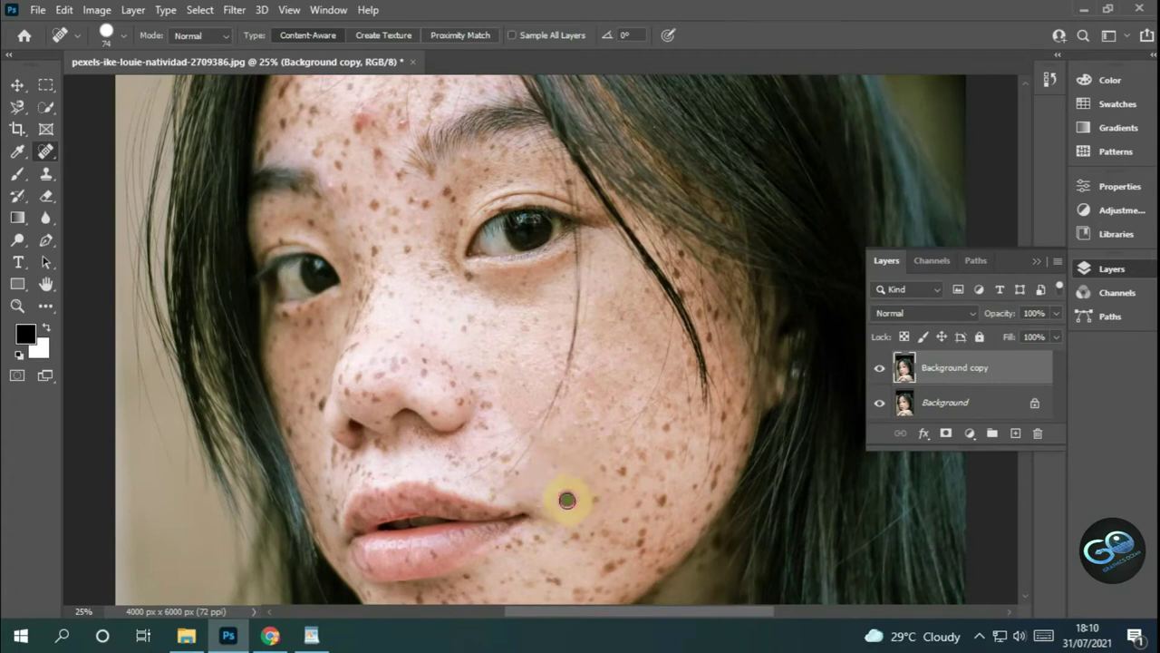
- Heal freckles beside the nose, at the inner eye corner and by the hair strand
key("bracketright")
left_click_drag(642, 540, 624, 542)
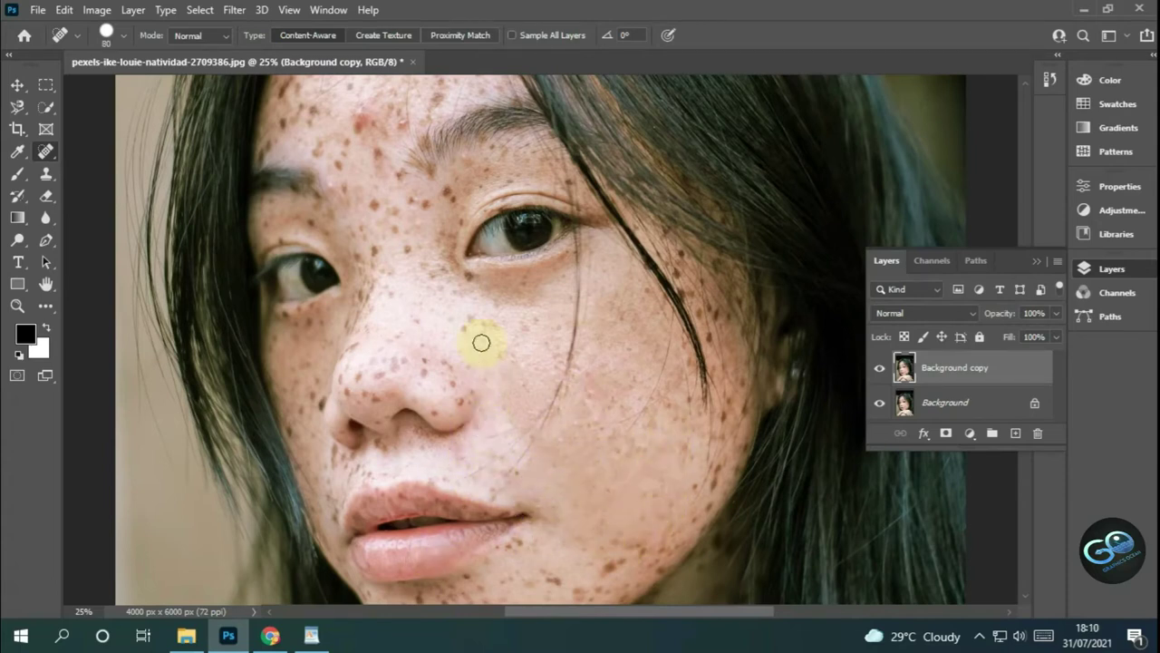
scroll(526, 372, "up", 2)
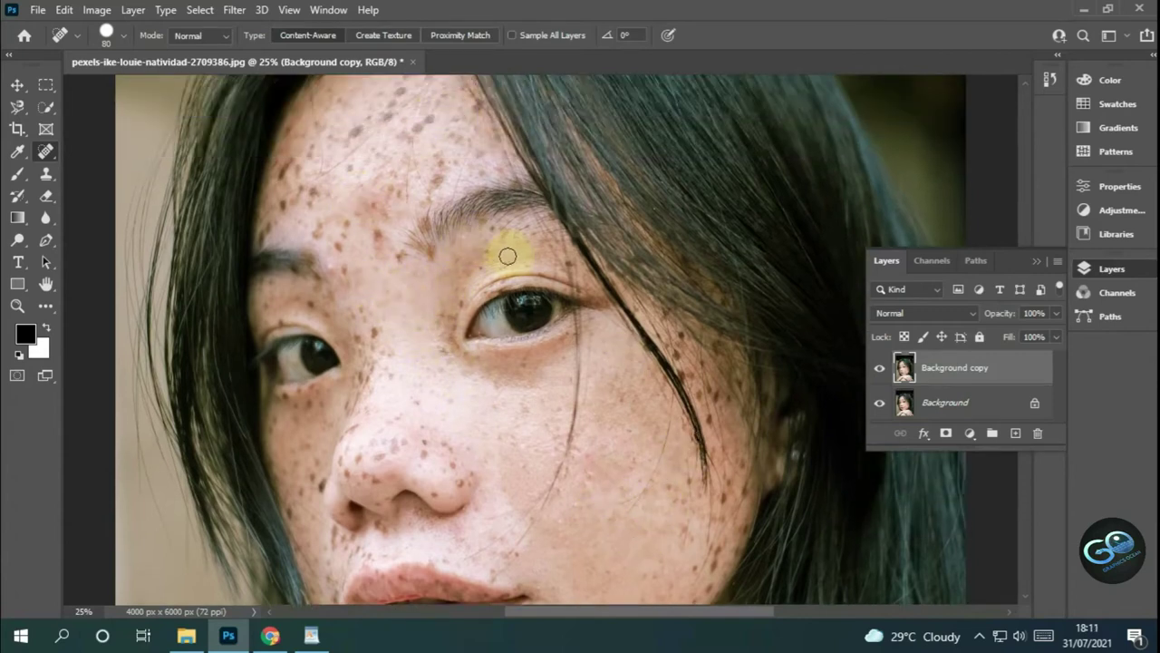
left_click(450, 328)
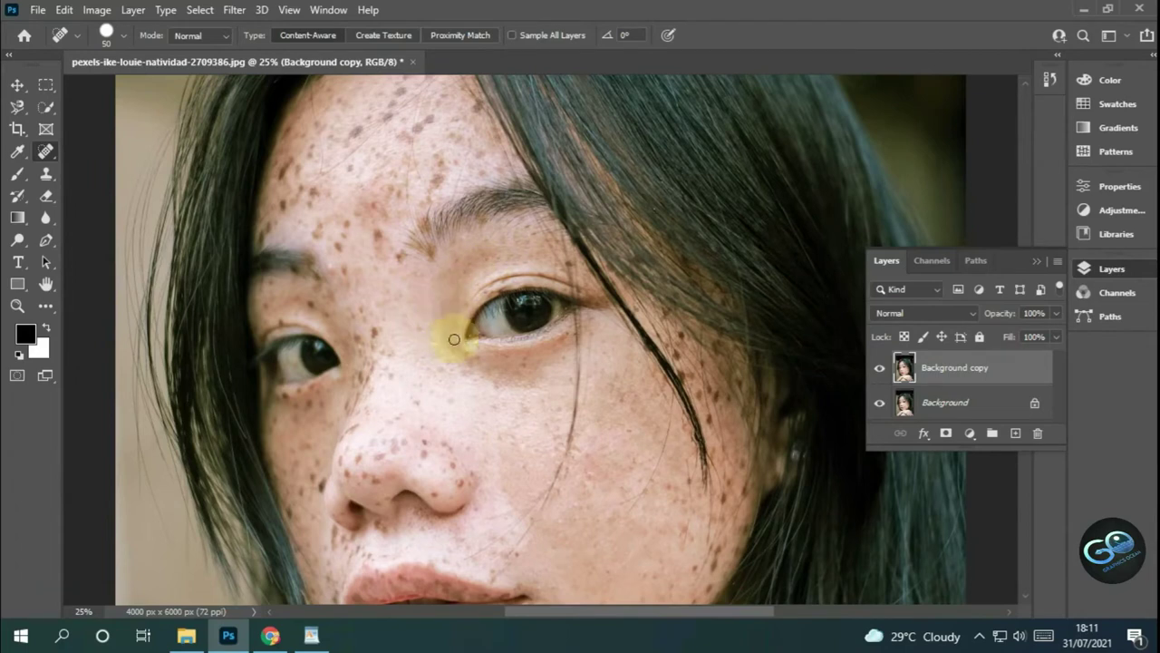
left_click(681, 372)
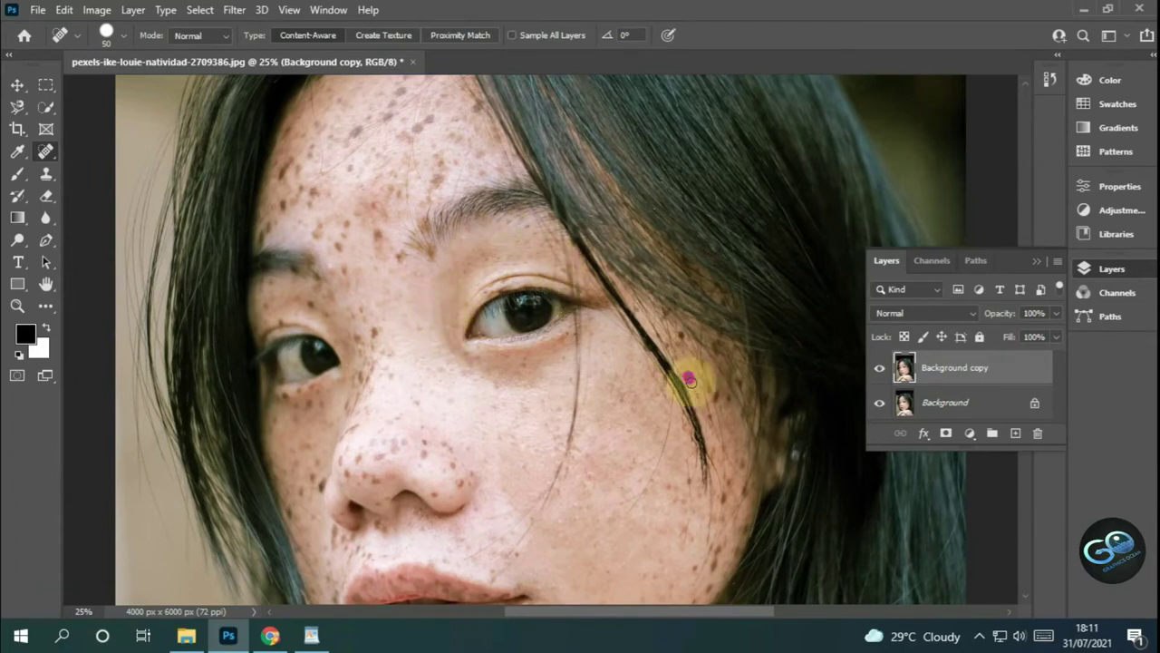
scroll(731, 479, "down", 3)
- Heal the freckles around the chin and lower cheek
left_click(562, 461)
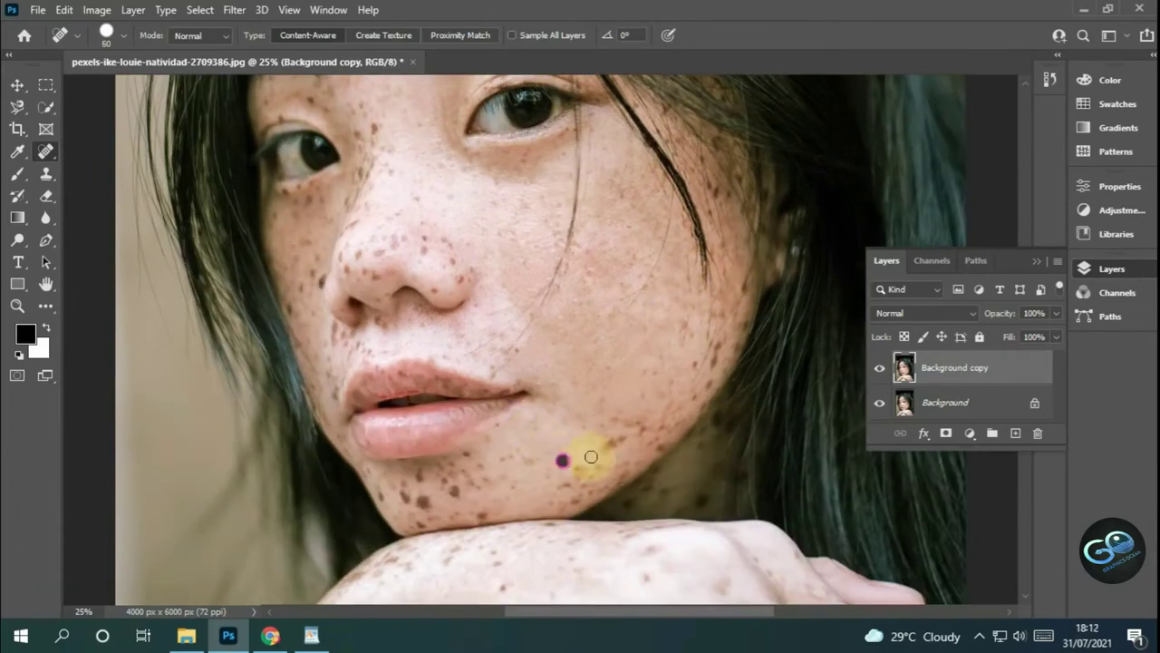
left_click(565, 484)
left_click(638, 418)
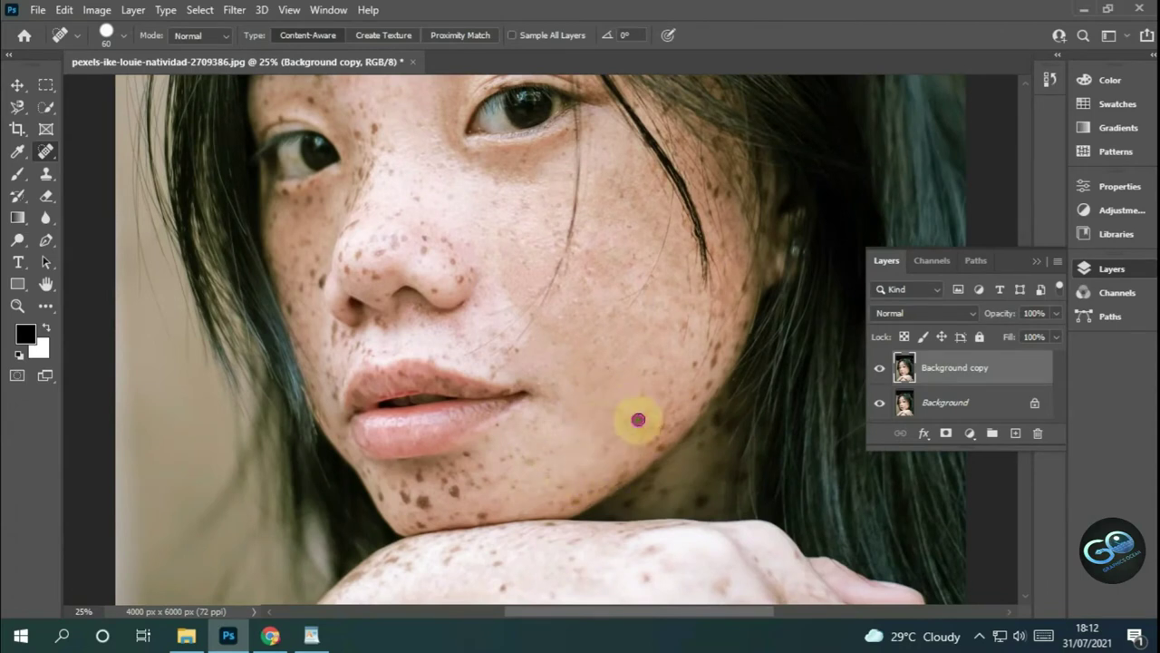
scroll(505, 469, "down", 1)
key("bracketright")
left_click(483, 485)
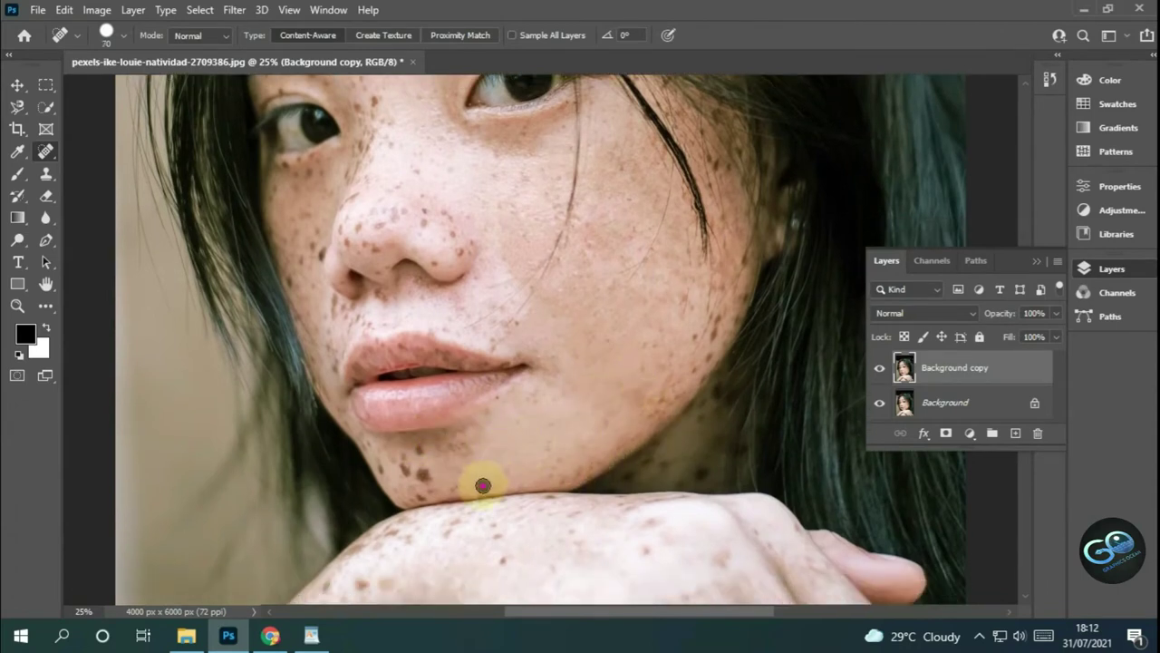
scroll(544, 508, "up", 2)
scroll(598, 445, "up", 1)
- Resize the healing brush and heal a freckle on the forehead
key("bracketleft")
key("bracketleft")
key("bracketleft")
key("ctrl+plus")
key("ctrl+plus")
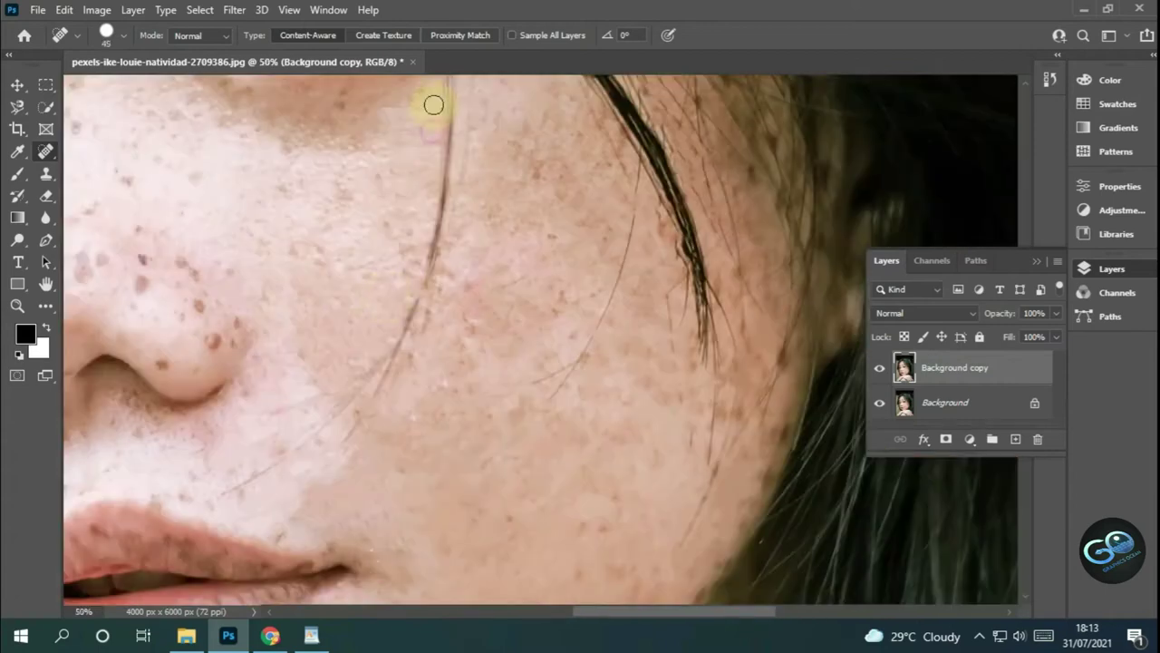
scroll(544, 272, "up", 3)
scroll(453, 407, "down", 2)
scroll(687, 241, "up", 2)
key("bracketleft")
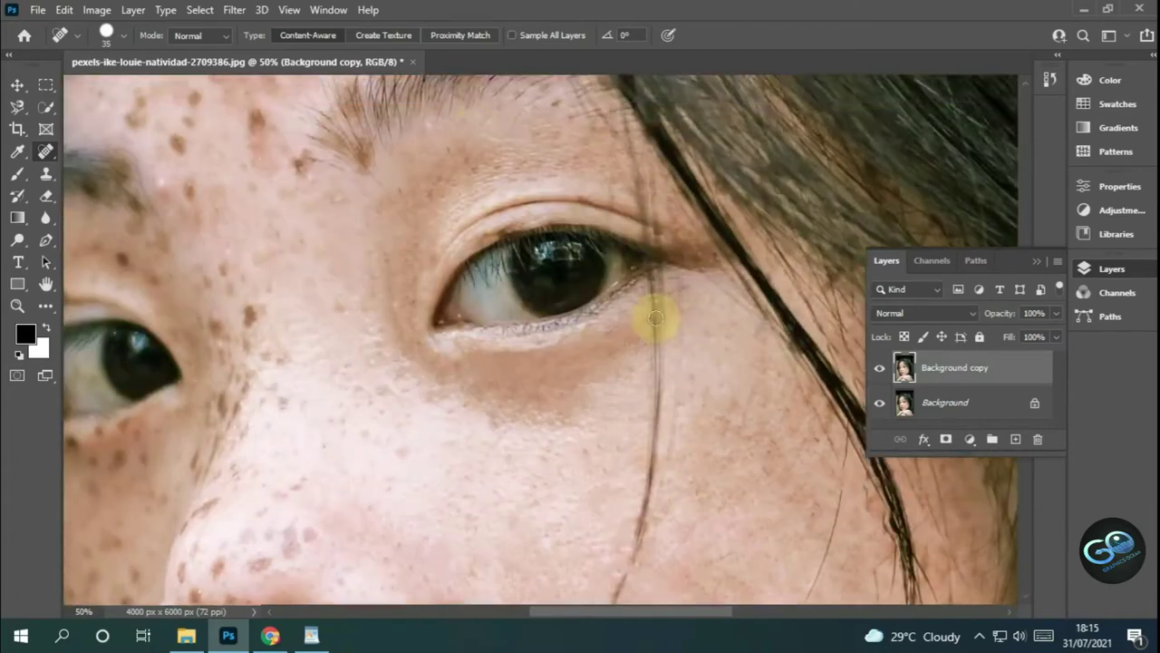
key("ctrl+minus")
scroll(513, 384, "up", 3)
key("ctrl+plus")
scroll(412, 335, "up", 3)
key("bracketright")
key("bracketright")
key("bracketright")
left_click(417, 306)
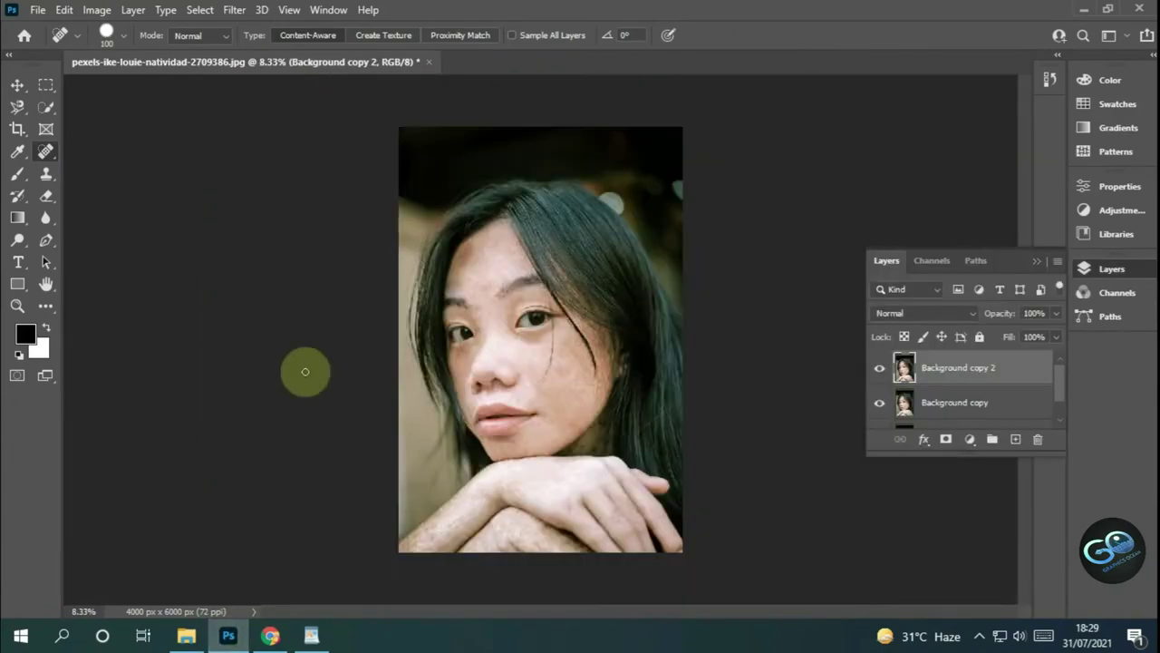
- Apply a 5-pixel Gaussian Blur to the Background copy layer
scroll(971, 382, "down", 1)
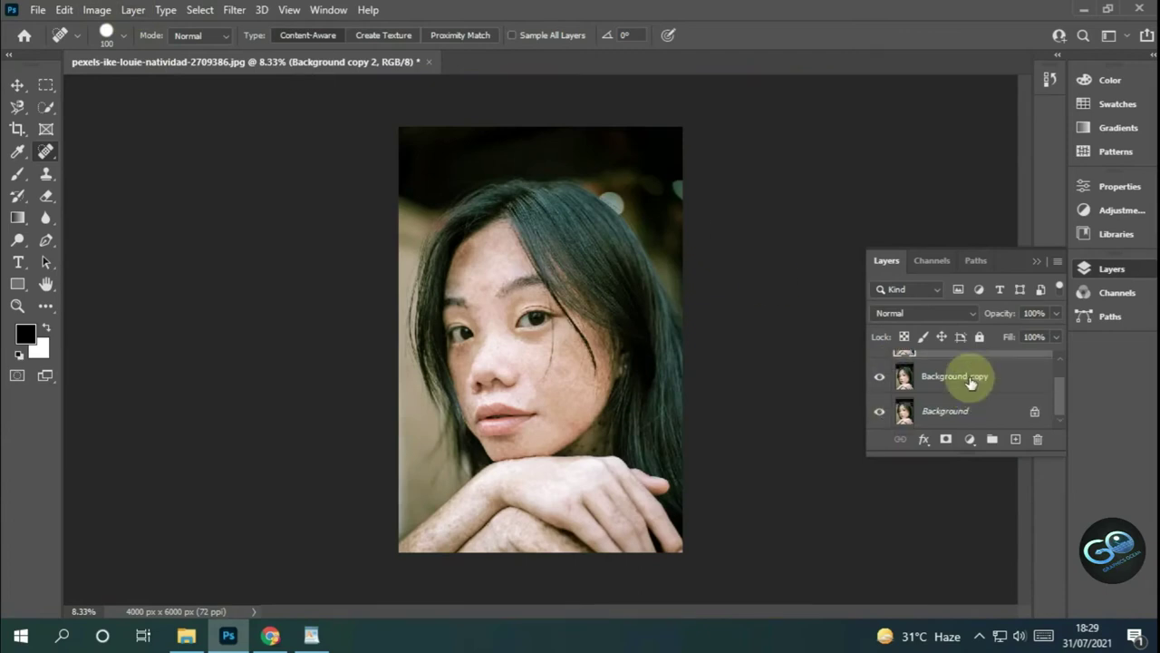
scroll(971, 383, "up", 1)
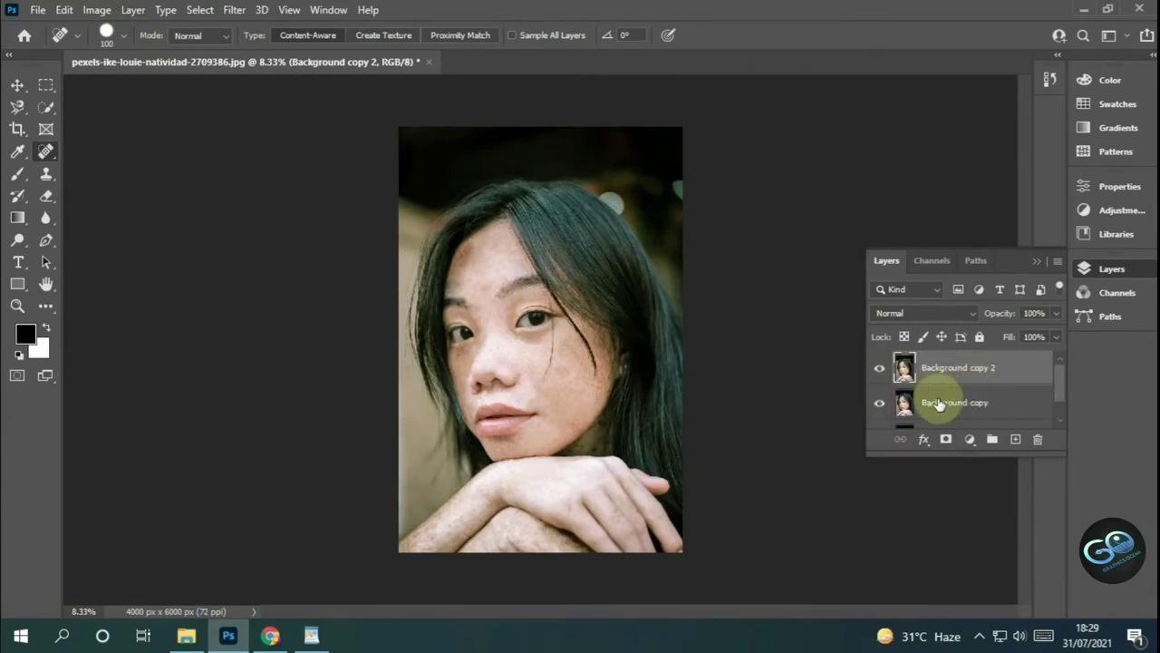
left_click(939, 404)
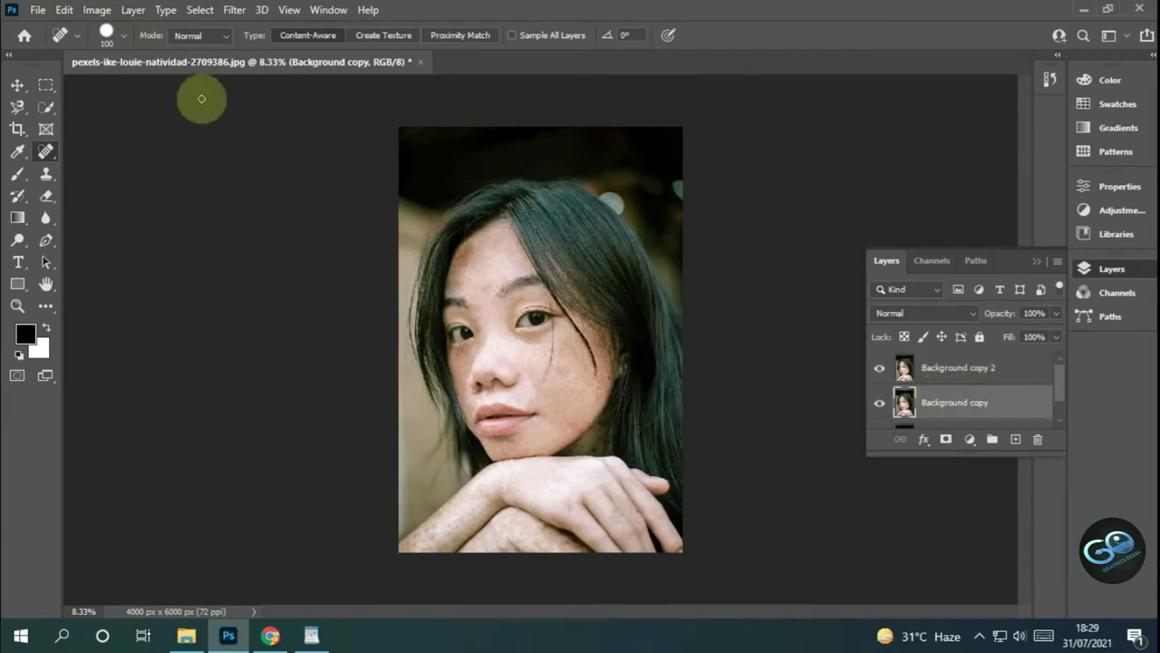
left_click(233, 10)
mouse_move(245, 228)
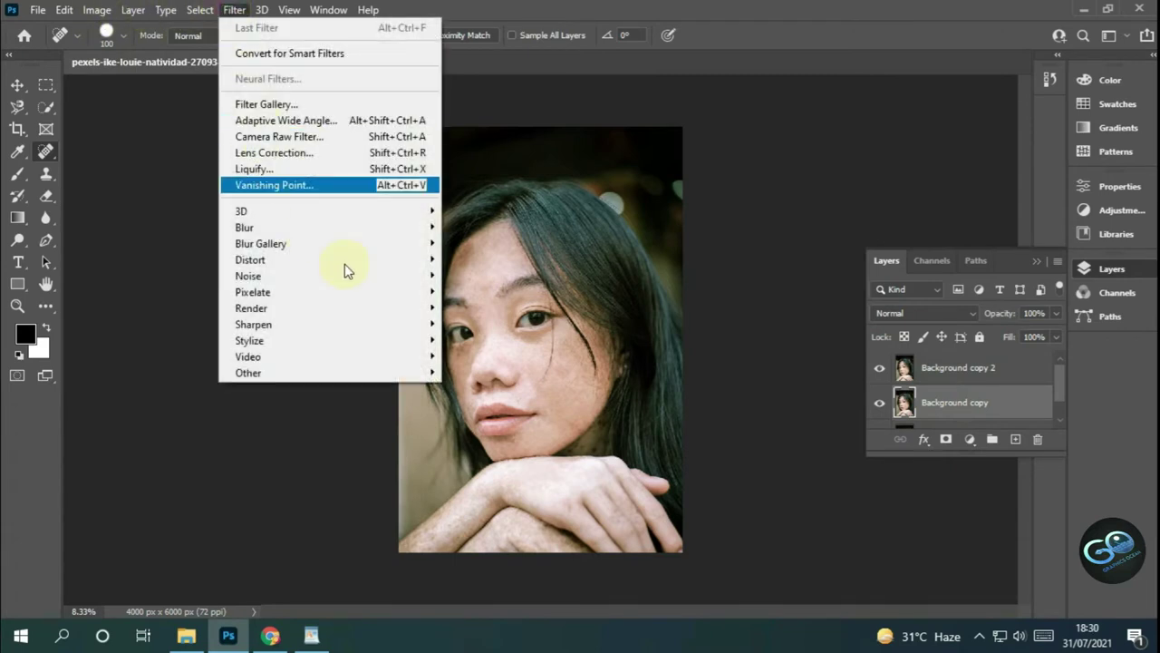
left_click(479, 292)
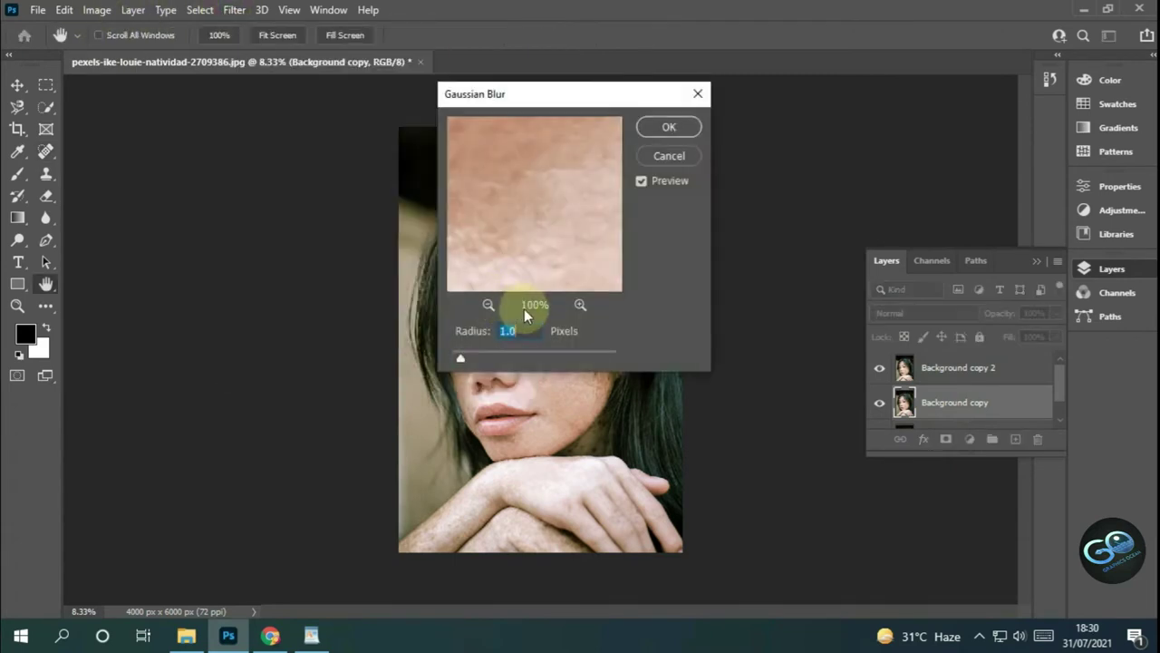
left_click_drag(544, 94, 721, 91)
left_click(666, 302)
left_click(666, 301)
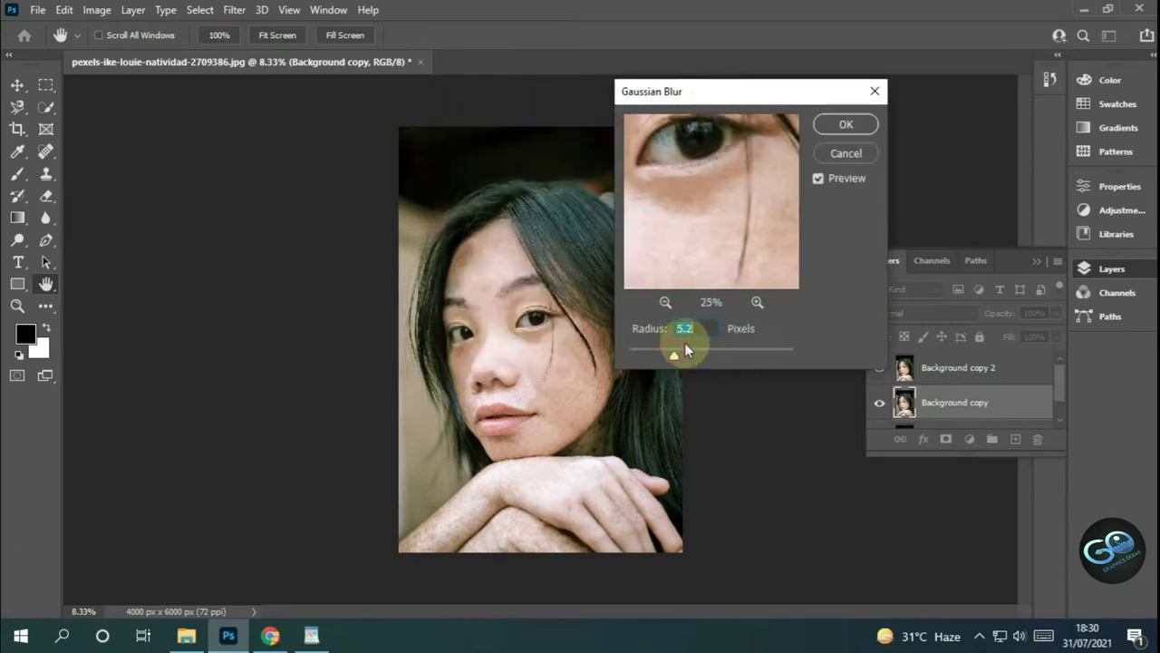
left_click(707, 328)
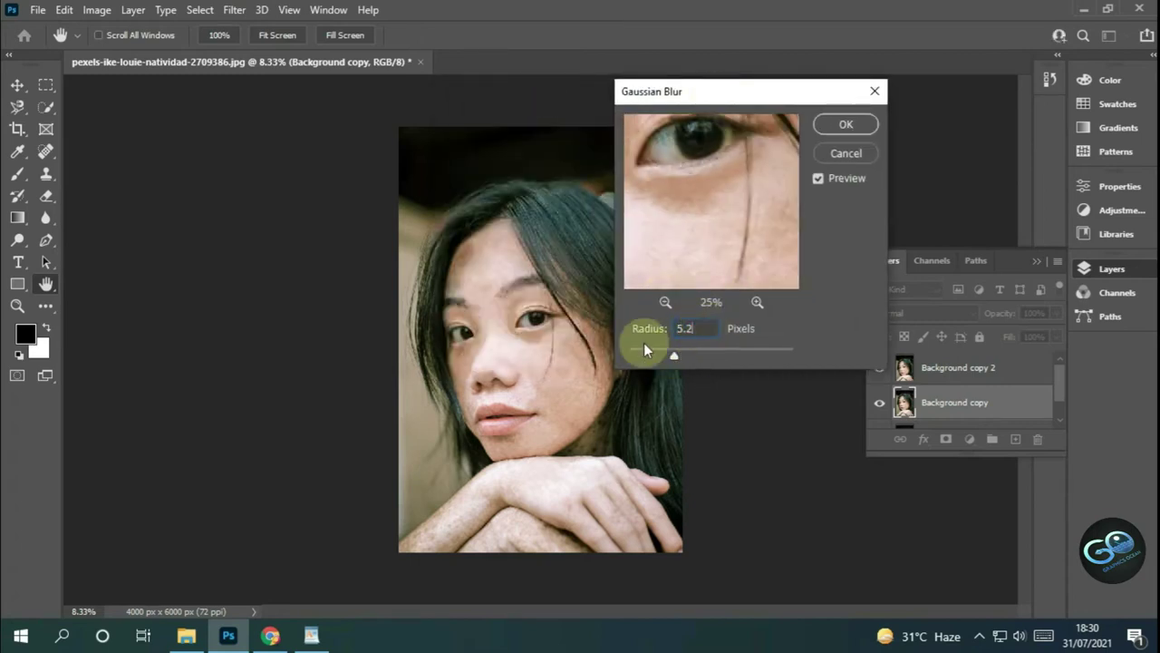
left_click(845, 125)
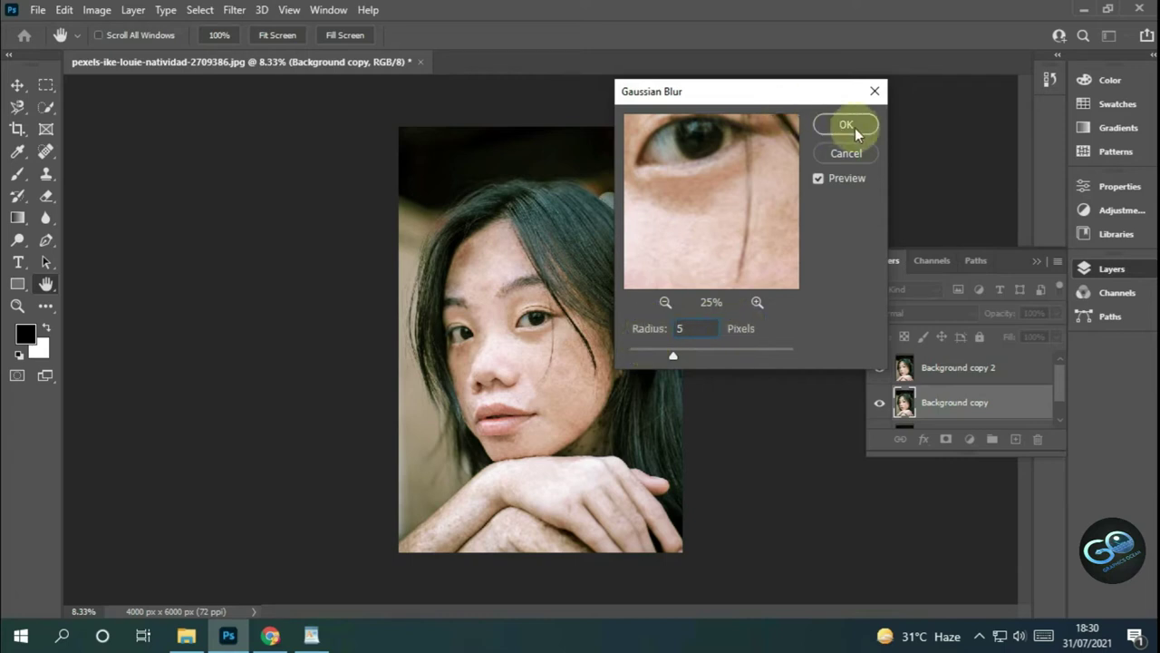
- Hide Background copy 2 and select the new Background copy 4 layer
key("j")
left_click_drag(958, 402, 1016, 554)
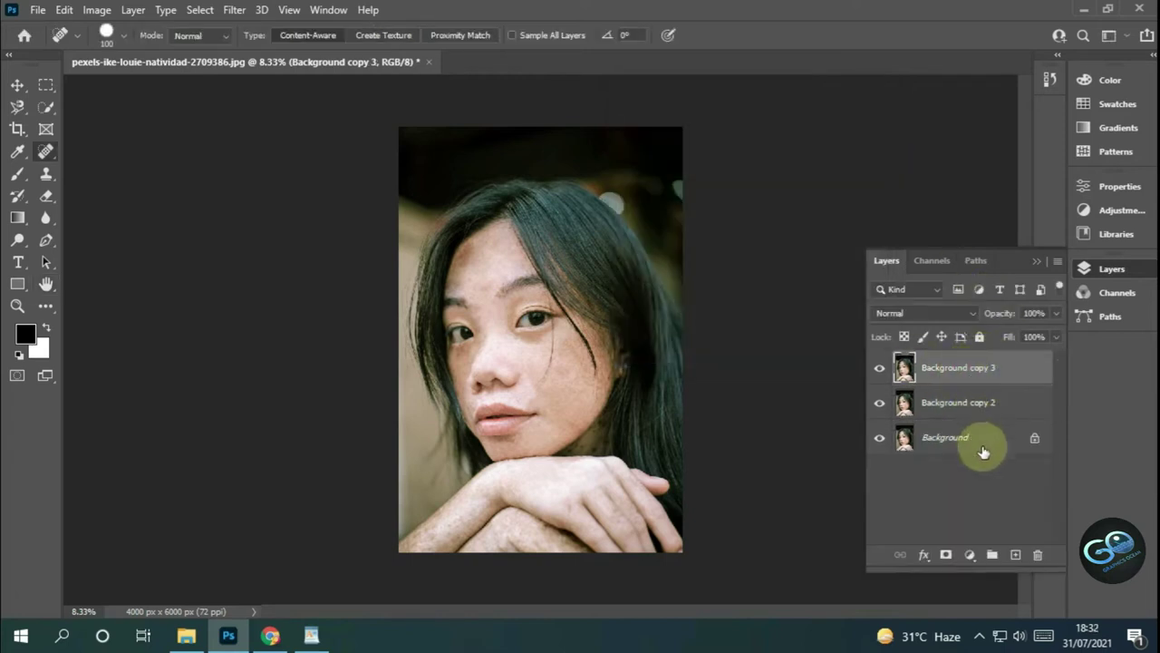
left_click(880, 437)
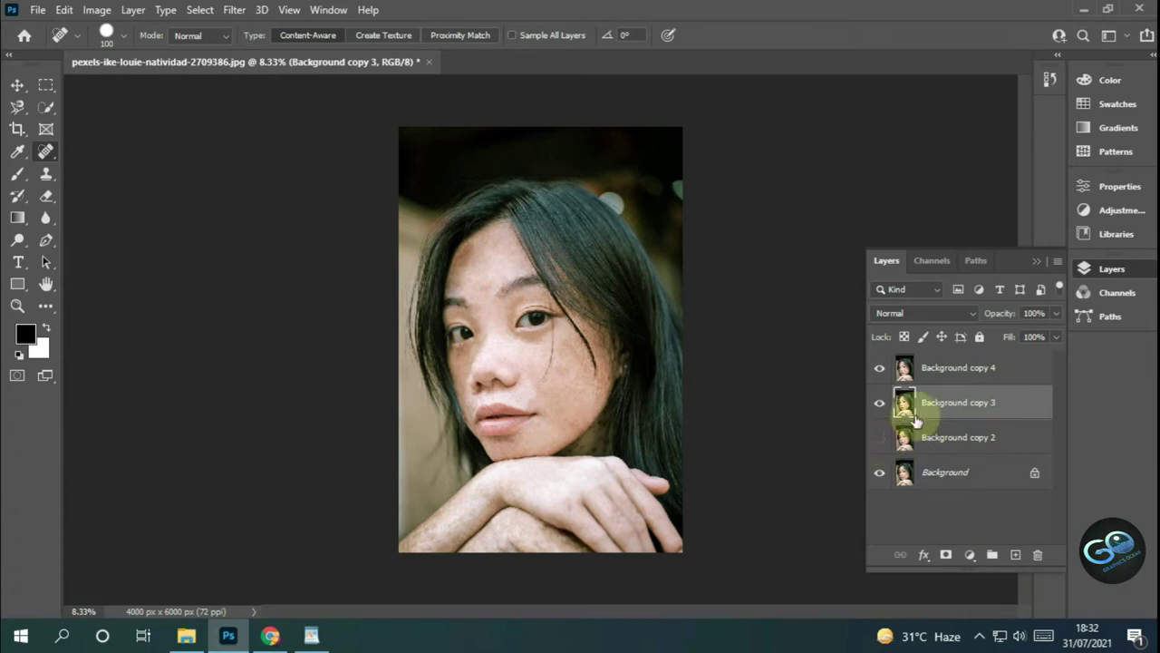
left_click(907, 402)
left_click(939, 370)
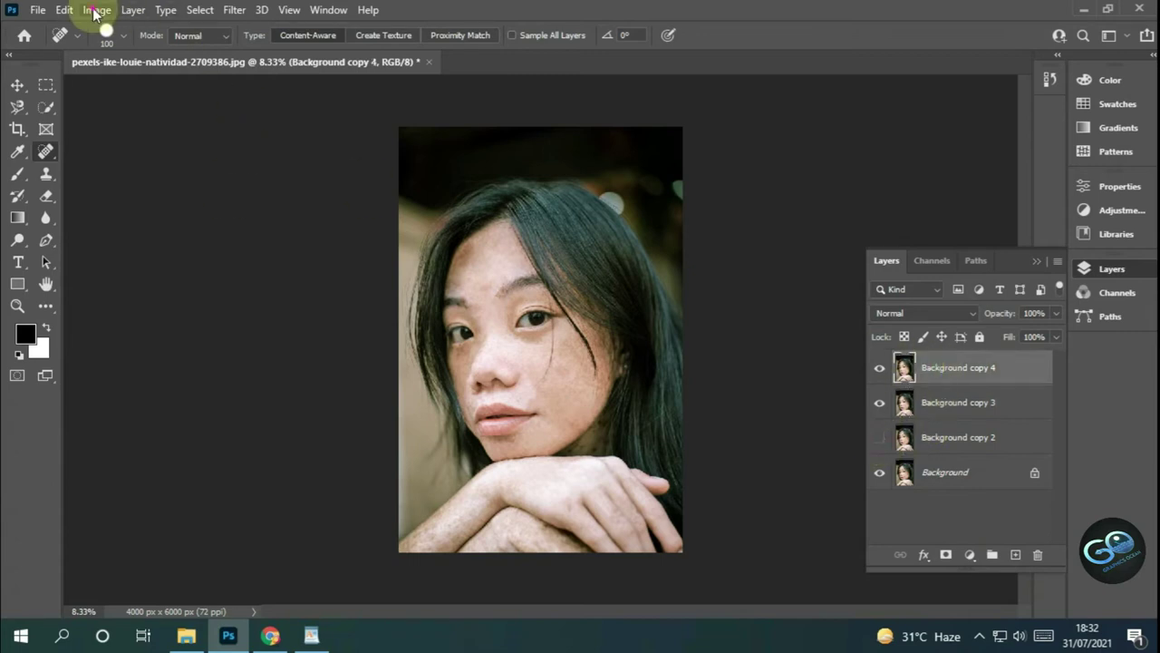
- In Apply Image, set blending to Subtract with Offset 128
left_click(97, 10)
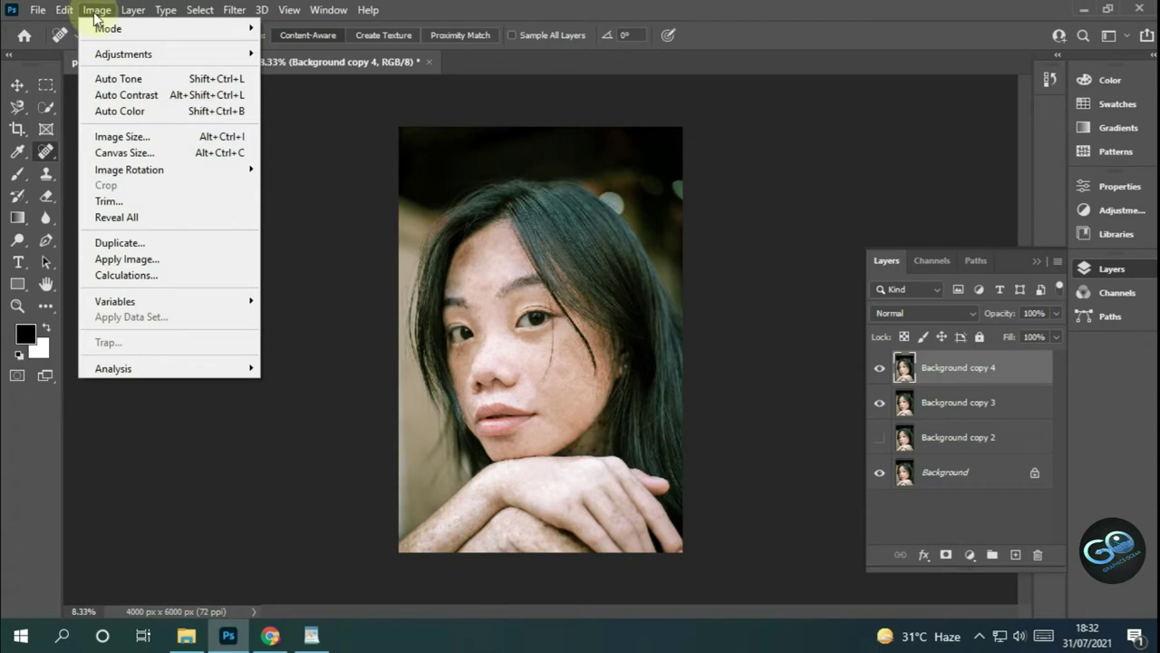
left_click(145, 260)
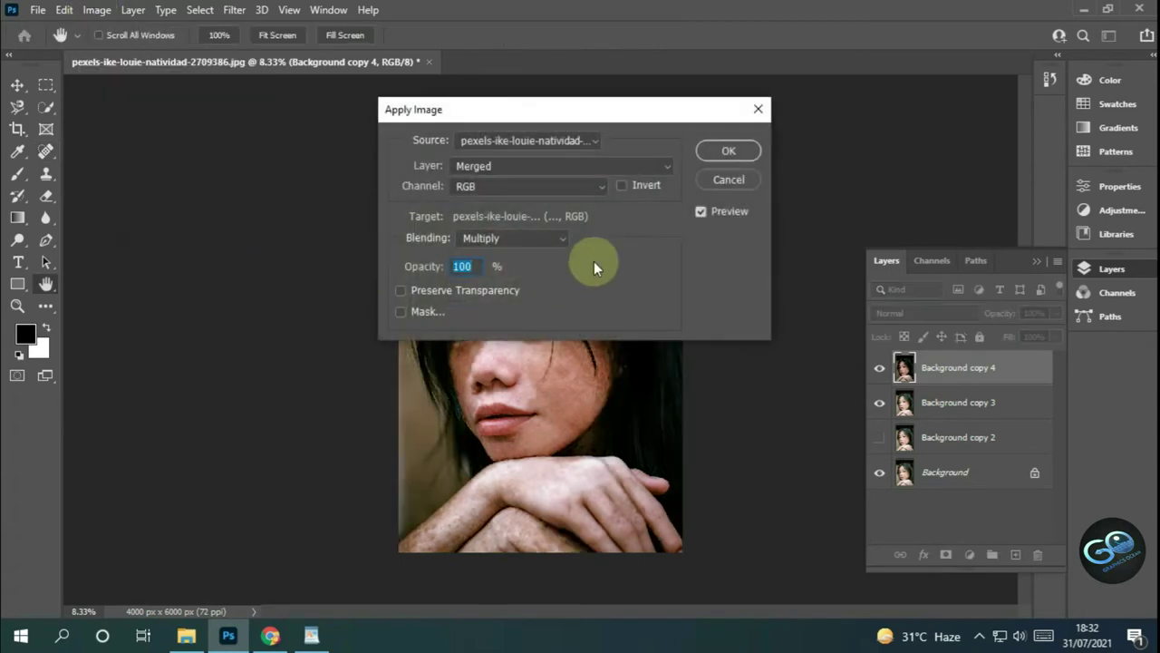
left_click(512, 238)
left_click(518, 544)
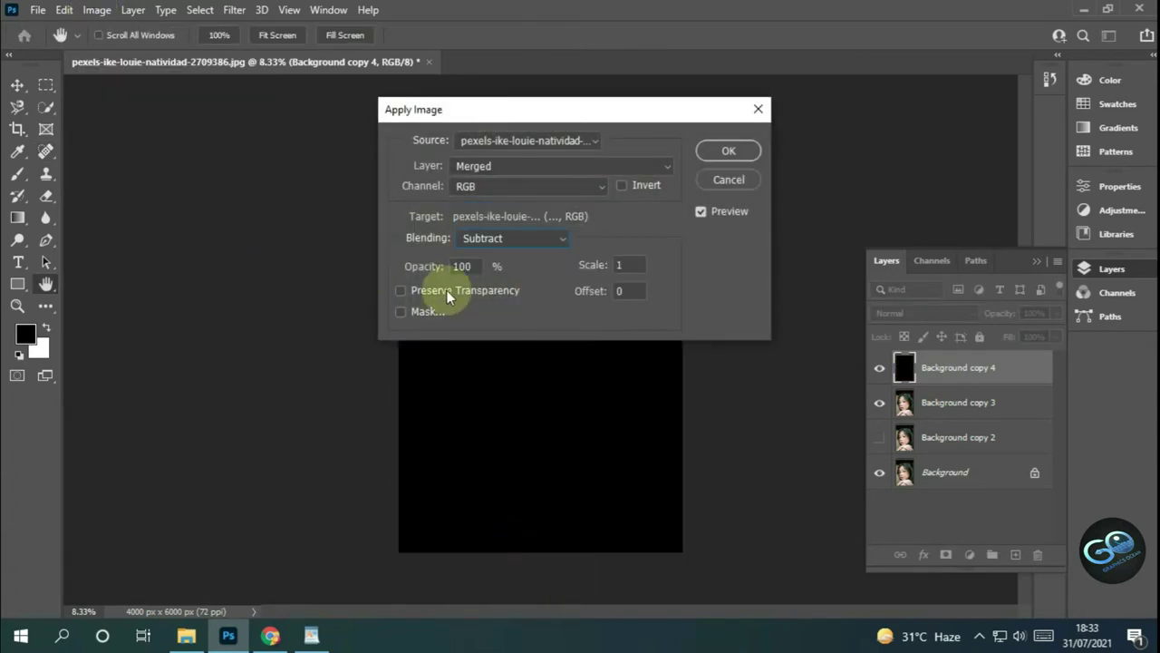
left_click(627, 290)
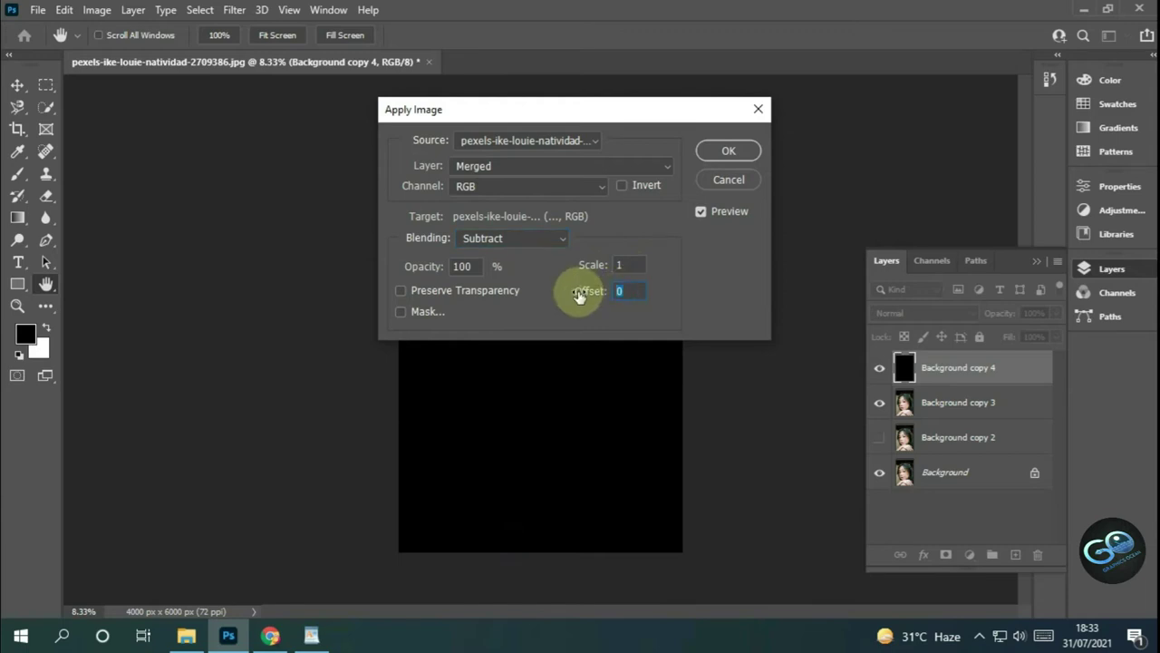
type("128")
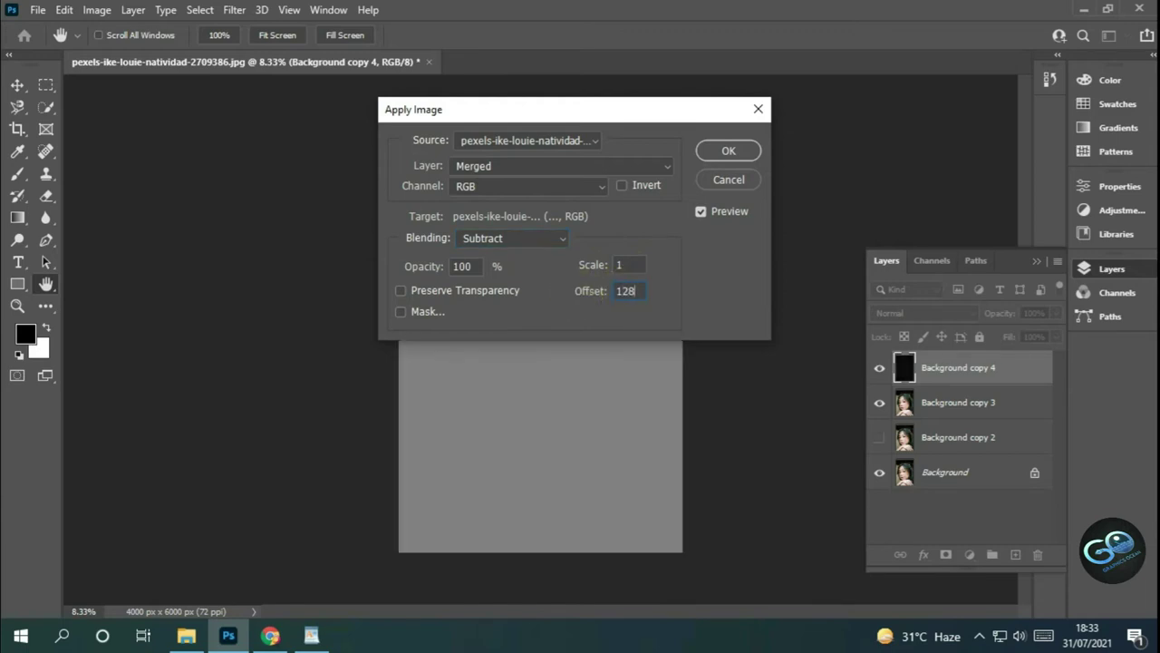
left_click_drag(613, 120, 741, 101)
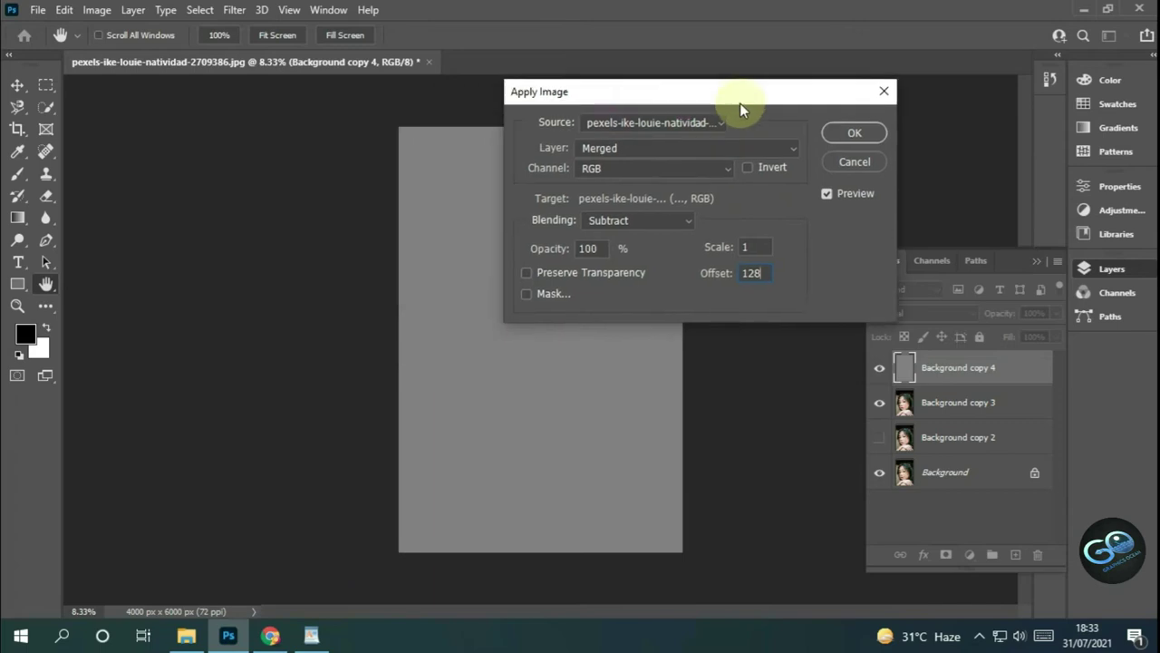
- Use Background copy 4 as source with Scale 2 and Invert off, then apply
left_click(732, 148)
left_click(688, 194)
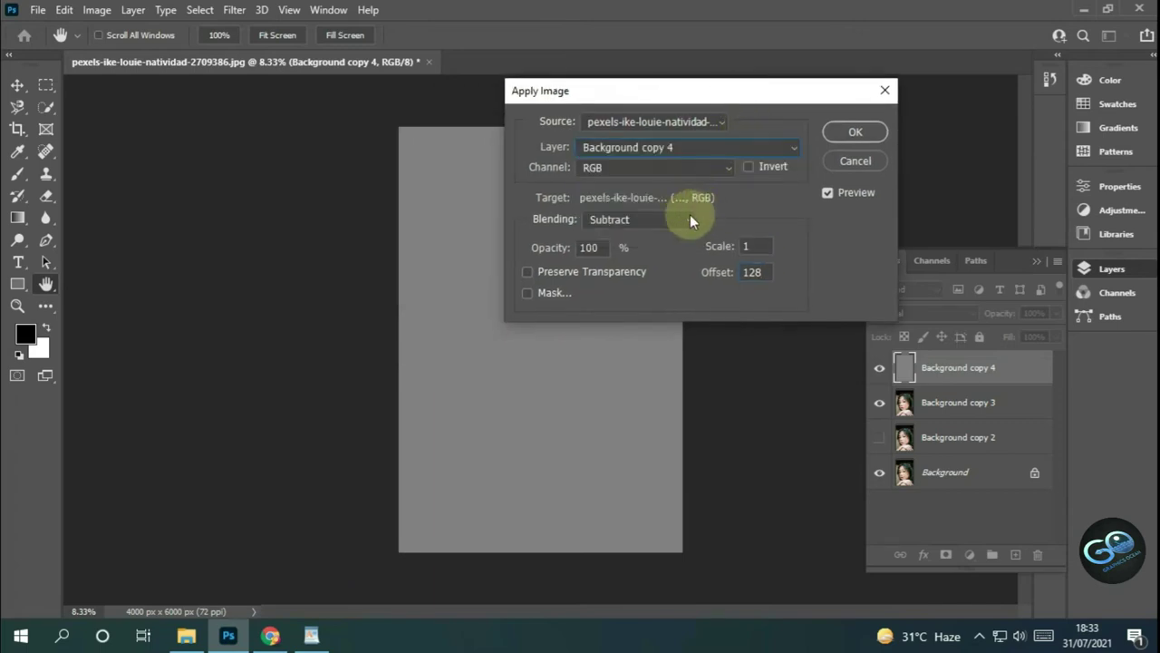
left_click_drag(722, 98, 820, 85)
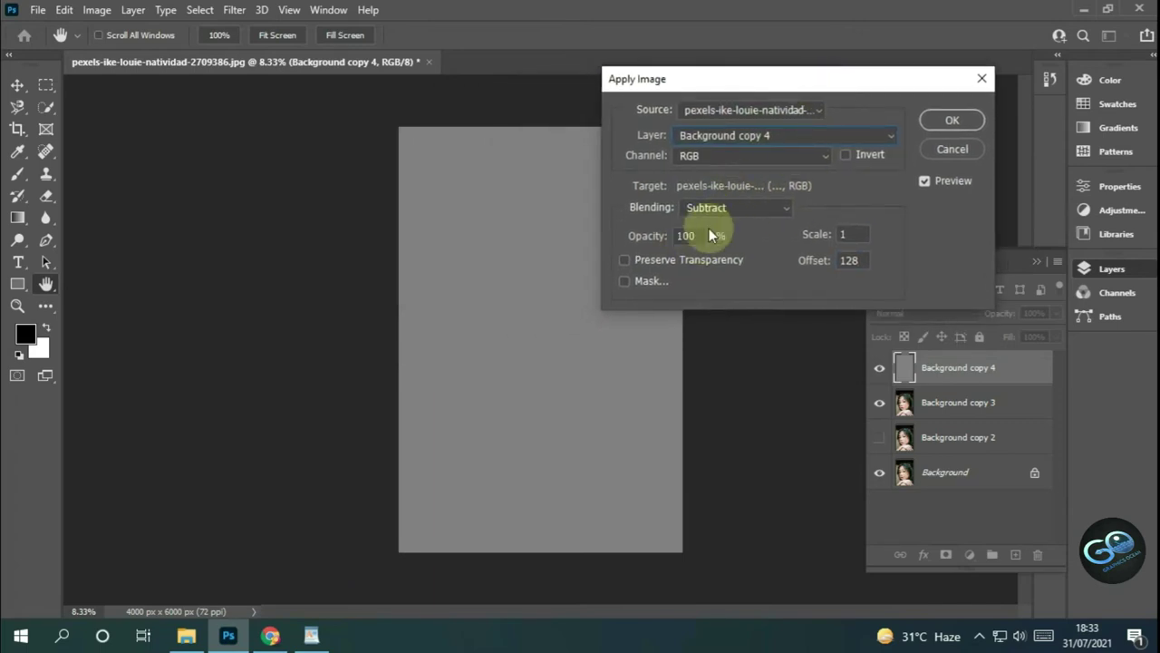
left_click(842, 235)
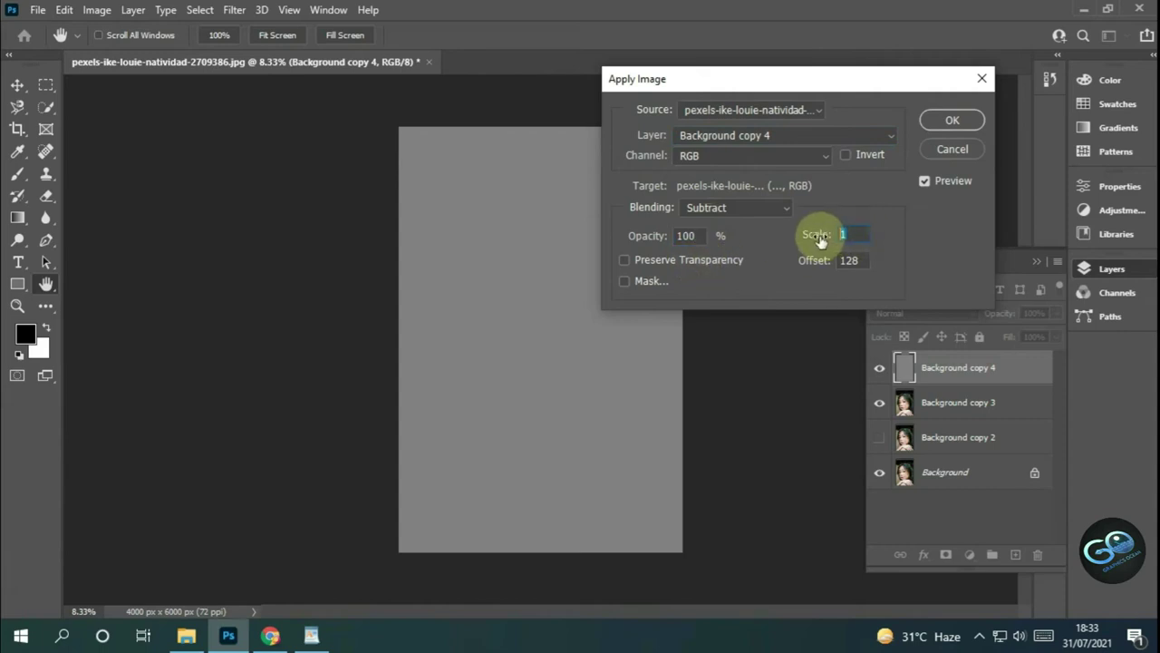
type("2")
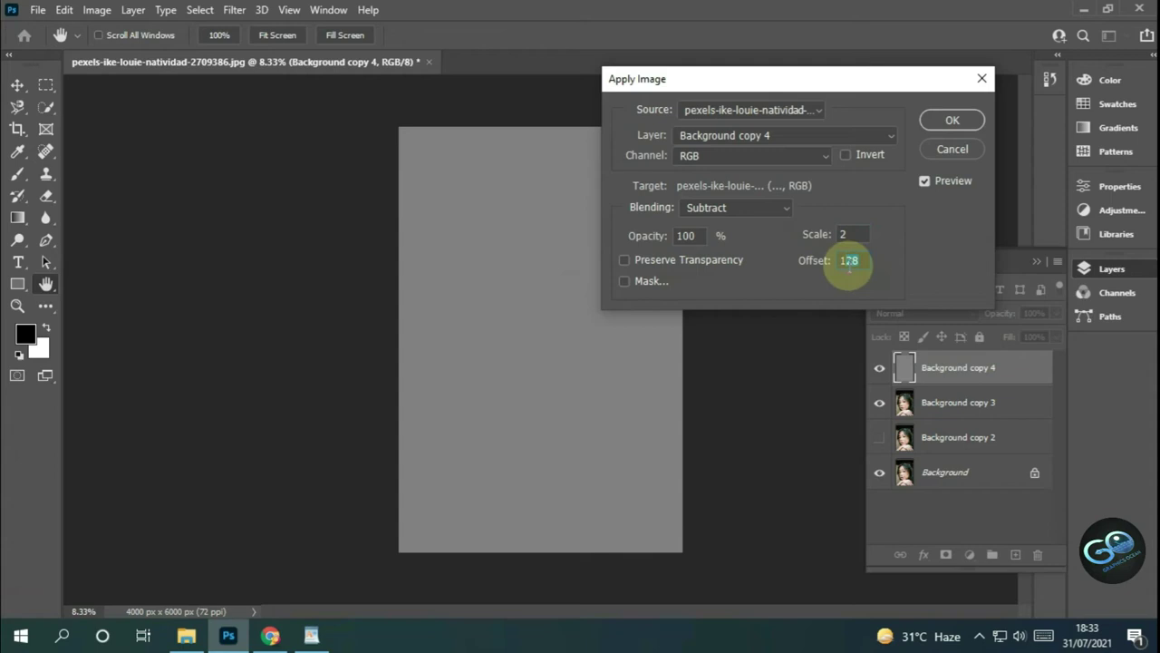
type("110")
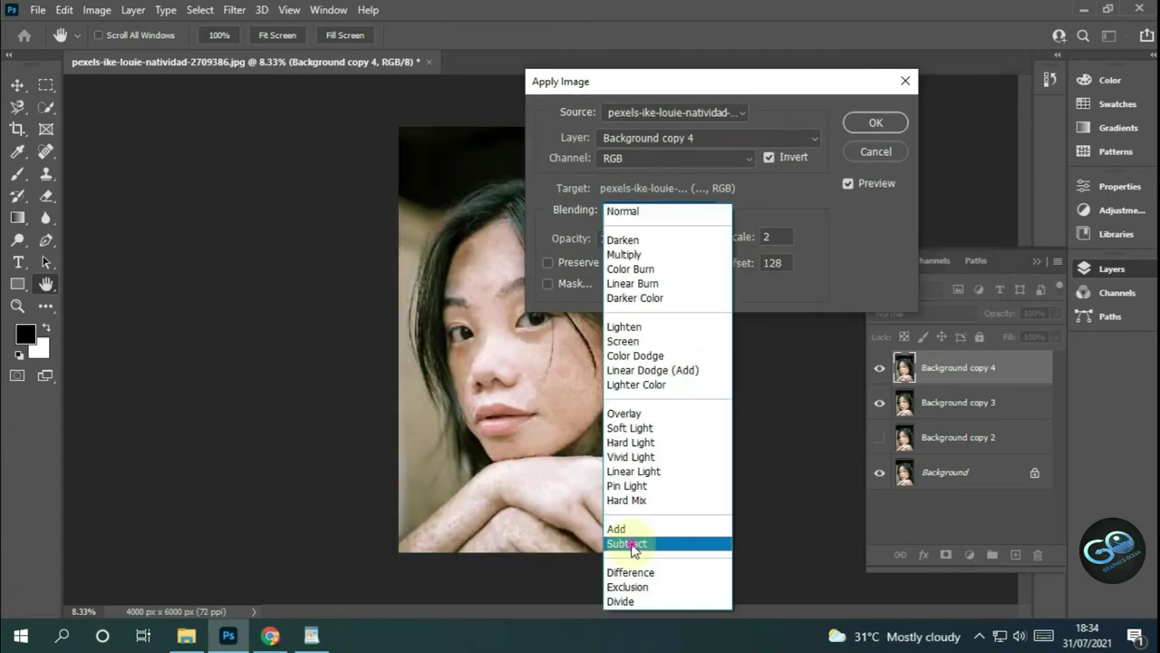
left_click(633, 544)
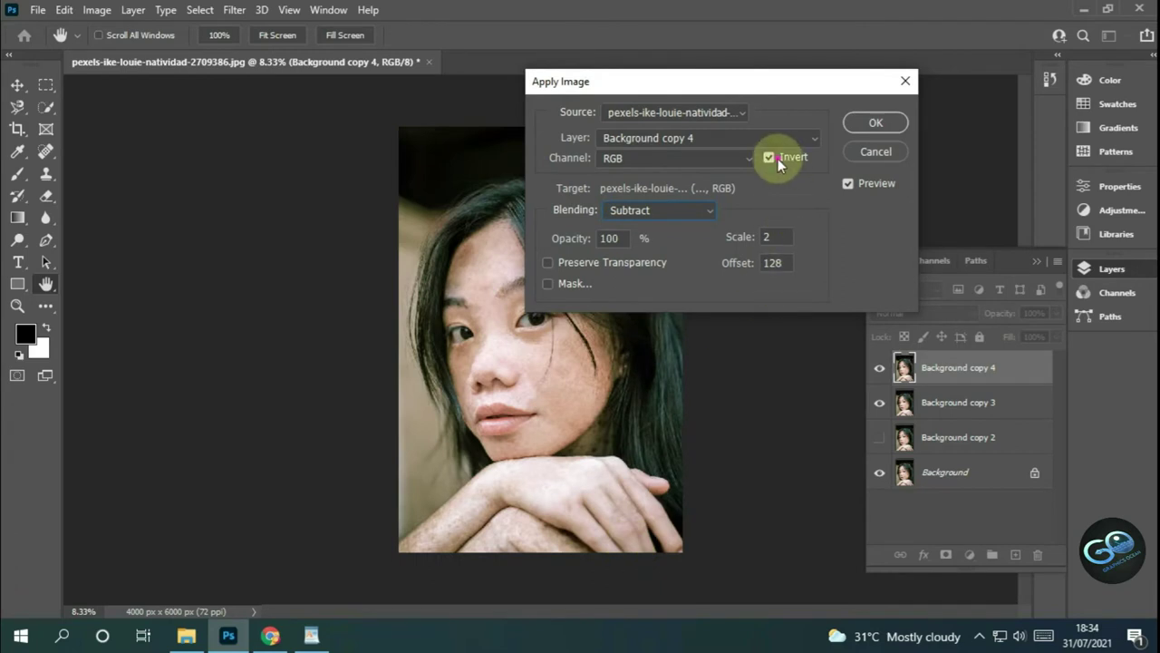
left_click(772, 159)
left_click(866, 127)
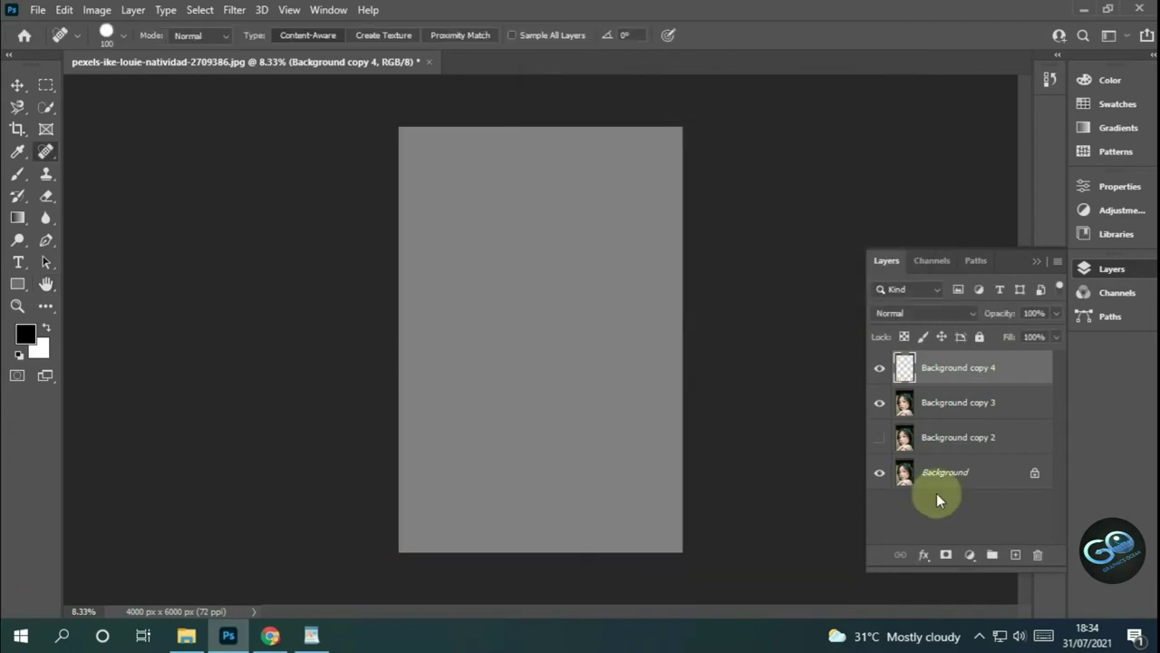
- Convert Background copy 3 to a Smart Object
left_click(964, 402)
right_click(963, 402)
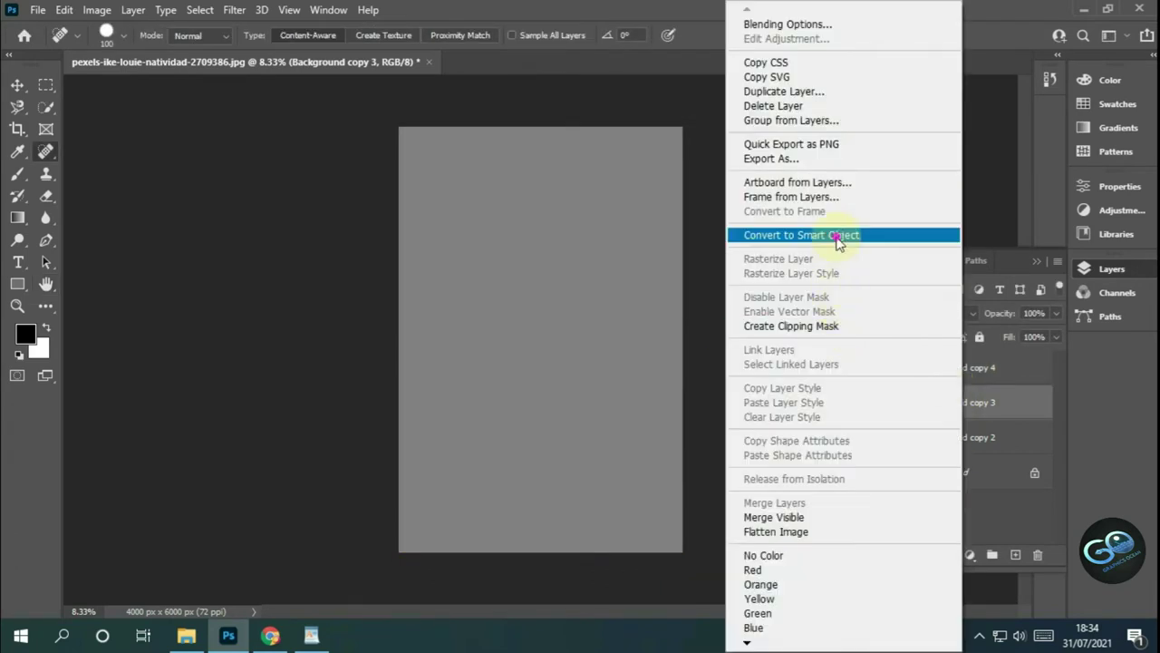
left_click(838, 235)
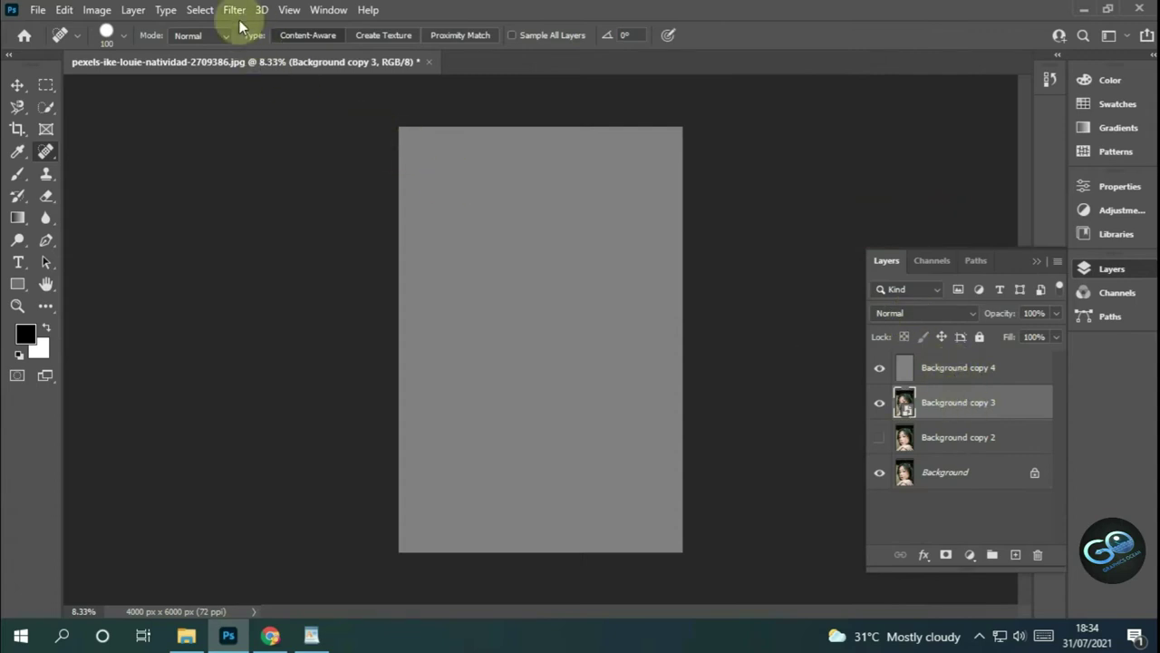
left_click(235, 10)
left_click(920, 363)
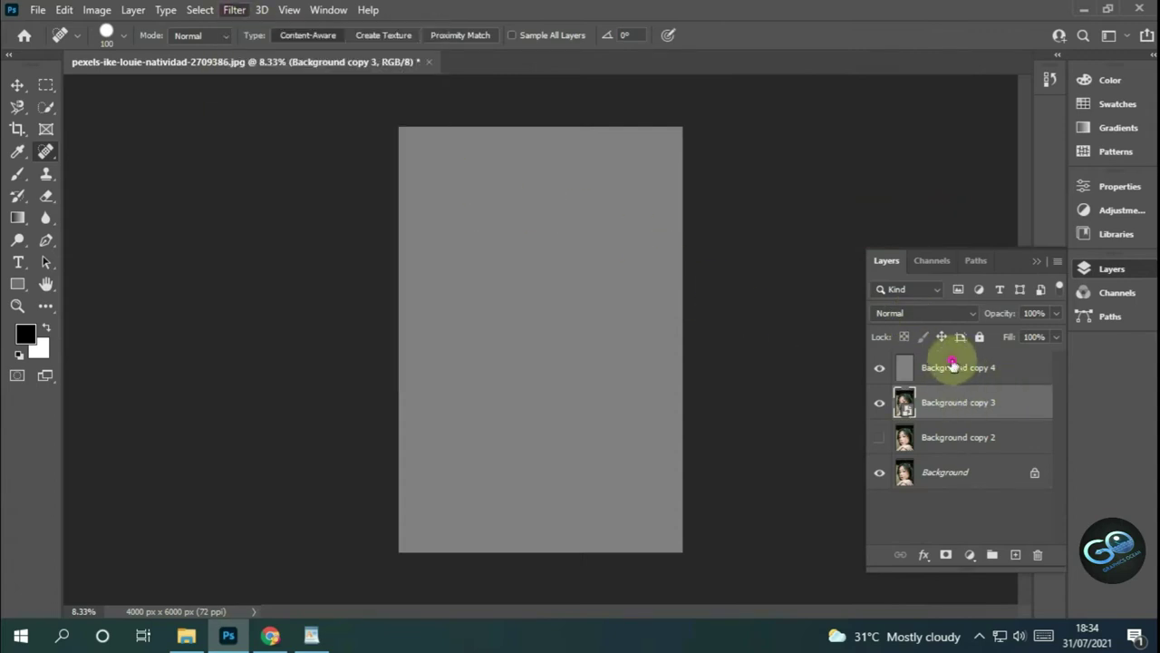
- Set the grey Background copy 4 layer to Hard Light blending and reselect Background copy 3
left_click(919, 363)
left_click(921, 314)
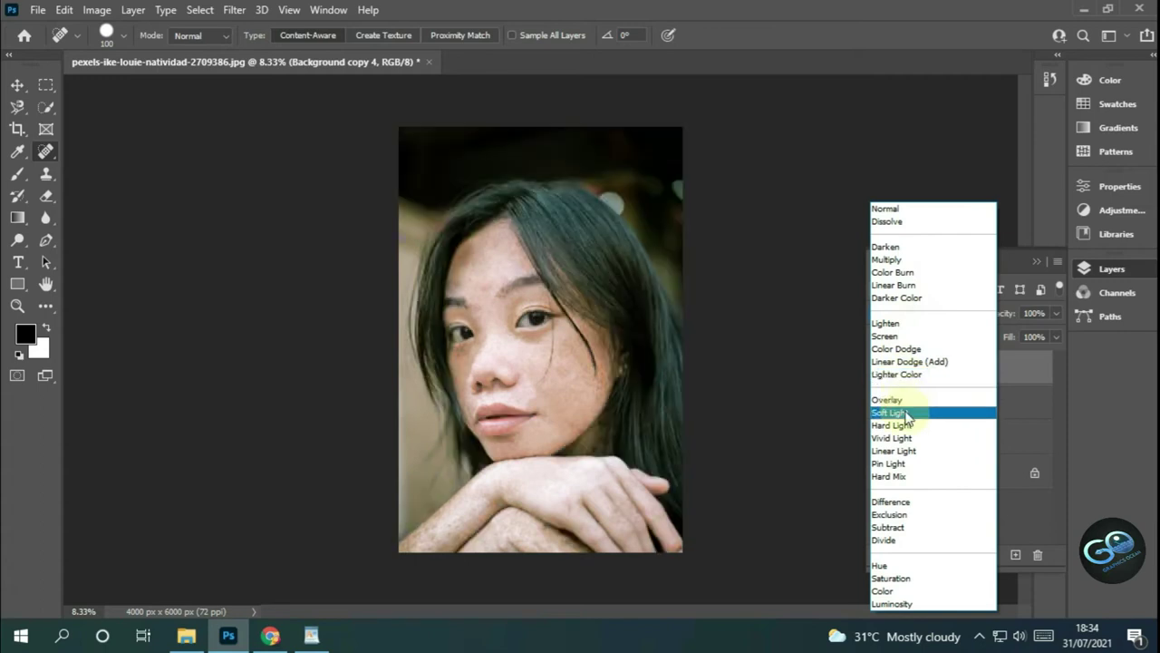
left_click(909, 425)
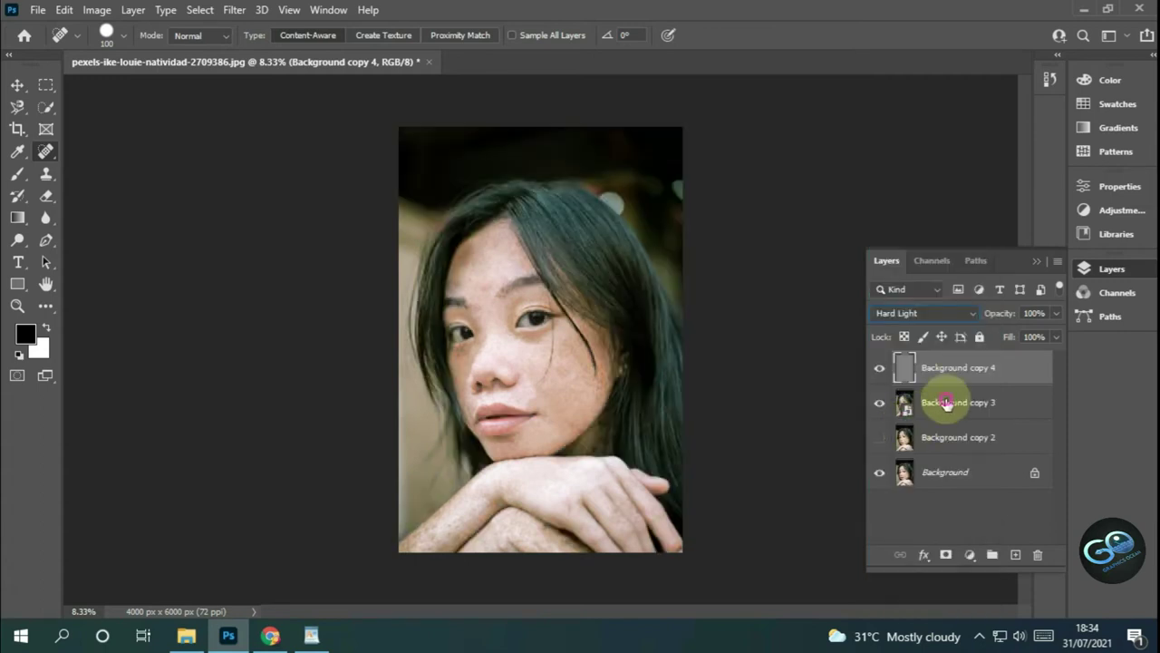
left_click(946, 402)
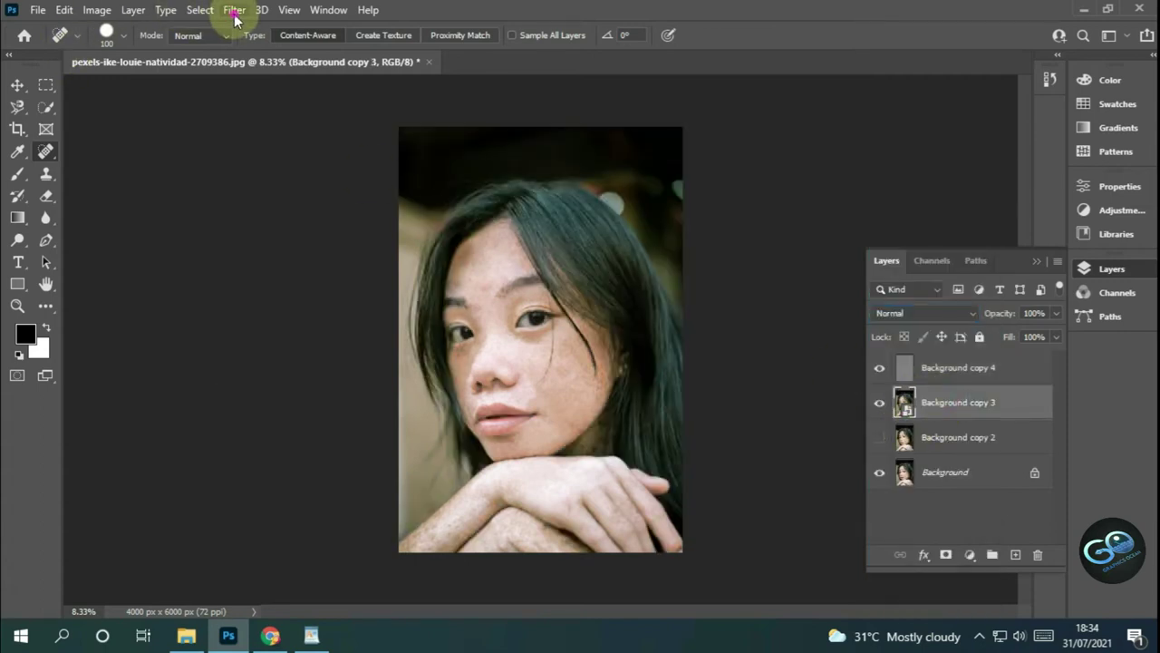
left_click(234, 11)
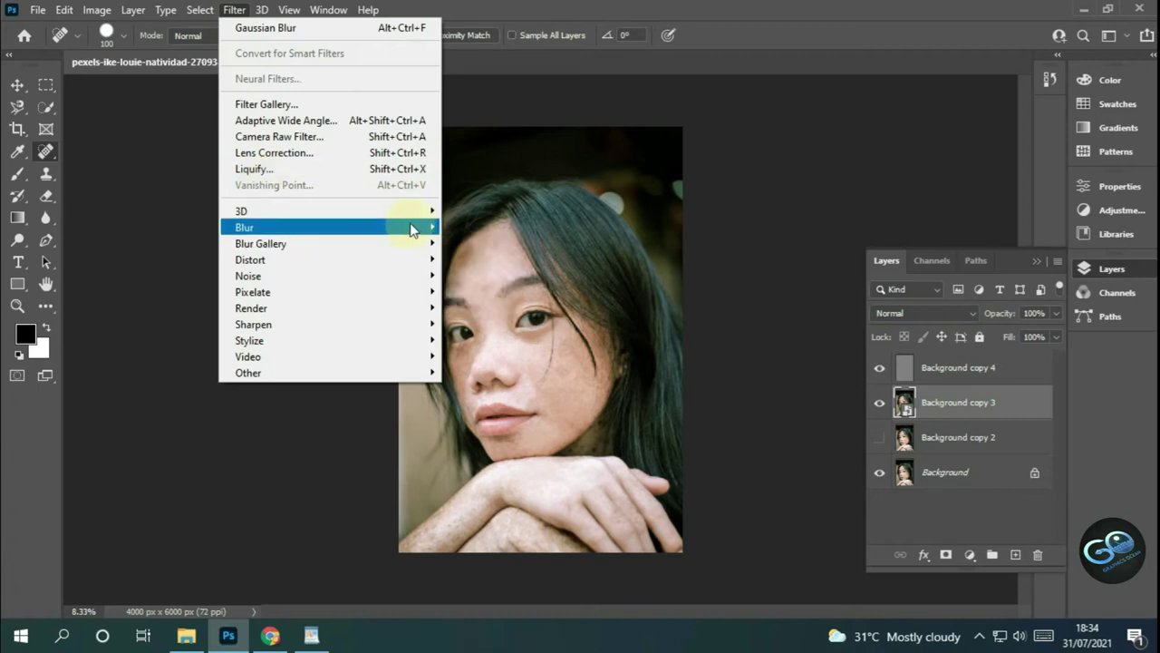
- Apply a roughly 31.8-pixel Gaussian Blur smart filter to Background copy 3 and select its mask
mouse_move(272, 227)
left_click(463, 292)
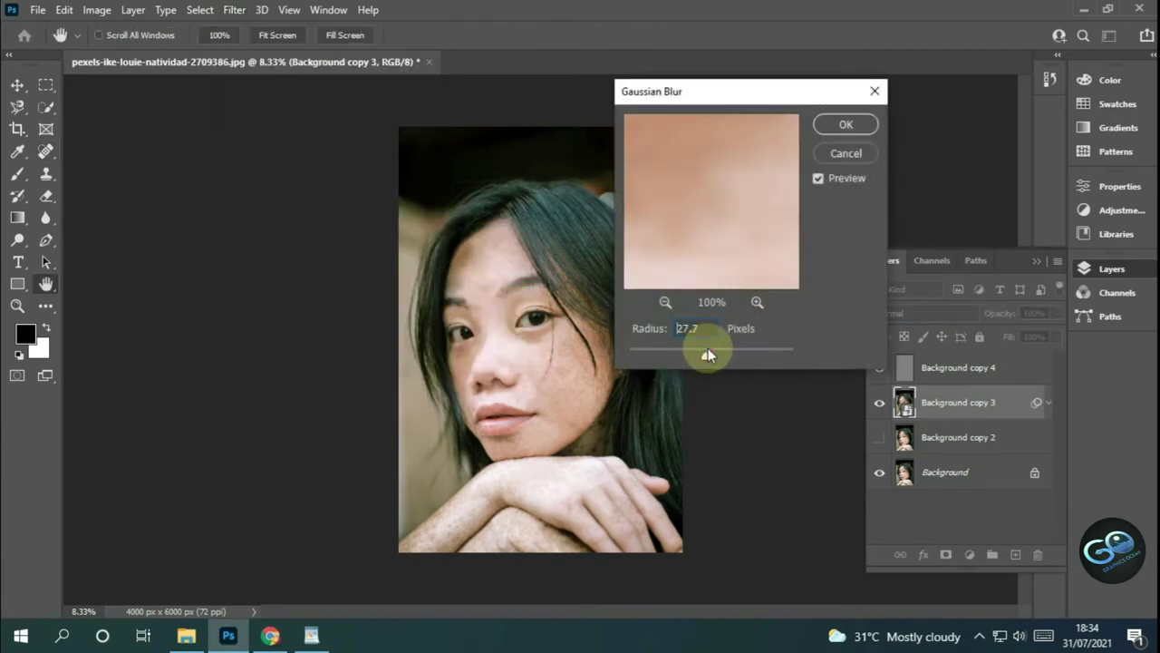
left_click_drag(708, 354, 711, 357)
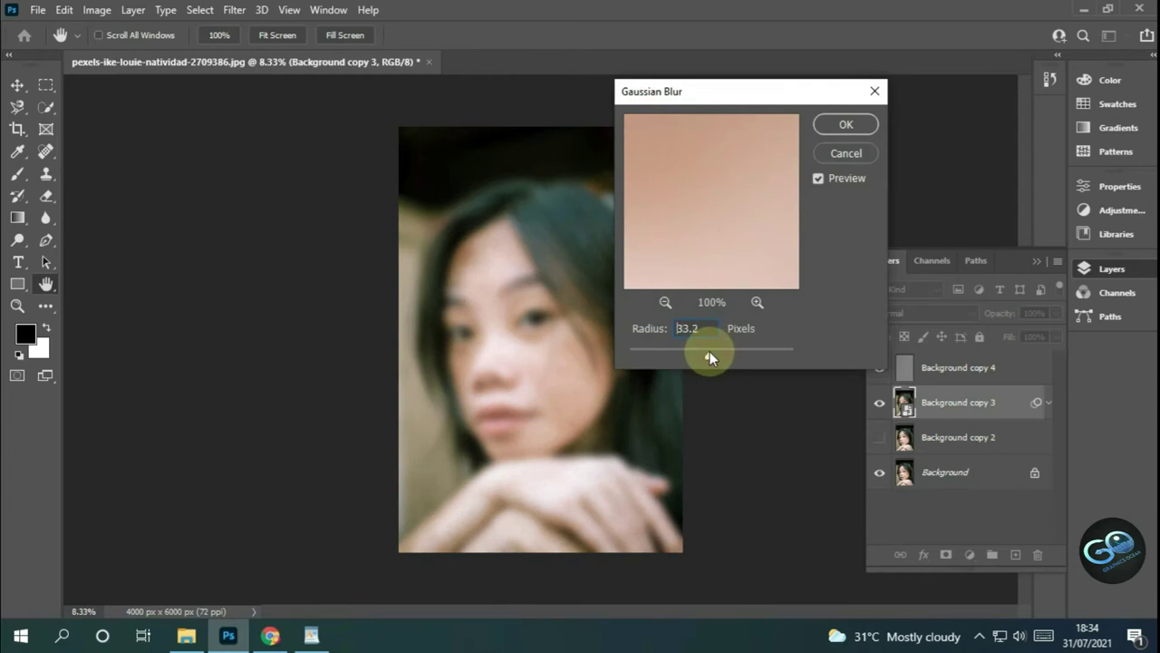
left_click_drag(709, 356, 707, 357)
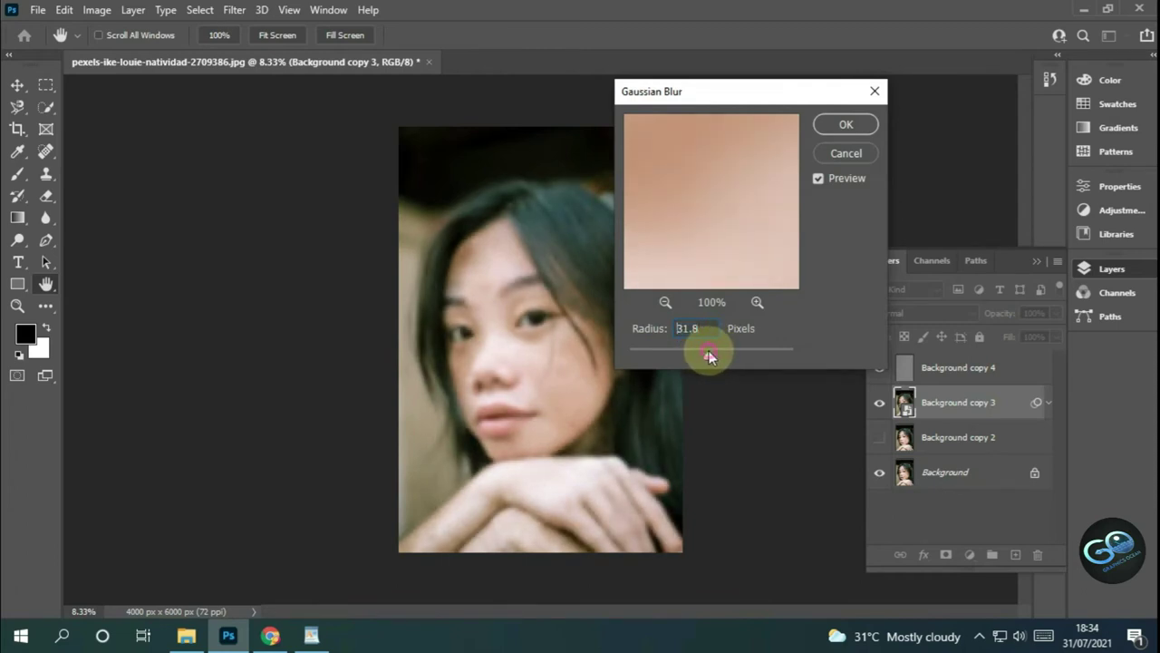
left_click(838, 124)
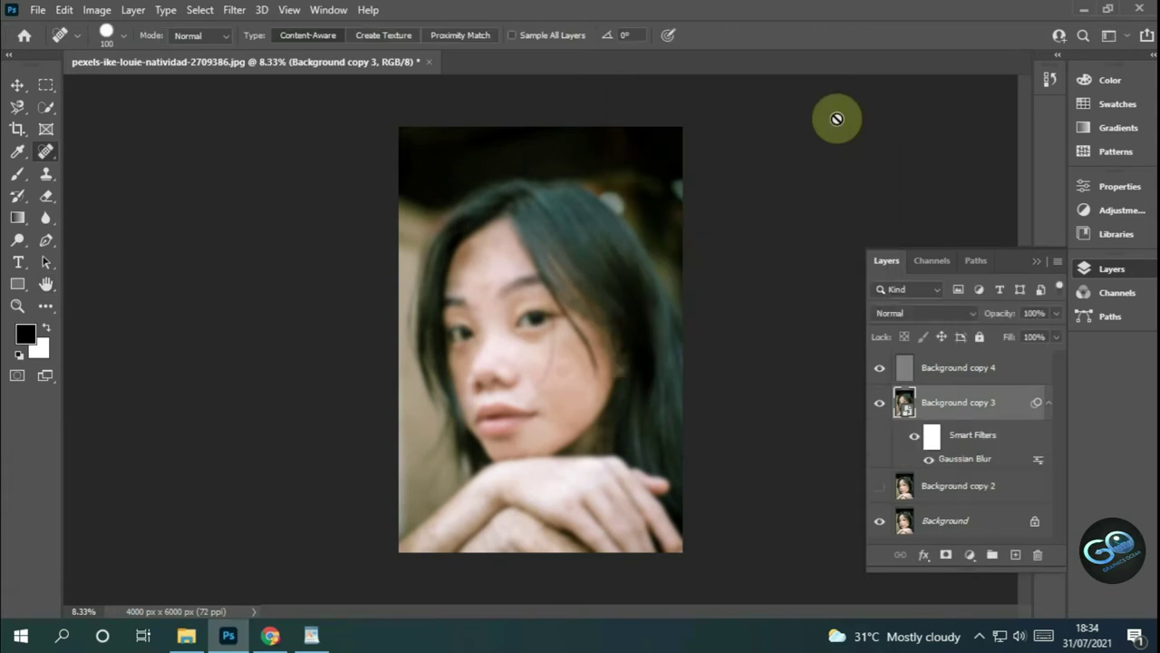
left_click(932, 436)
- Invert the blur's filter mask to black and set up a large white brush
key("b")
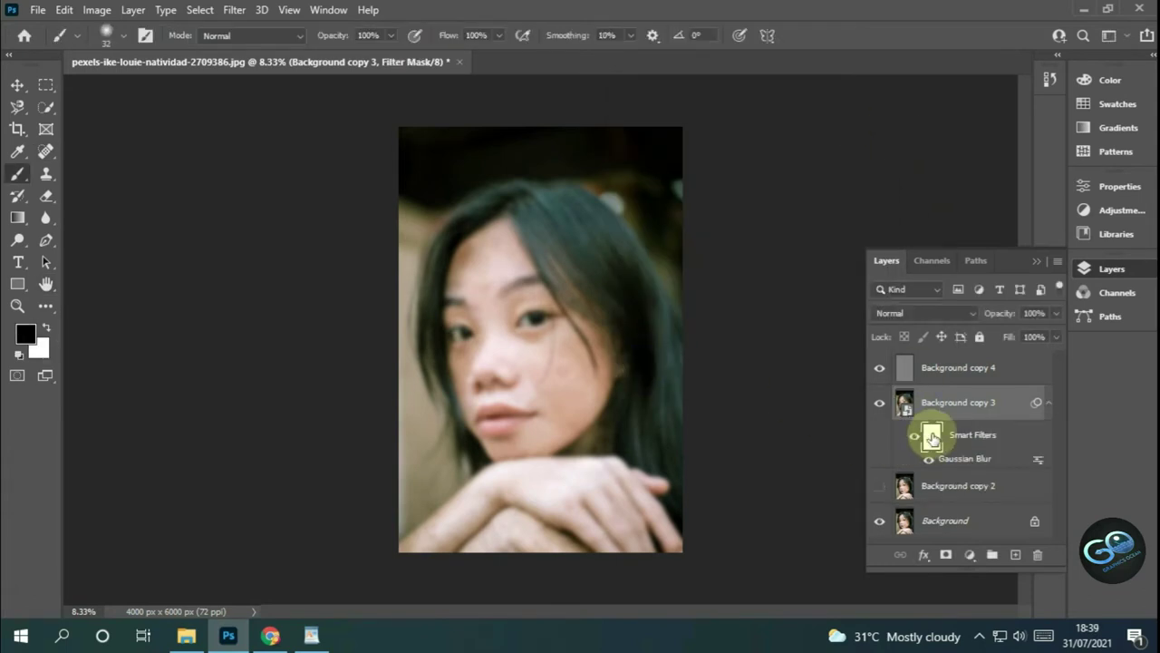
left_click(96, 10)
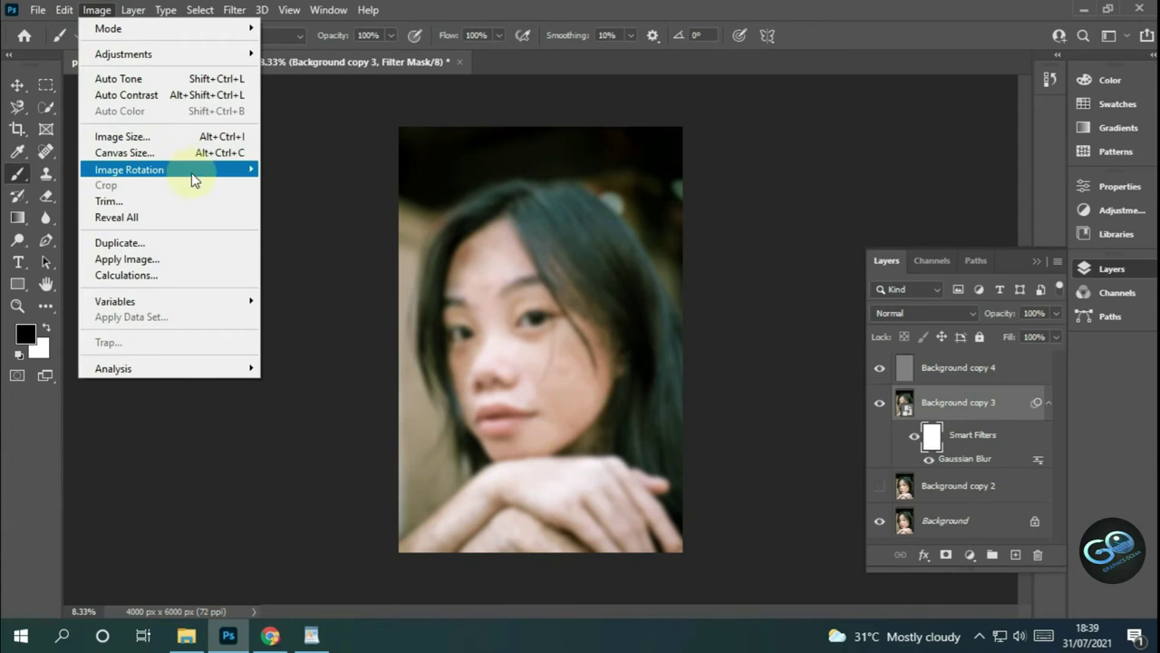
mouse_move(168, 53)
left_click(286, 250)
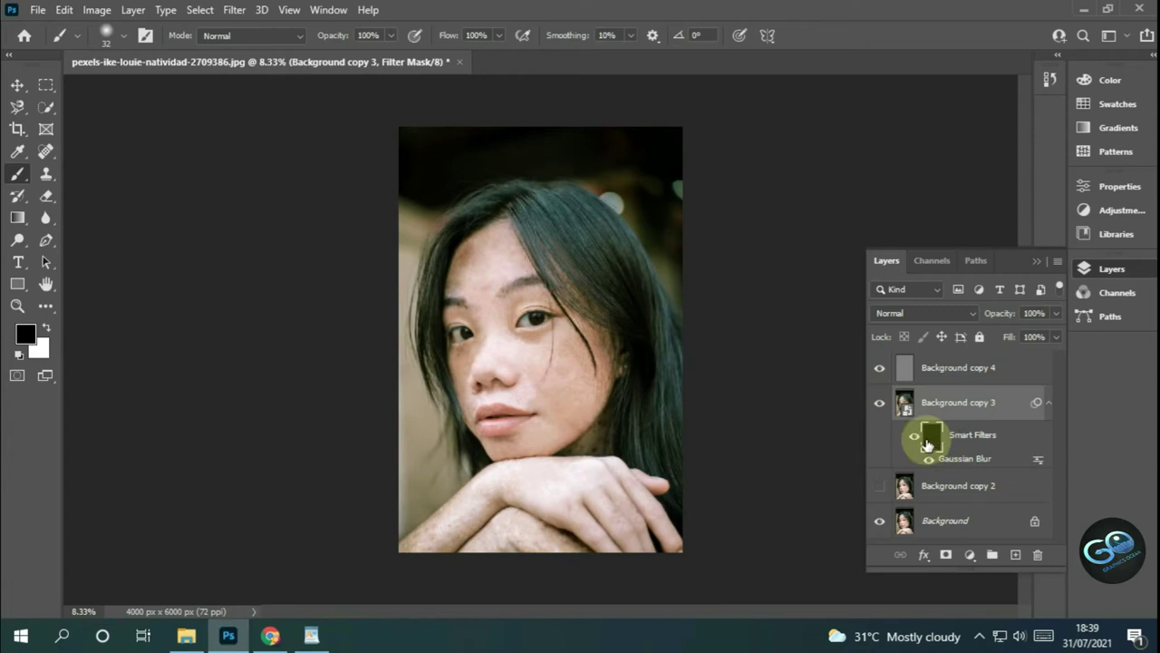
key("ctrl+plus")
key("ctrl+plus")
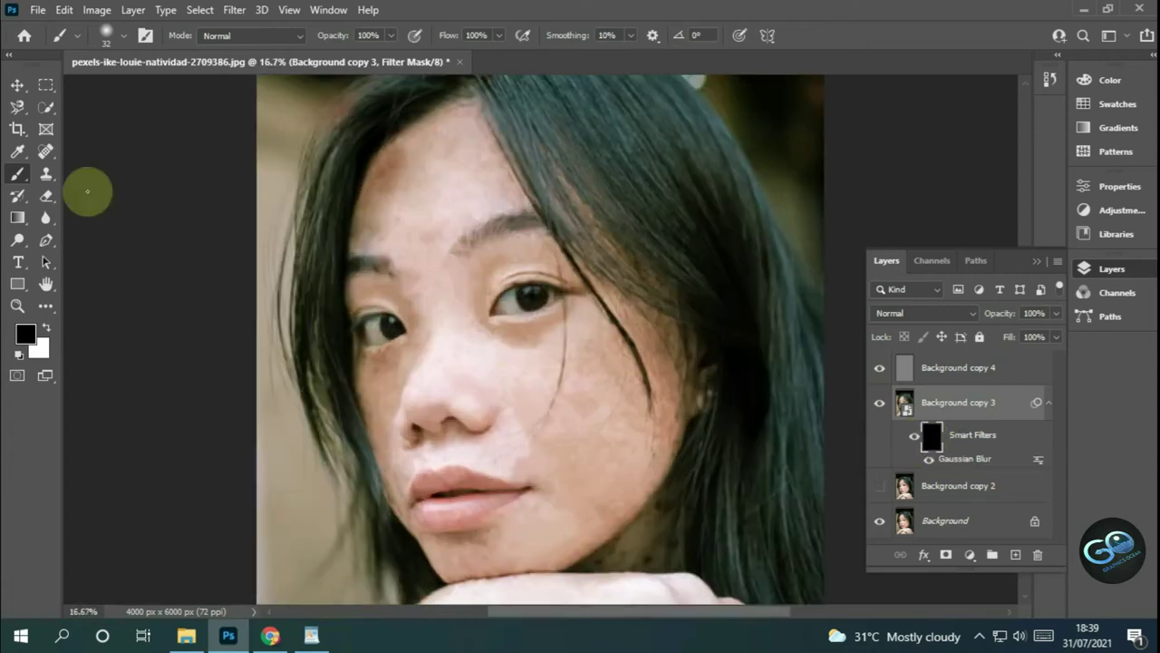
right_click(558, 399)
left_click(705, 353)
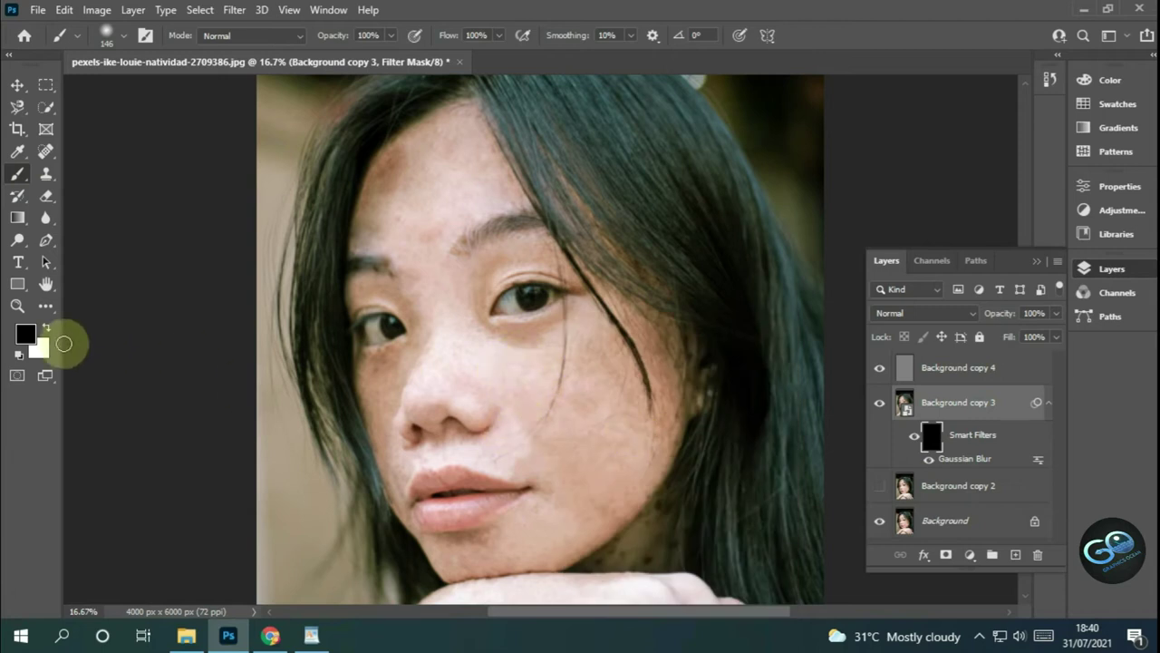
left_click(45, 328)
right_click(580, 398)
- With a 306 px brush, paint the smoothing from the cheek down to the chin and hand
left_click_drag(634, 336, 679, 337)
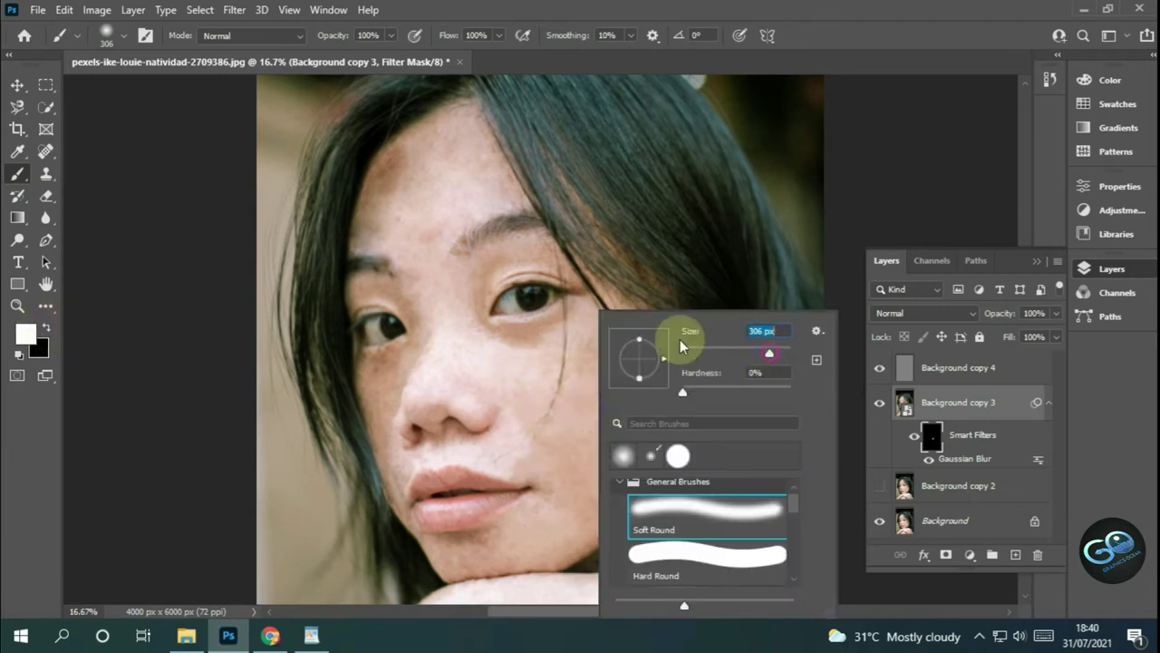
left_click(512, 360)
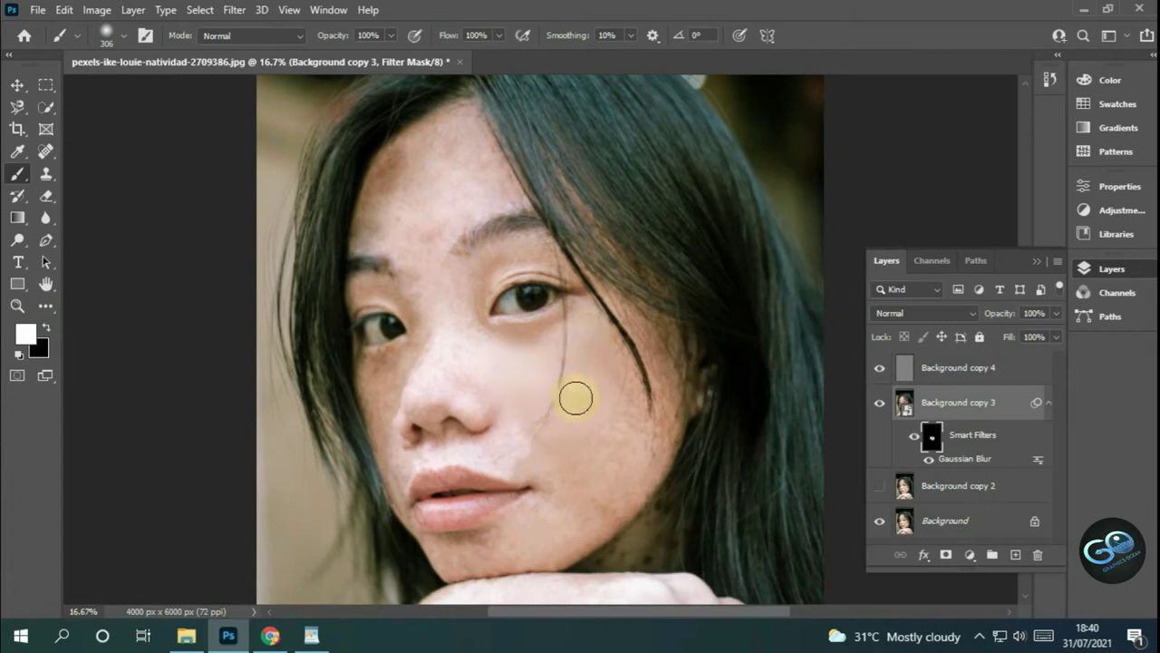
mouse_move(595, 424)
left_mouse_down()
mouse_move(596, 499)
mouse_move(536, 529)
left_mouse_up()
scroll(544, 494, "down", 2)
mouse_move(456, 460)
left_mouse_down()
mouse_move(441, 478)
mouse_move(525, 473)
left_mouse_up()
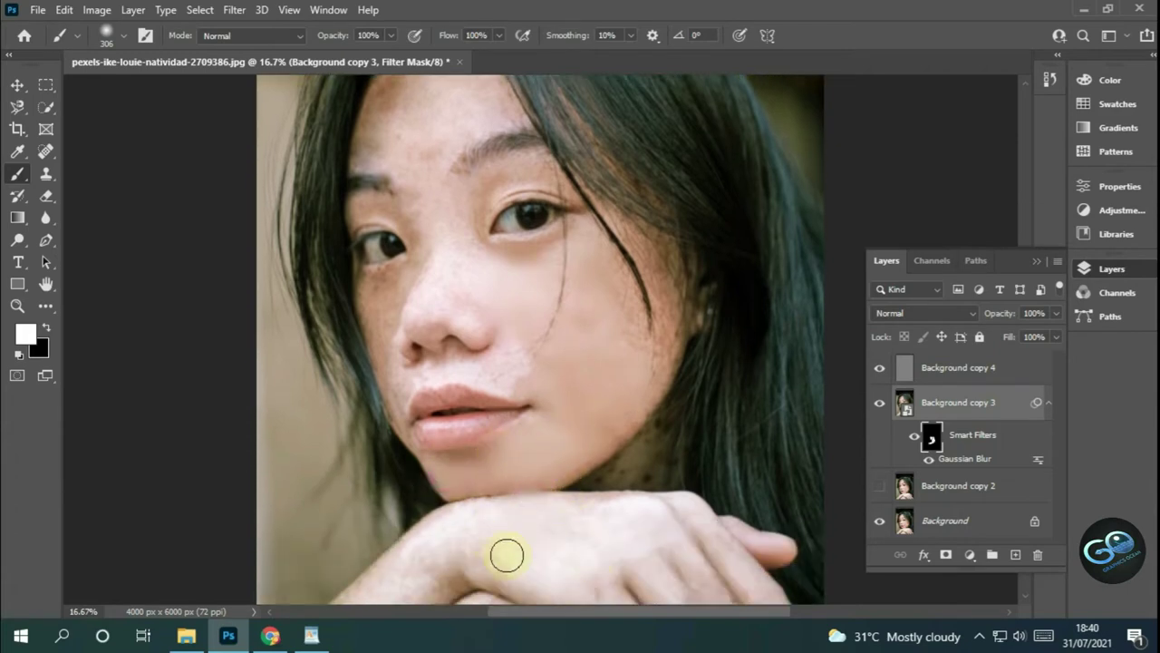
scroll(521, 499, "down", 4)
- Paint the smoothing over the freckled forearm and the right cheek
mouse_move(432, 447)
left_mouse_down()
mouse_move(260, 538)
mouse_move(392, 435)
left_mouse_up()
scroll(442, 416, "down", 2)
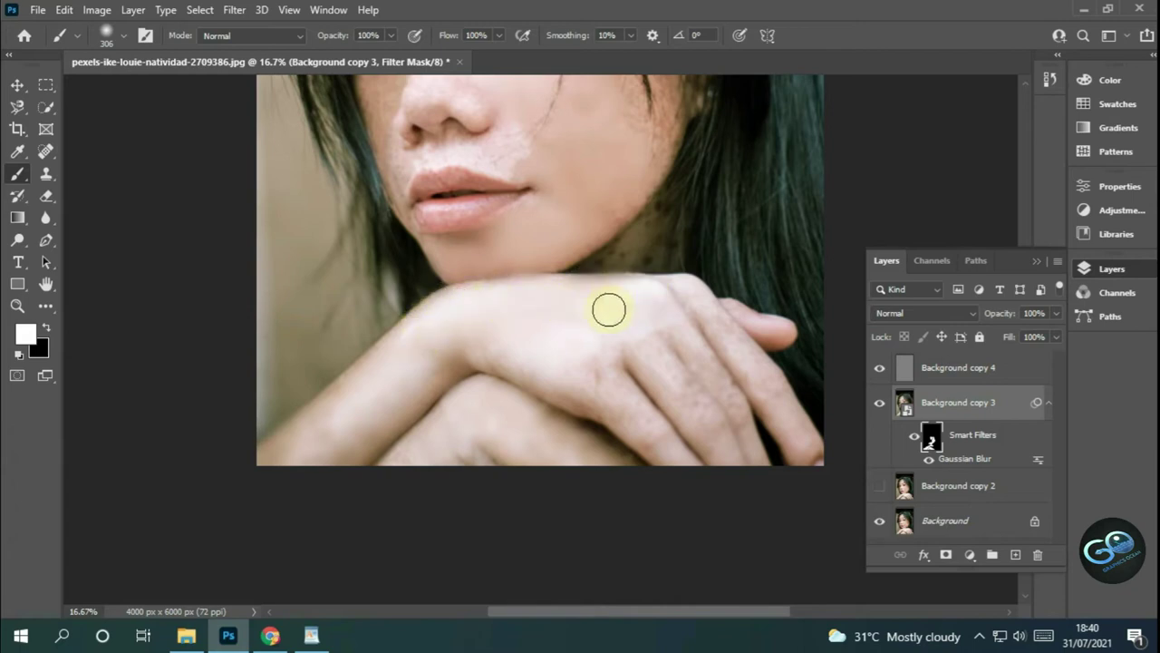
scroll(549, 292, "up", 1)
scroll(606, 262, "up", 3)
scroll(562, 290, "up", 3)
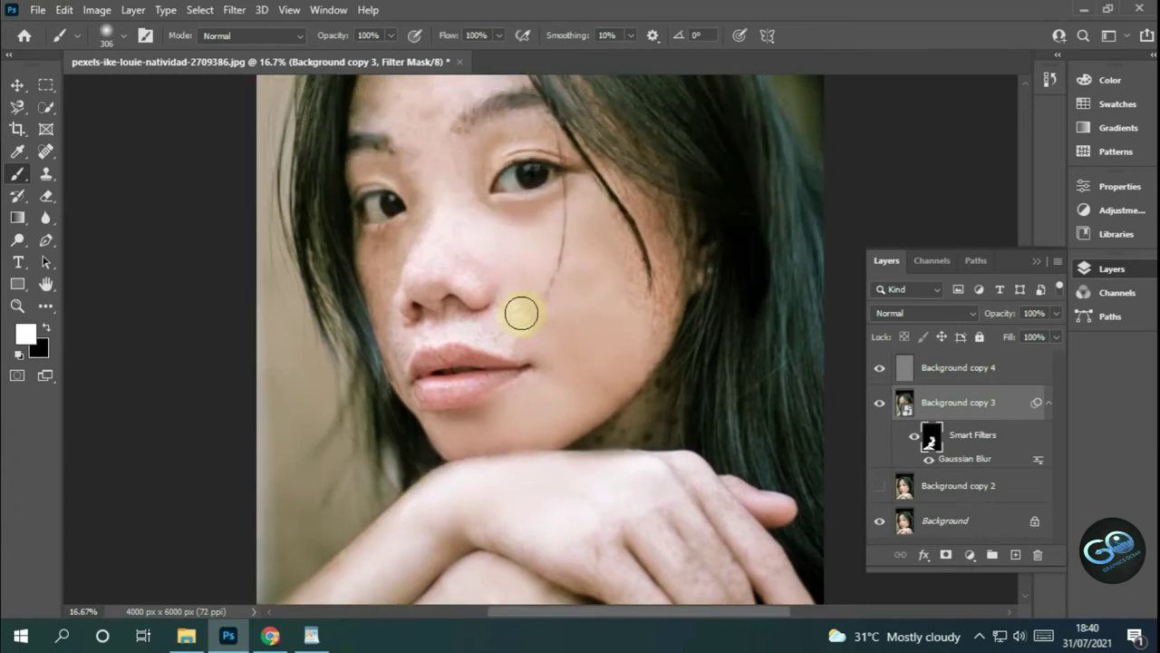
mouse_move(534, 337)
left_mouse_down()
mouse_move(629, 269)
mouse_move(617, 242)
mouse_move(619, 326)
left_mouse_up()
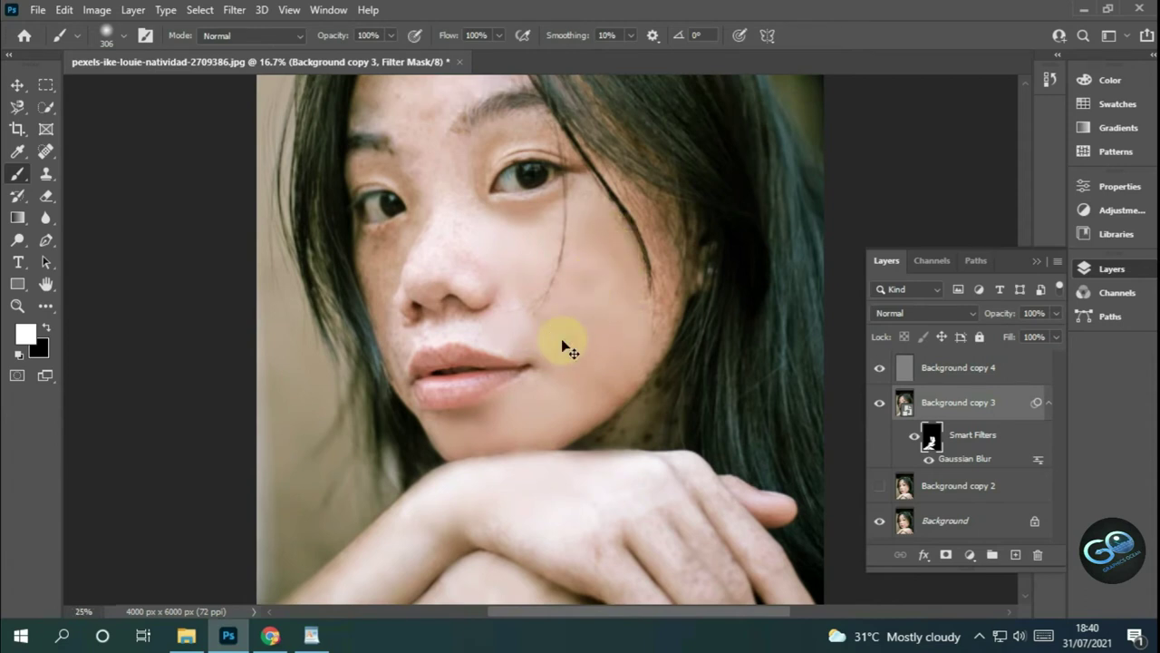
scroll(563, 345, "up", 3)
- Shrink the brush to 66 px, zoom in on the face and collapse the layers list
scroll(580, 299, "left", 5)
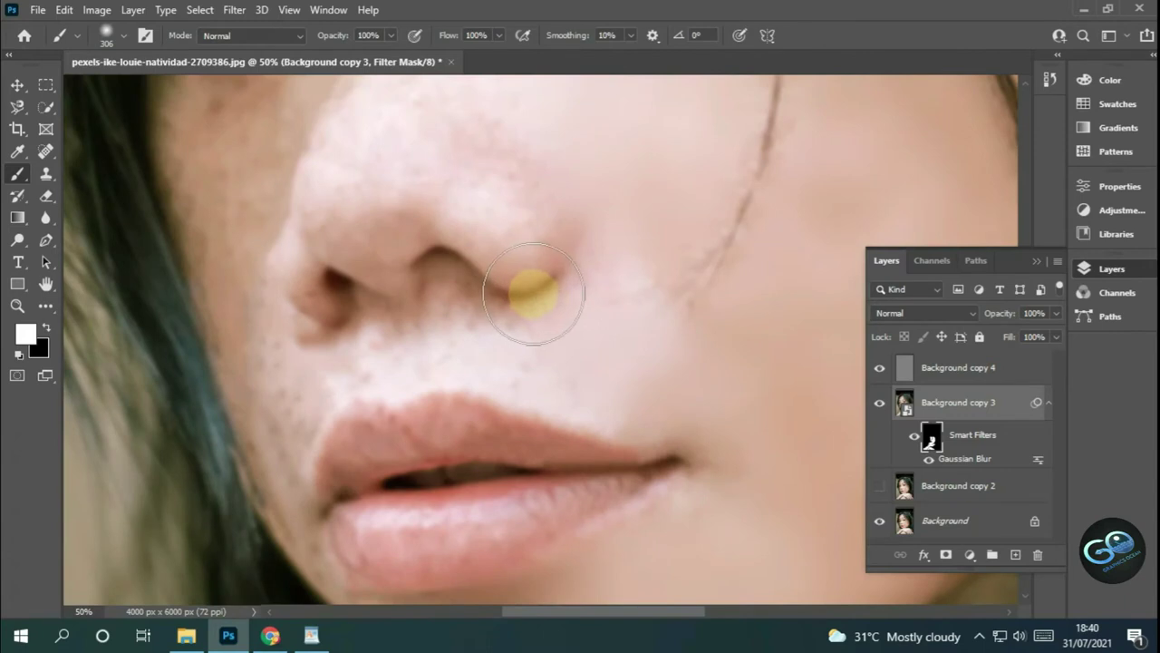
right_click(544, 294)
left_click_drag(698, 340, 666, 340)
left_click(547, 205)
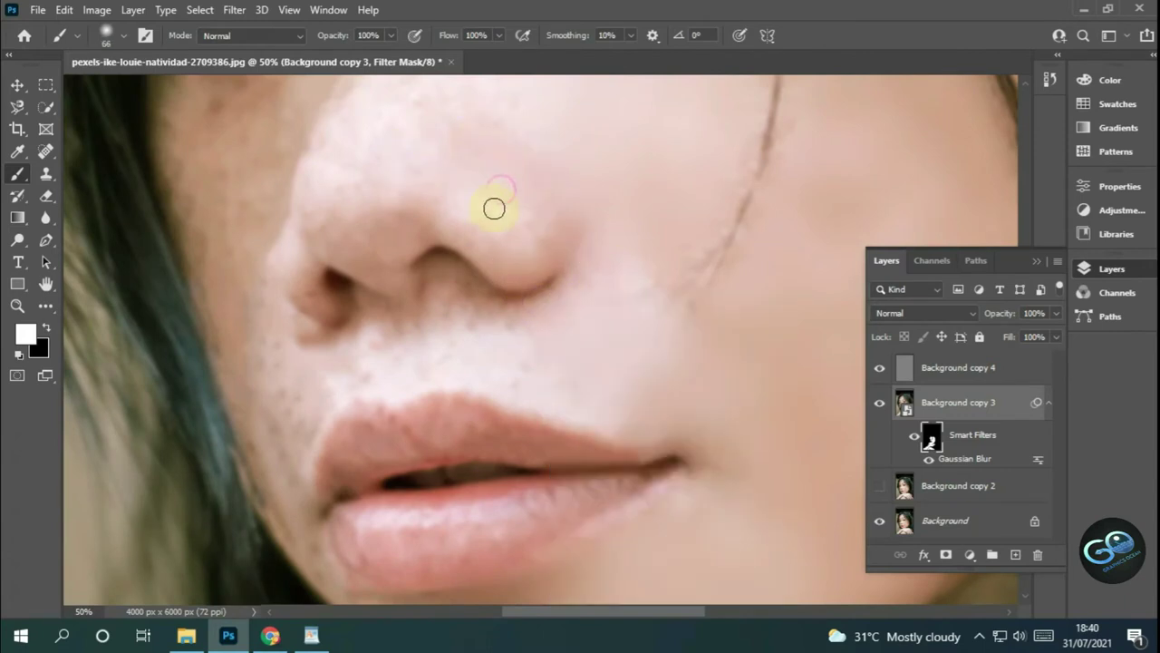
scroll(448, 205, "up", 2)
scroll(471, 209, "up", 2)
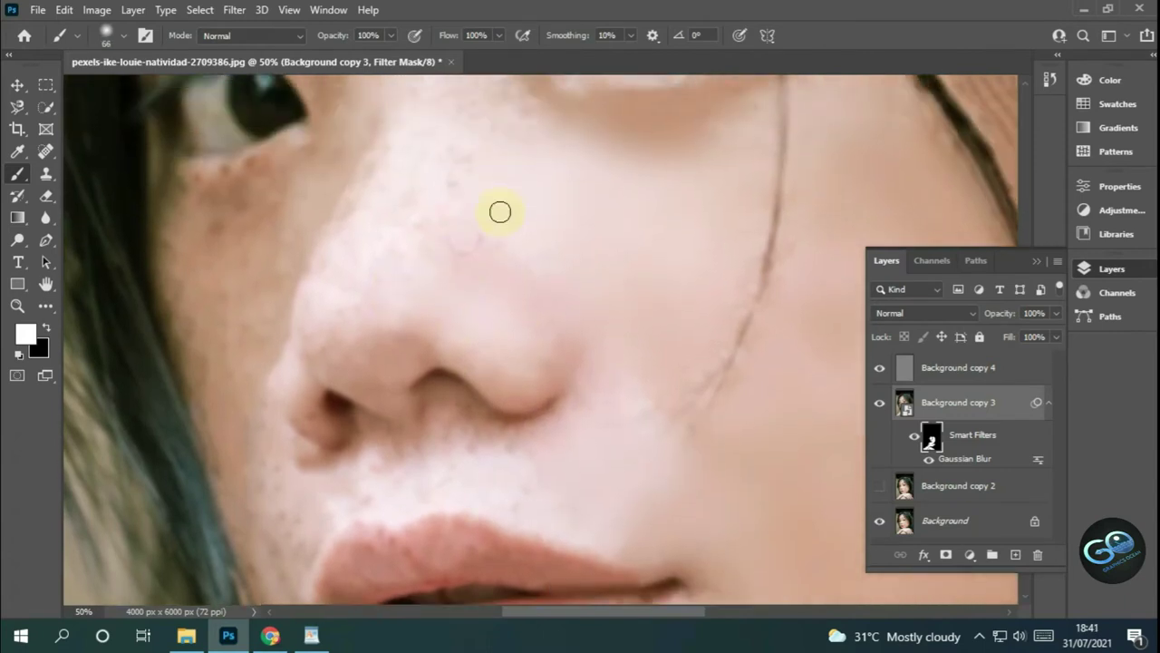
scroll(519, 215, "up", 2)
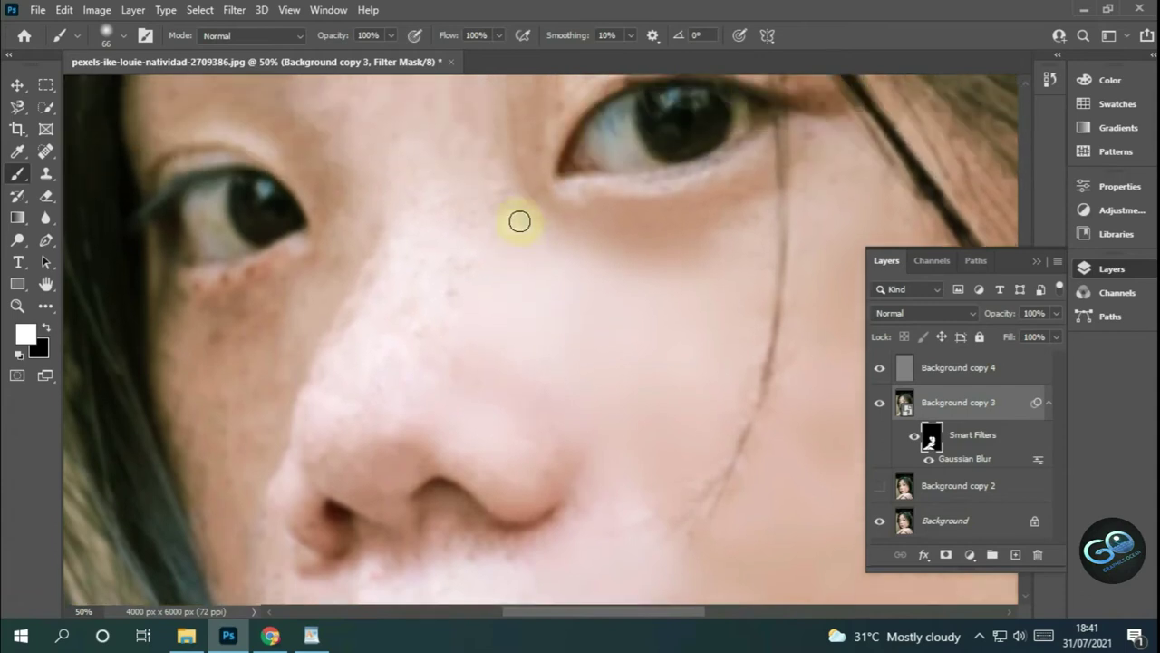
scroll(518, 220, "up", 2)
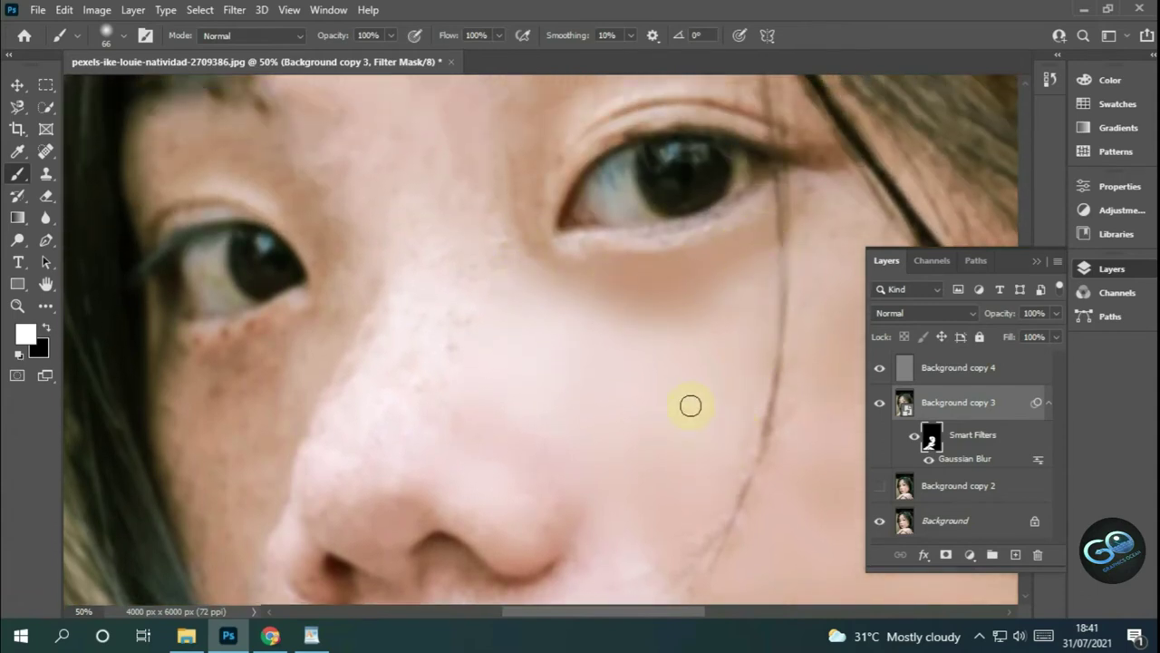
scroll(759, 263, "down", 2)
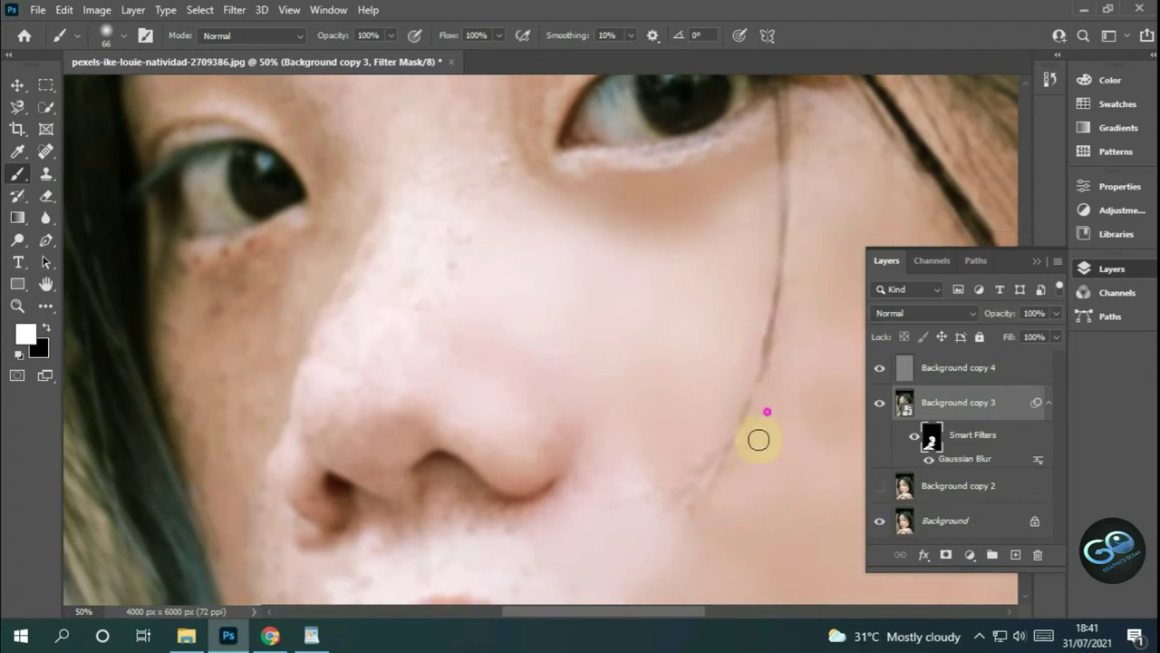
scroll(803, 344, "up", 1)
scroll(803, 344, "up", 1)
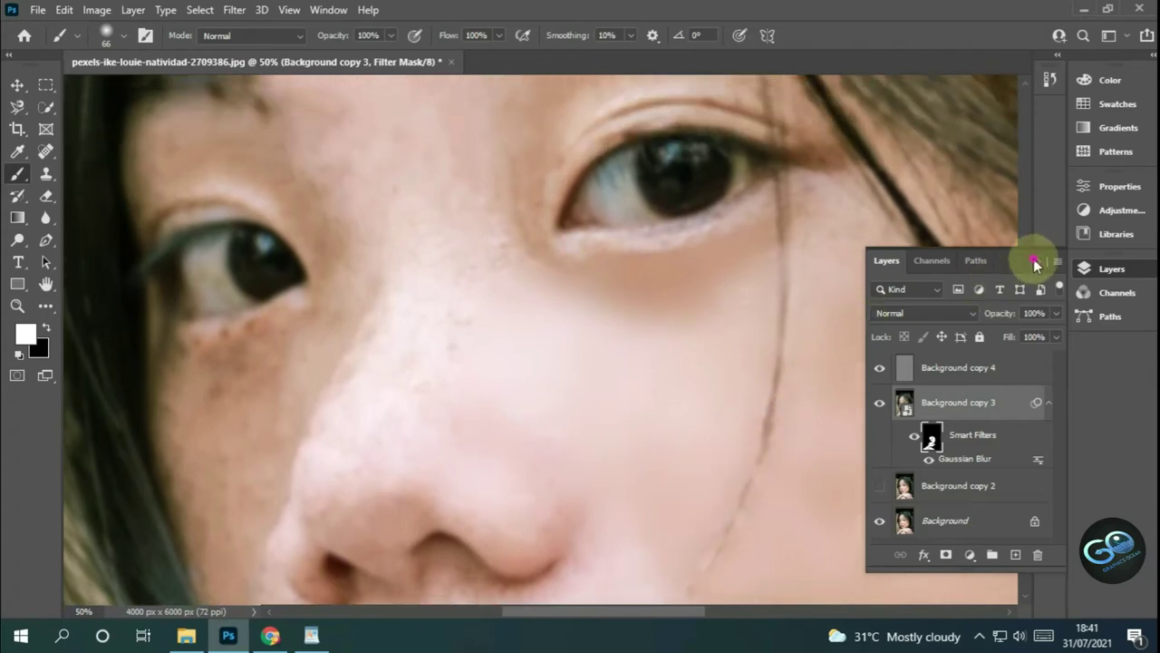
left_click(1036, 260)
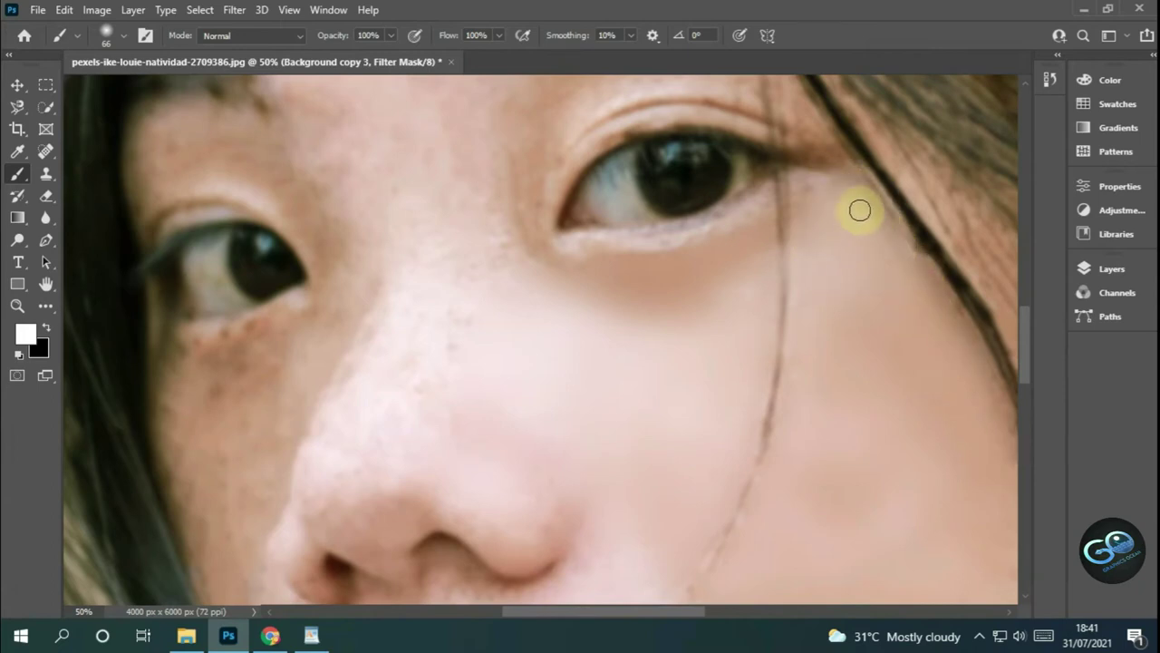
scroll(824, 235, "up", 3)
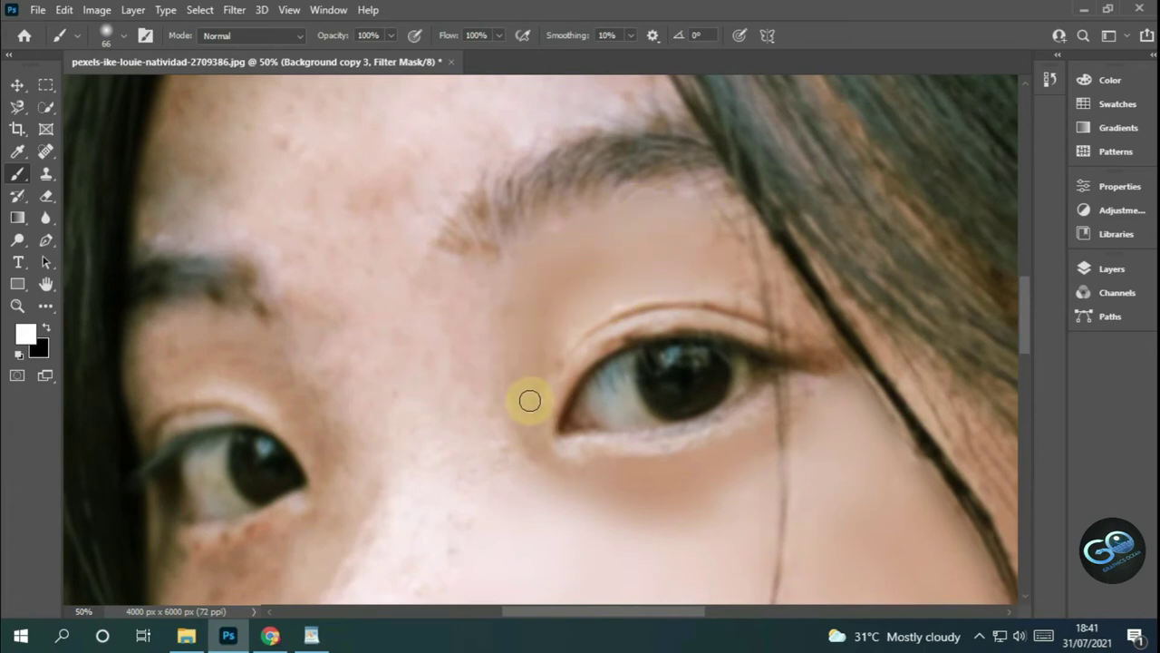
- Undo a trial smoothing stroke on the upper eyelid and enlarge the brush to 100 px
mouse_move(570, 326)
left_mouse_down()
mouse_move(614, 326)
mouse_move(679, 300)
mouse_move(598, 318)
mouse_move(701, 314)
left_mouse_up()
key("ctrl+z")
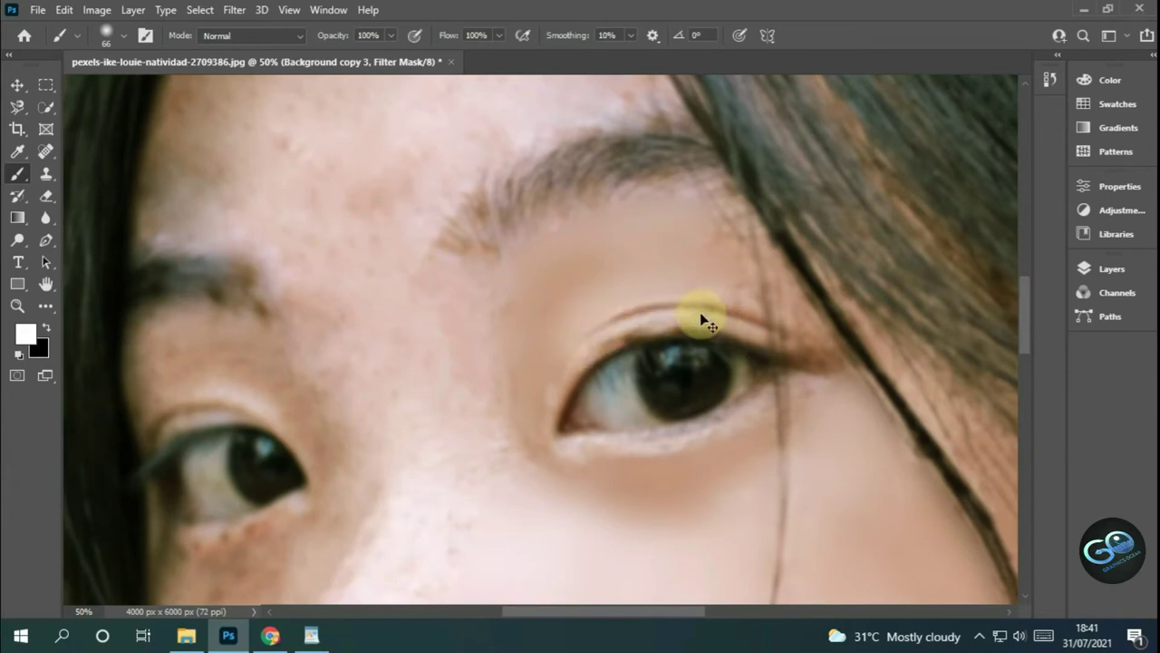
key("ctrl+z")
key("ctrl+z")
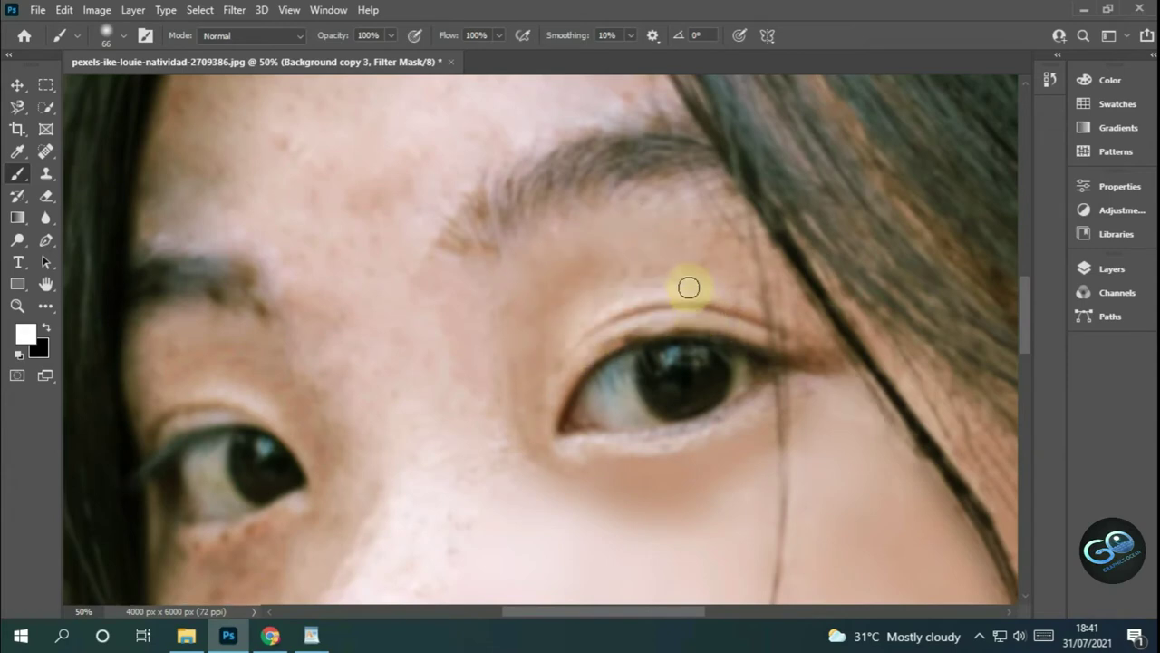
scroll(689, 287, "up", 2)
right_click(687, 304)
left_click_drag(818, 349, 827, 349)
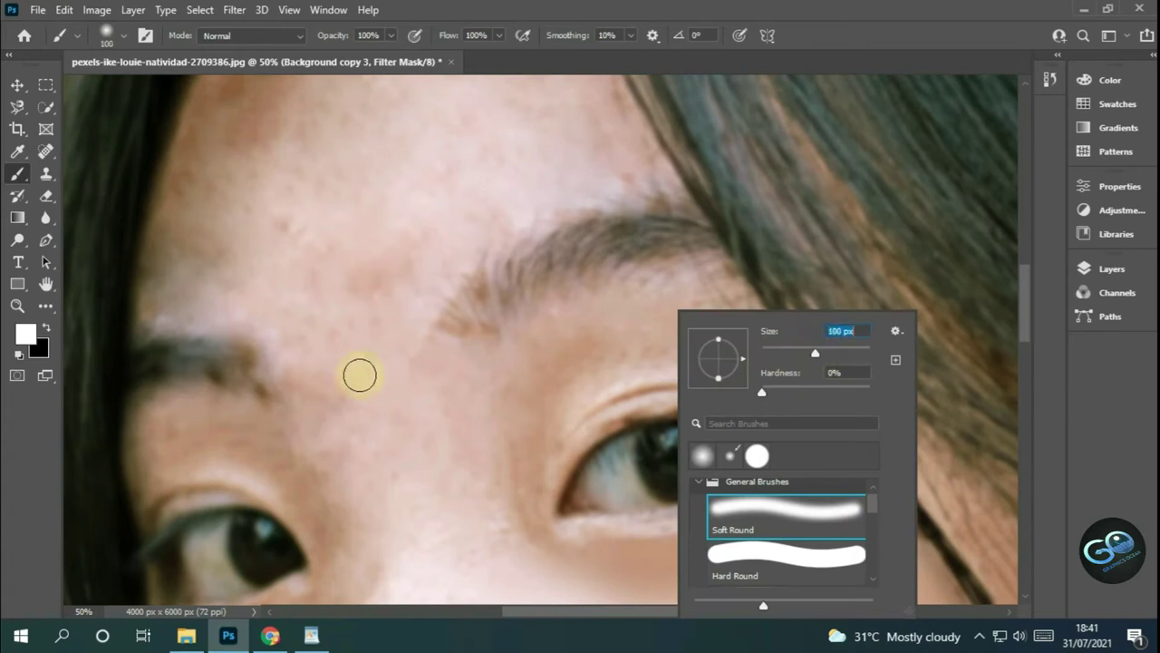
left_click(360, 375)
scroll(450, 445, "up", 4)
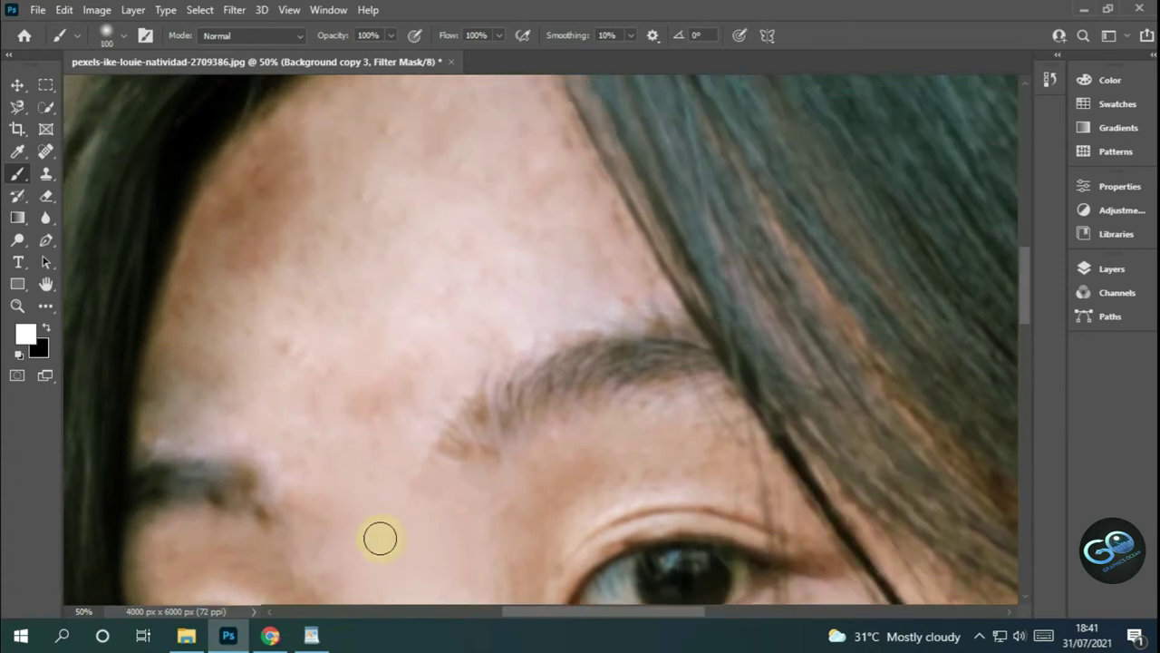
scroll(416, 540, "down", 3)
scroll(396, 471, "down", 1)
scroll(396, 471, "down", 1)
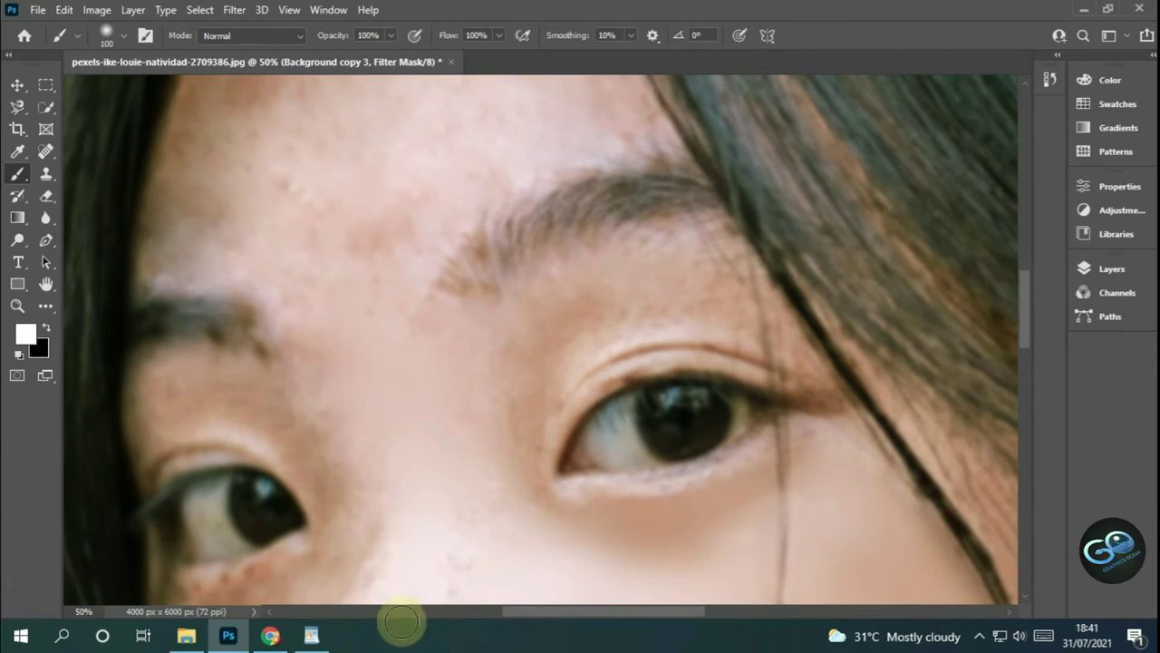
scroll(459, 484, "up", 4)
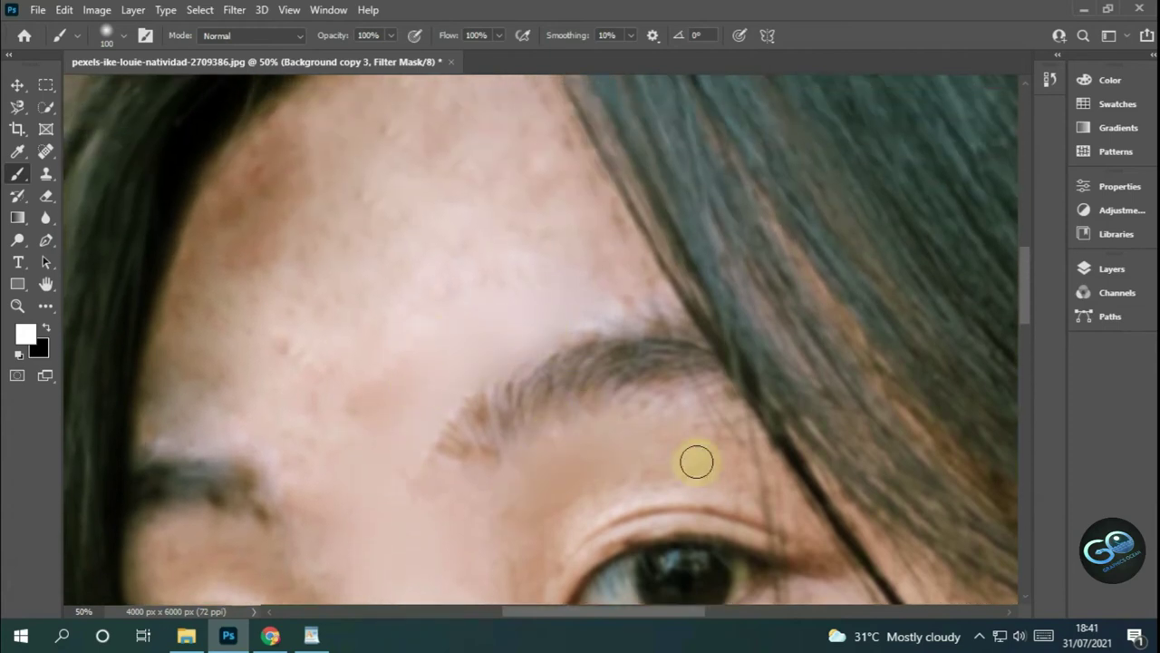
scroll(562, 384, "up", 1)
scroll(636, 376, "up", 1)
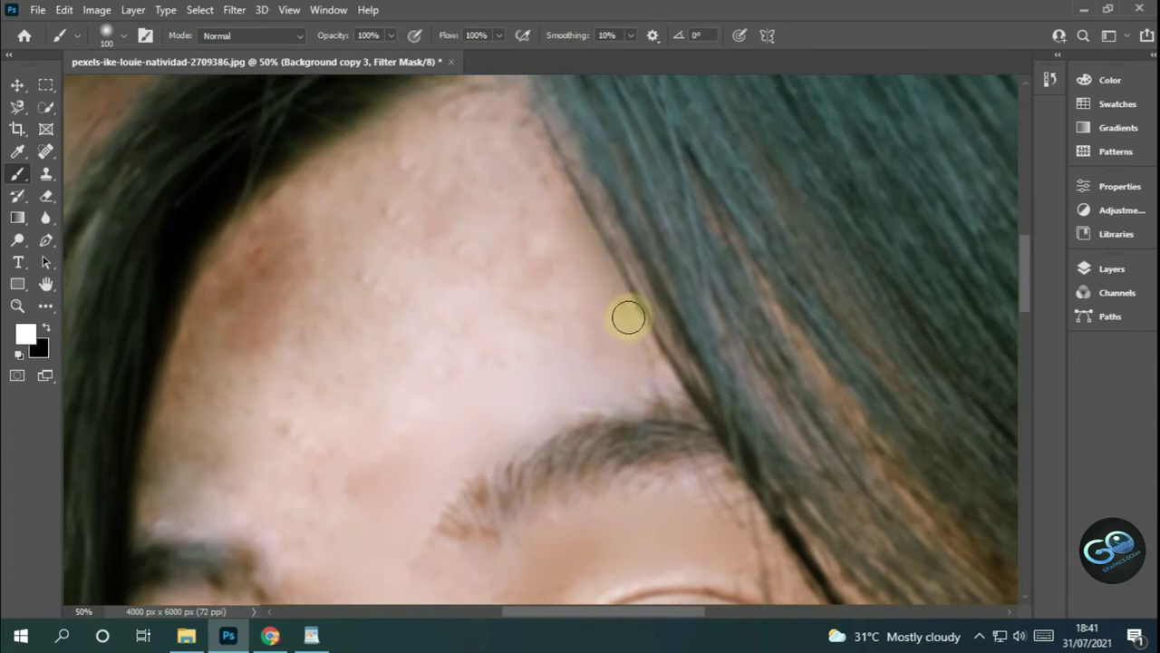
- Enlarge the brush to 174 px and smooth the forehead and the skin above the left eyebrow
right_click(531, 361)
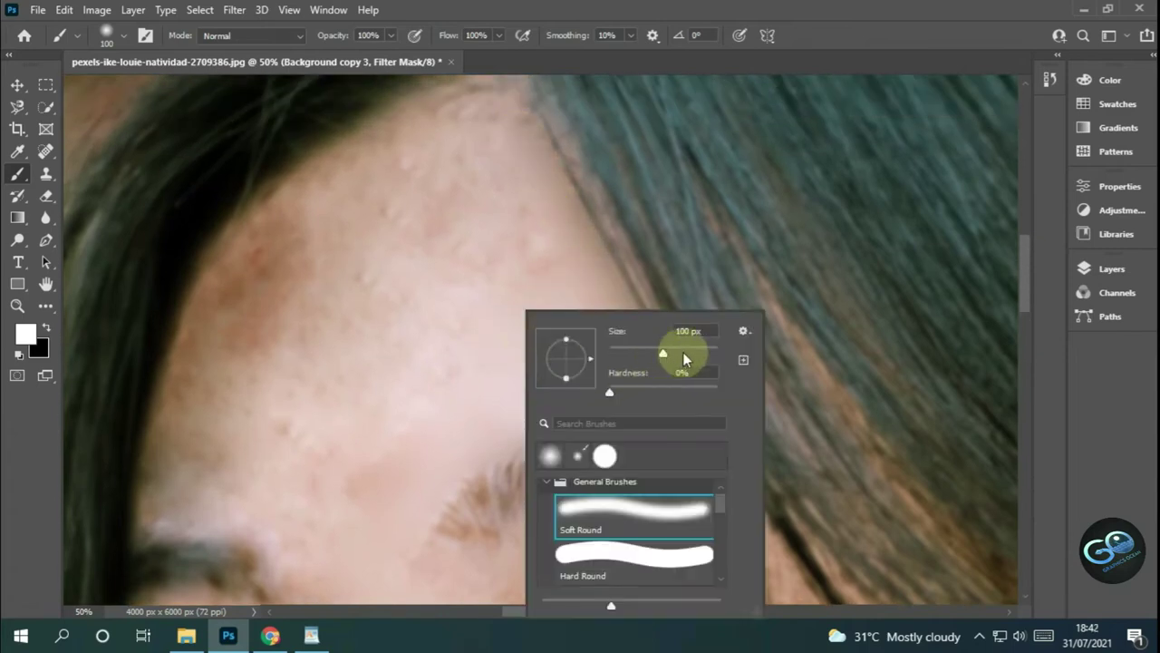
left_click_drag(685, 360, 691, 360)
key("Return")
mouse_move(186, 427)
left_mouse_down()
mouse_move(257, 355)
mouse_move(371, 314)
left_mouse_up()
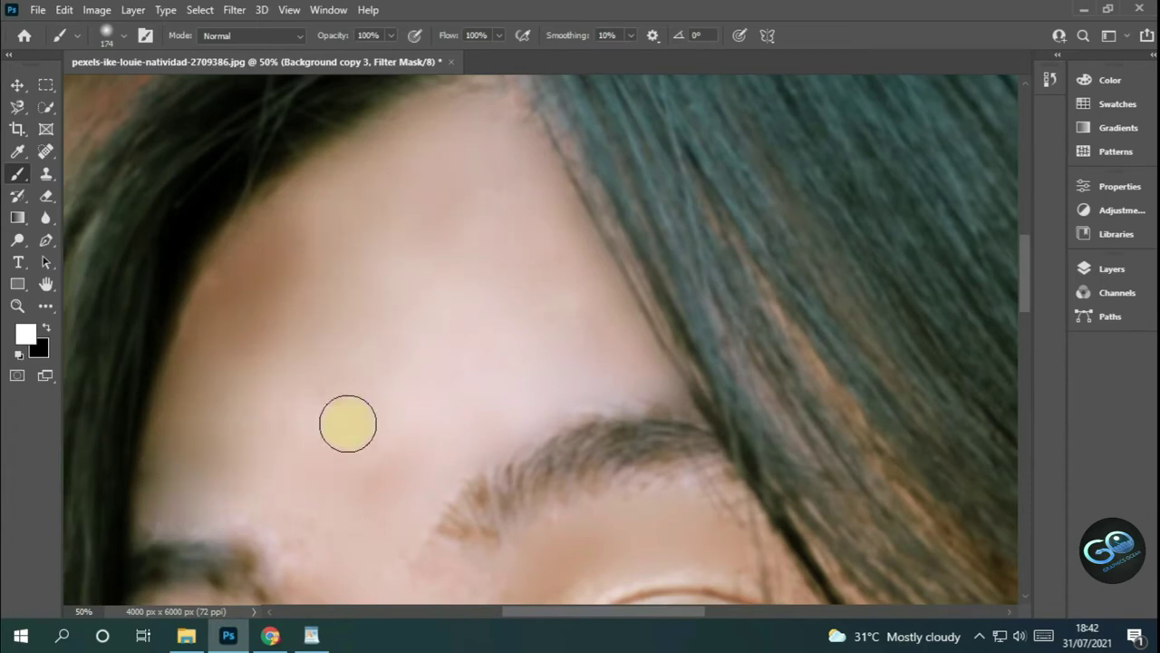
scroll(350, 422, "down", 3)
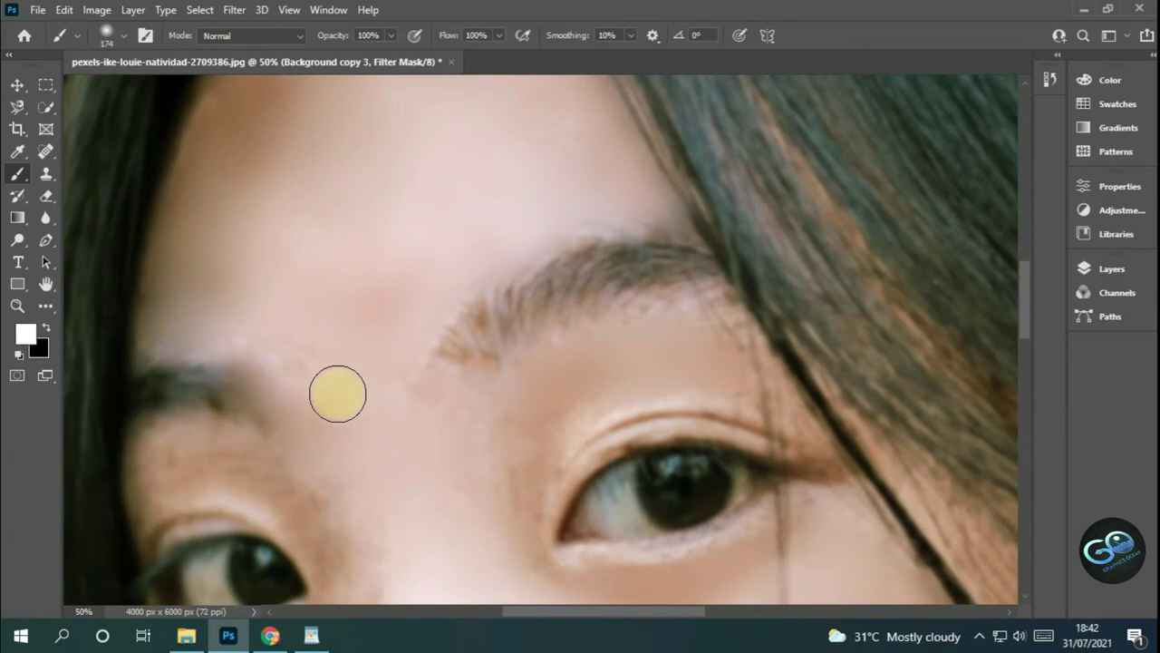
left_click_drag(281, 363, 217, 322)
- Zoom out and shrink the soft brush to 25 px
scroll(327, 472, "down", 2)
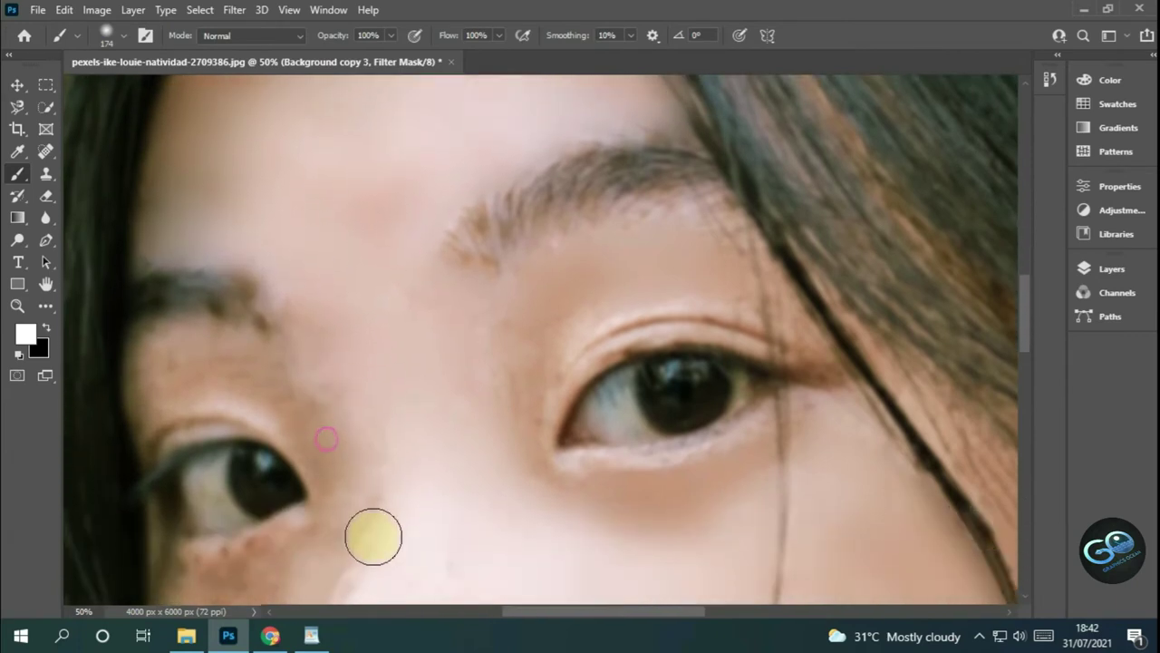
scroll(384, 533, "down", 3)
scroll(393, 448, "down", 2)
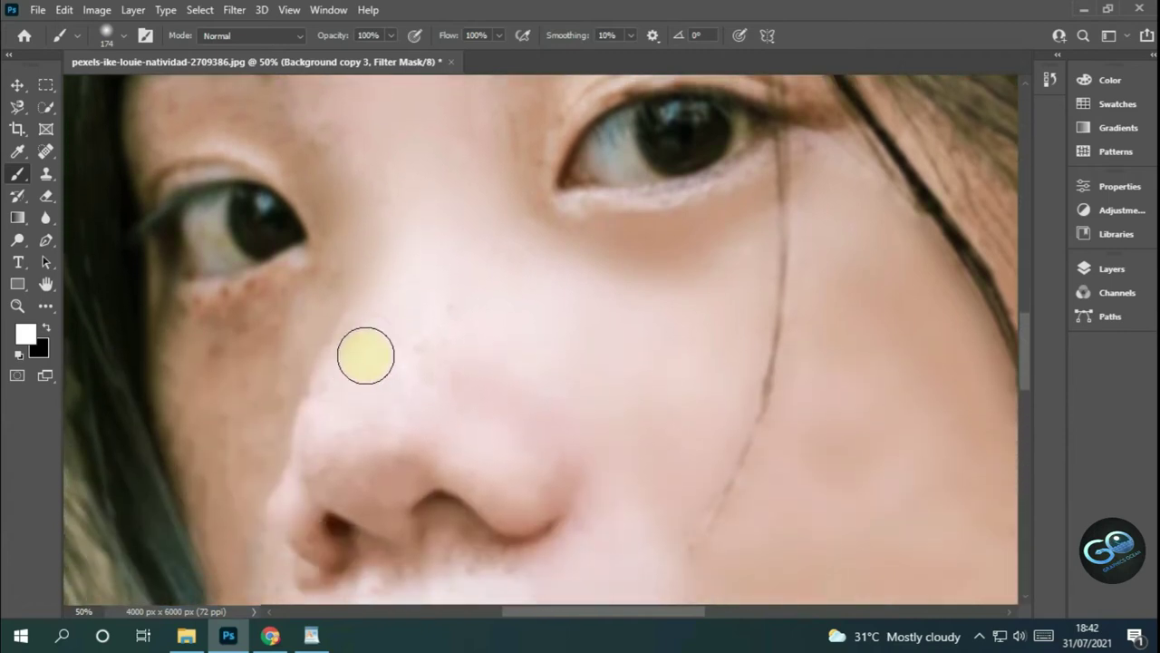
scroll(443, 338, "down", 2)
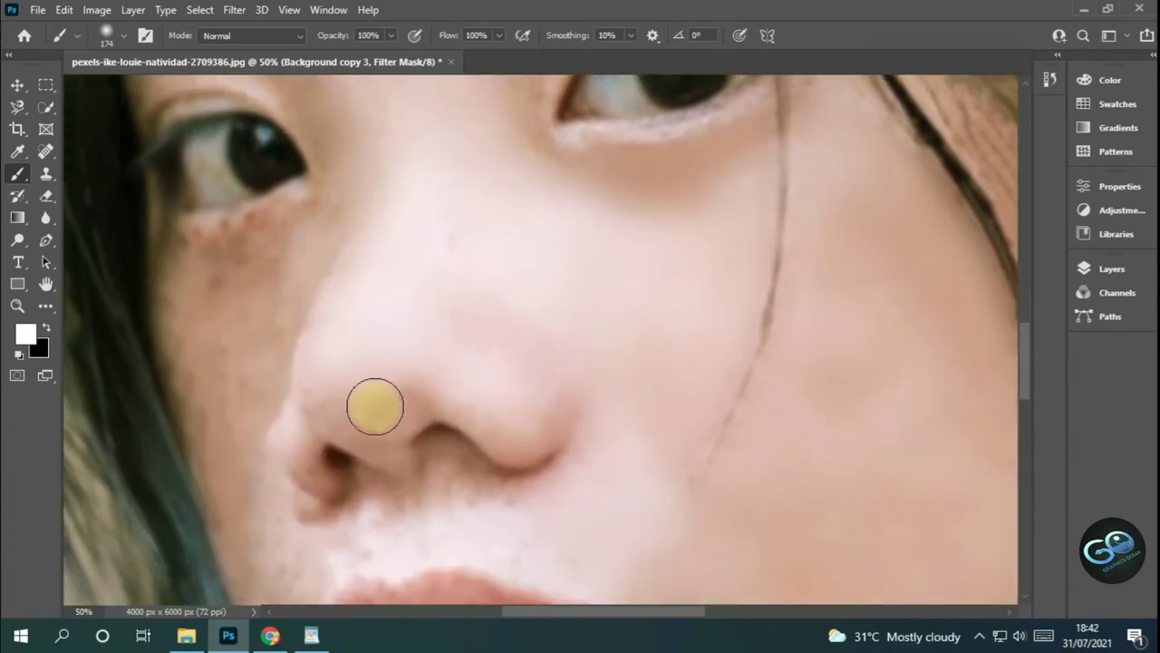
right_click(490, 474)
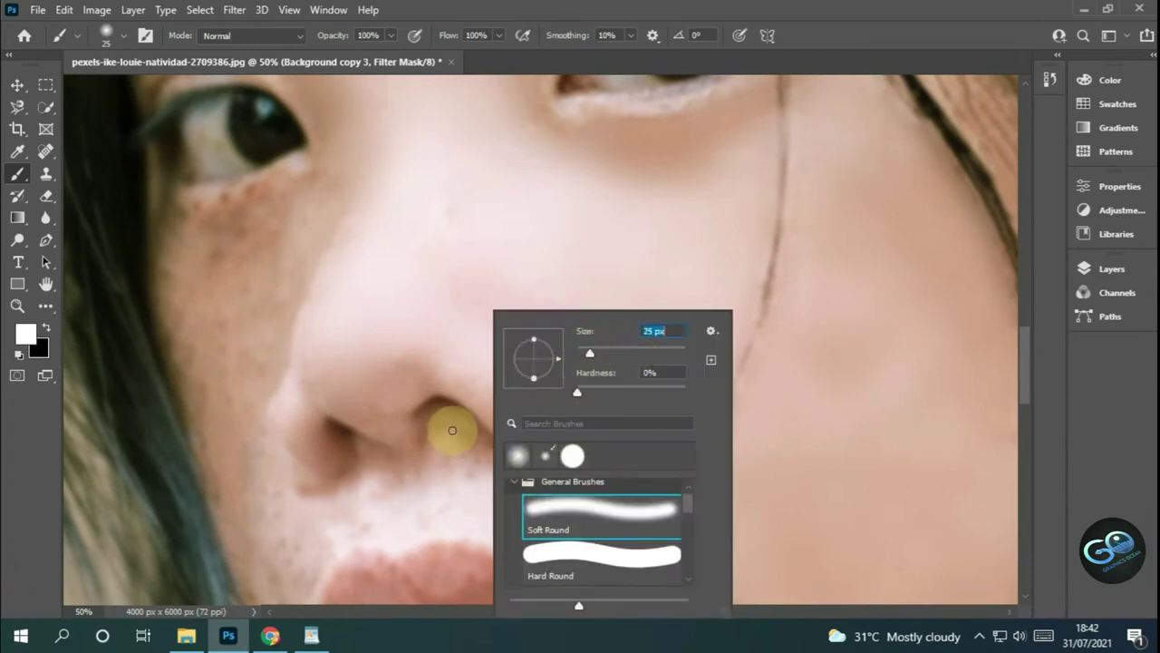
key("Return")
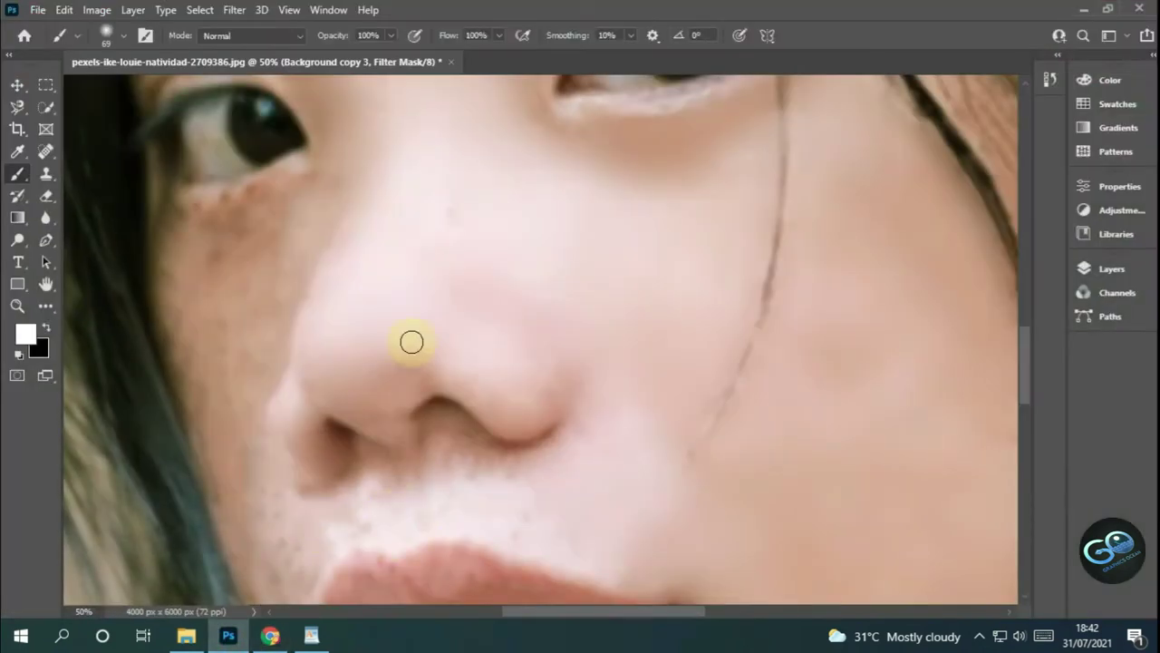
- Smooth the skin around the nostril, the nostril crease and along the upper lip
mouse_move(460, 386)
left_mouse_down()
mouse_move(499, 402)
mouse_move(427, 381)
mouse_move(388, 407)
mouse_move(417, 441)
mouse_move(478, 465)
left_mouse_up()
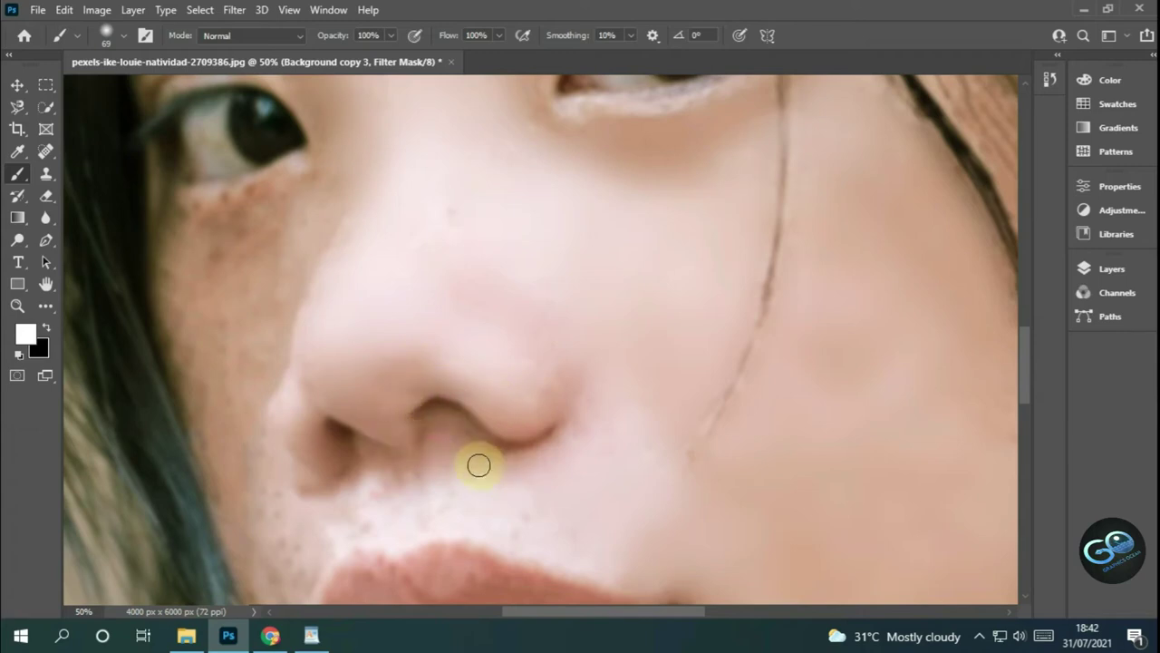
scroll(444, 435, "down", 3)
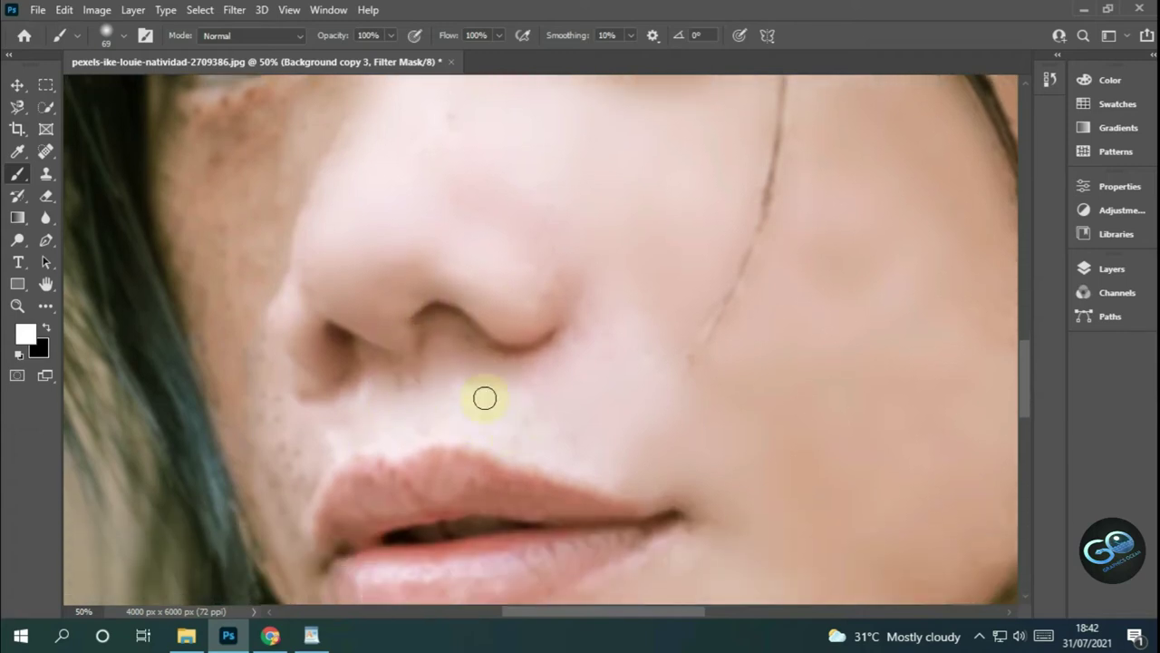
mouse_move(535, 366)
left_mouse_down()
mouse_move(445, 336)
mouse_move(572, 354)
left_mouse_up()
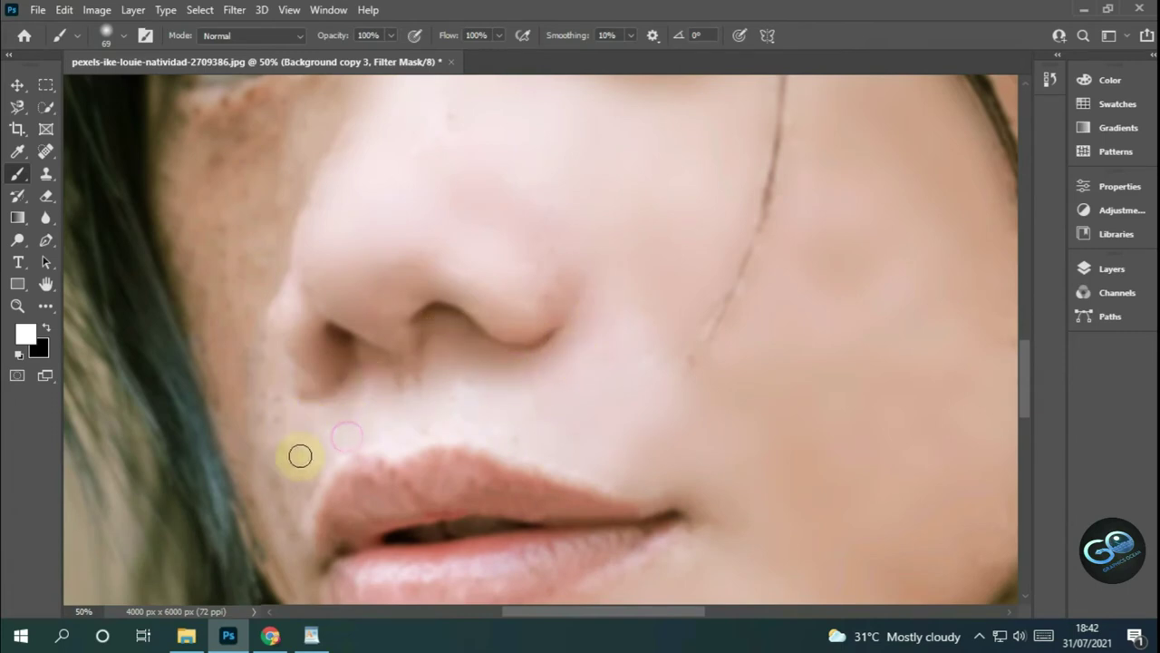
scroll(272, 544, "down", 3)
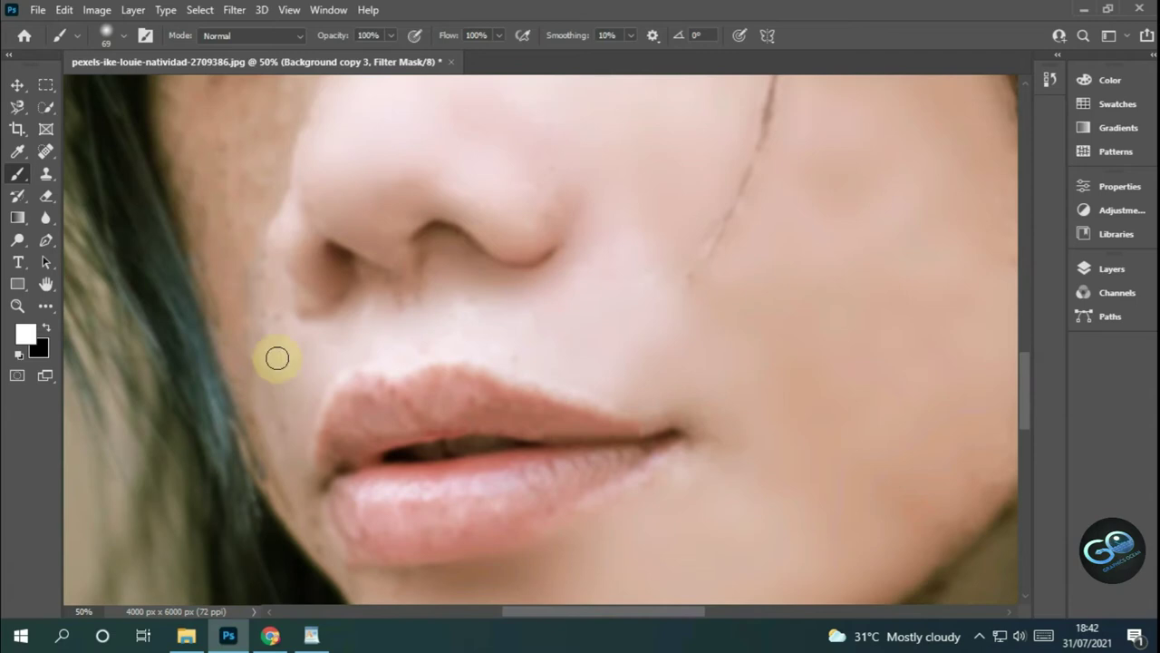
mouse_move(433, 405)
left_mouse_down()
mouse_move(461, 404)
mouse_move(453, 383)
mouse_move(538, 430)
mouse_move(549, 423)
mouse_move(468, 388)
left_mouse_up()
left_click(412, 405)
left_click_drag(381, 393, 518, 412)
mouse_move(438, 383)
left_mouse_down()
mouse_move(360, 396)
mouse_move(363, 417)
mouse_move(344, 441)
mouse_move(547, 430)
mouse_move(632, 448)
mouse_move(499, 511)
mouse_move(409, 526)
mouse_move(492, 510)
left_mouse_up()
- Smooth the area along the lower lip, the cheek beside the lips and the chin
mouse_move(383, 542)
left_mouse_down()
mouse_move(465, 543)
mouse_move(314, 456)
mouse_move(339, 499)
mouse_move(450, 523)
left_mouse_up()
left_click(289, 391)
mouse_move(289, 391)
left_mouse_down()
mouse_move(257, 402)
mouse_move(306, 534)
mouse_move(311, 515)
left_mouse_up()
scroll(311, 515, "down", 1)
scroll(311, 515, "down", 5)
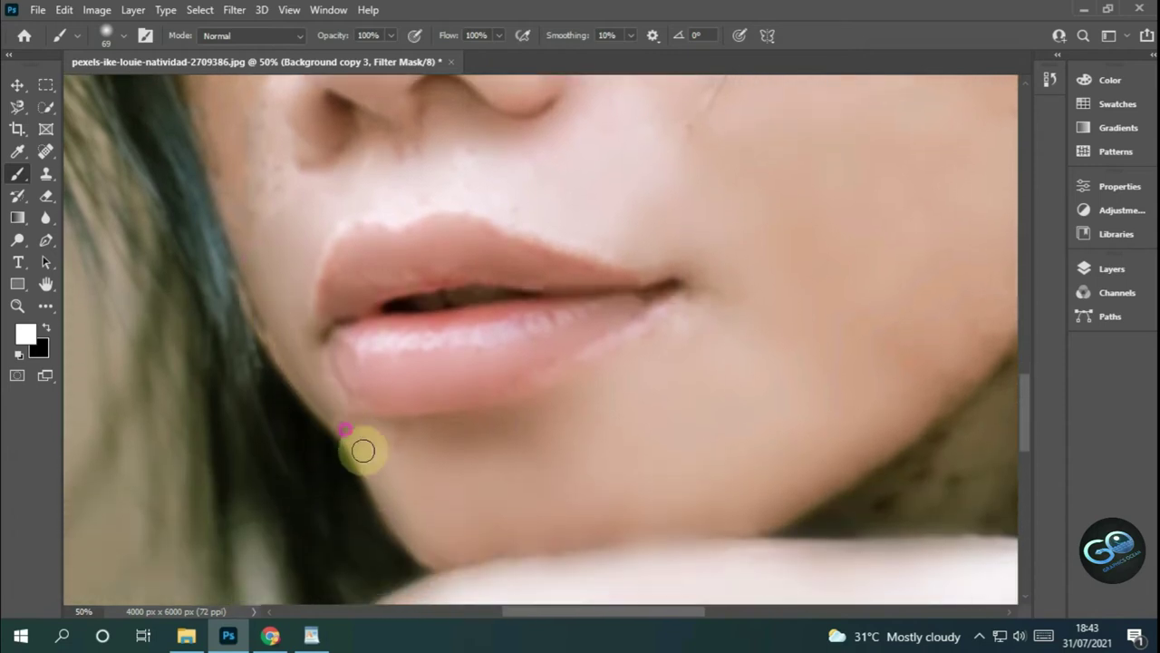
mouse_move(407, 440)
left_mouse_down()
mouse_move(373, 453)
mouse_move(310, 377)
left_mouse_up()
- Smooth the cheek beside the nose and the skin between the eyebrows and eyes
scroll(299, 374, "up", 2)
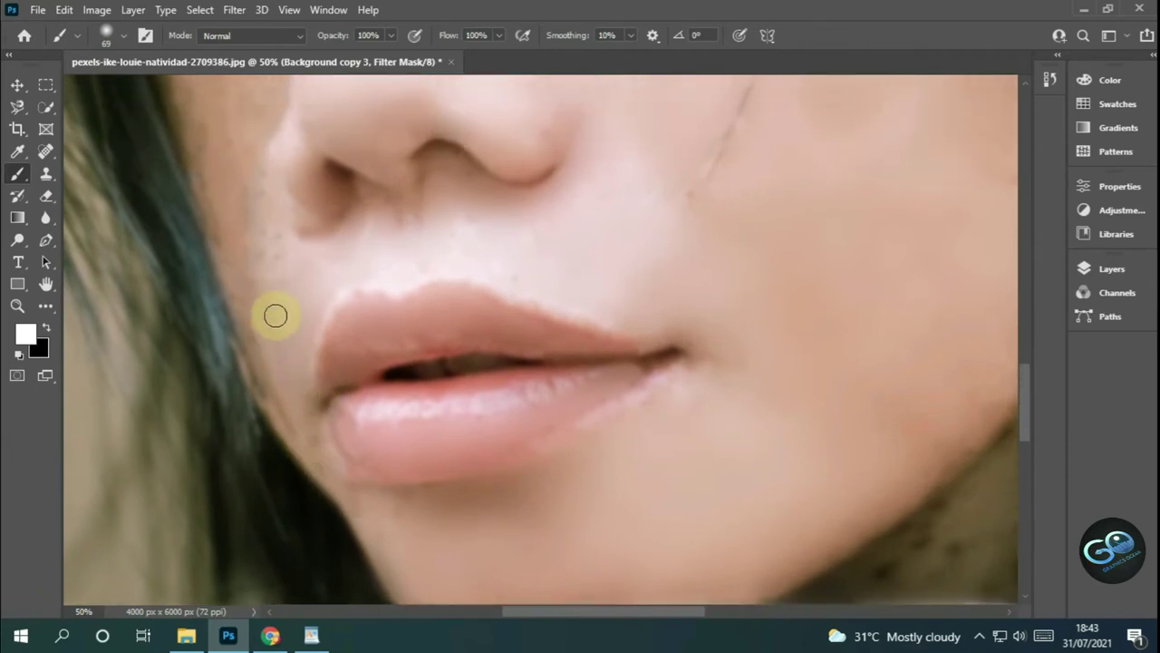
scroll(272, 327, "up", 3)
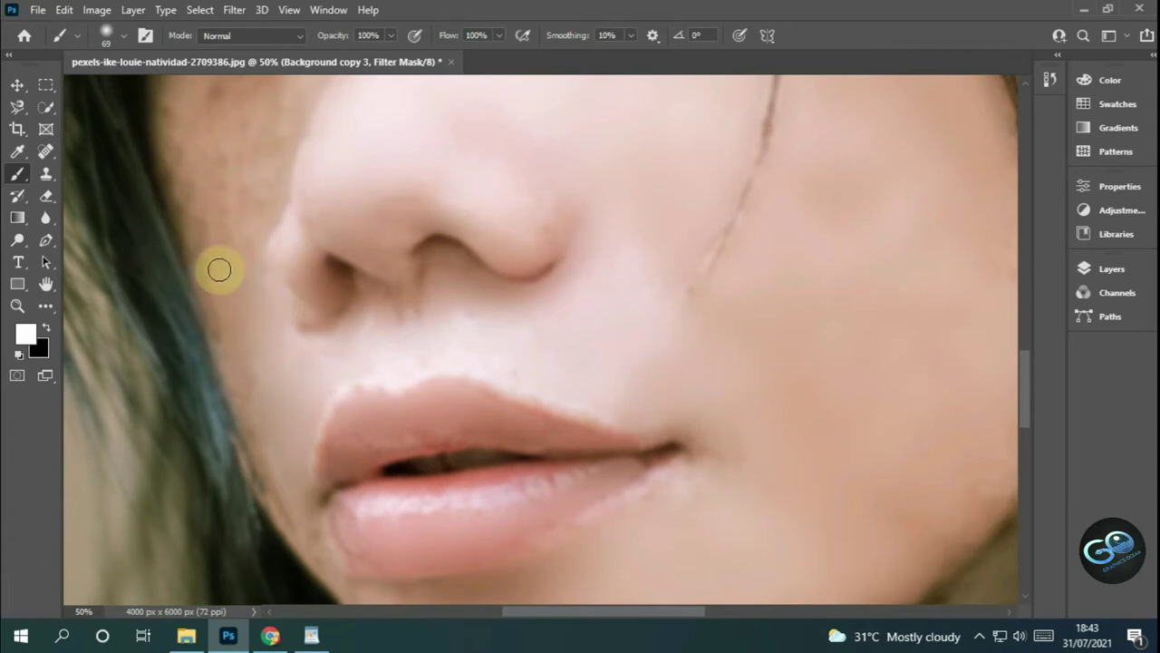
scroll(225, 358, "up", 3)
mouse_move(268, 214)
left_mouse_down()
mouse_move(286, 176)
mouse_move(280, 237)
left_mouse_up()
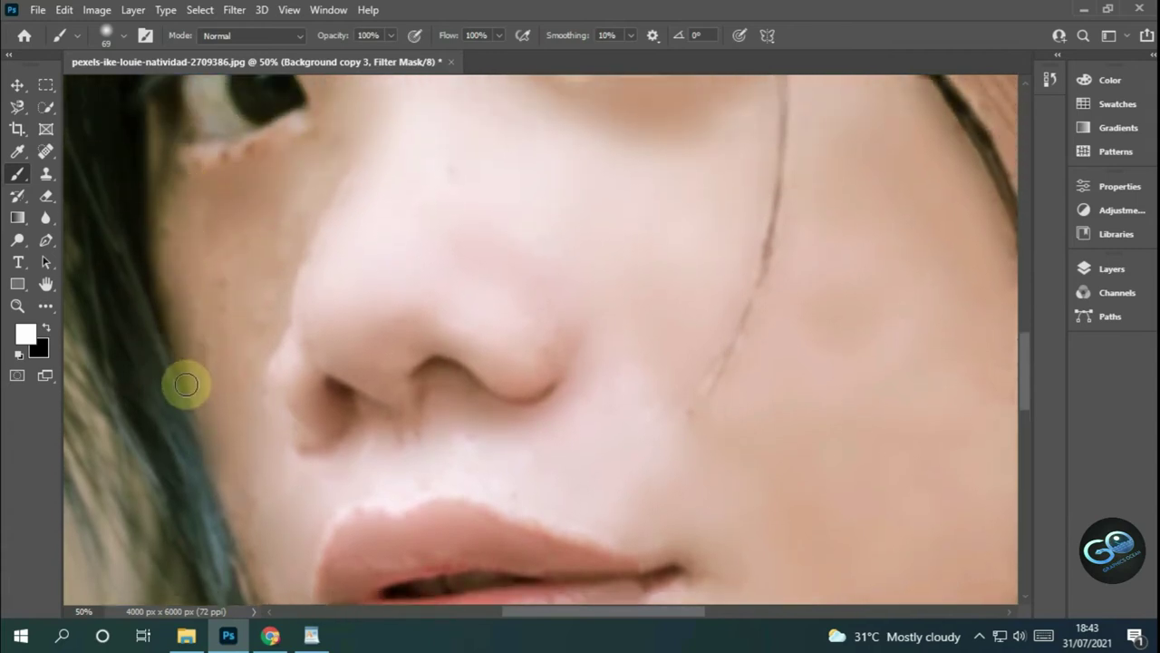
scroll(290, 239, "up", 2)
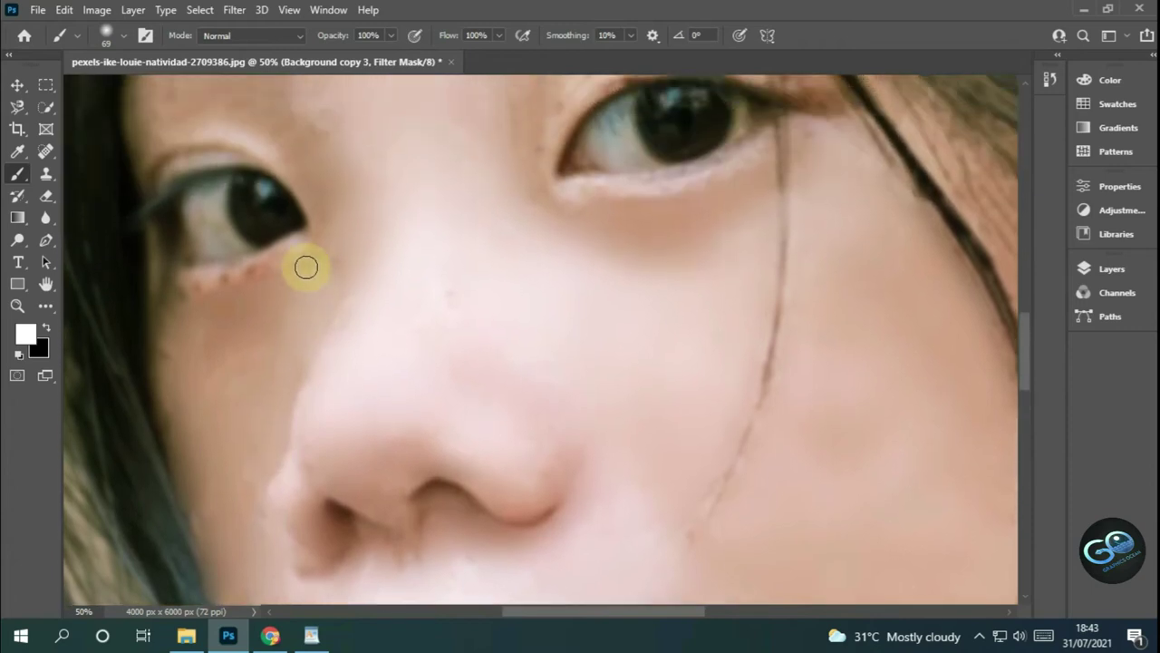
scroll(306, 264, "up", 2)
scroll(324, 296, "up", 2)
mouse_move(511, 285)
left_mouse_down()
mouse_move(534, 223)
mouse_move(514, 168)
mouse_move(450, 186)
left_mouse_up()
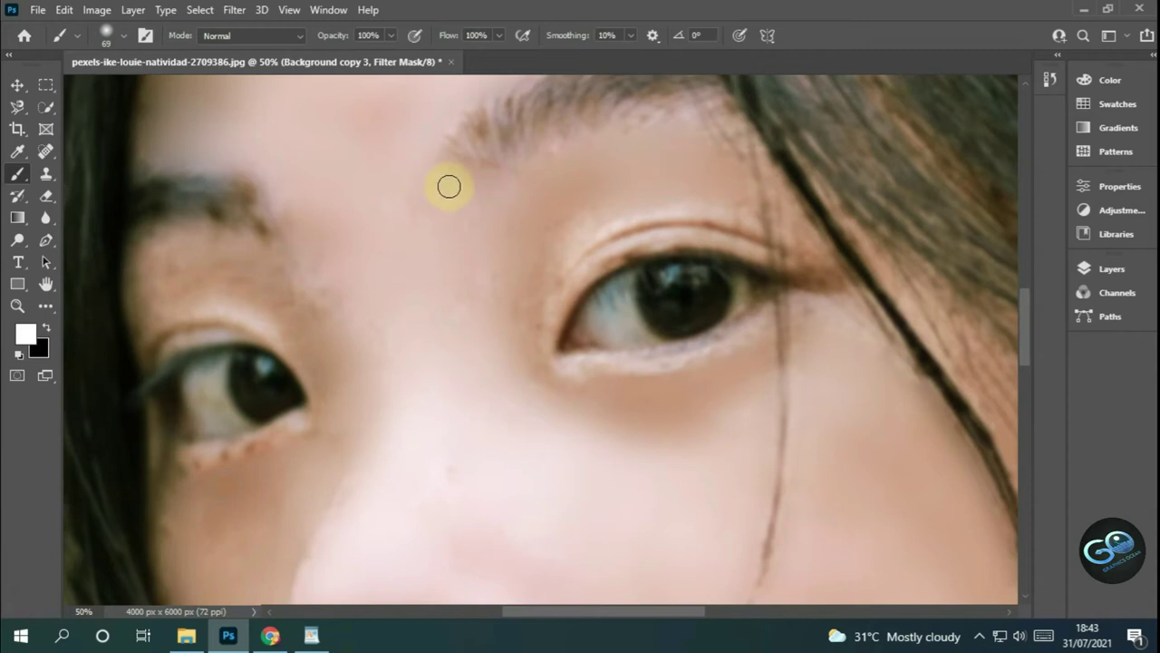
mouse_move(288, 264)
left_mouse_down()
mouse_move(259, 228)
mouse_move(274, 230)
mouse_move(228, 263)
mouse_move(145, 278)
mouse_move(278, 318)
mouse_move(269, 278)
mouse_move(318, 368)
mouse_move(207, 471)
mouse_move(277, 466)
mouse_move(247, 479)
left_mouse_up()
left_click_drag(428, 416, 331, 442)
left_click_drag(314, 263, 353, 332)
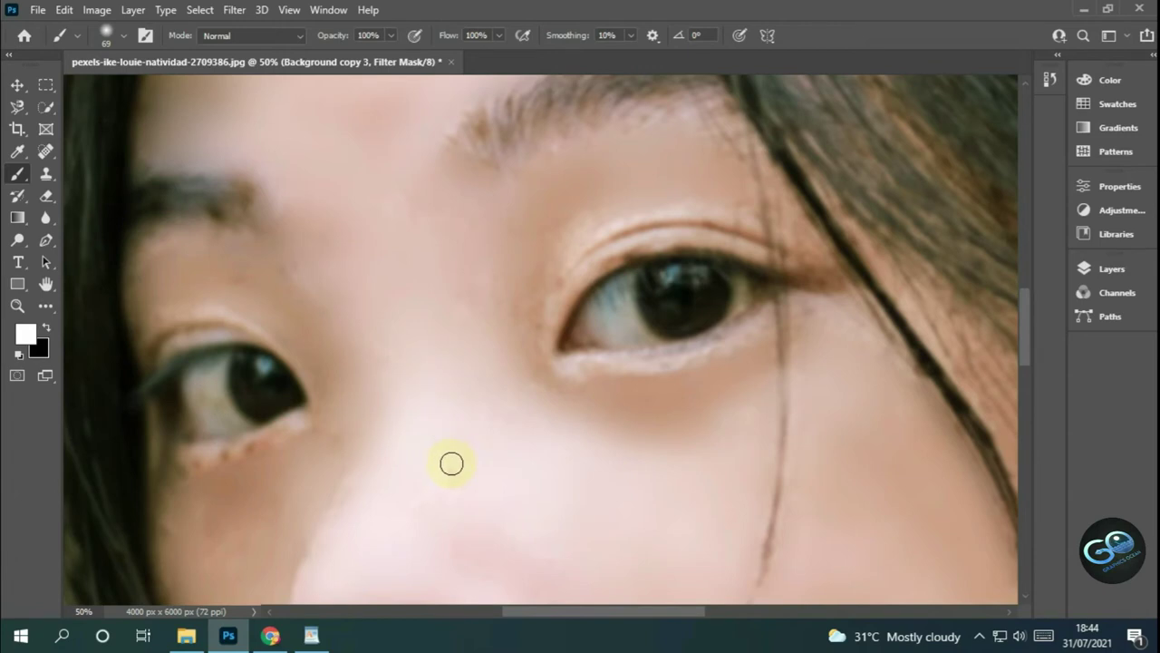
scroll(451, 470, "down", 2)
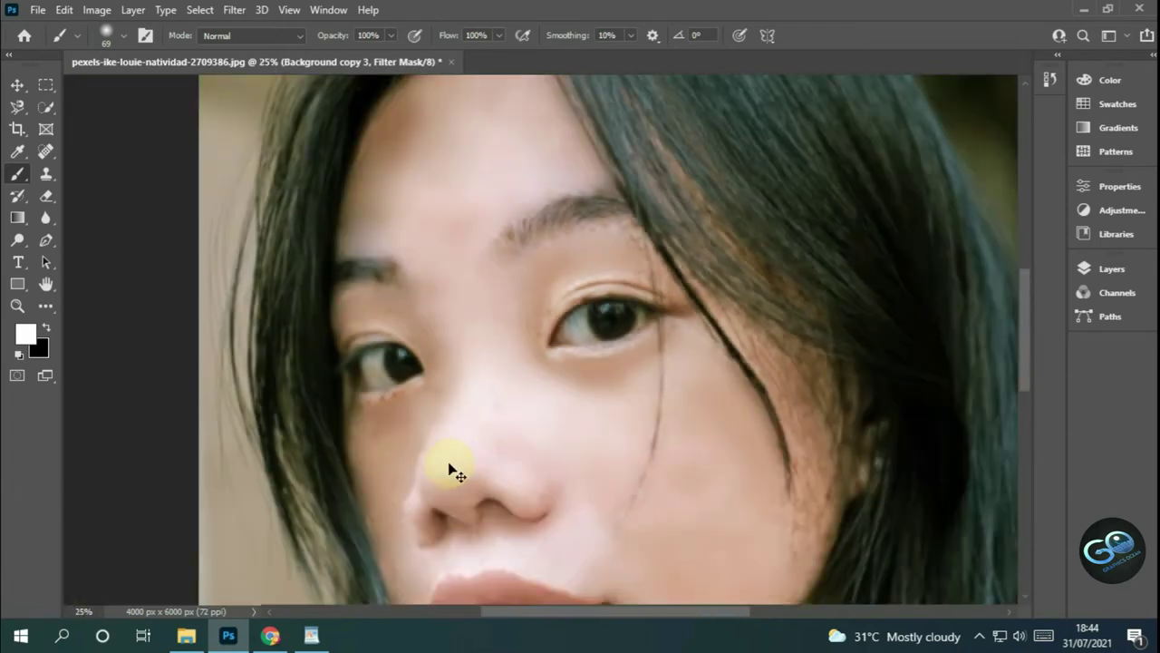
- Smooth around the right eye's inner corner and along the top of the eyebrow
scroll(451, 469, "up", 1)
scroll(451, 469, "up", 2)
left_click_drag(552, 241, 552, 280)
left_click_drag(688, 176, 532, 311)
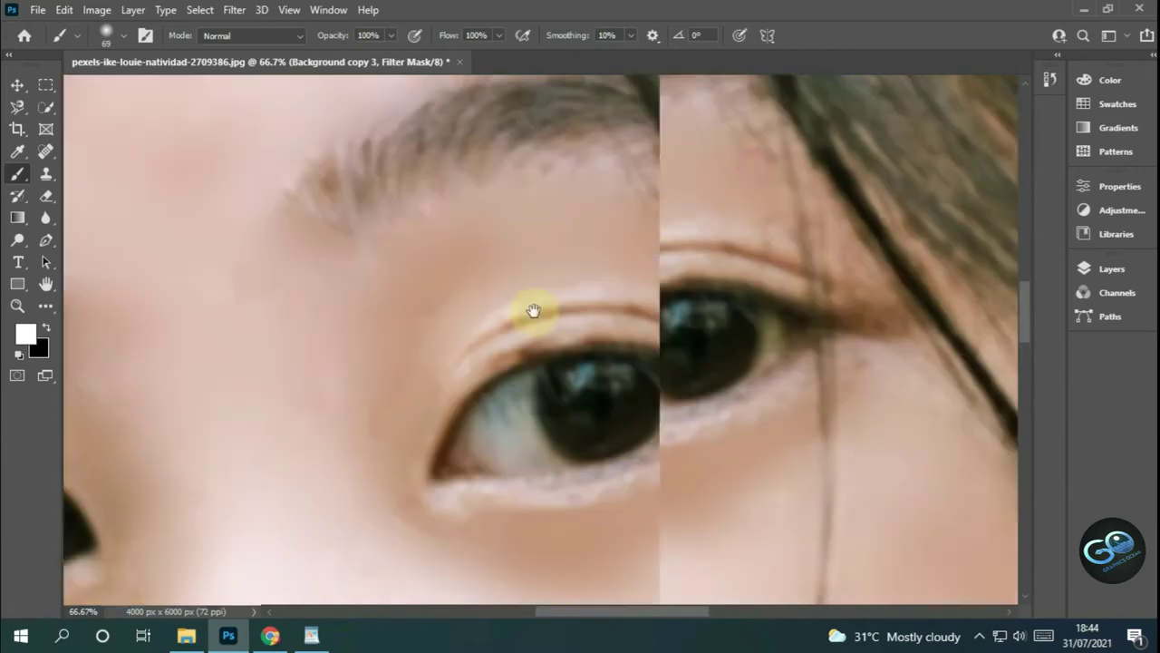
scroll(333, 189, "up", 1)
left_click_drag(333, 189, 427, 182)
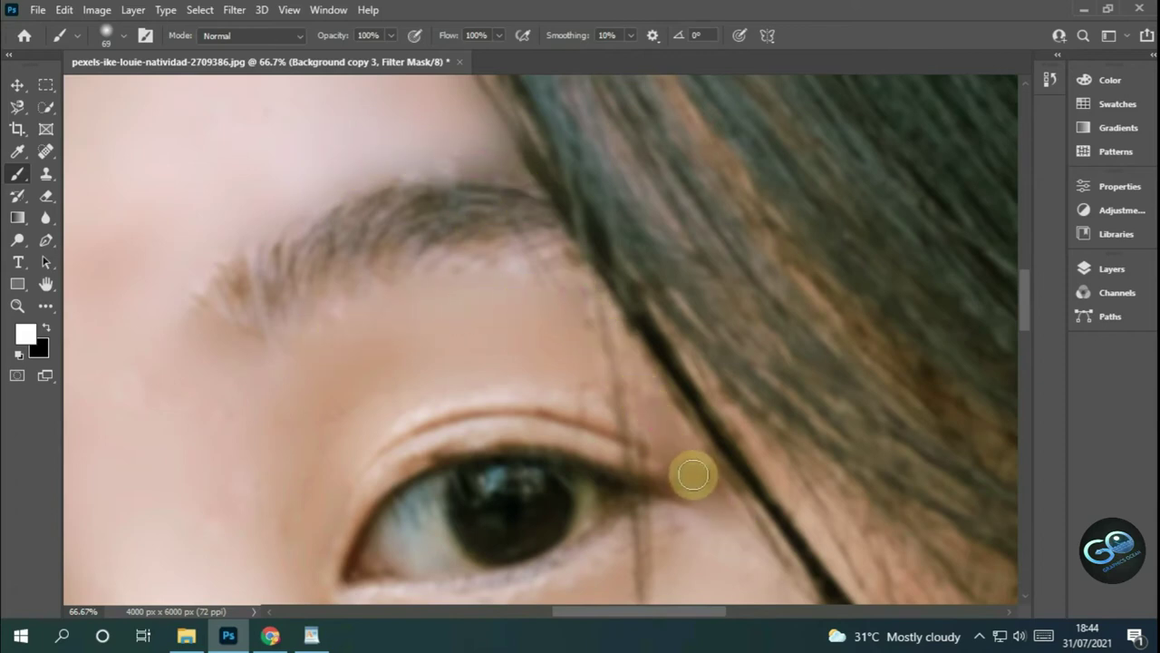
- Smooth the cheek along the hair strands, then zoom out to see the whole face
left_click_drag(971, 562, 657, 363)
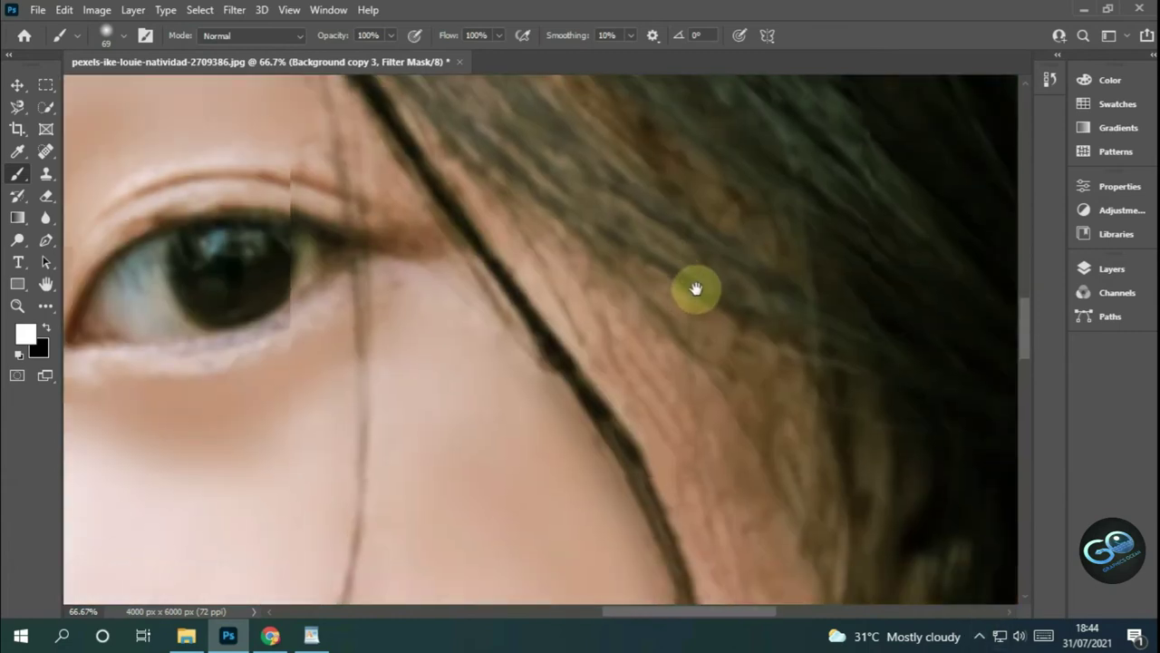
scroll(725, 408, "down", 5)
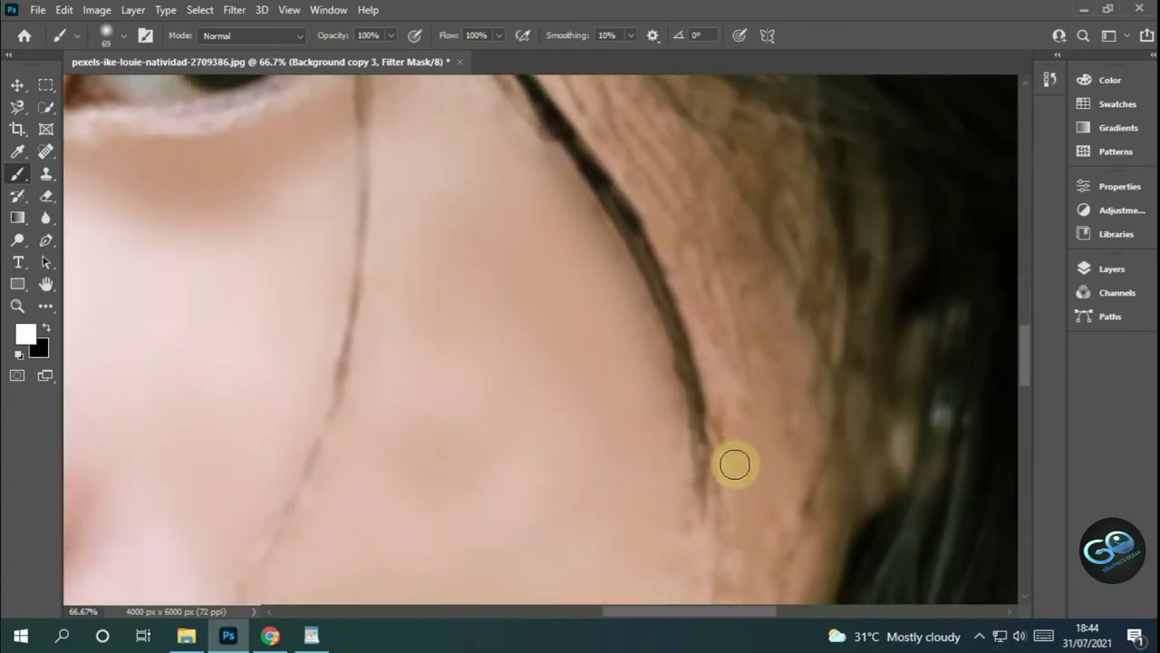
scroll(689, 508, "down", 3)
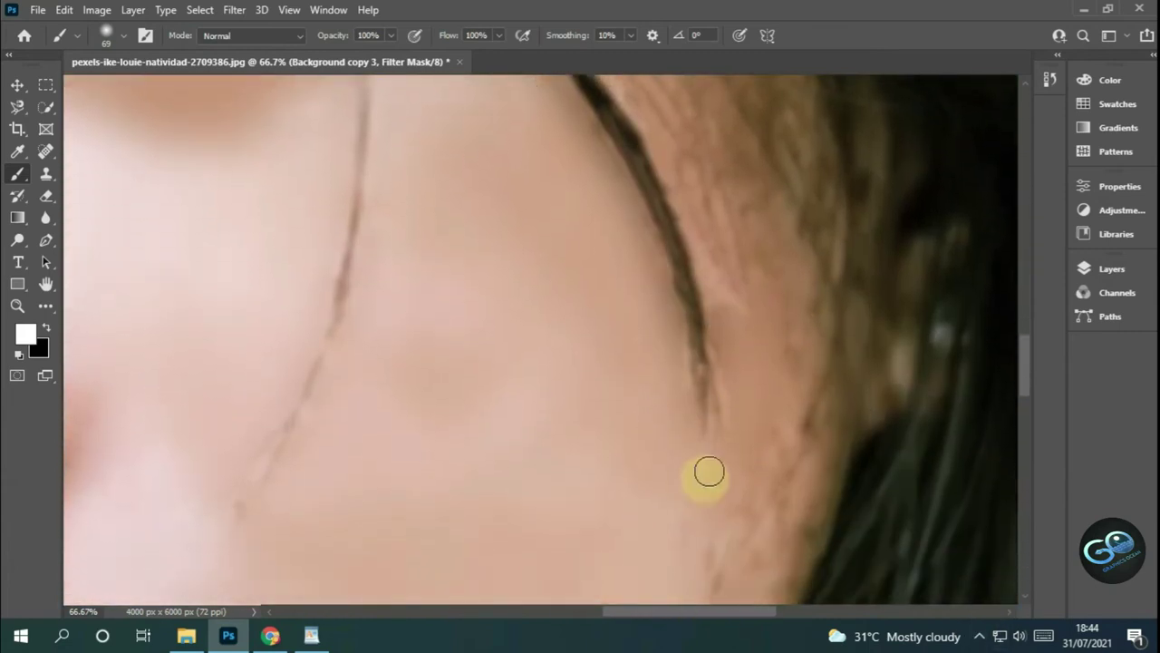
mouse_move(737, 493)
left_mouse_down()
mouse_move(798, 511)
mouse_move(803, 459)
mouse_move(756, 205)
mouse_move(787, 241)
left_mouse_up()
scroll(776, 272, "up", 1)
scroll(725, 317, "up", 1)
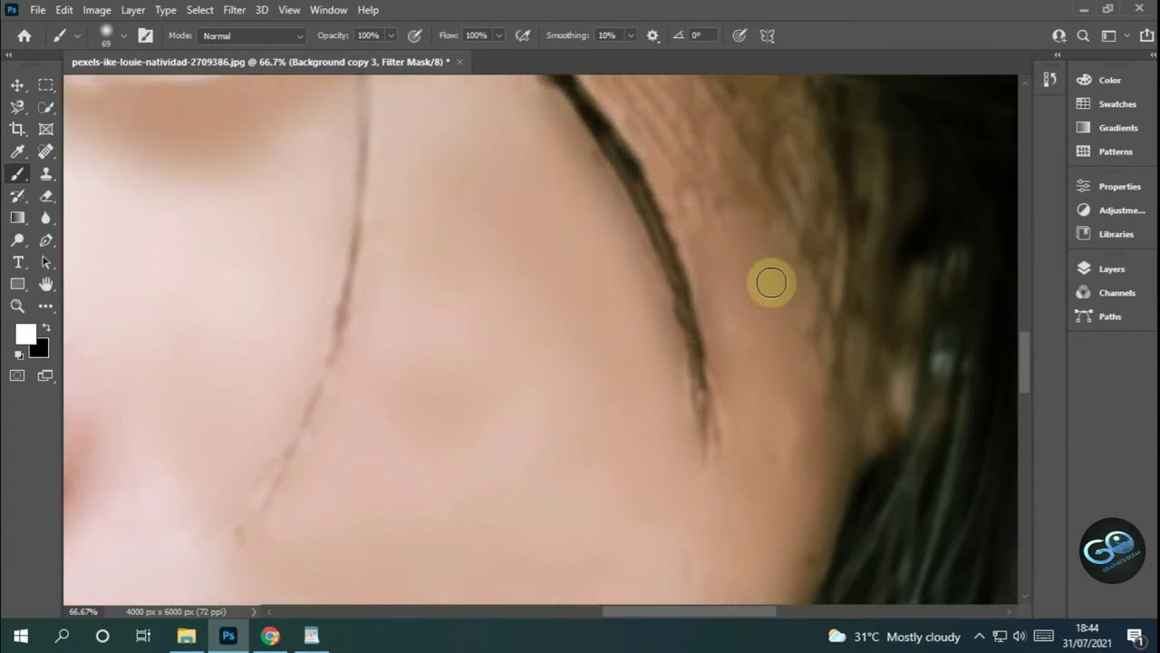
scroll(762, 308, "up", 2)
scroll(753, 331, "up", 1)
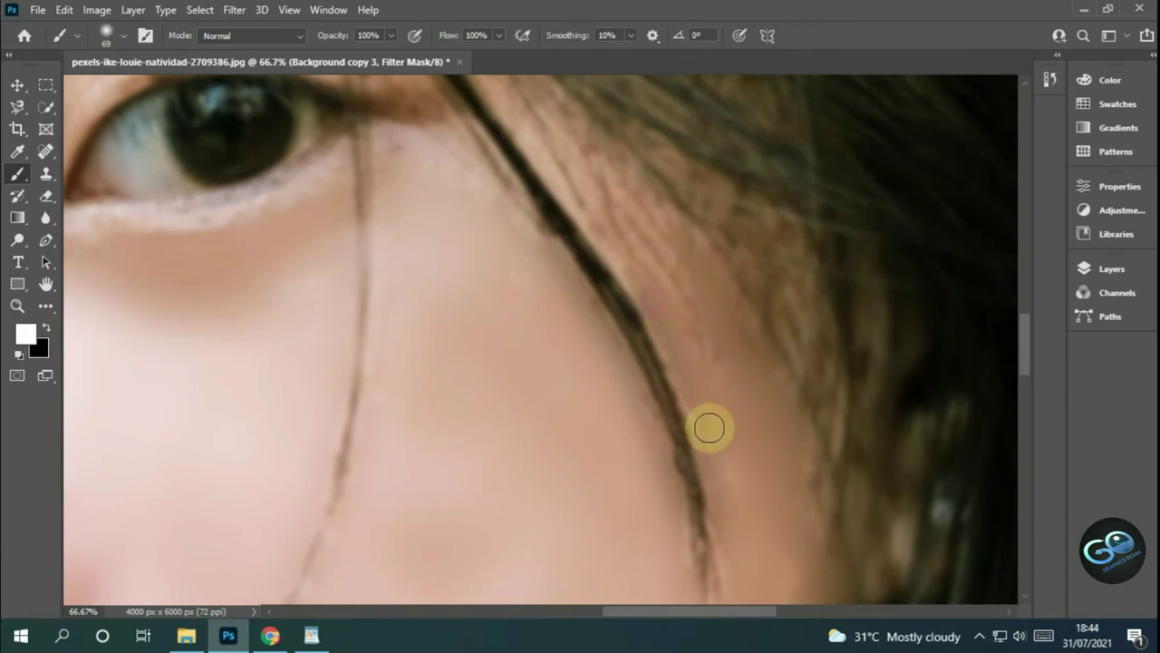
key("ctrl+minus")
key("ctrl+minus")
key("ctrl+minus")
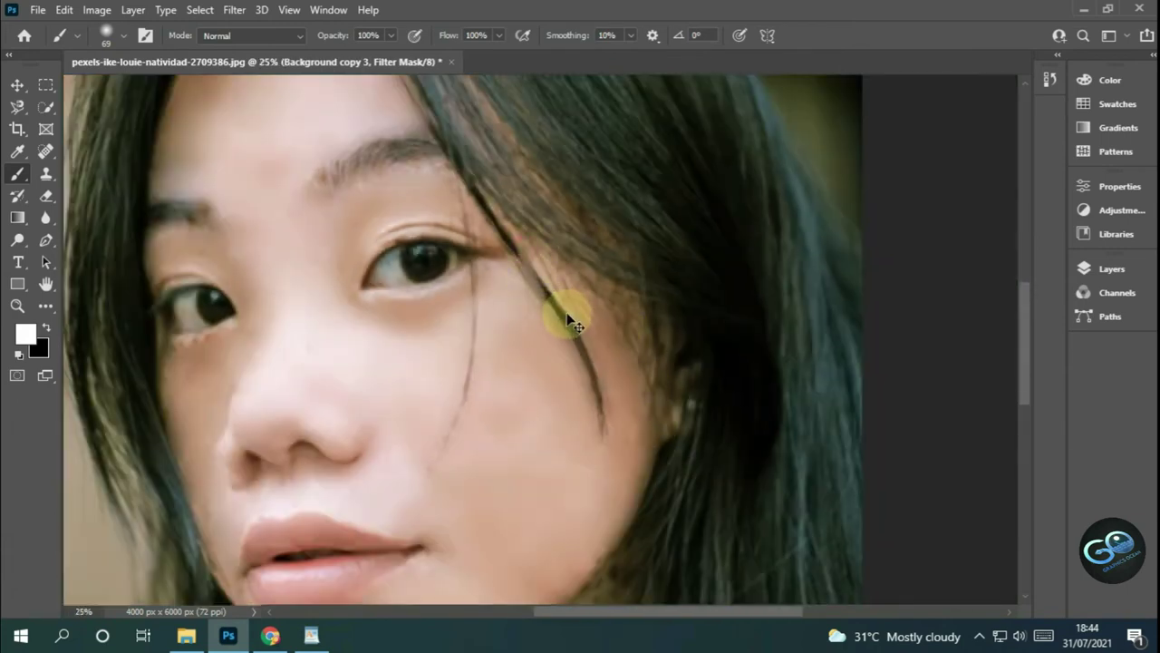
- Paint smoothing along the hair strand, down the jawline and under the chin
mouse_move(523, 243)
left_mouse_down()
mouse_move(544, 272)
mouse_move(496, 237)
left_mouse_up()
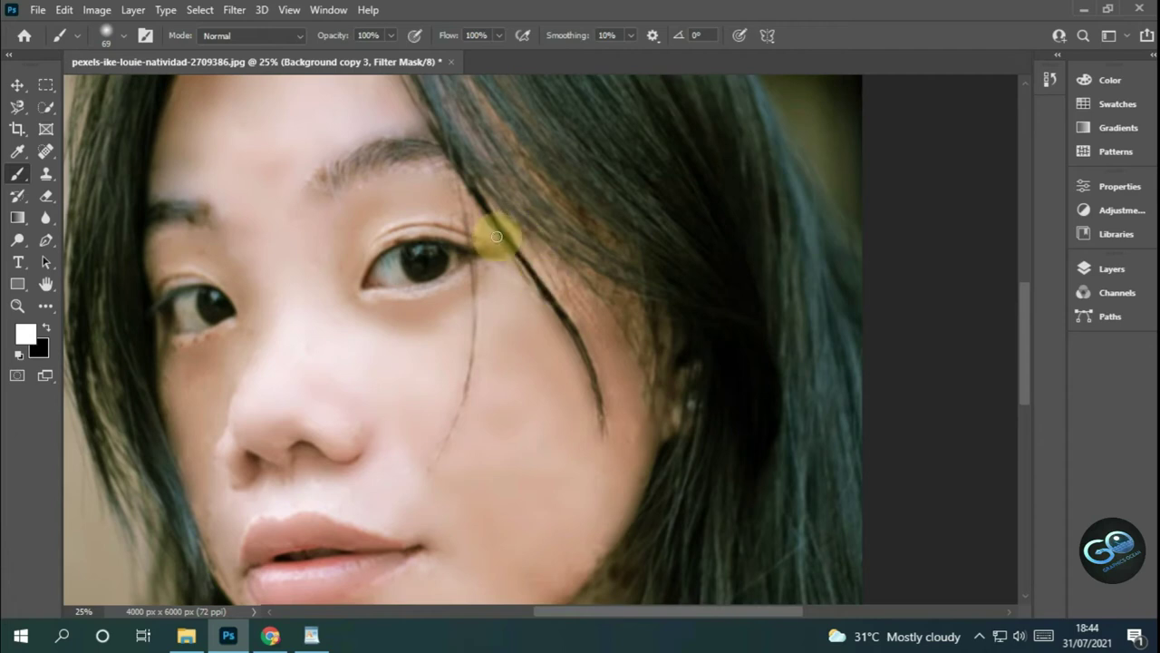
scroll(599, 290, "down", 1)
scroll(599, 322, "down", 2)
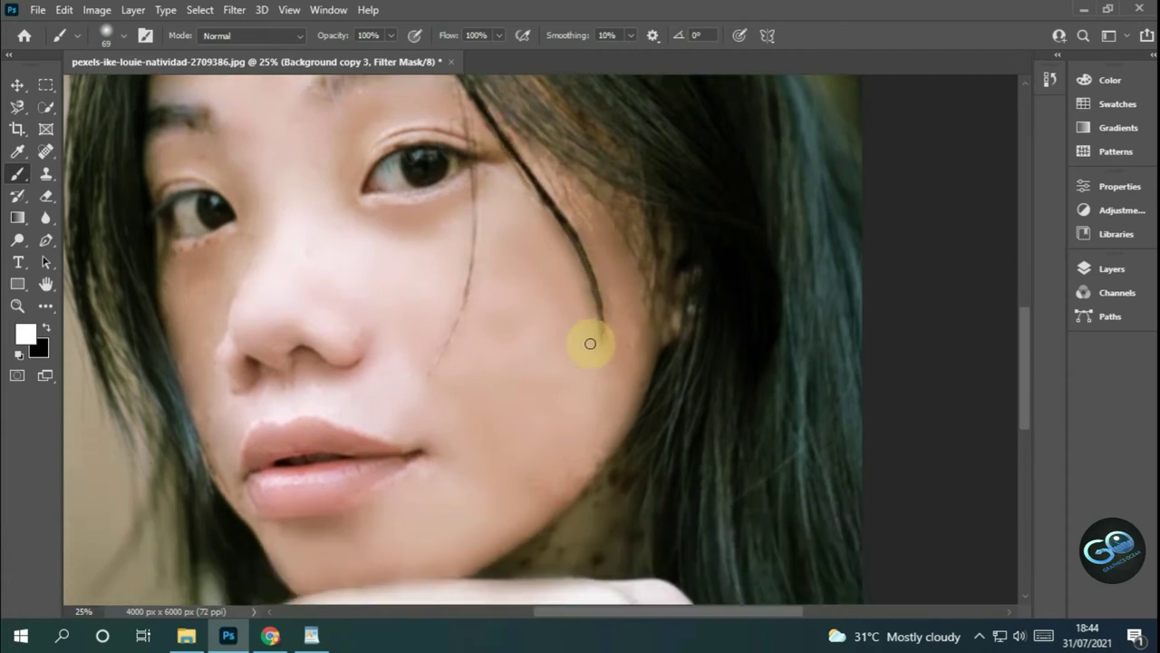
scroll(562, 317, "down", 2)
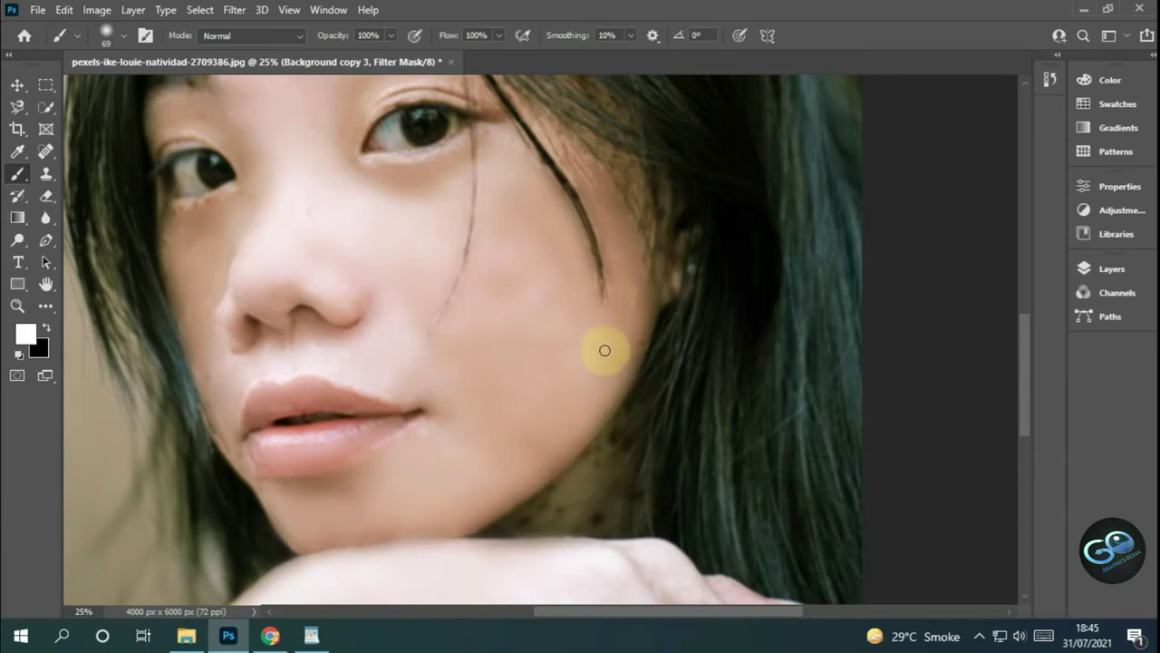
scroll(599, 404, "down", 2)
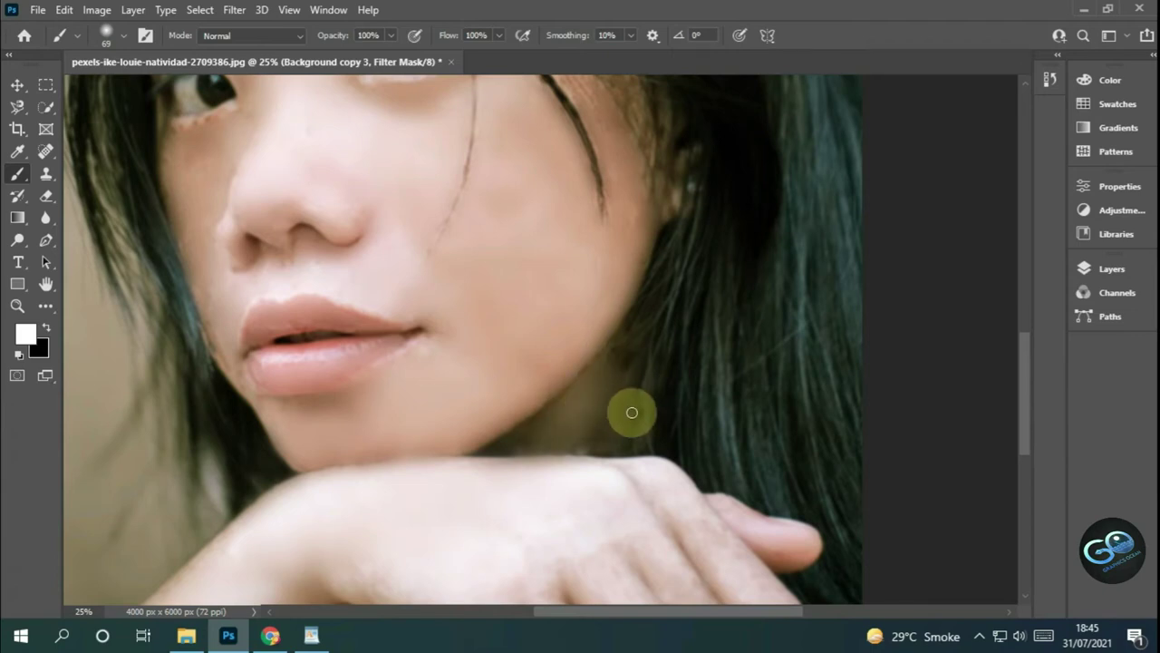
mouse_move(575, 415)
left_mouse_down()
mouse_move(539, 421)
mouse_move(560, 448)
left_mouse_up()
scroll(603, 443, "down", 5)
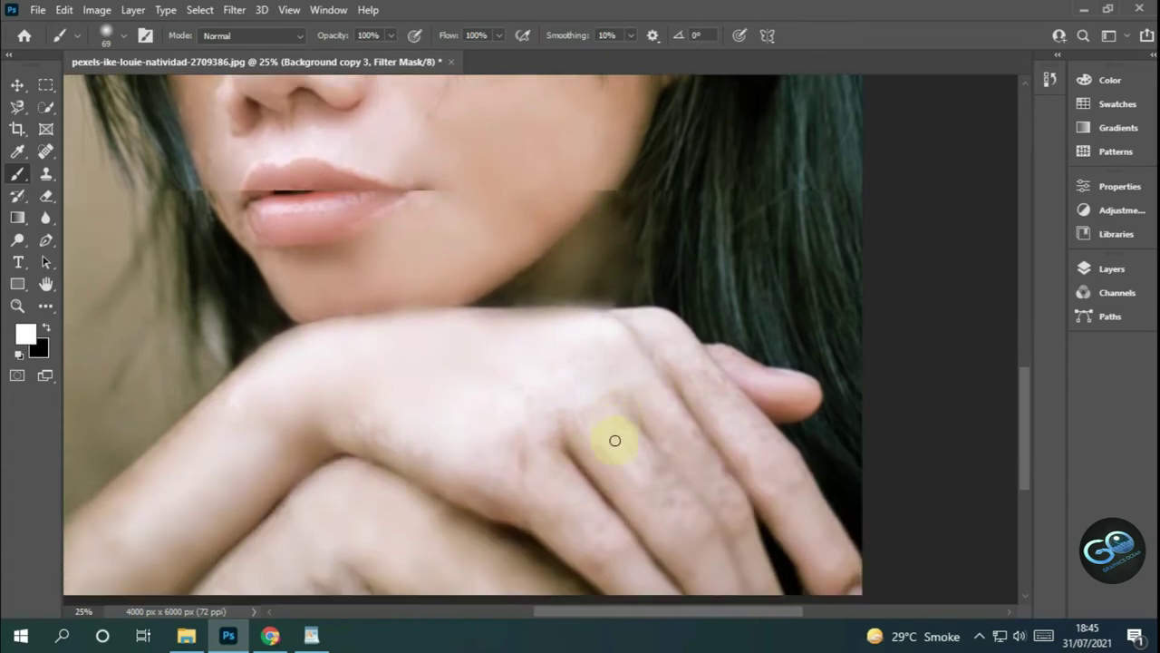
- Set the brush to 146 px and paint smoothing over the back of the hand
right_click(762, 332)
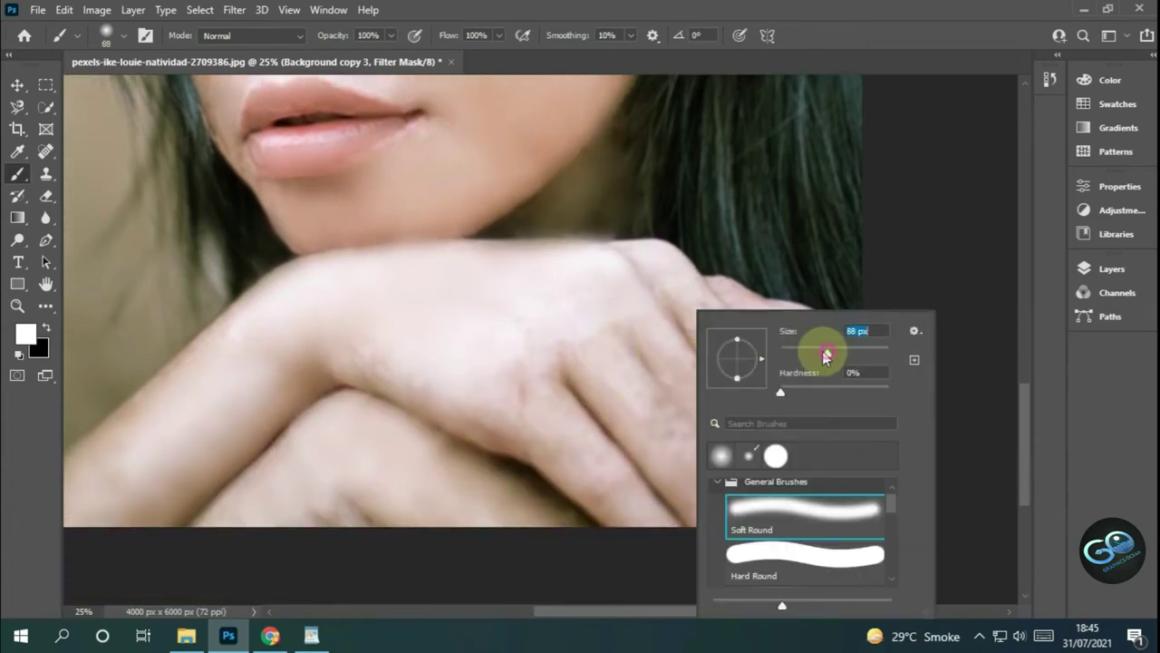
left_click(560, 447)
right_click(643, 345)
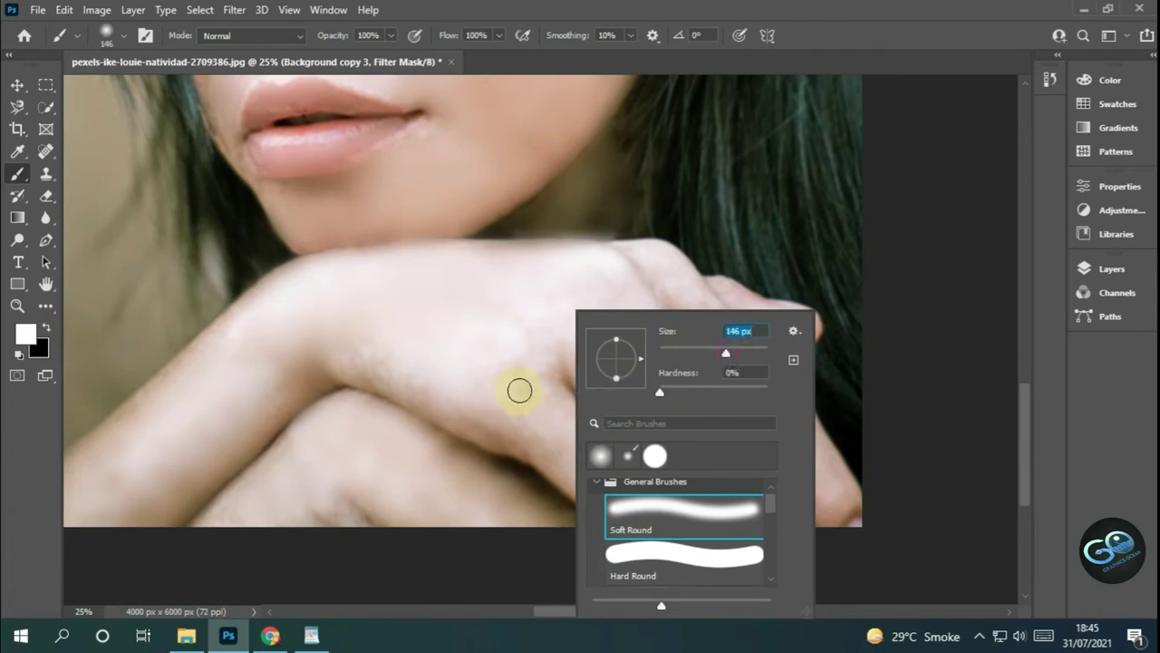
left_click(520, 390)
left_click(699, 398)
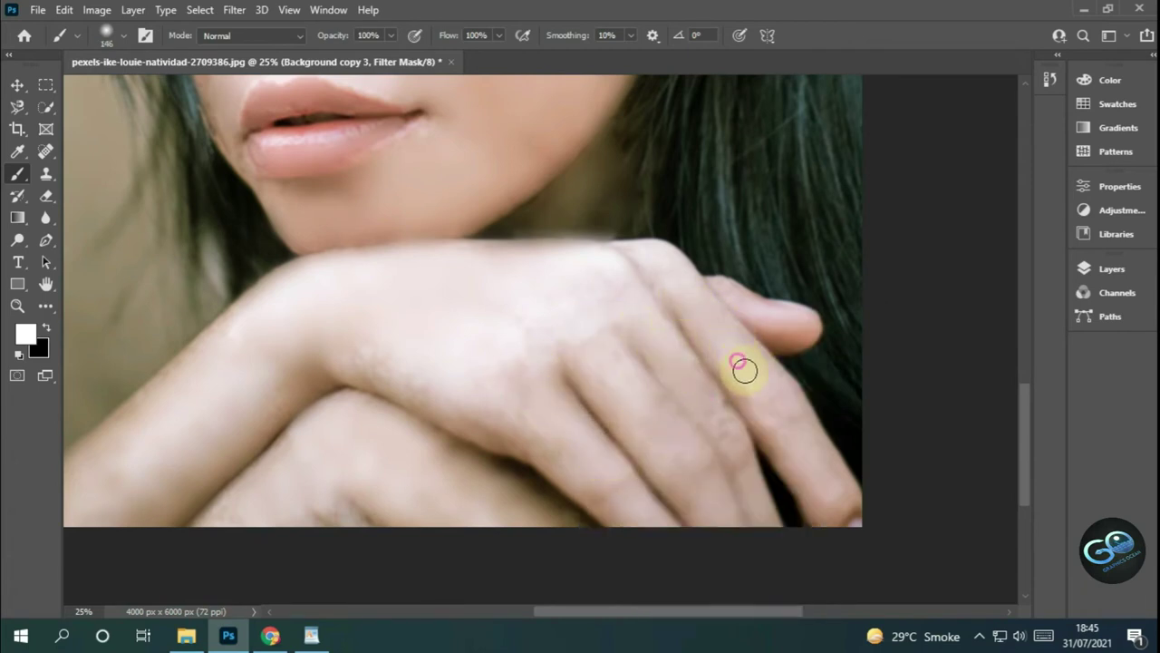
scroll(671, 339, "down", 3)
scroll(692, 317, "down", 1)
- Smooth the fingers and lower hand, then zoom out and back in to 16.7%
left_click(707, 262)
left_click(603, 226)
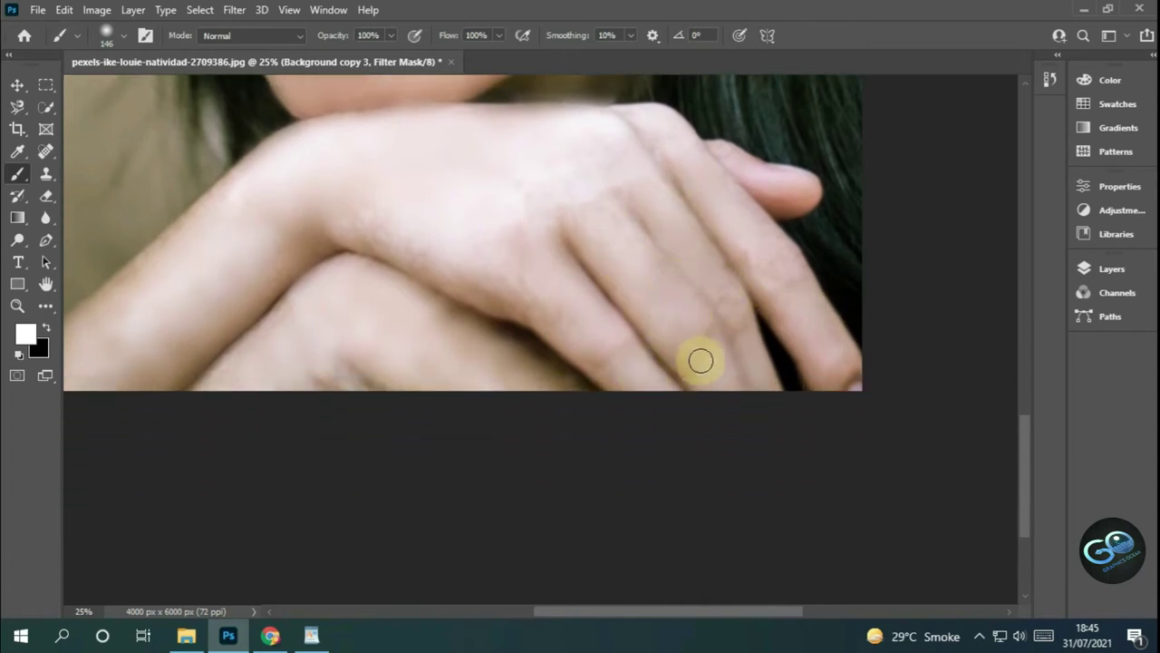
left_click(769, 258)
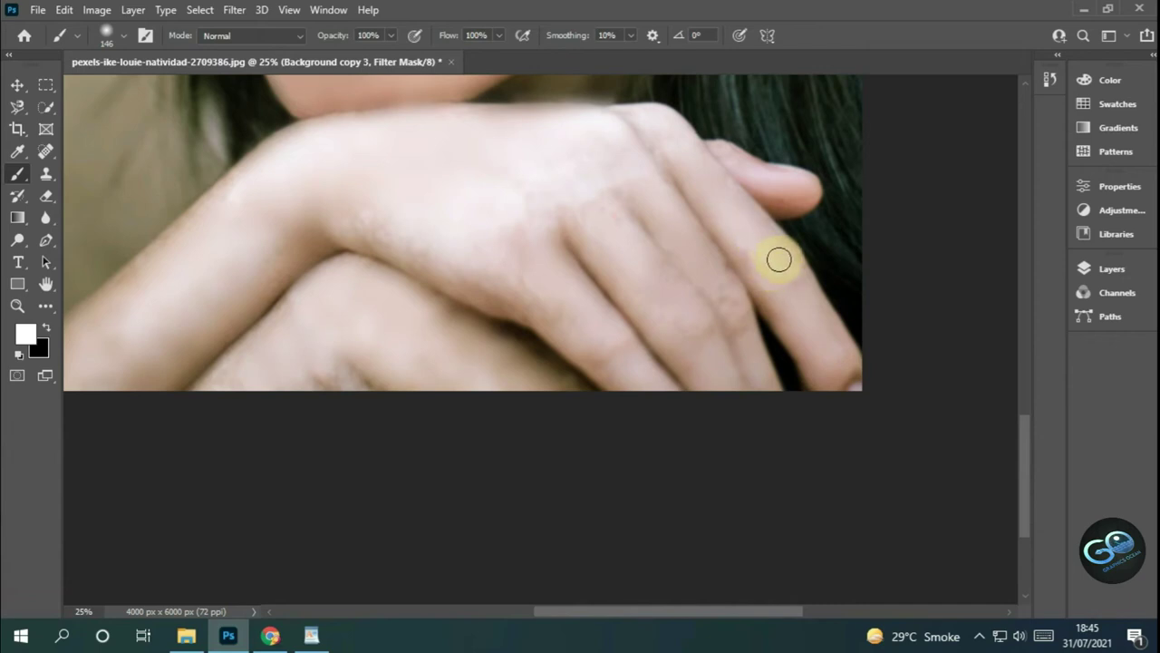
left_click(327, 237)
scroll(360, 275, "down", 3)
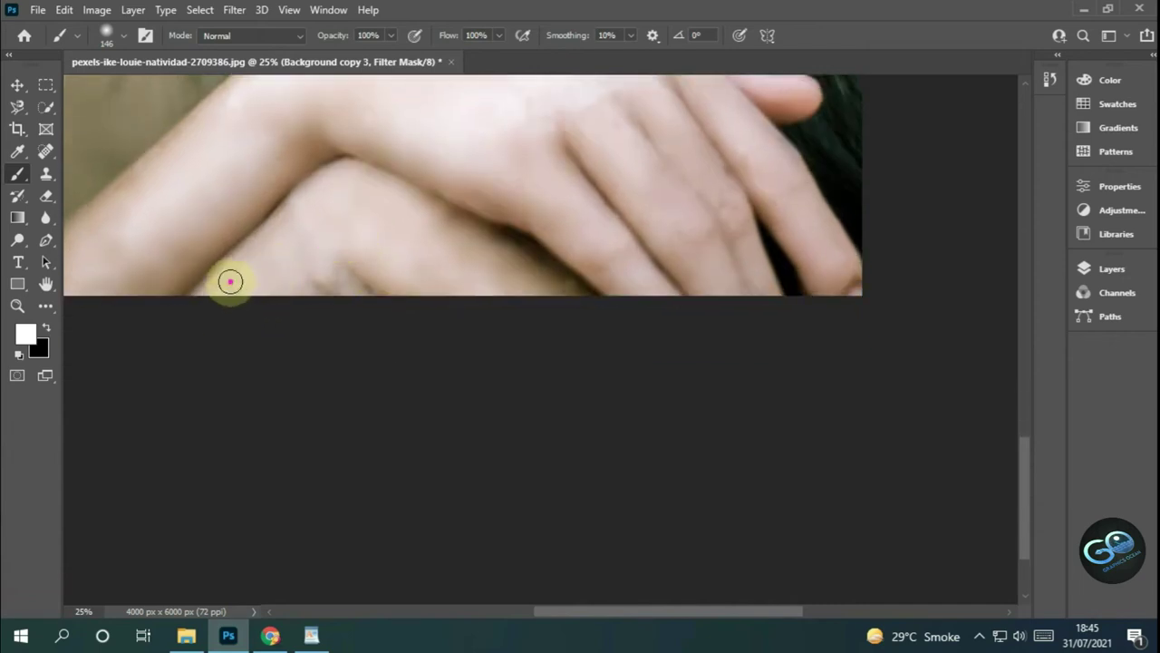
left_click(328, 274)
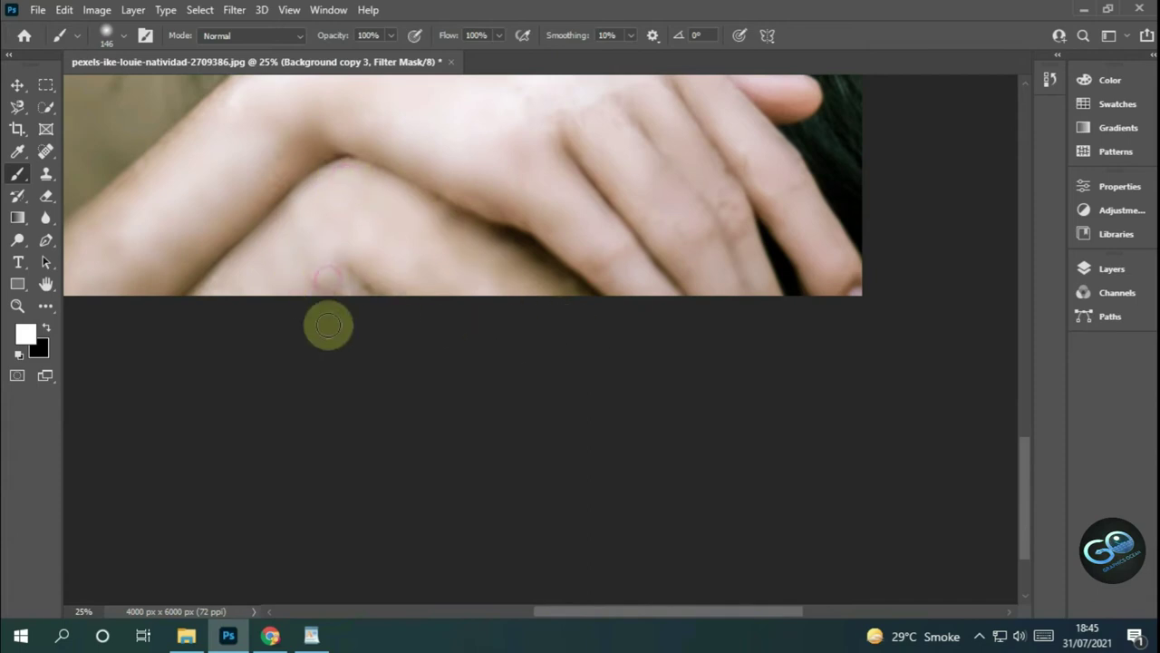
key("ctrl+minus")
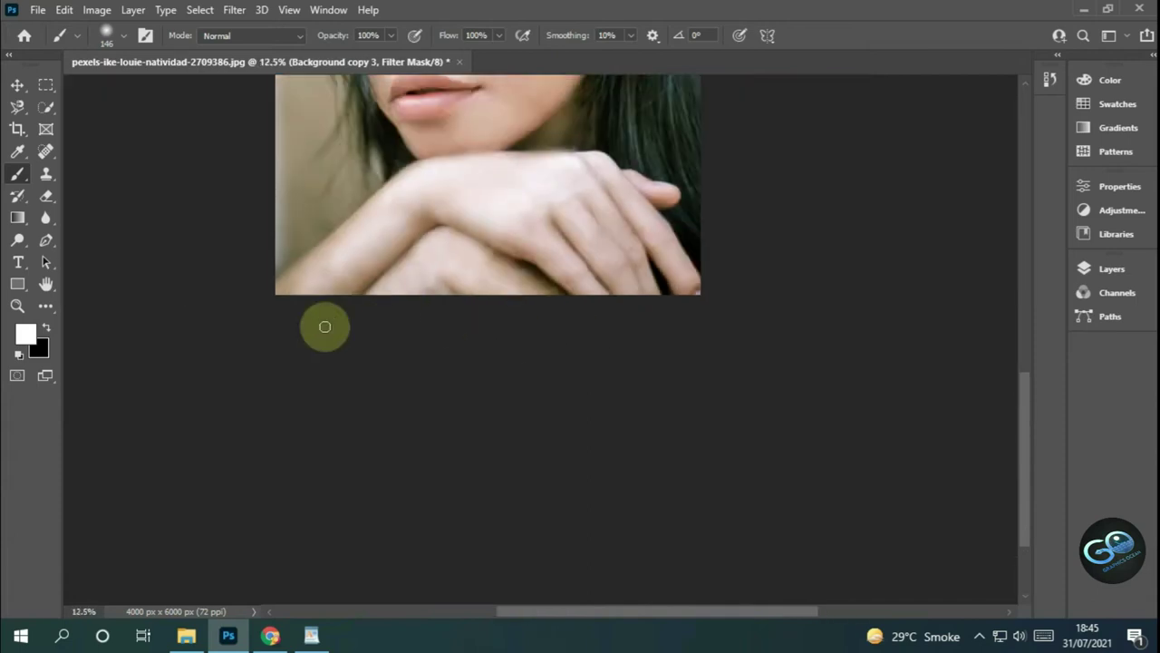
key("ctrl+minus")
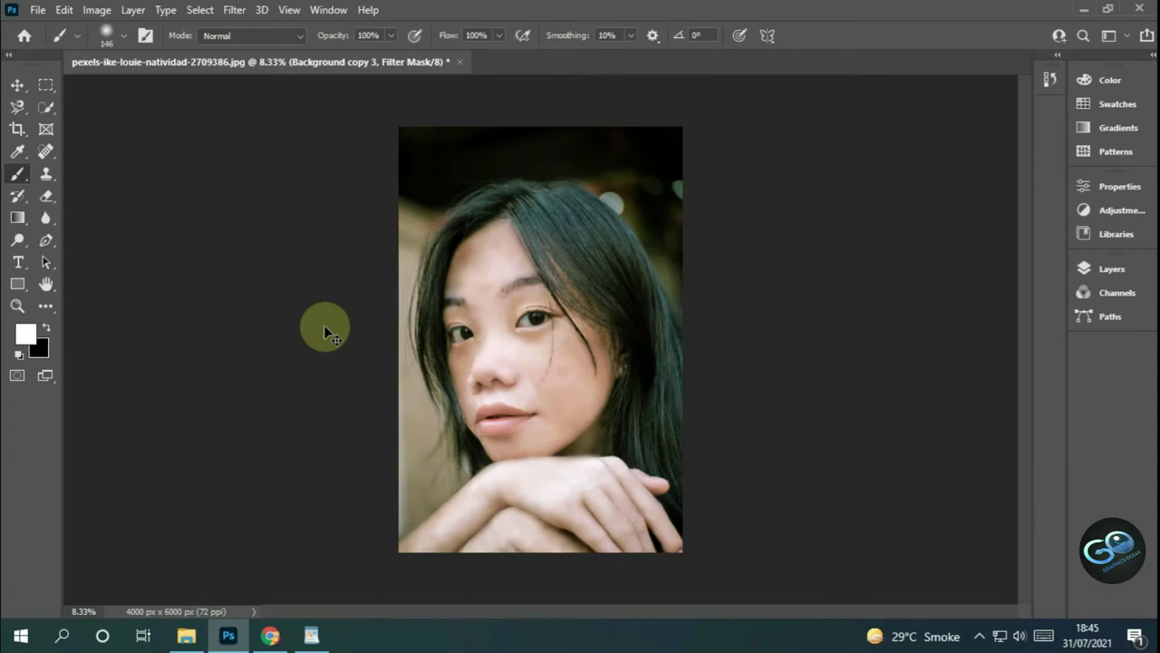
key("ctrl+plus")
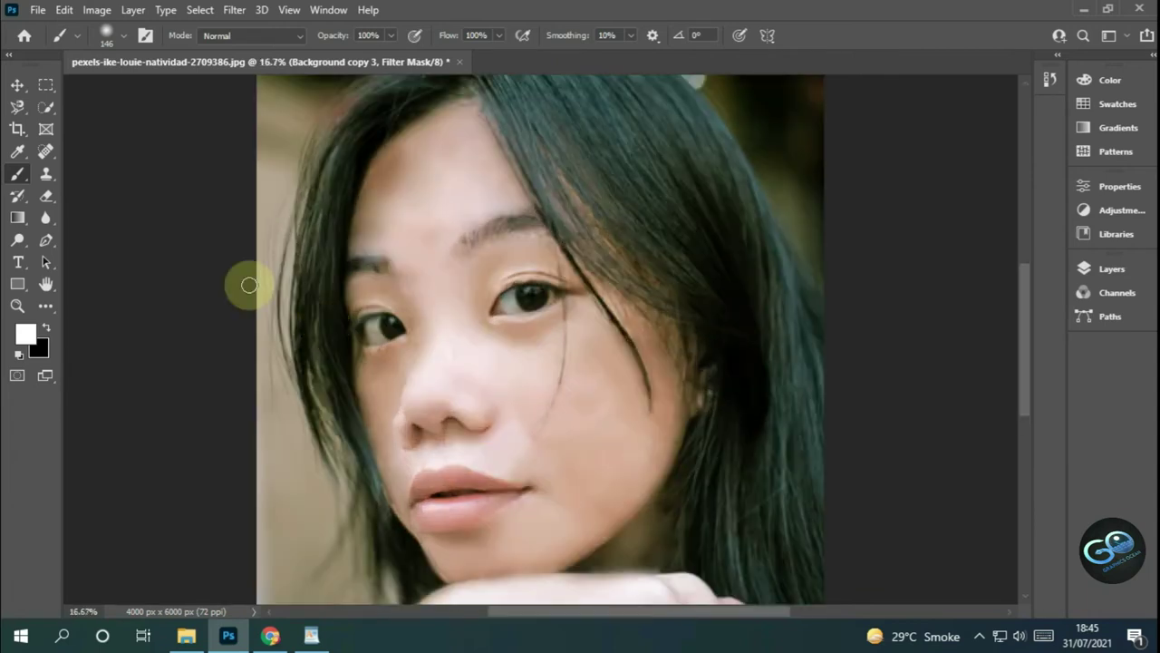
- Switch to content-aware spot healing, select Background copy 4 and heal a forehead spot
left_click(45, 151)
left_click(1112, 269)
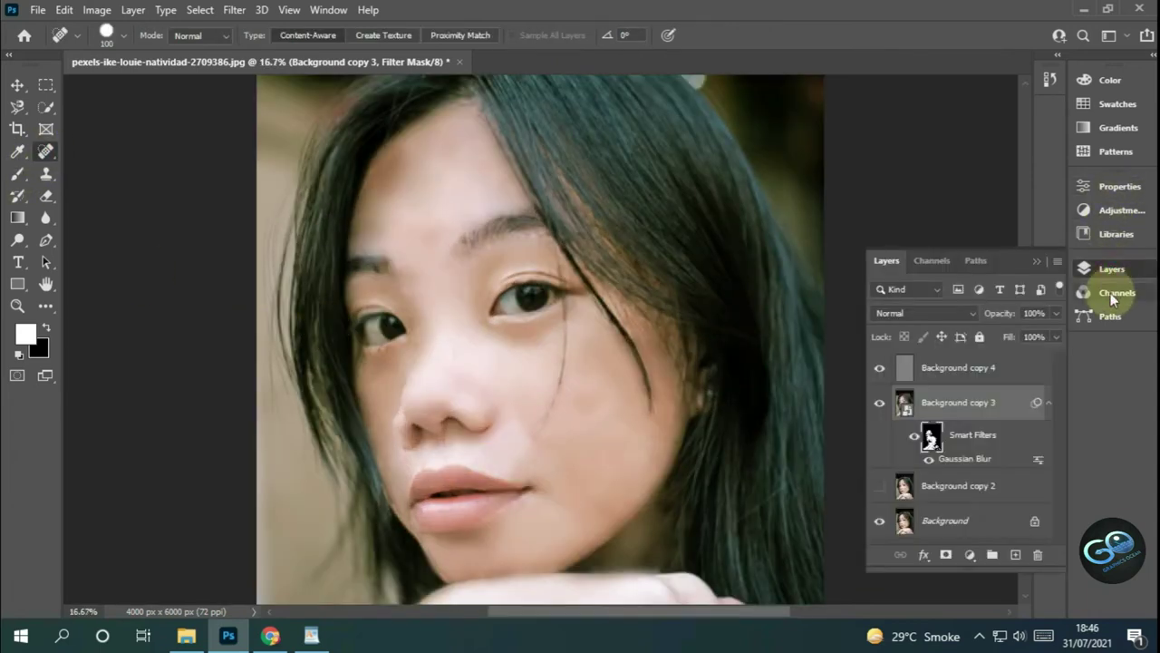
left_click(904, 402)
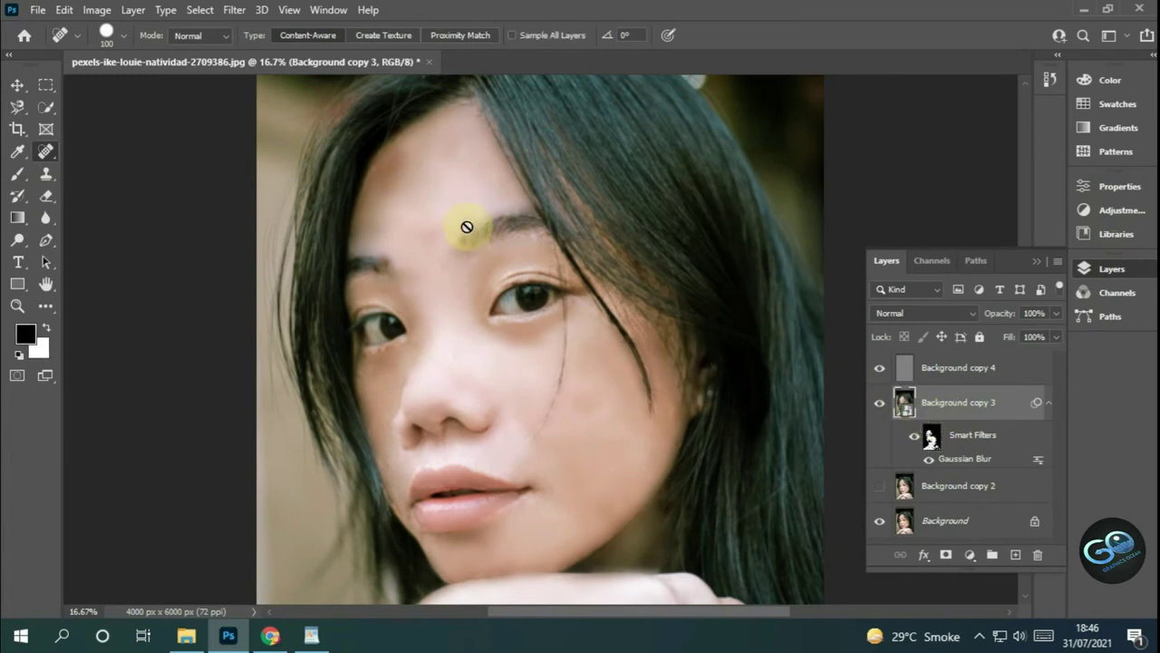
left_click(902, 487)
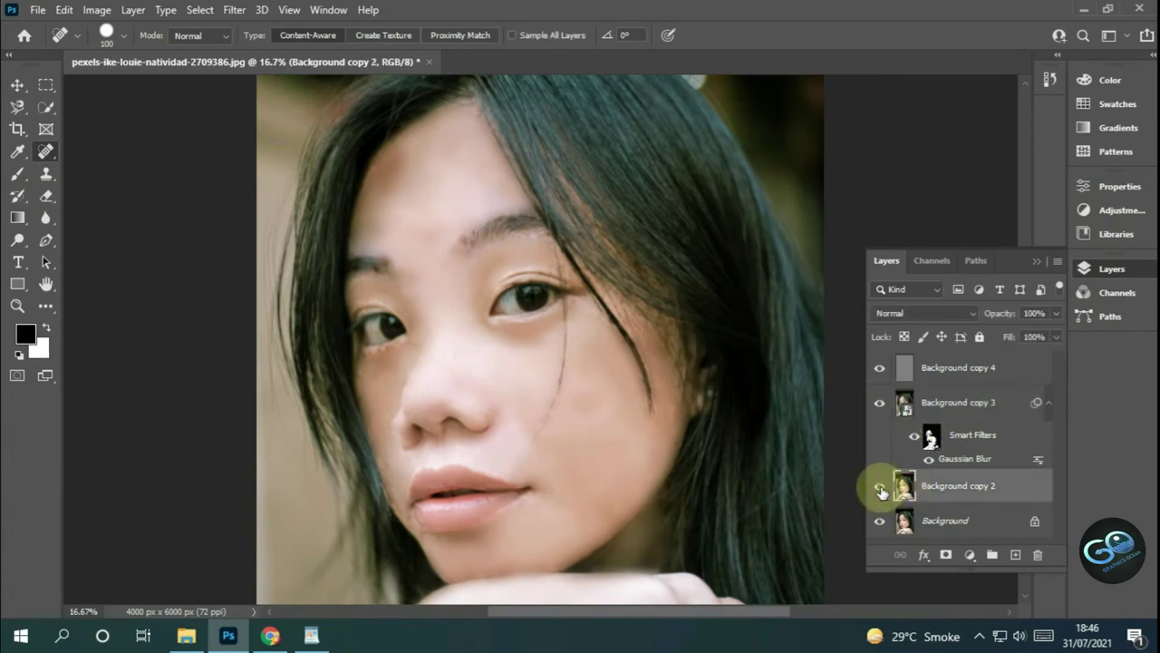
left_click(904, 367)
left_click_drag(426, 218, 415, 248)
- Enlarge the healing brush to 198 px and heal another forehead spot
right_click(451, 223)
left_click_drag(589, 249, 611, 248)
left_click(440, 229)
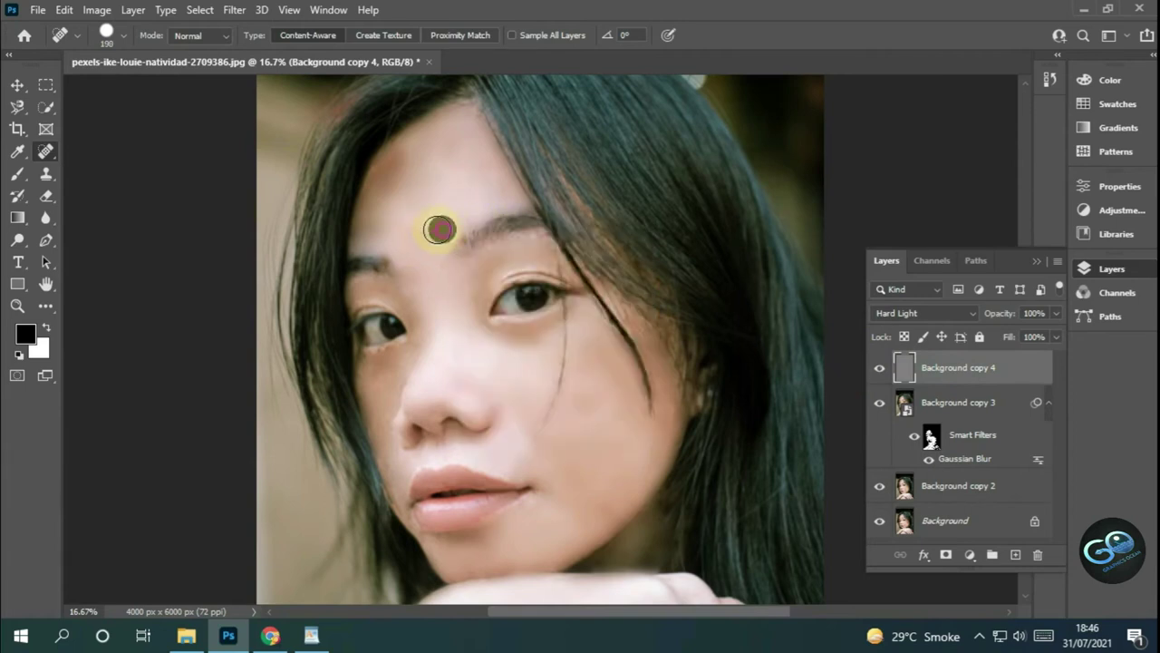
left_click_drag(419, 192, 441, 246)
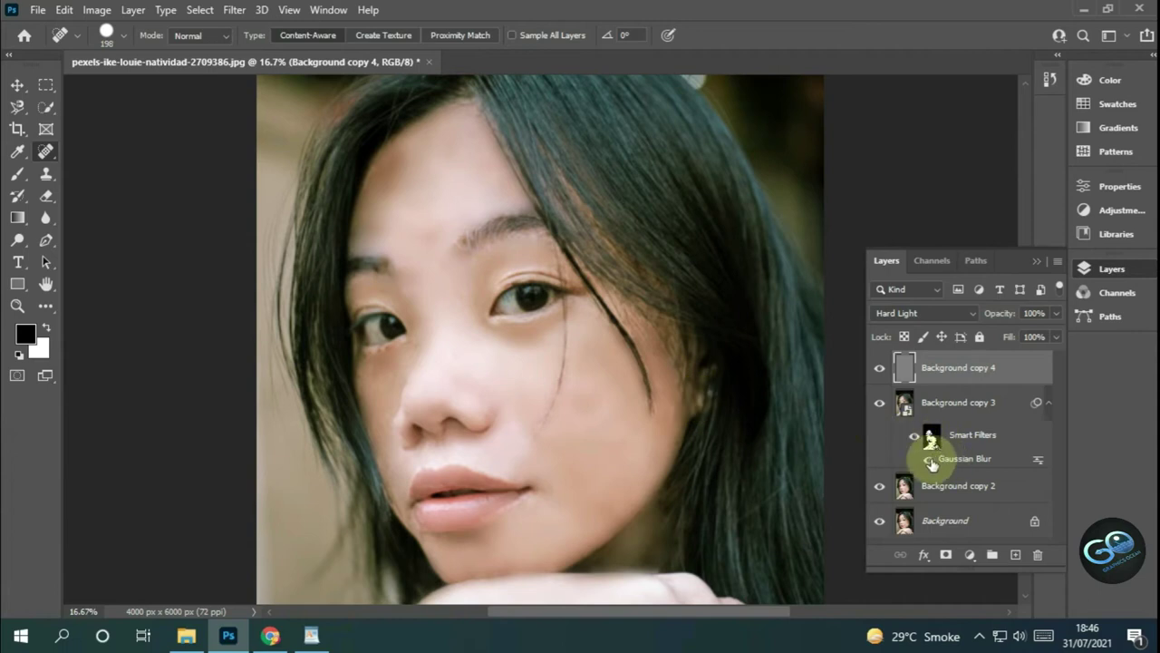
- Retouch the brow on Background copy 3's filter mask and heal a cheek spot on Background copy 2
left_click(905, 403)
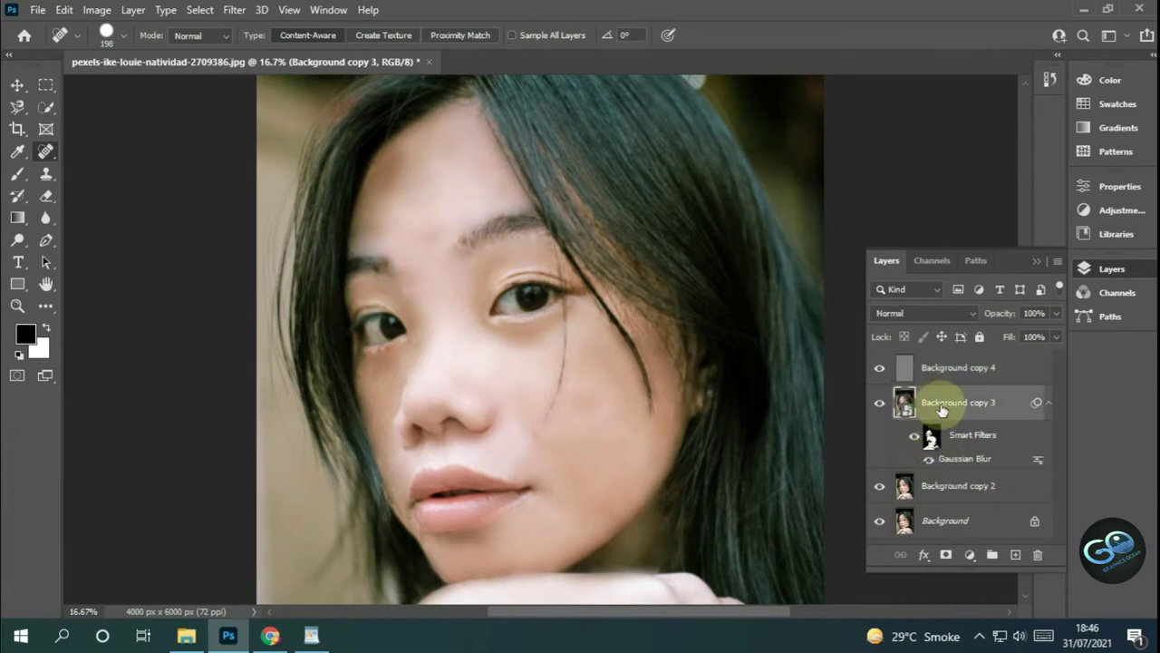
left_click(931, 437)
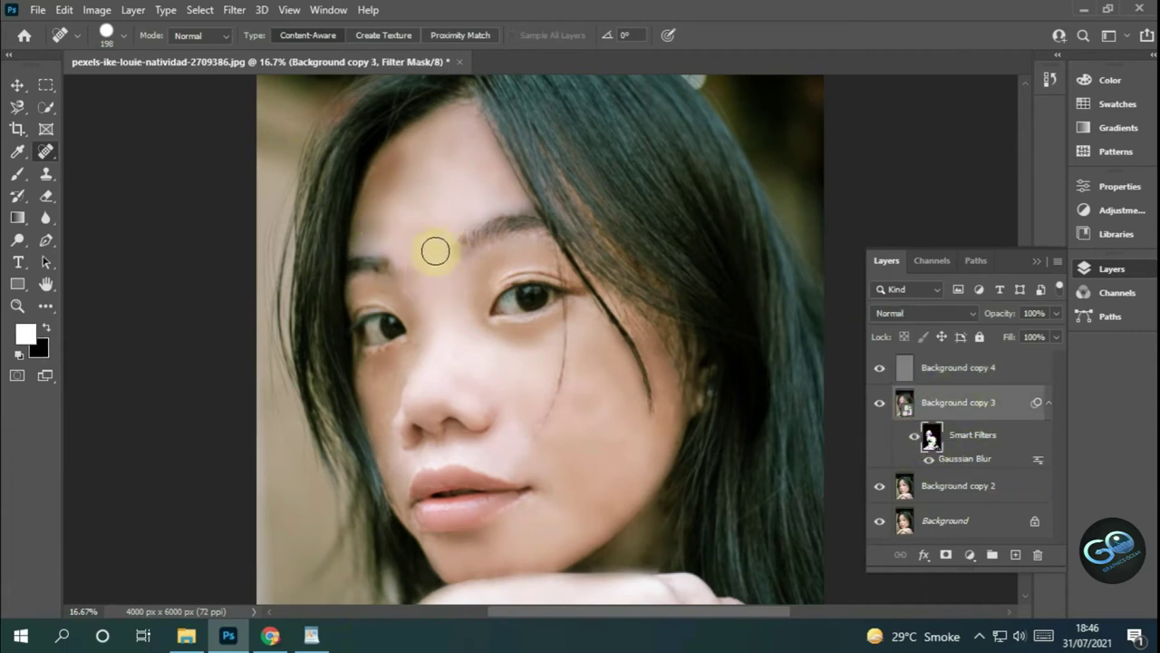
left_click_drag(434, 236, 438, 231)
left_click_drag(418, 171, 406, 225)
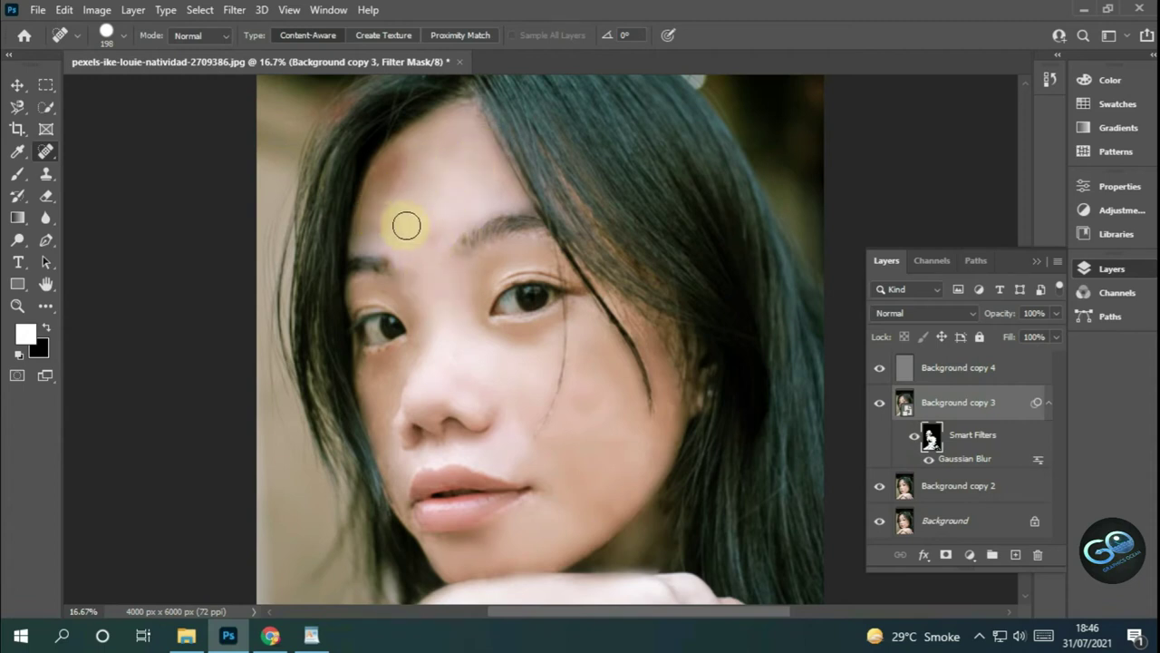
left_click(938, 496)
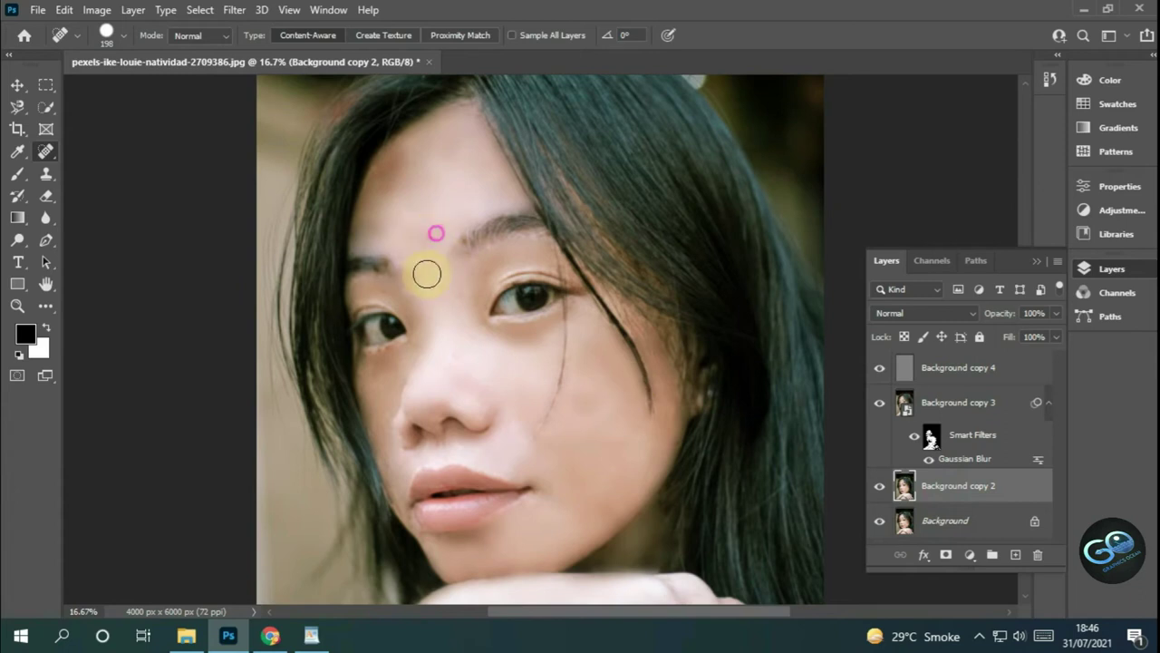
left_click(559, 456)
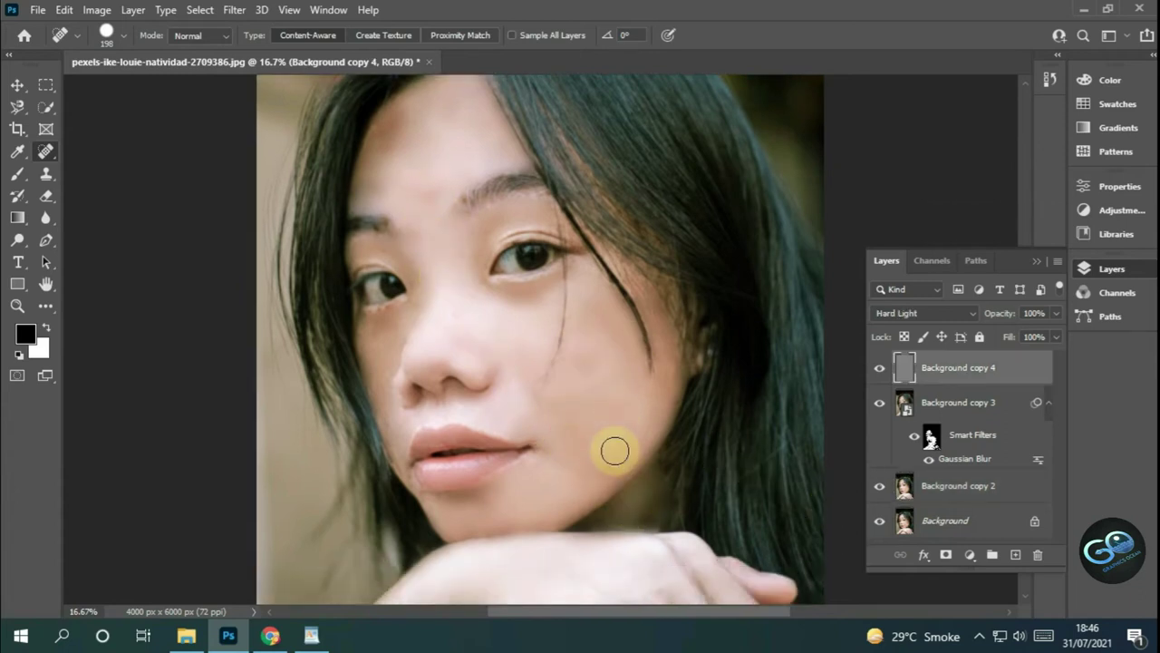
key("ctrl+minus")
key("ctrl+minus")
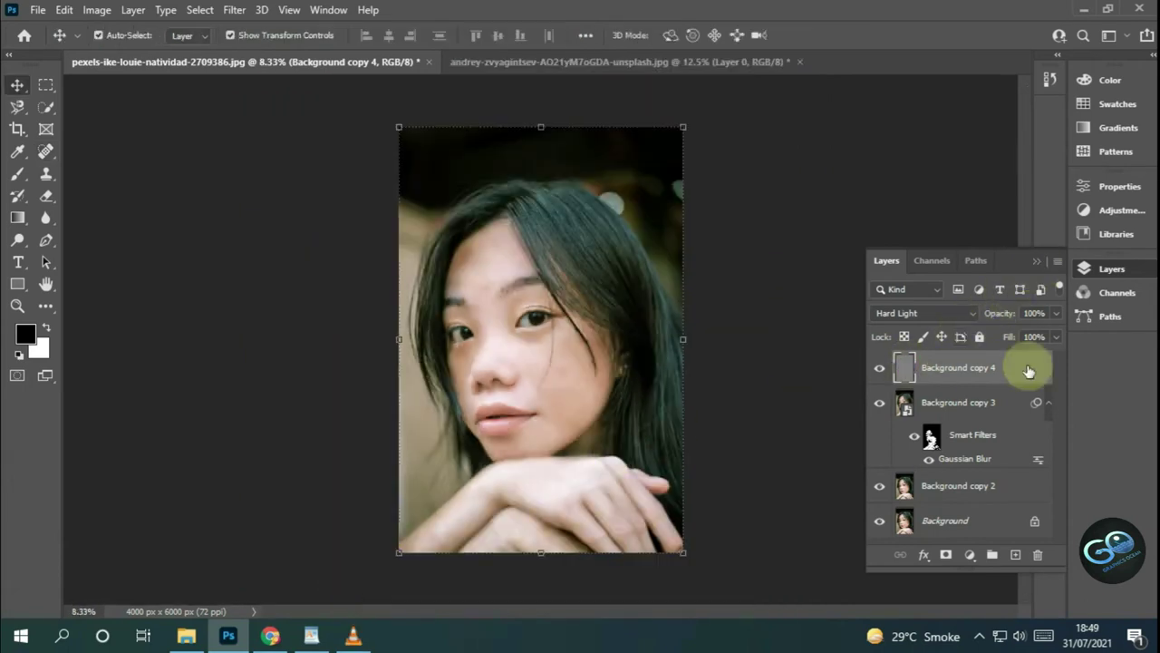
- Duplicate Background copy 2 as Background copy 5 and move it to the top of the stack
left_click(964, 490)
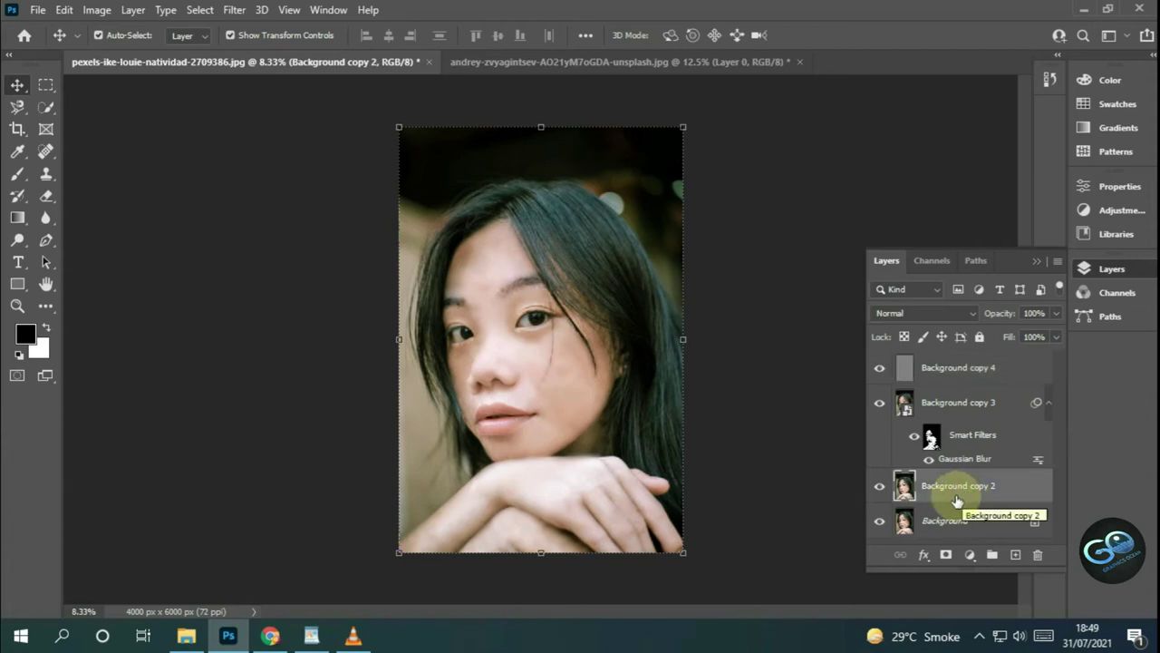
left_click_drag(958, 501, 1015, 554)
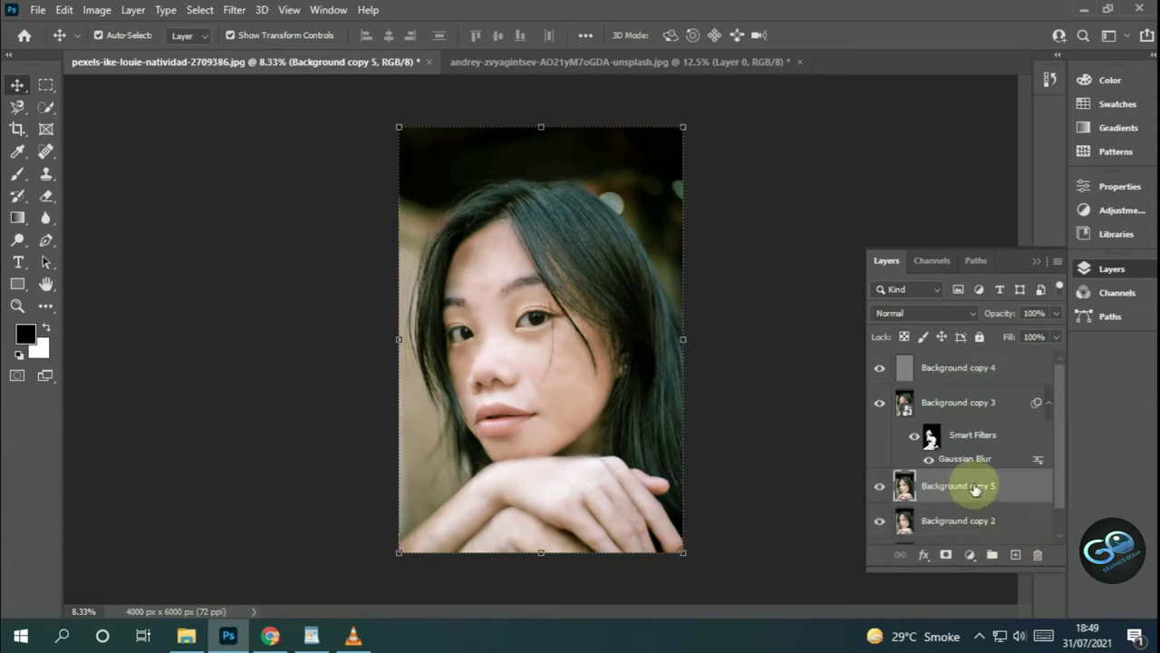
left_click_drag(975, 489, 992, 362)
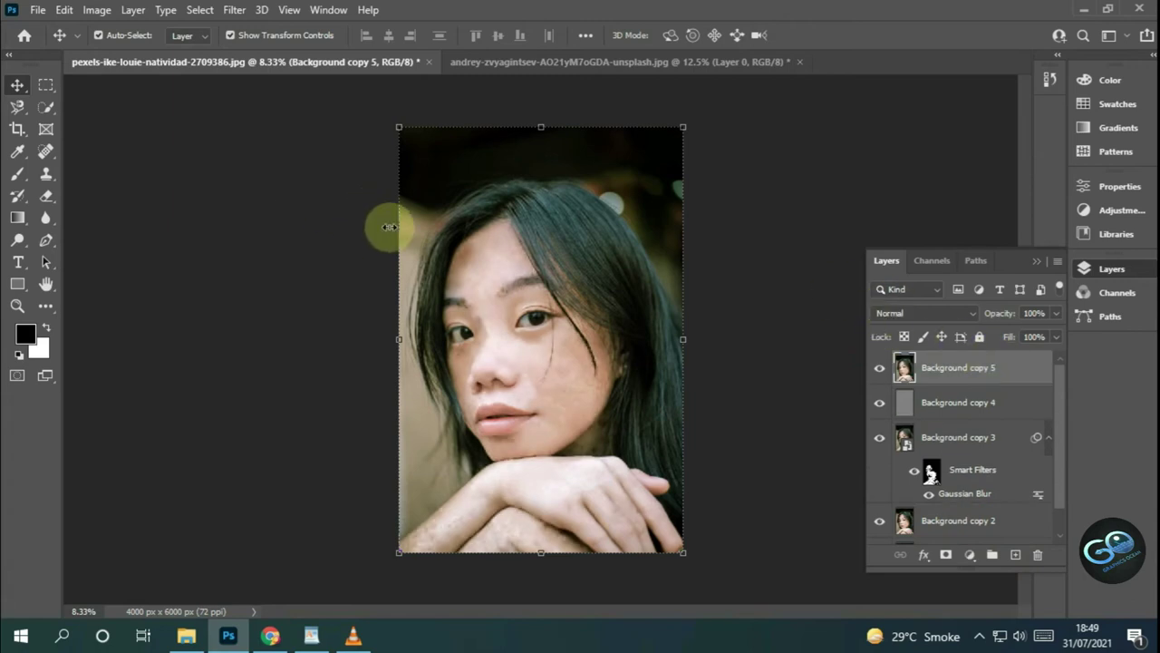
- Desaturate Background copy 5 to black and white and convert it to a Smart Object
key("ctrl+plus")
key("ctrl+plus")
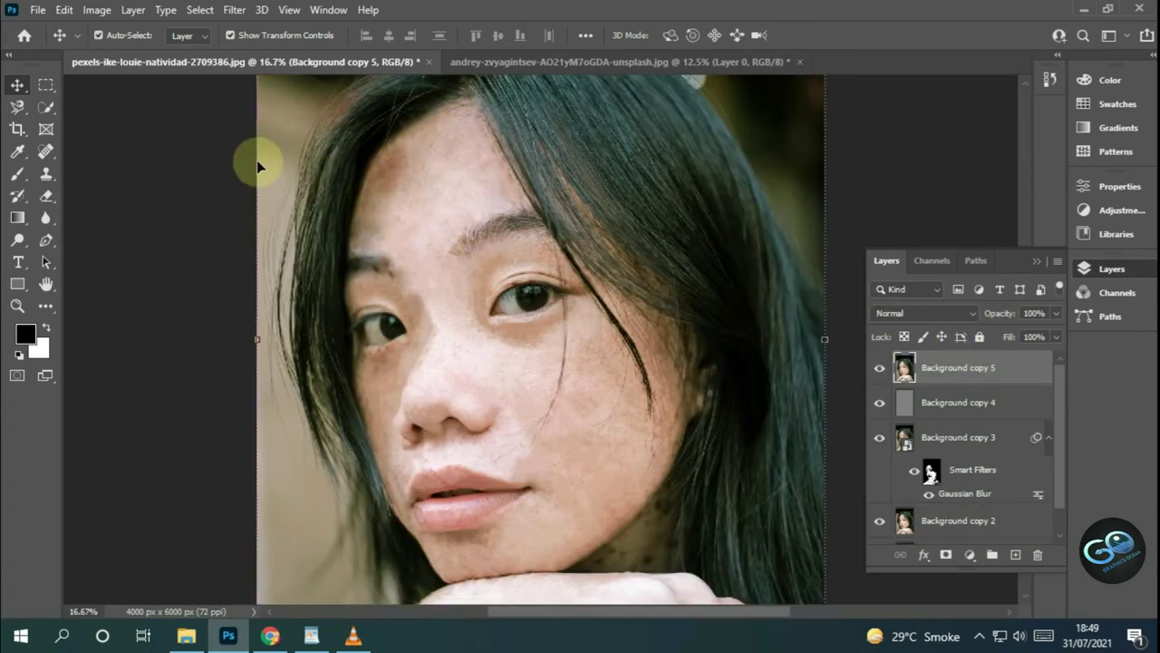
left_click(100, 11)
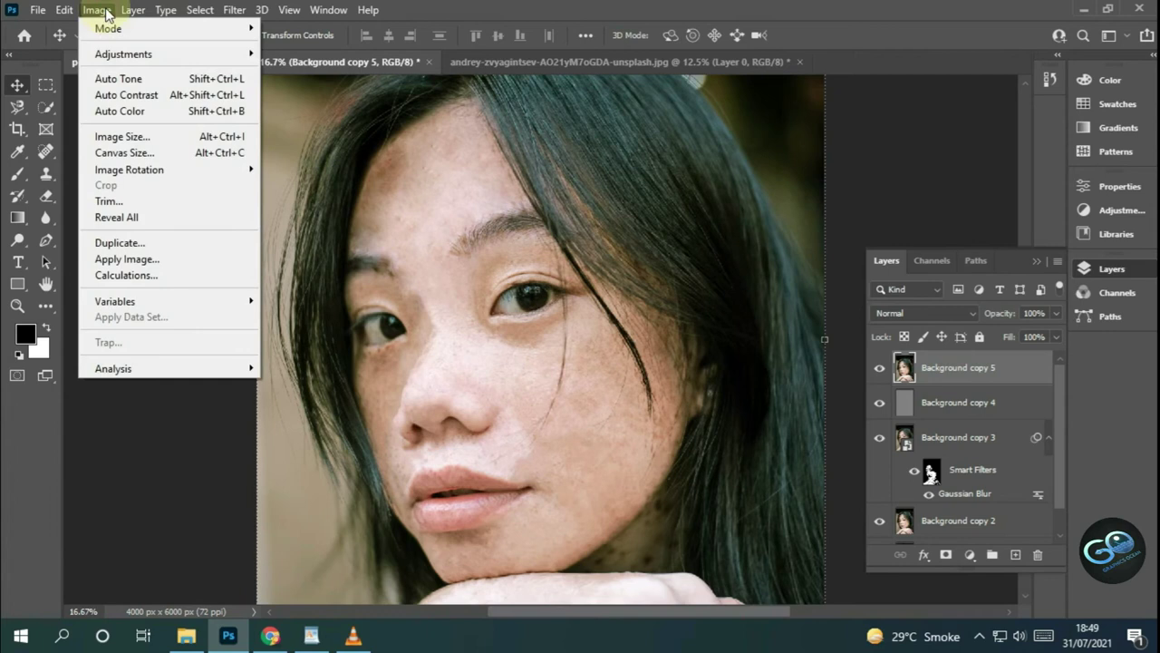
mouse_move(124, 54)
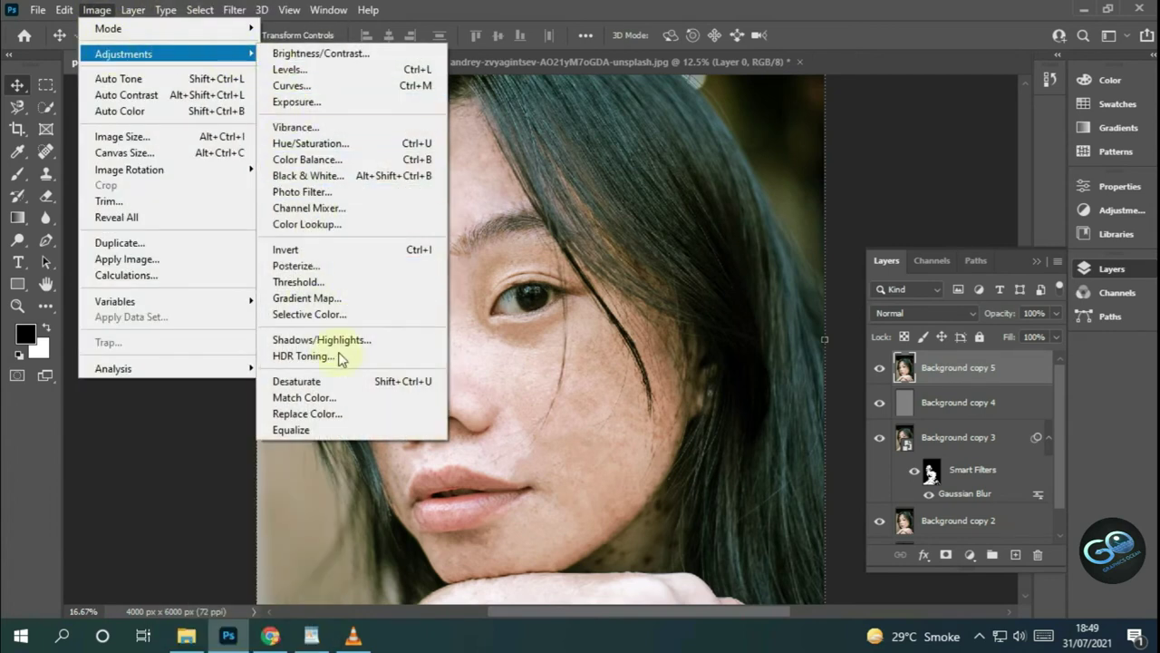
left_click(340, 381)
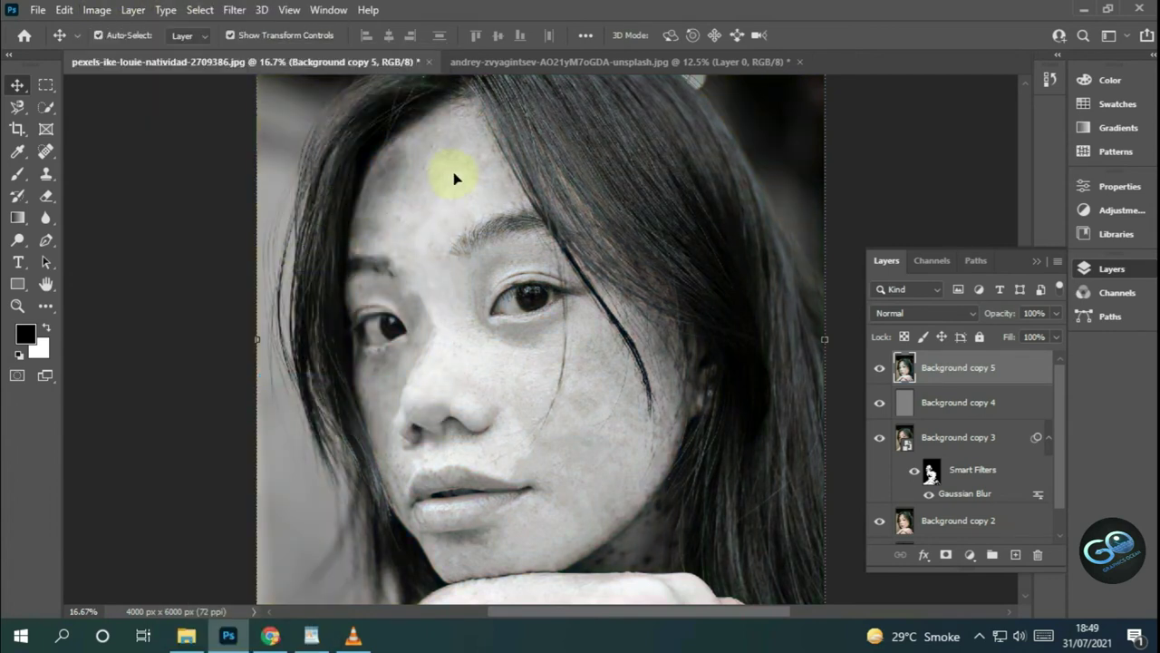
scroll(455, 178, "down", 1)
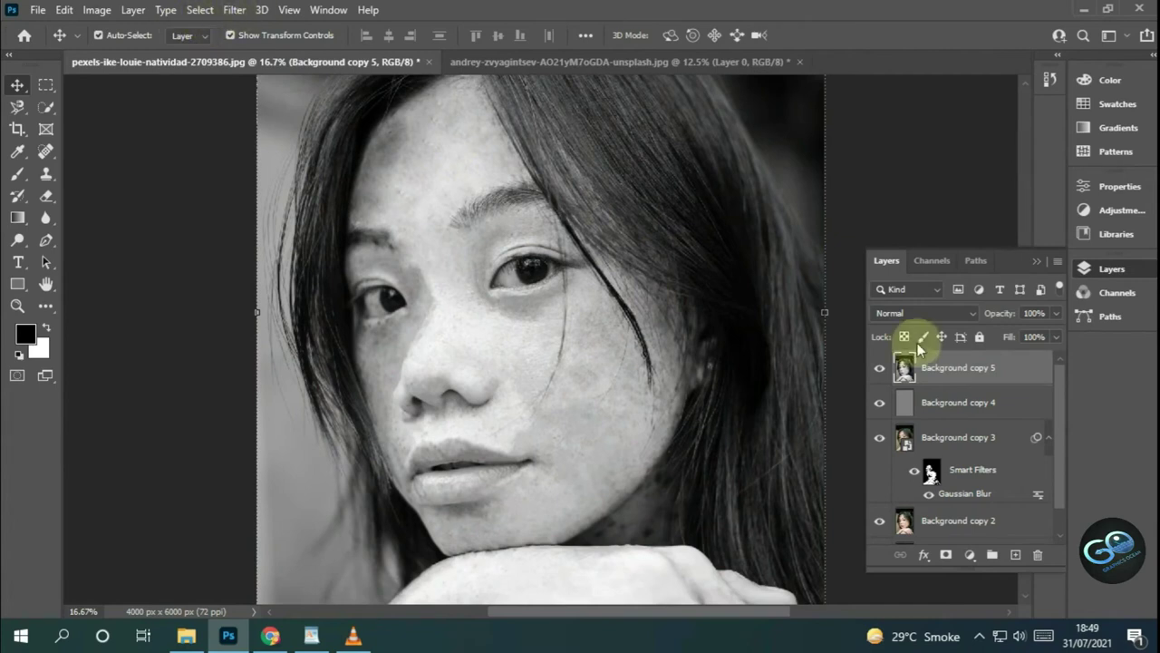
right_click(950, 367)
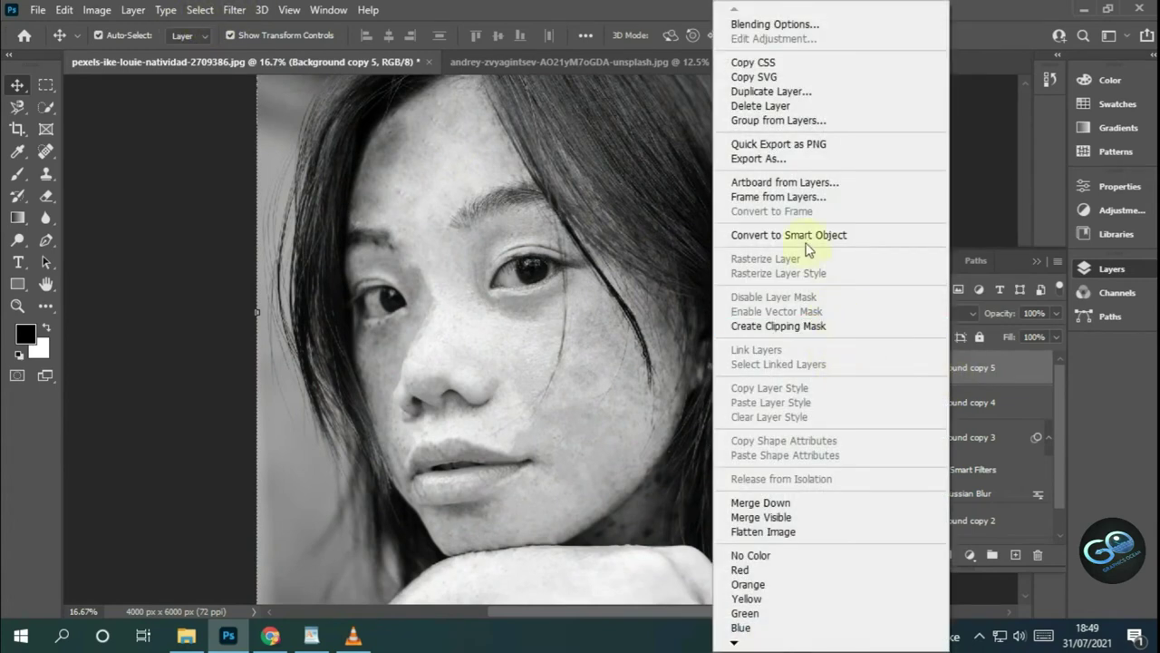
left_click(798, 238)
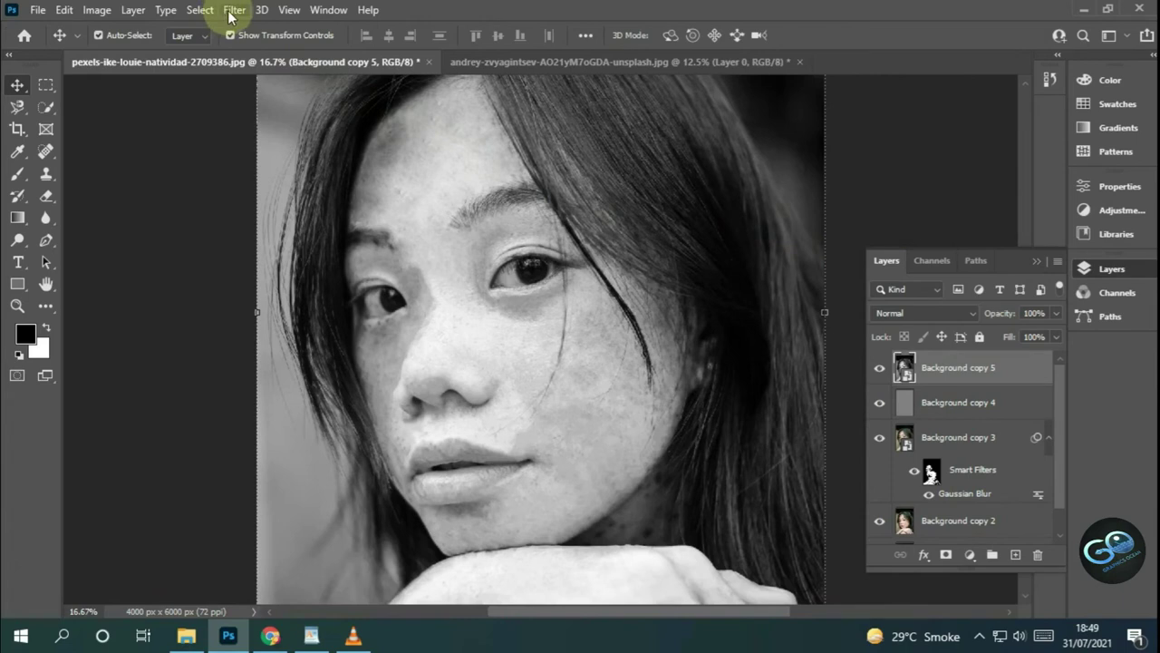
left_click(233, 10)
- Apply a High Pass filter with a 9-pixel radius to Background copy 5
left_click(481, 386)
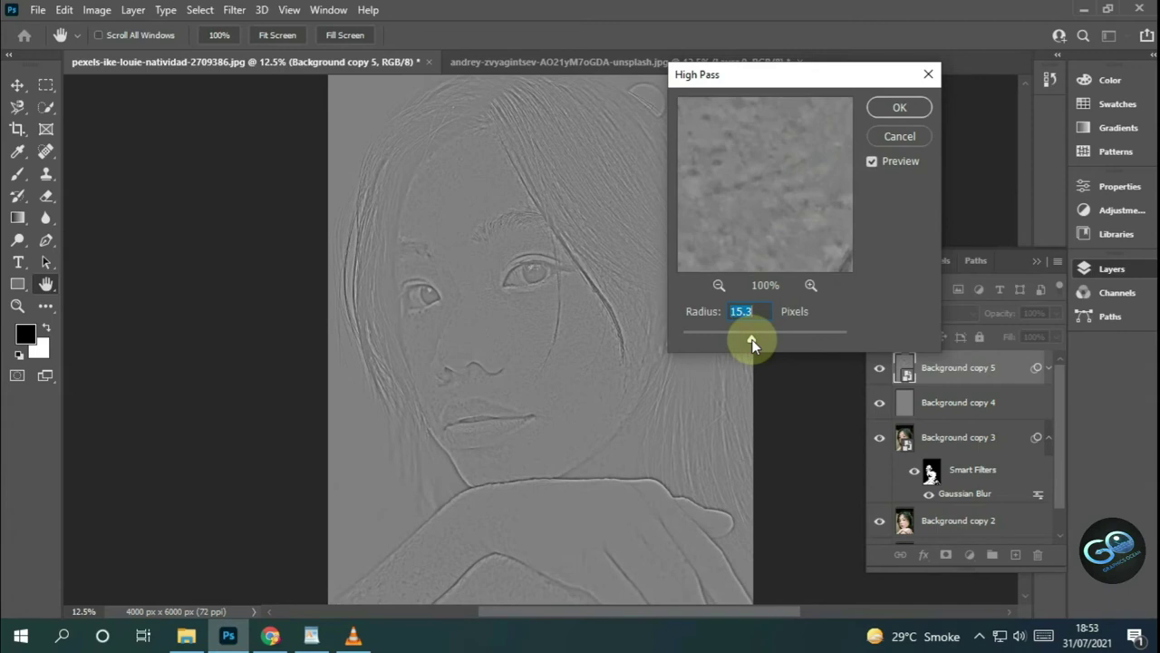
left_click_drag(751, 339, 742, 337)
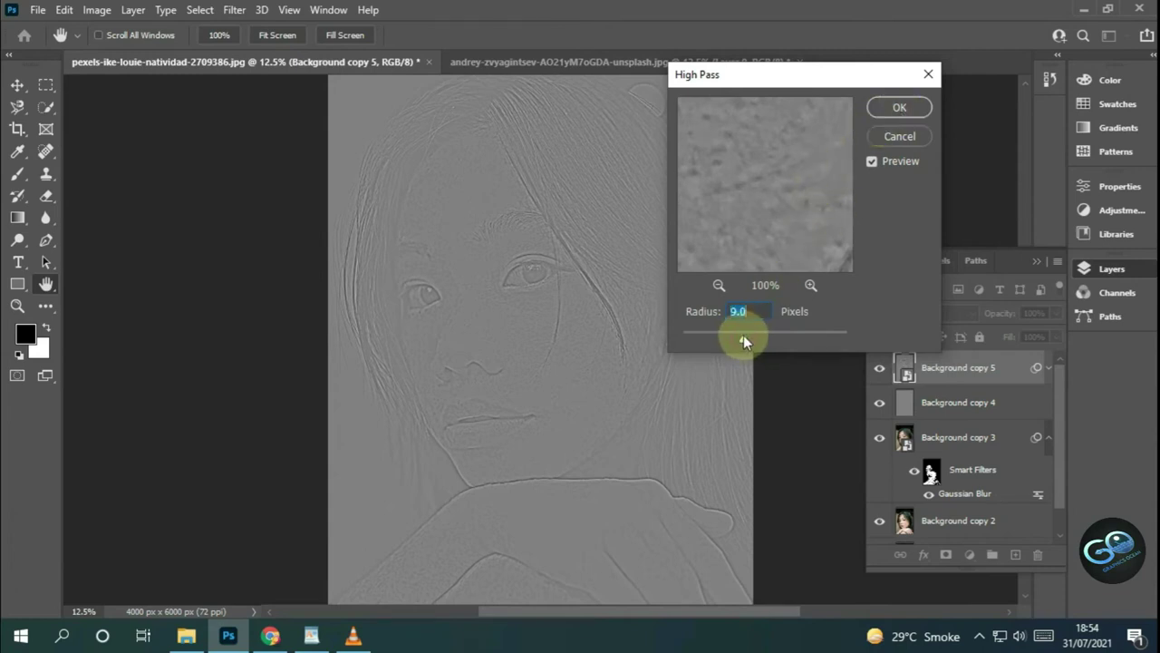
left_click(898, 108)
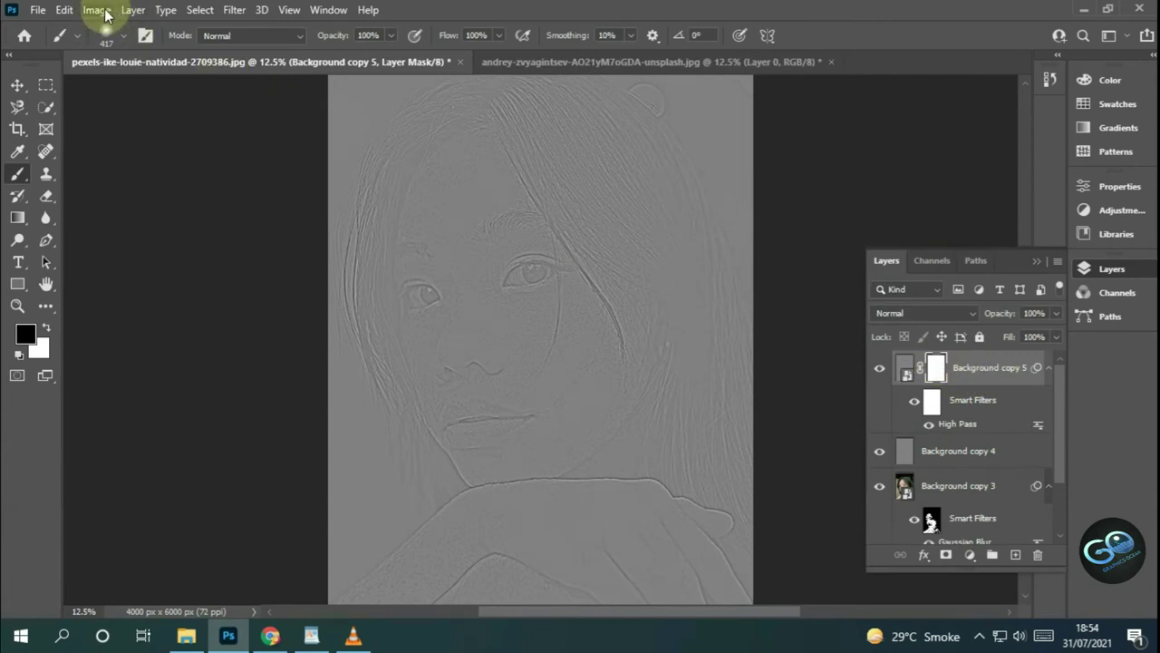
- Invert the High Pass layer mask to black, set Hard Light blending, and make white the paint colour
left_click(97, 10)
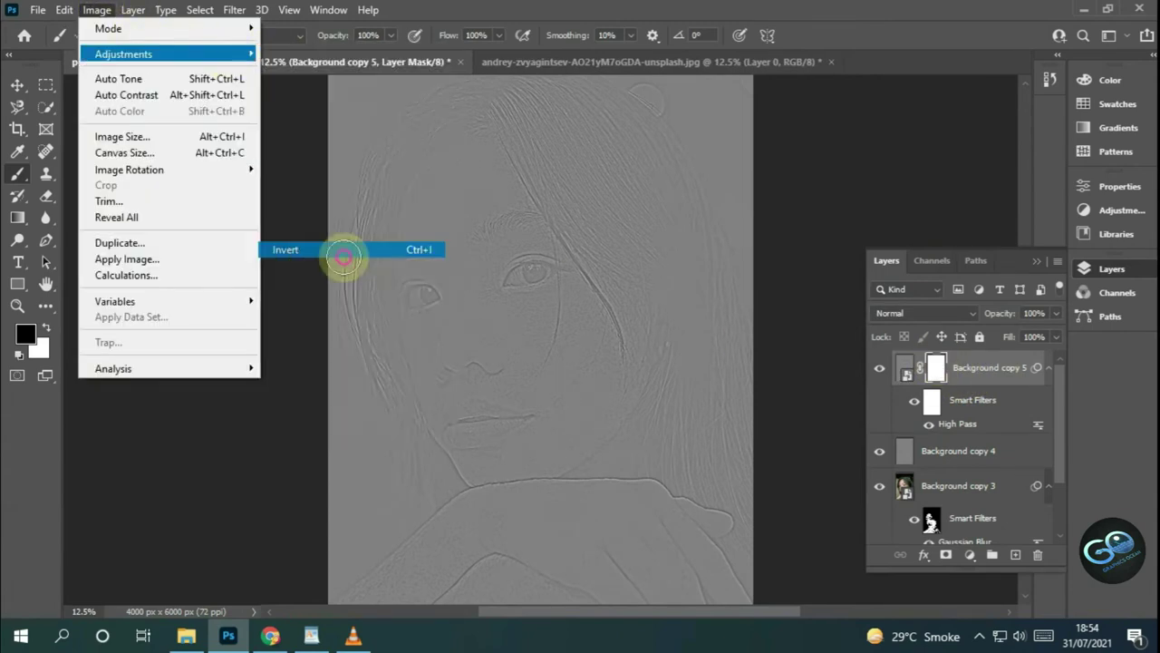
left_click(344, 250)
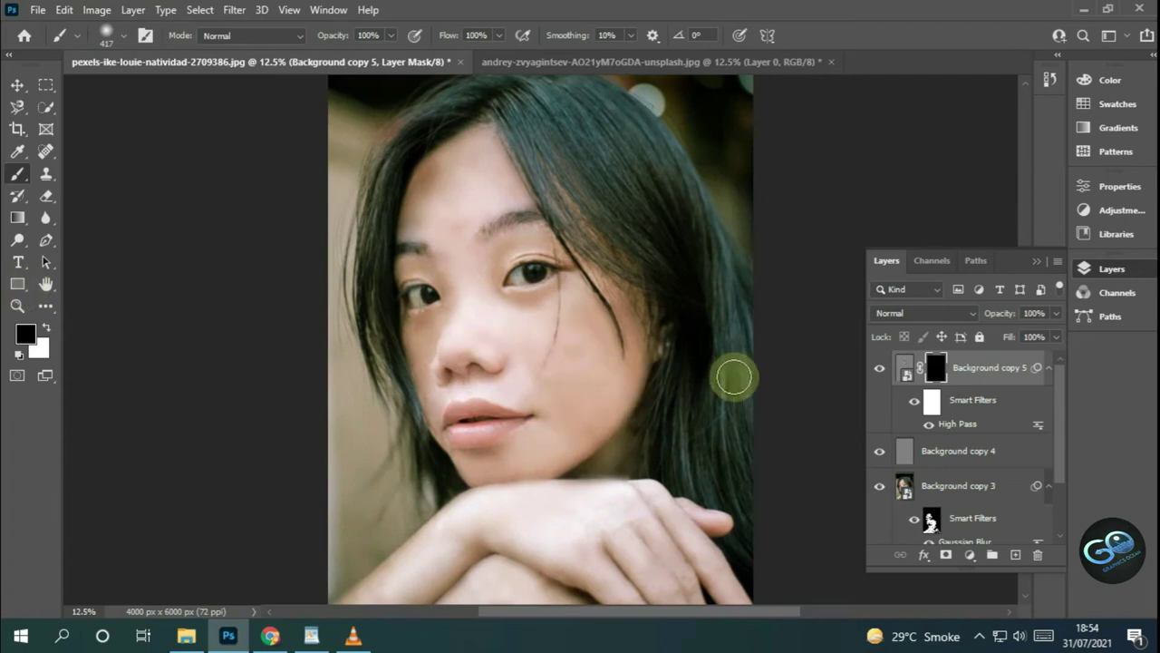
key("x")
key("ctrl+plus")
- Paint the sharpened texture back over nose, cheeks and chin, then set layer opacity to 83%
left_click(579, 336)
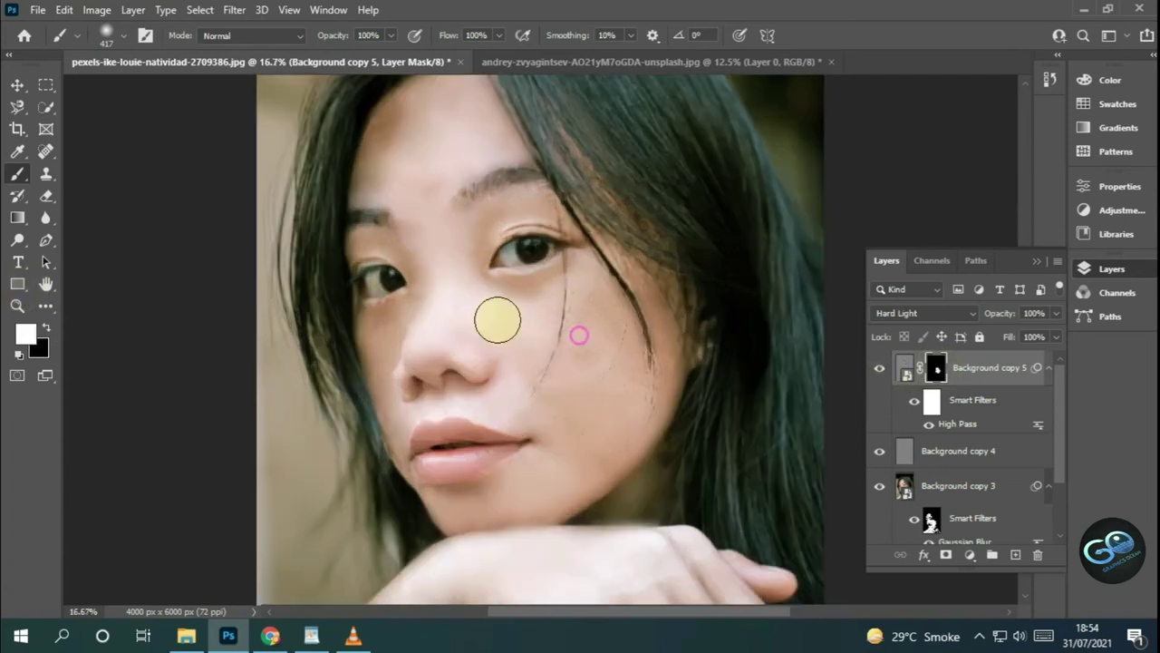
mouse_move(463, 353)
left_mouse_down()
mouse_move(369, 368)
mouse_move(383, 461)
mouse_move(474, 505)
mouse_move(612, 397)
left_mouse_up()
scroll(559, 378, "up", 2)
left_click(563, 370)
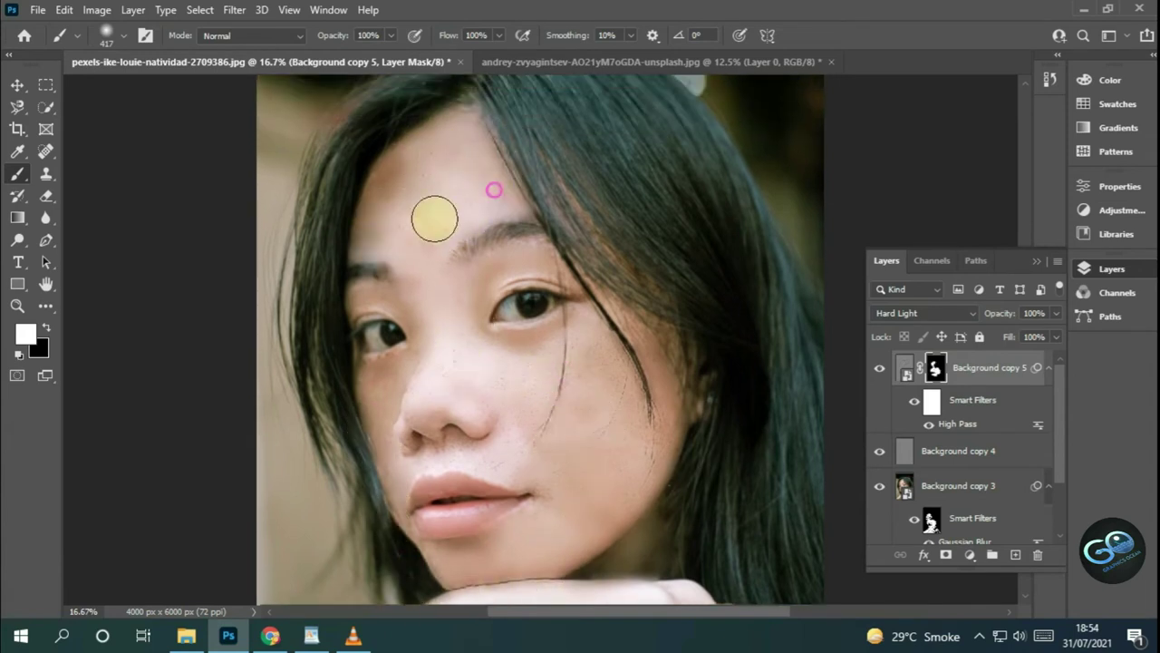
left_click(906, 367)
left_click_drag(1055, 313, 1027, 337)
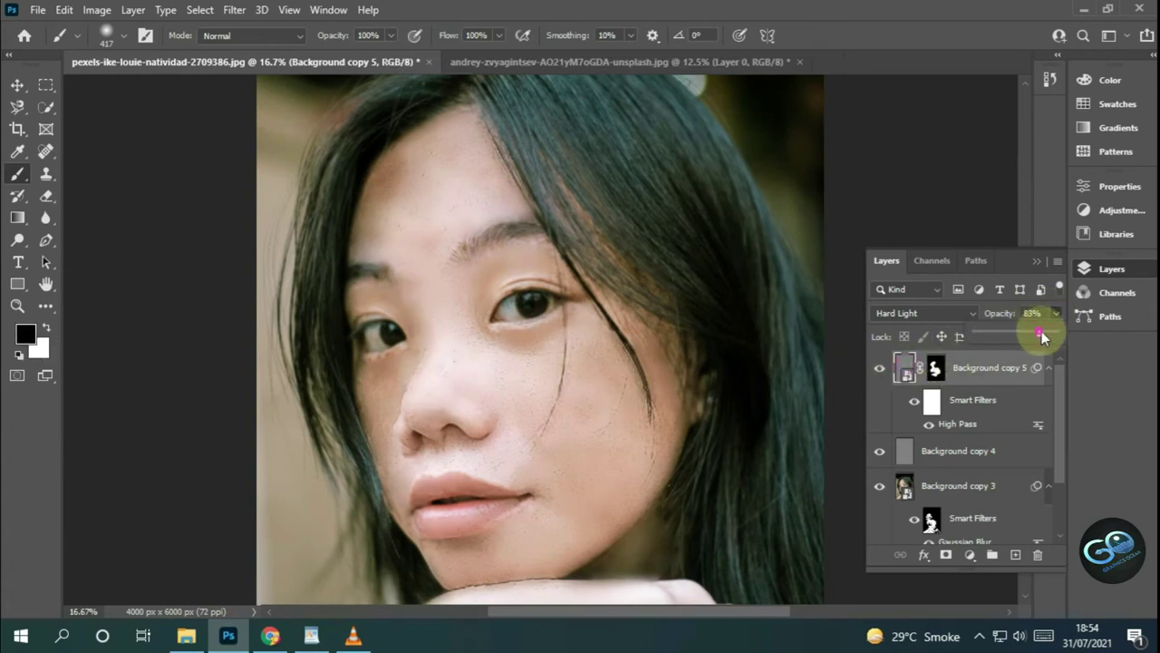
- Zoom in and target the High Pass layer mask with white as the paint colour
key("ctrl+plus")
key("ctrl+plus")
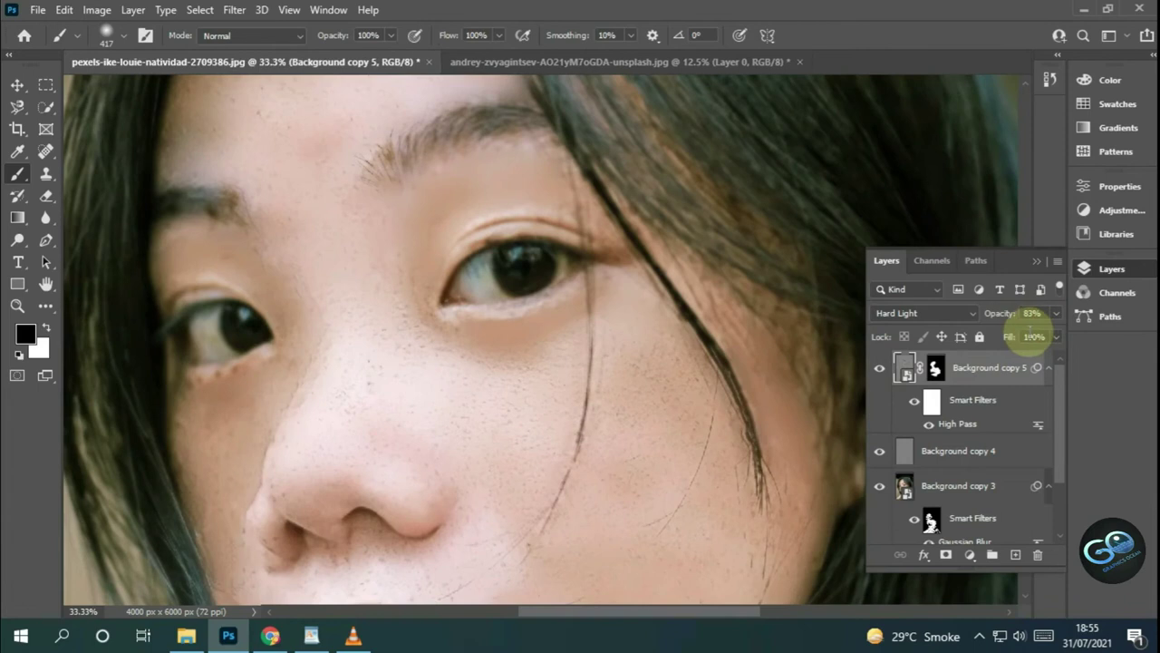
scroll(611, 402, "down", 2)
scroll(611, 401, "down", 2)
left_click(936, 368)
key("x")
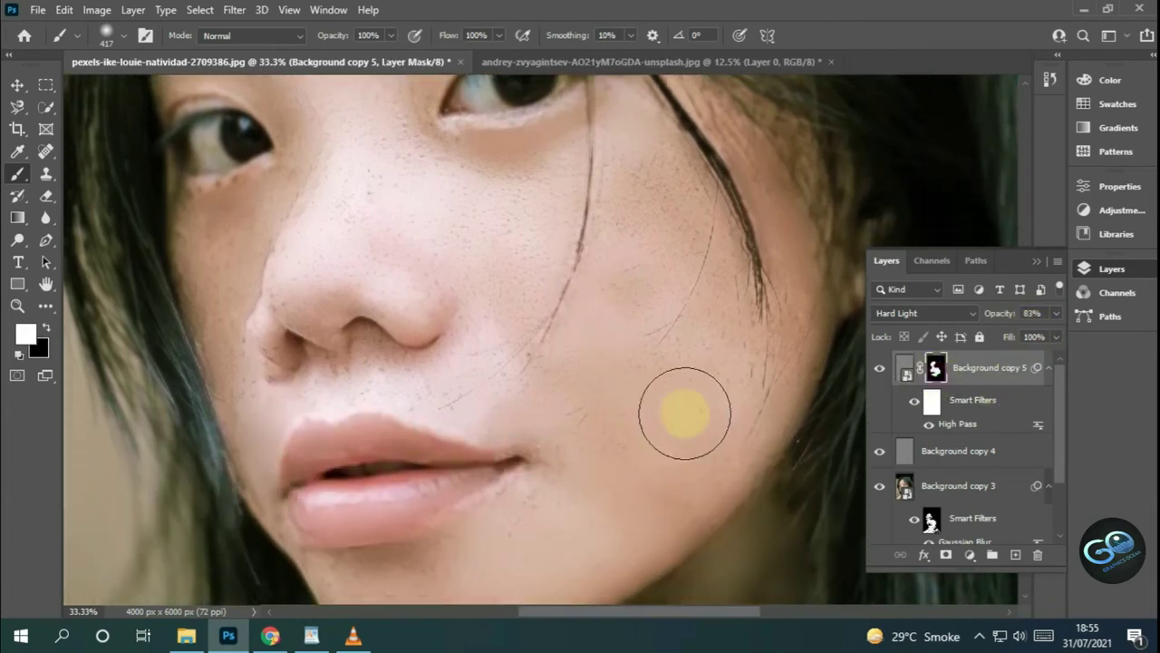
- Brush white over the brow, cheeks, eye area and hands to reveal more sharpened texture
scroll(634, 407, "down", 1)
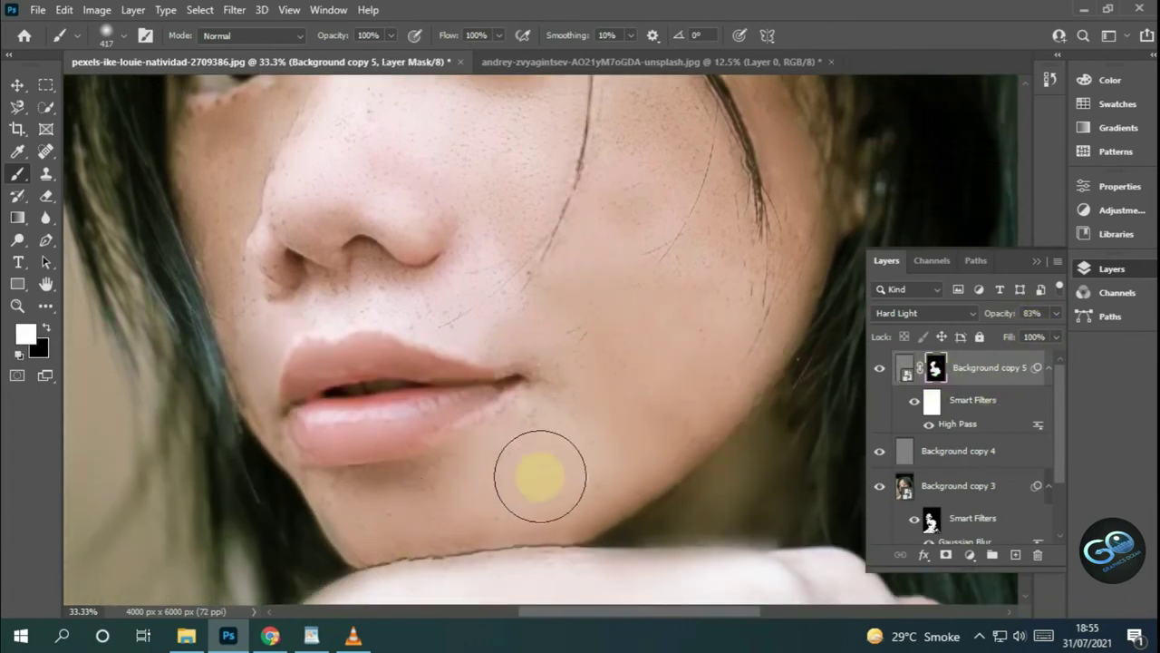
scroll(539, 474, "down", 1)
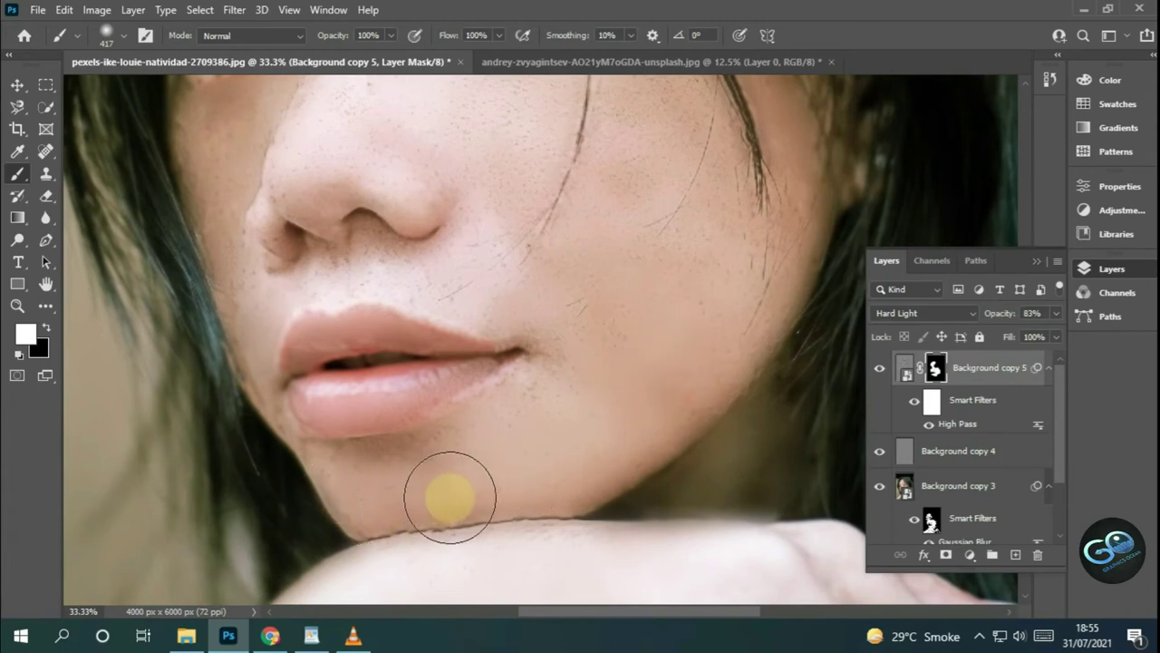
scroll(562, 508, "down", 2)
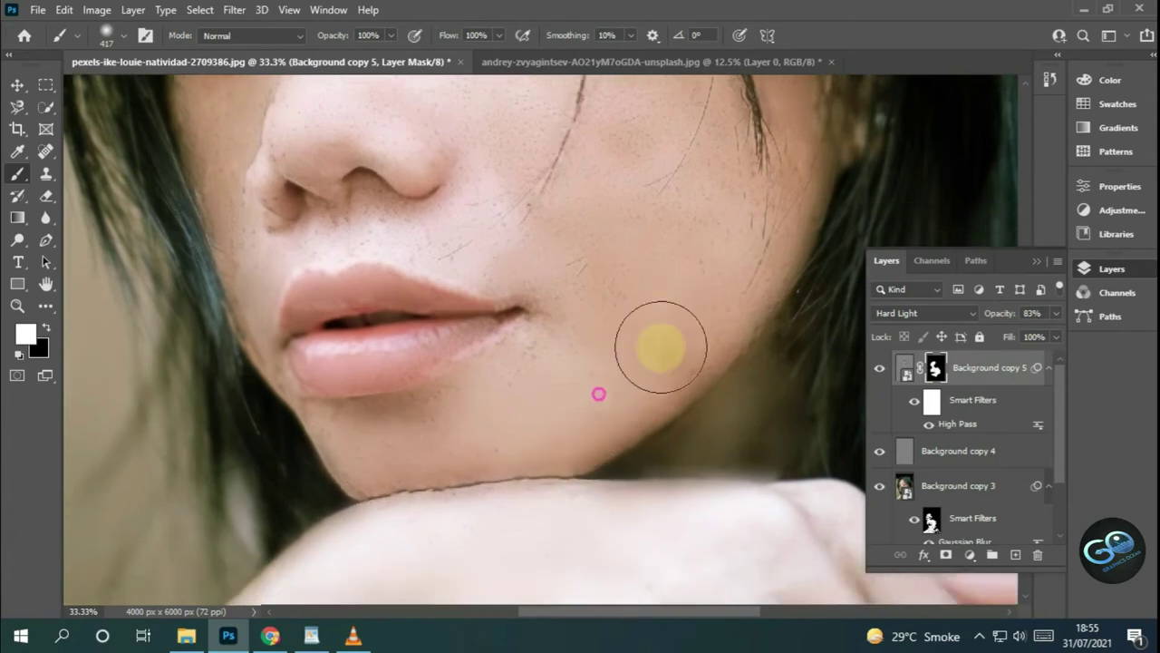
scroll(453, 358, "up", 2)
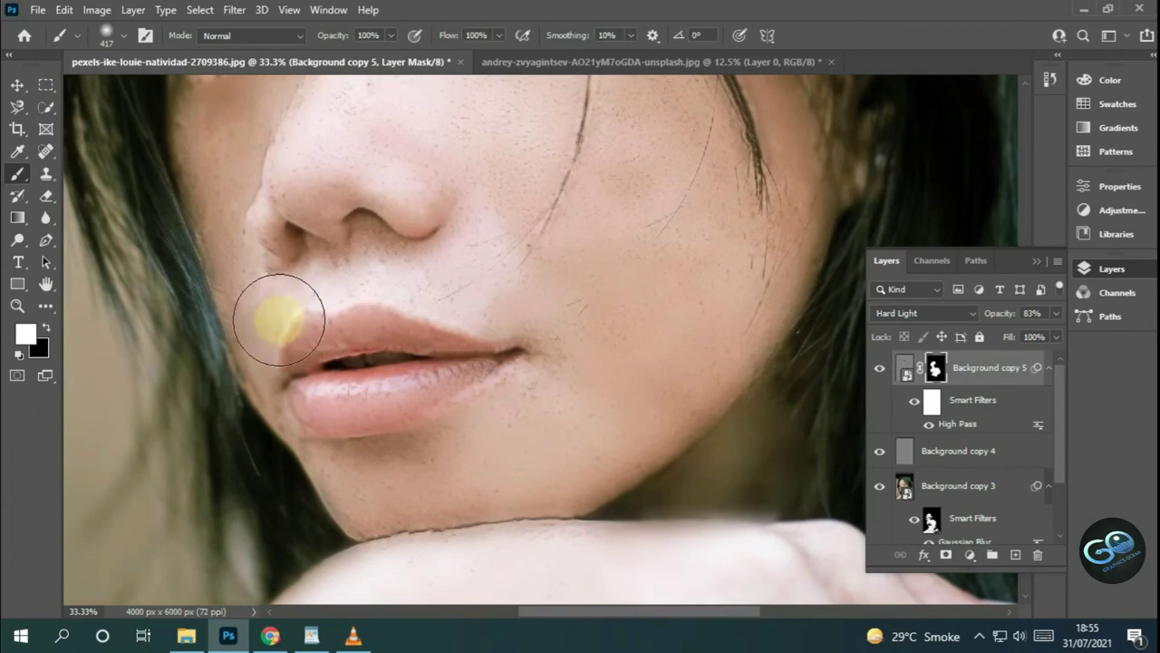
scroll(272, 362, "up", 3)
scroll(236, 344, "up", 2)
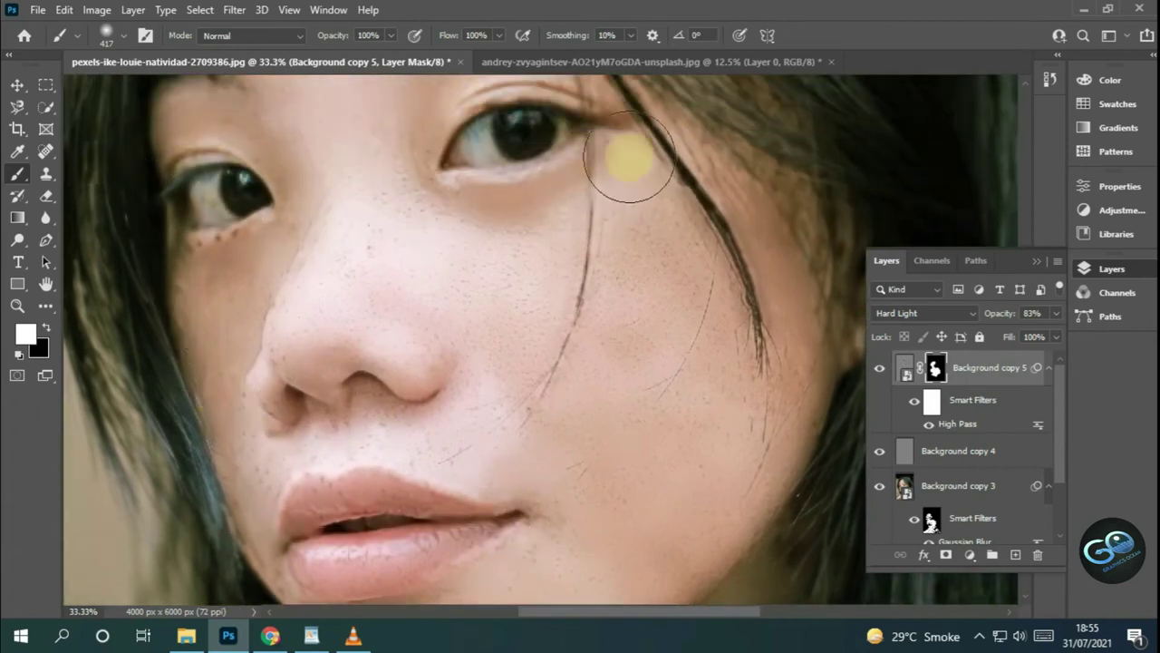
scroll(544, 209, "up", 2)
scroll(723, 285, "up", 2)
scroll(660, 331, "up", 2)
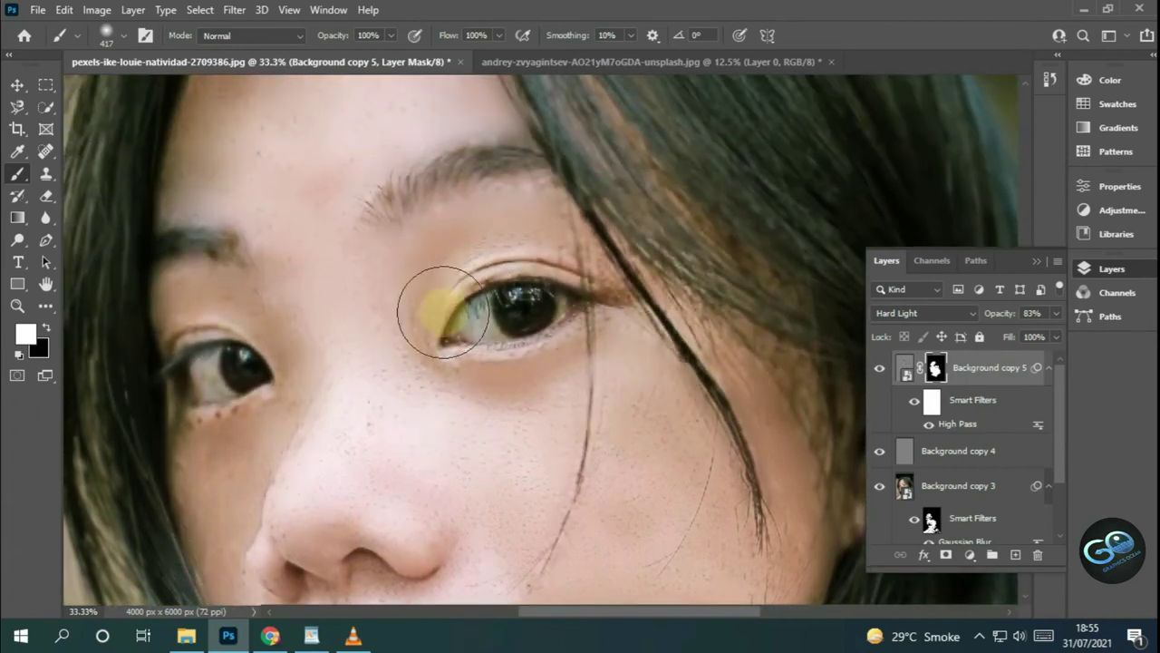
scroll(263, 340, "up", 2)
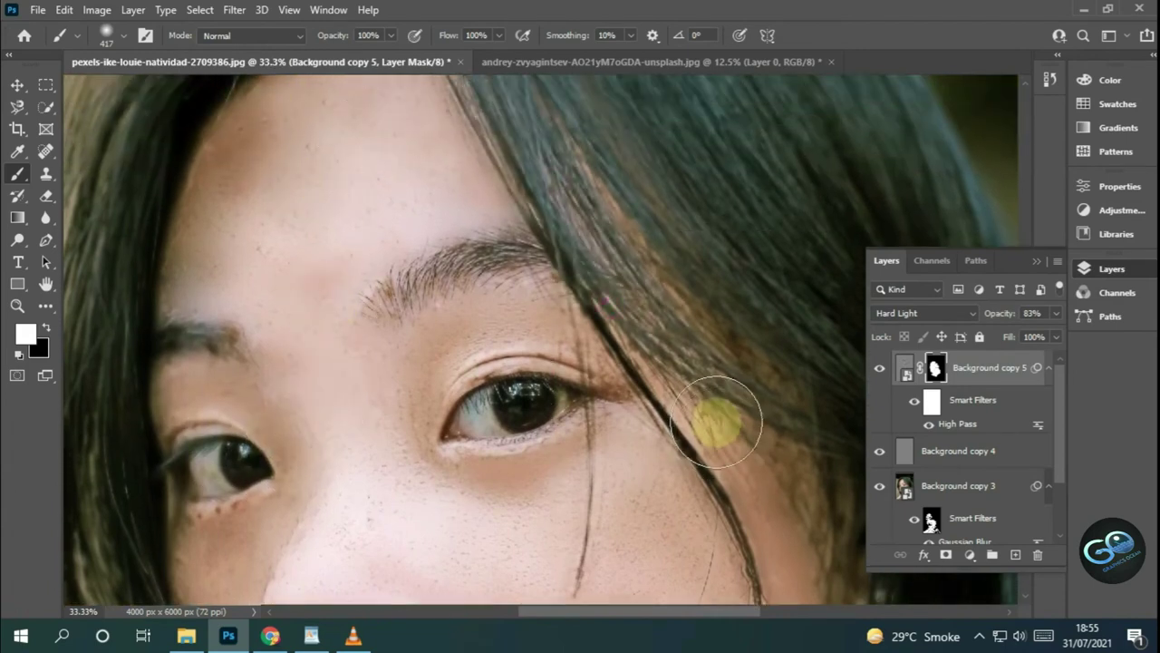
scroll(716, 419, "down", 2)
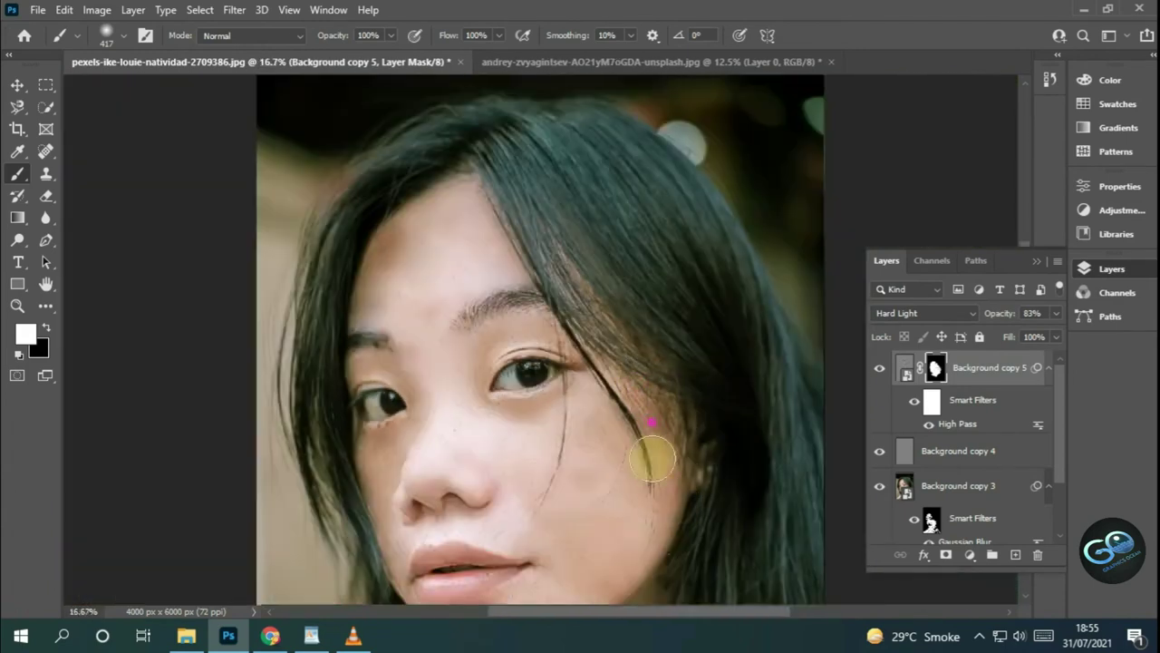
scroll(544, 448, "down", 1)
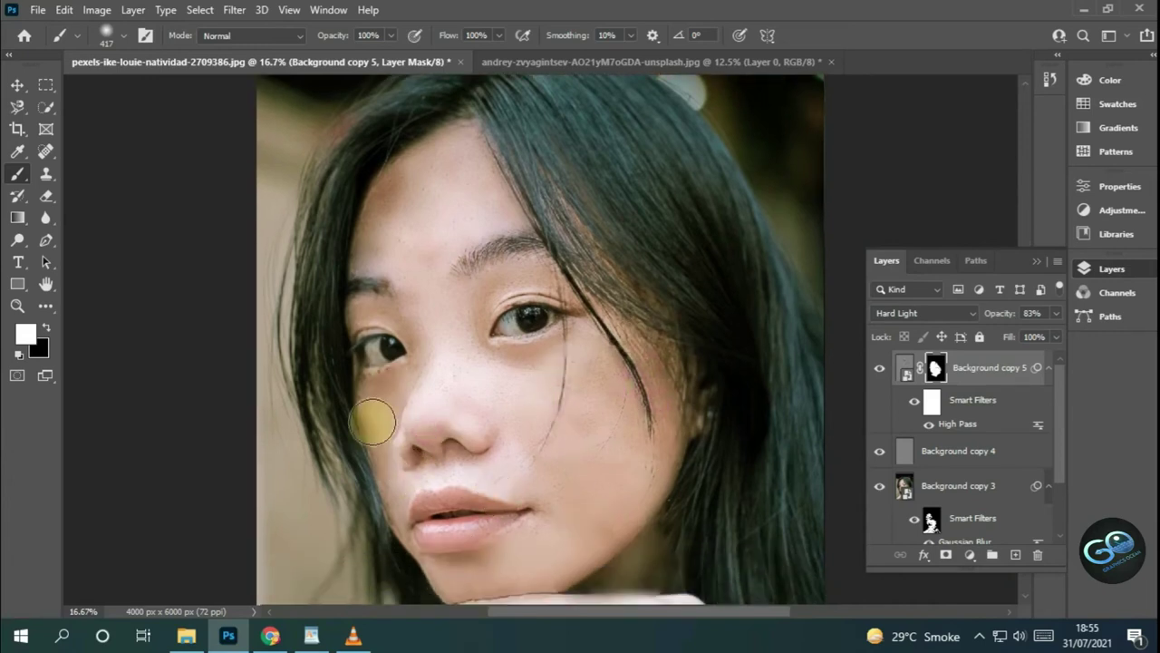
scroll(635, 375, "down", 2)
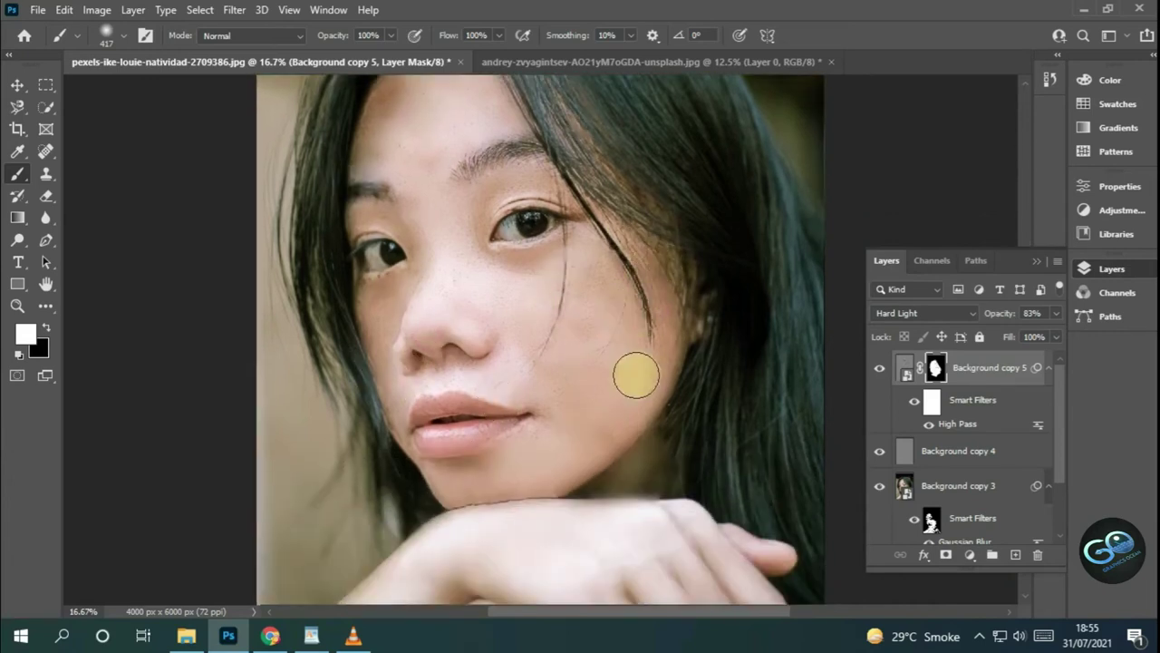
scroll(635, 374, "down", 2)
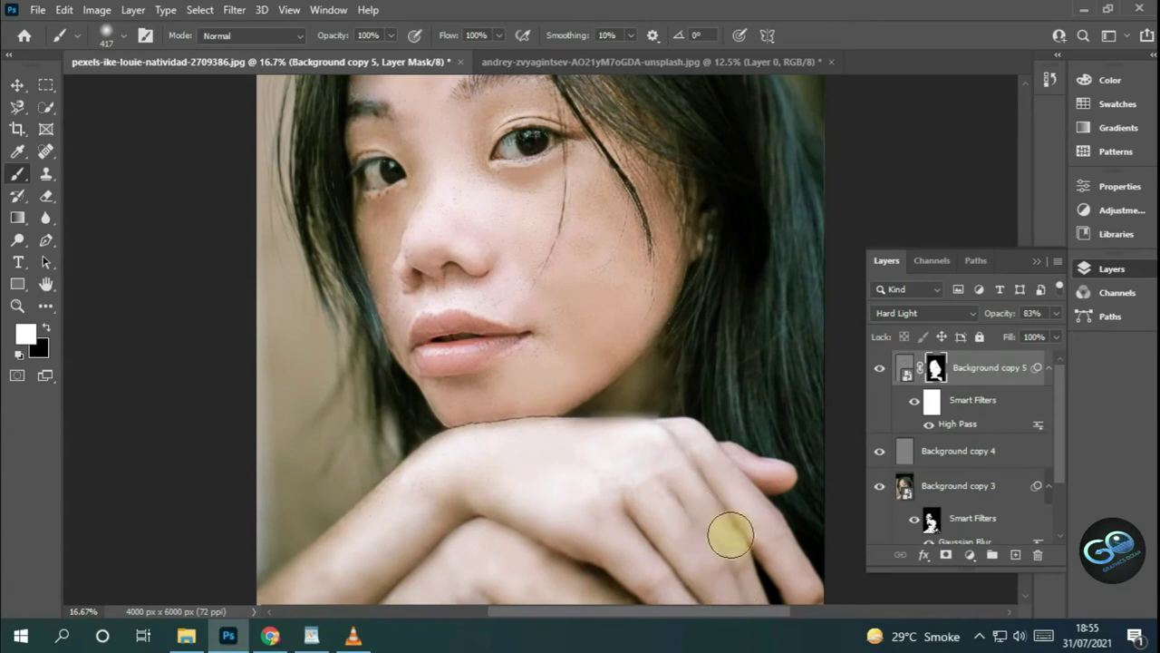
scroll(728, 536, "down", 2)
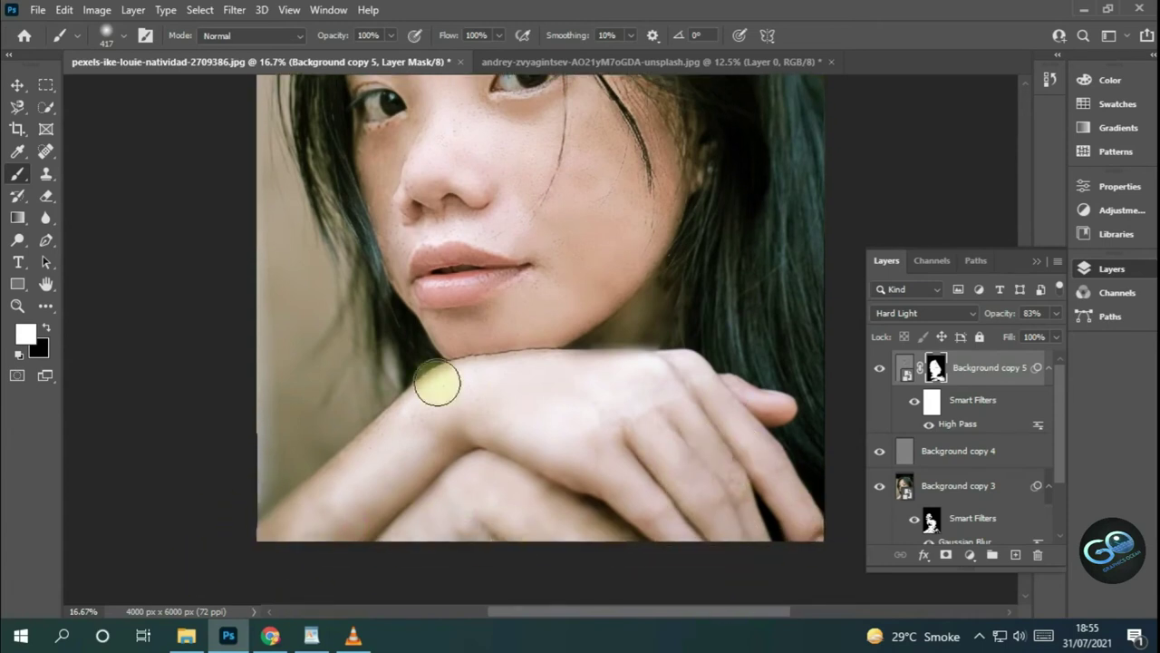
scroll(613, 430, "up", 1)
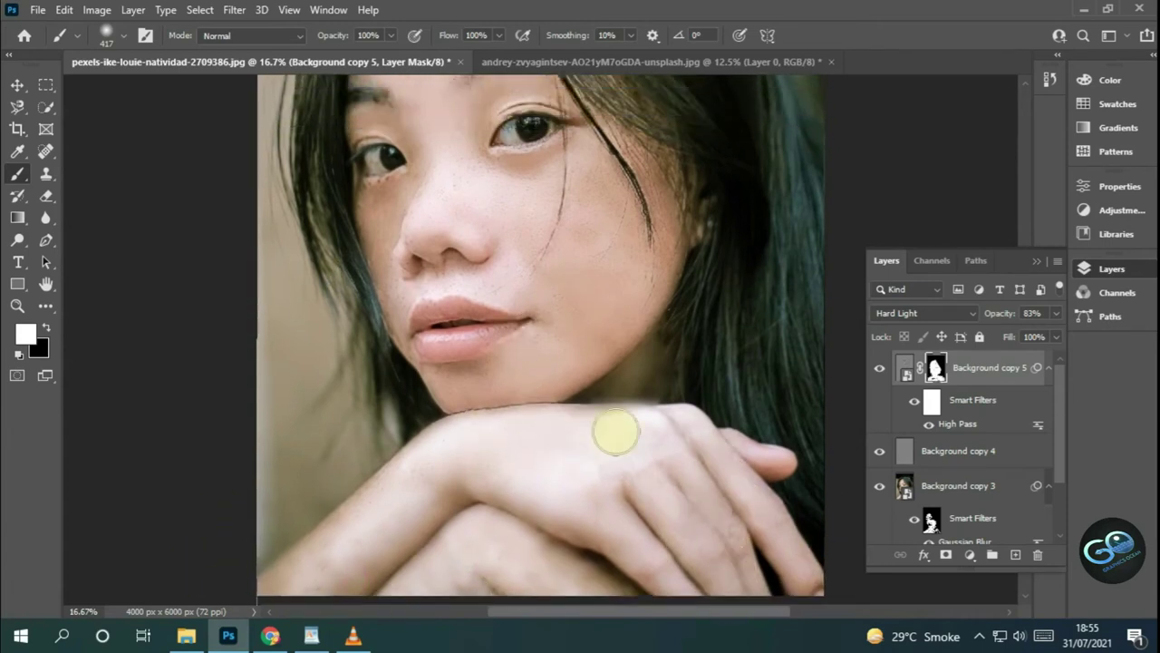
scroll(562, 362, "up", 1)
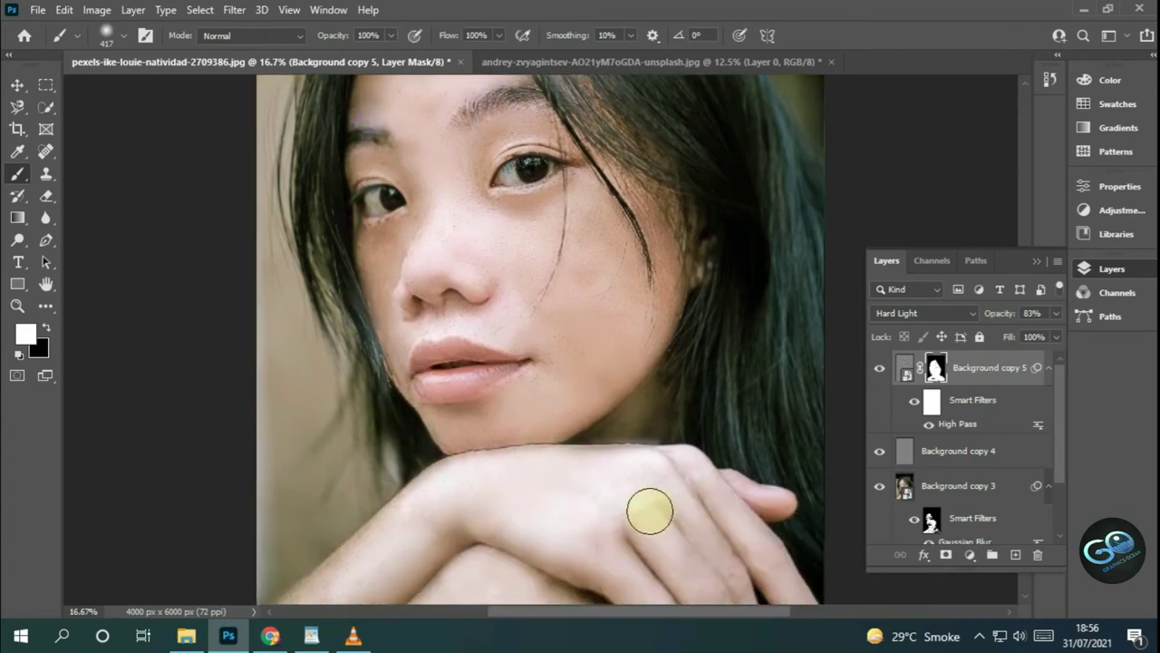
left_click(1056, 313)
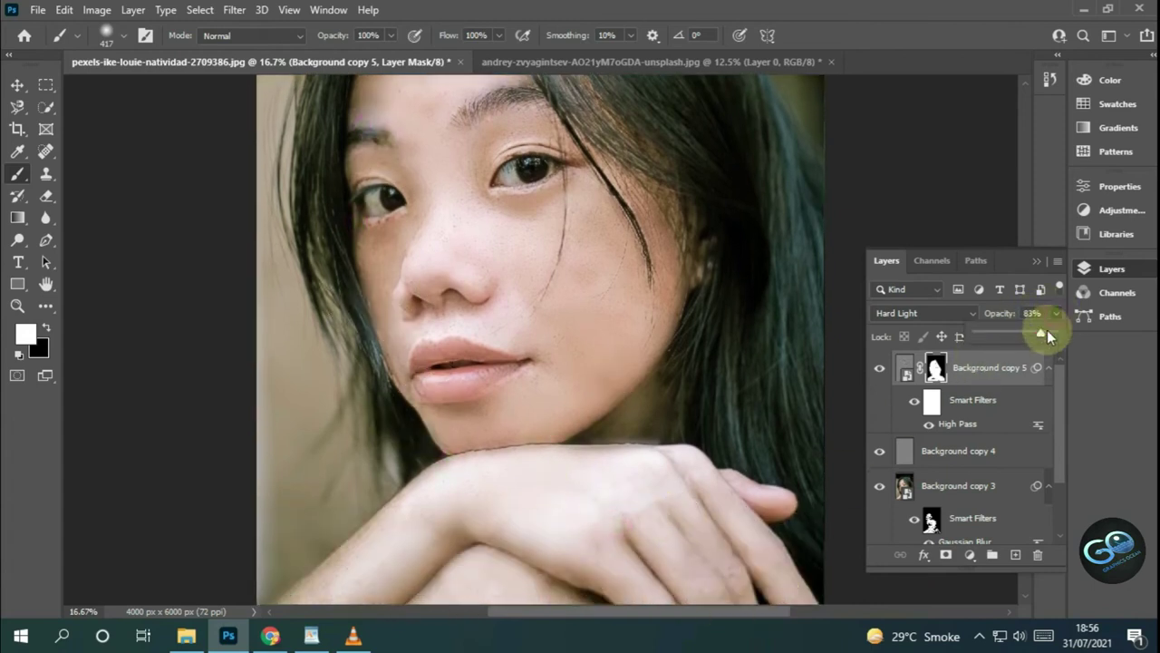
mouse_move(1067, 335)
left_mouse_down()
mouse_move(1012, 336)
mouse_move(1047, 338)
left_mouse_up()
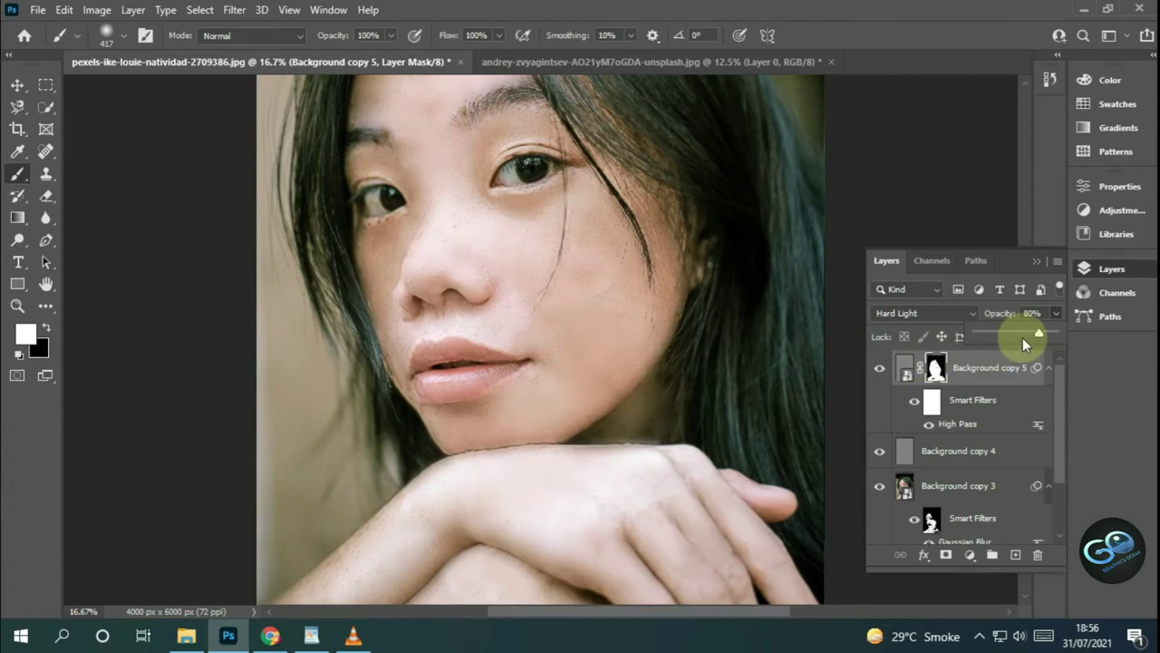
left_click_drag(1028, 337, 1020, 336)
scroll(733, 332, "up", 1)
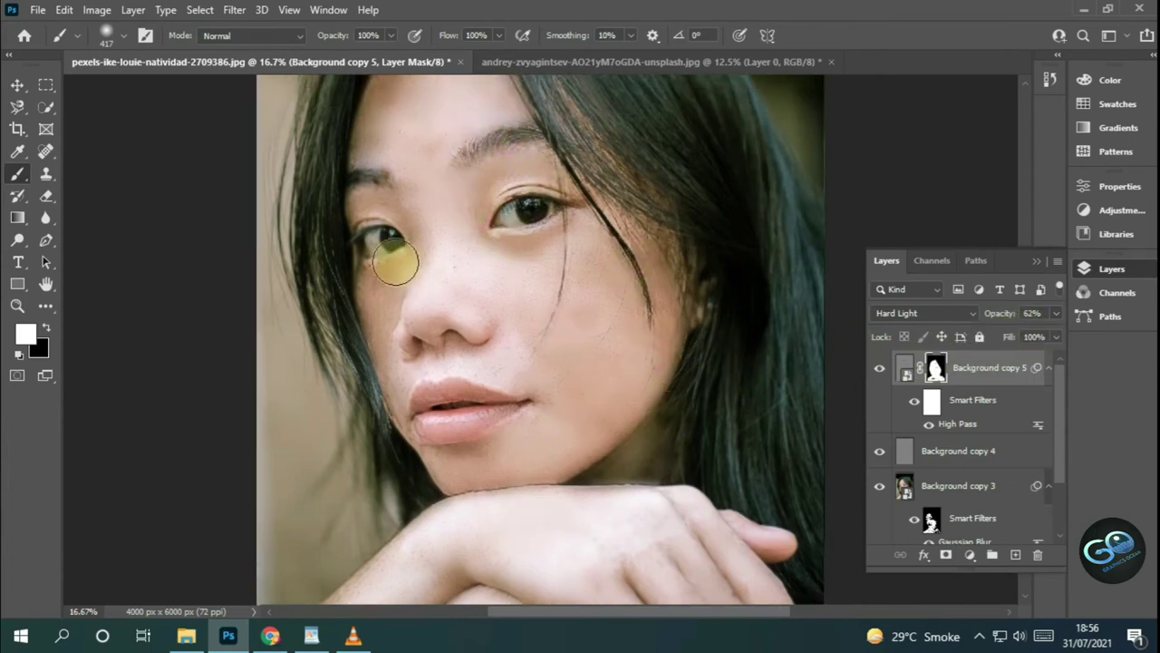
scroll(372, 263, "up", 1)
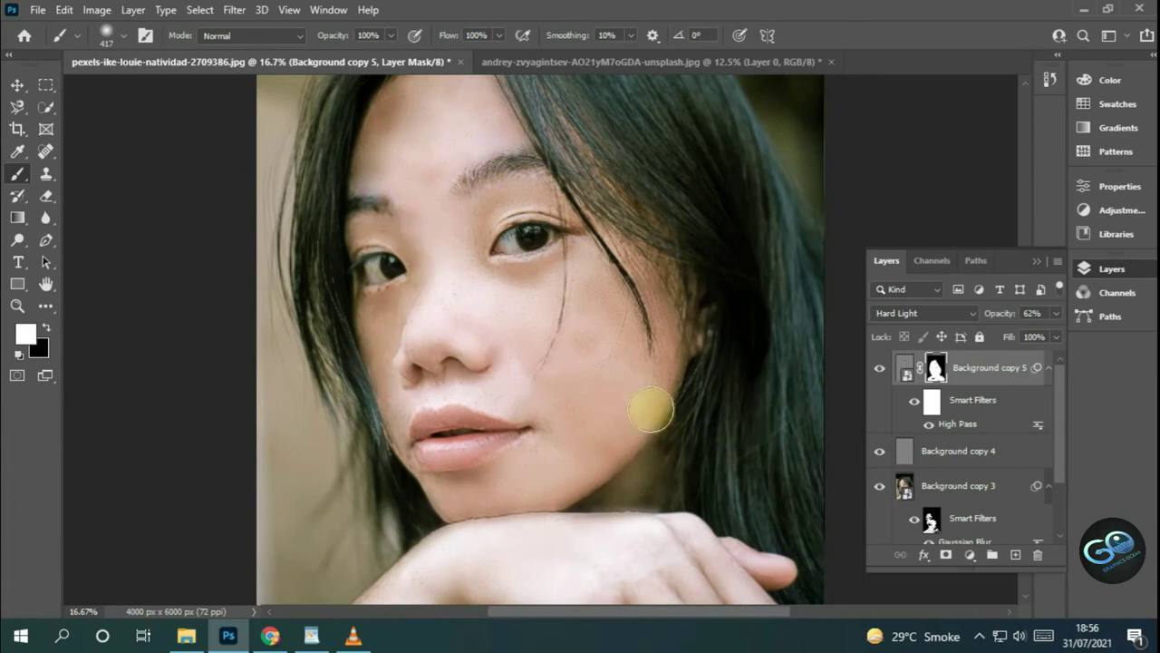
scroll(535, 463, "down", 1)
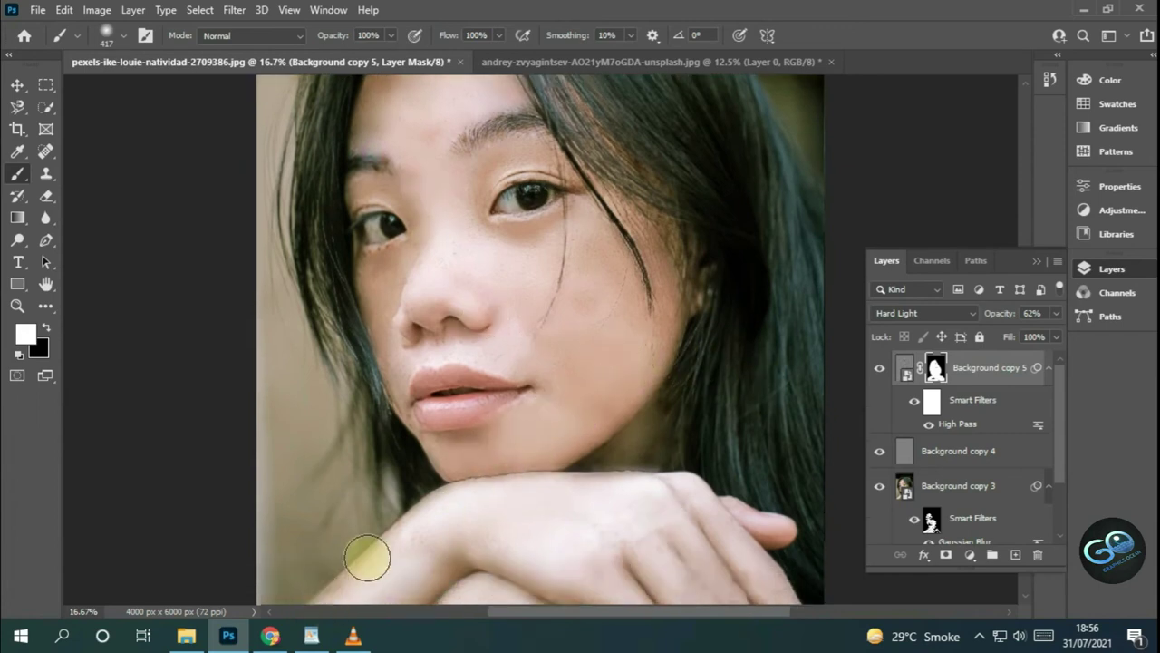
scroll(439, 495, "down", 2)
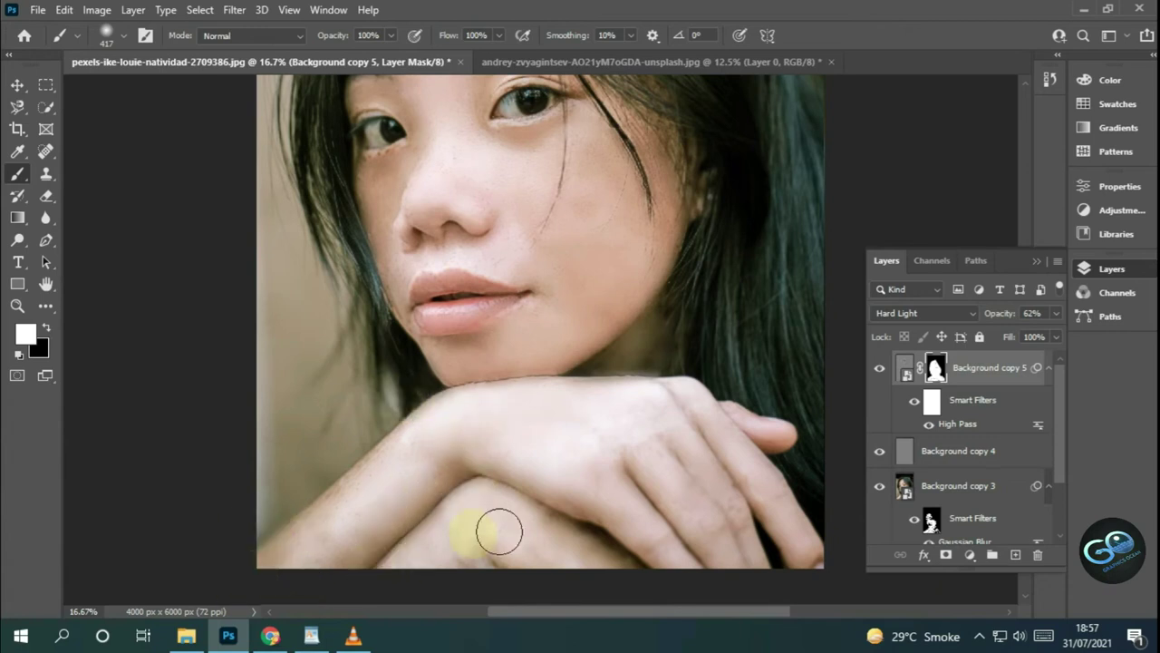
scroll(789, 408, "up", 3)
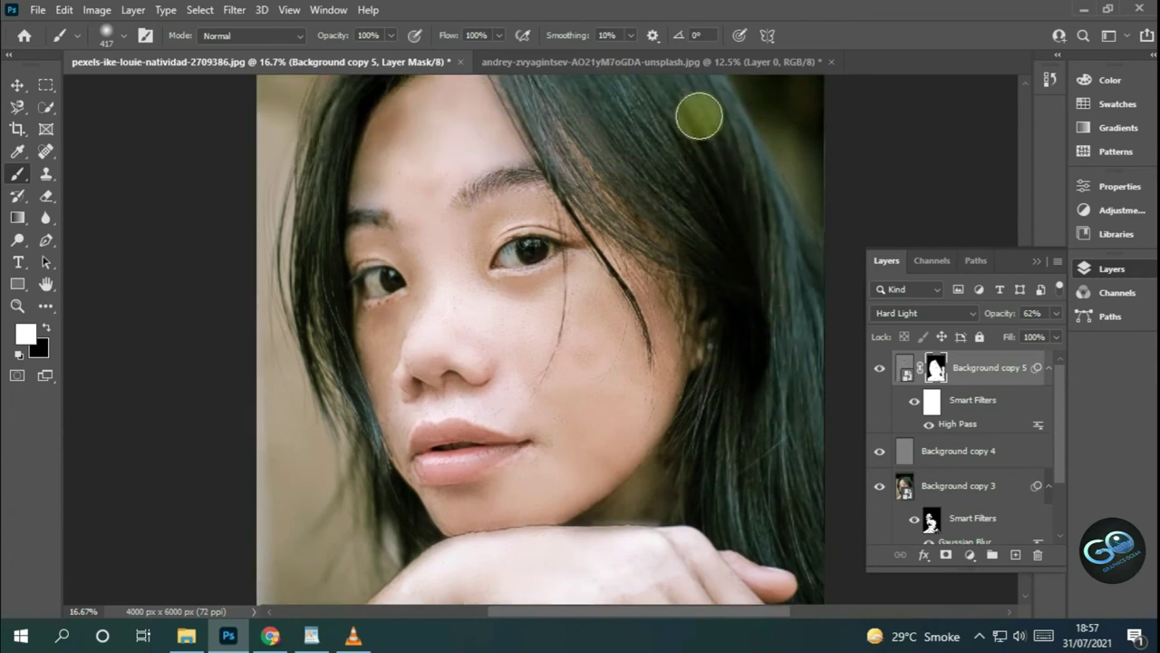
scroll(762, 345, "up", 3)
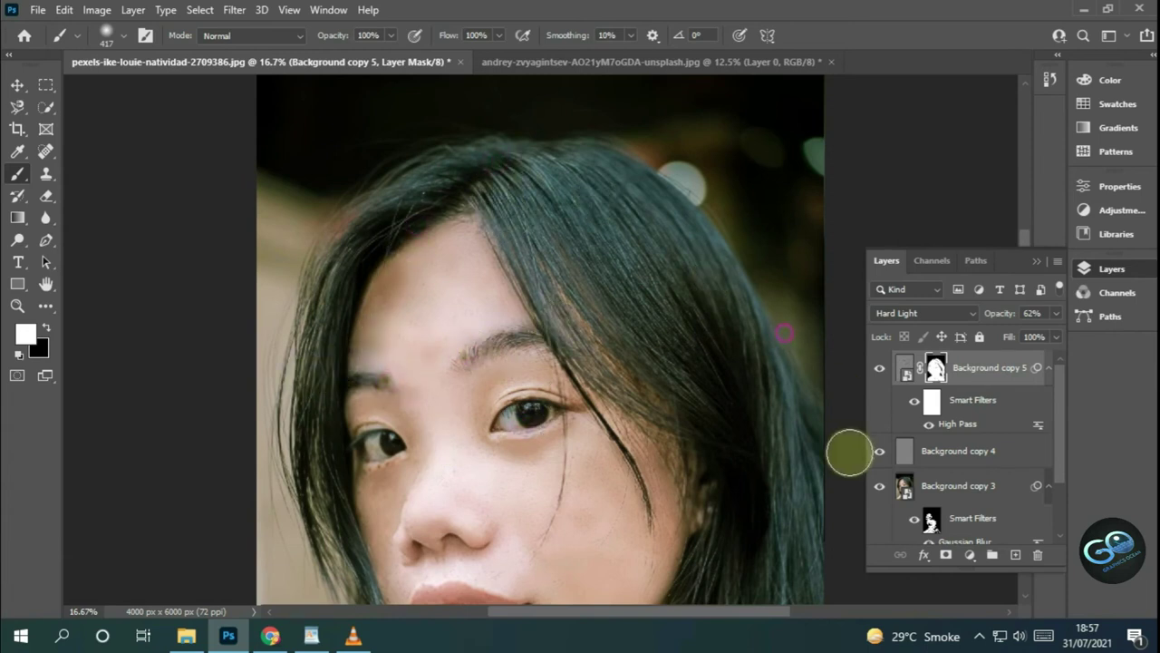
scroll(745, 495, "down", 2)
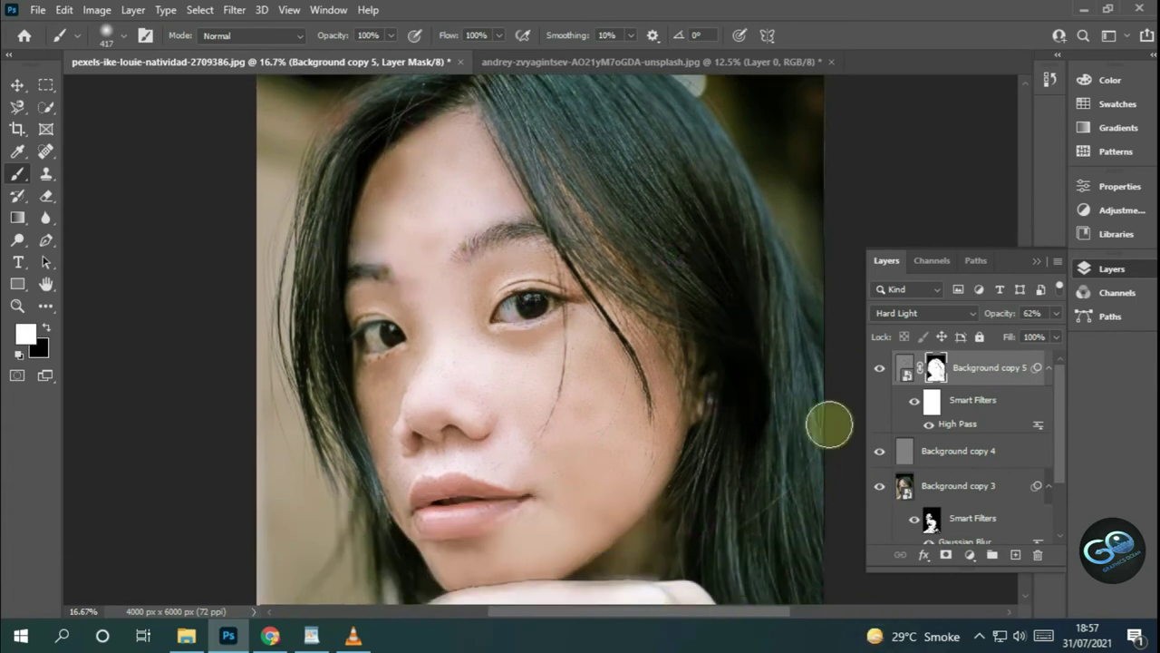
scroll(797, 471, "down", 2)
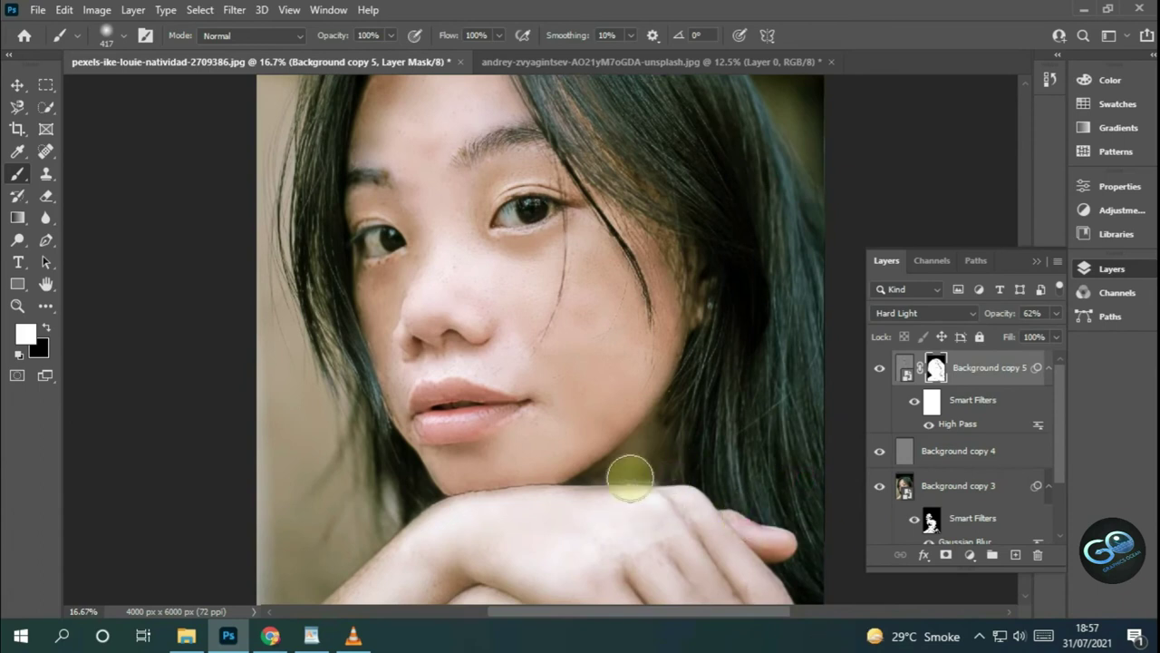
scroll(535, 477, "down", 1)
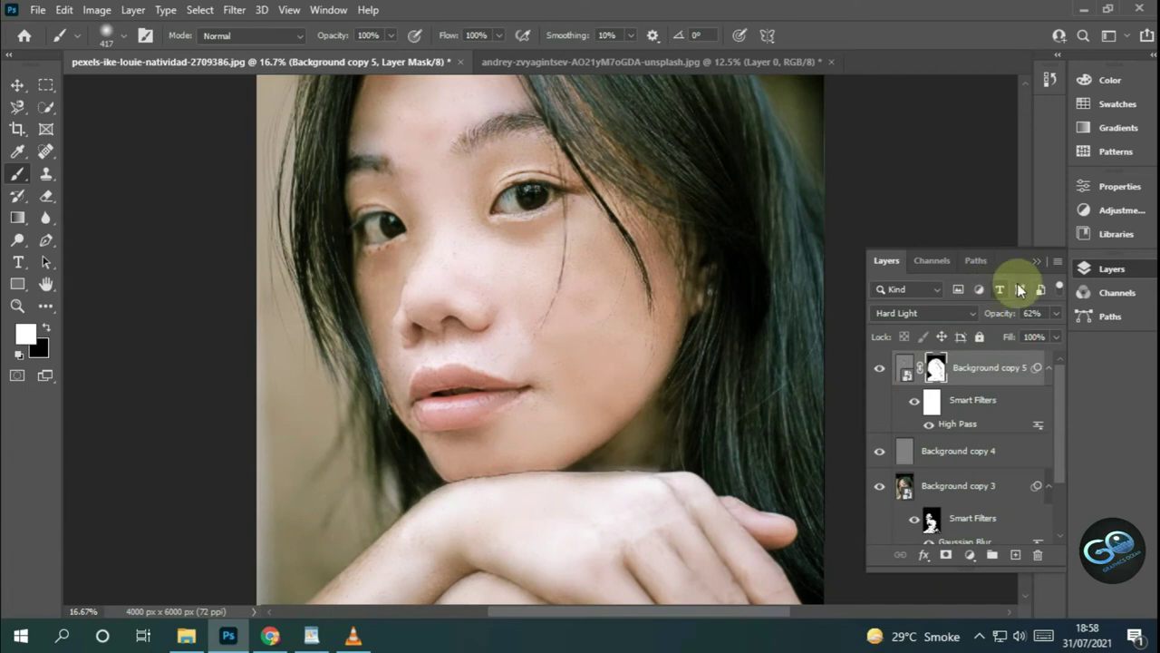
- Save the retouched portrait as a JPEG in the Desktop Patteren folder
scroll(802, 294, "up", 1)
scroll(802, 294, "down", 1)
scroll(799, 290, "down", 1)
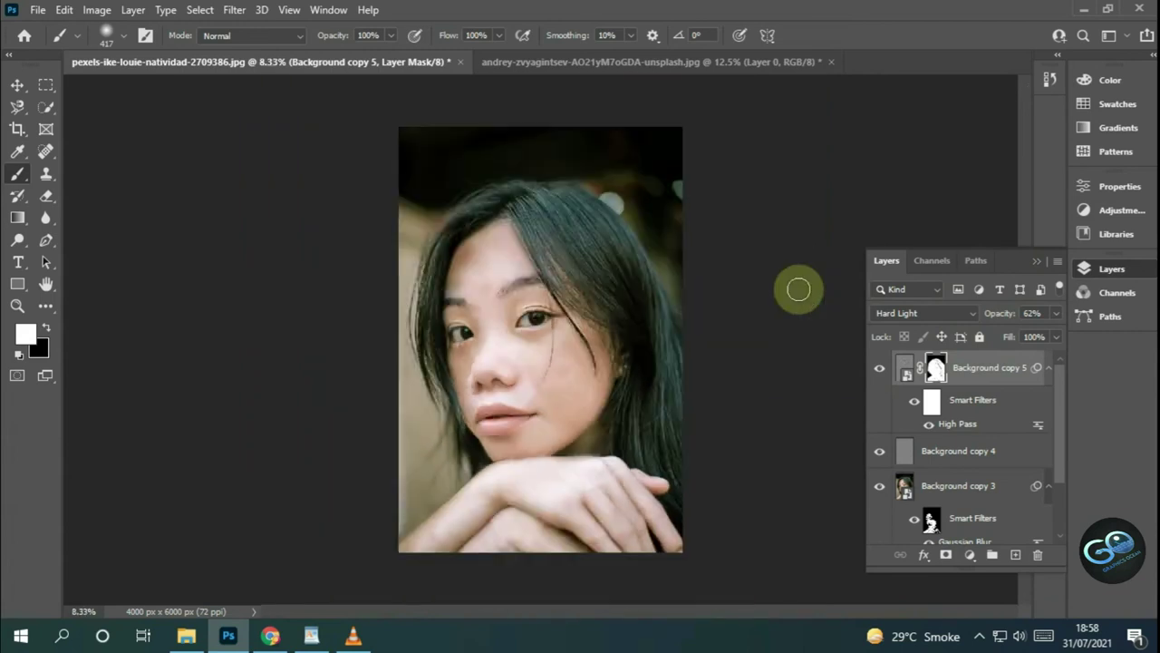
scroll(799, 293, "up", 1)
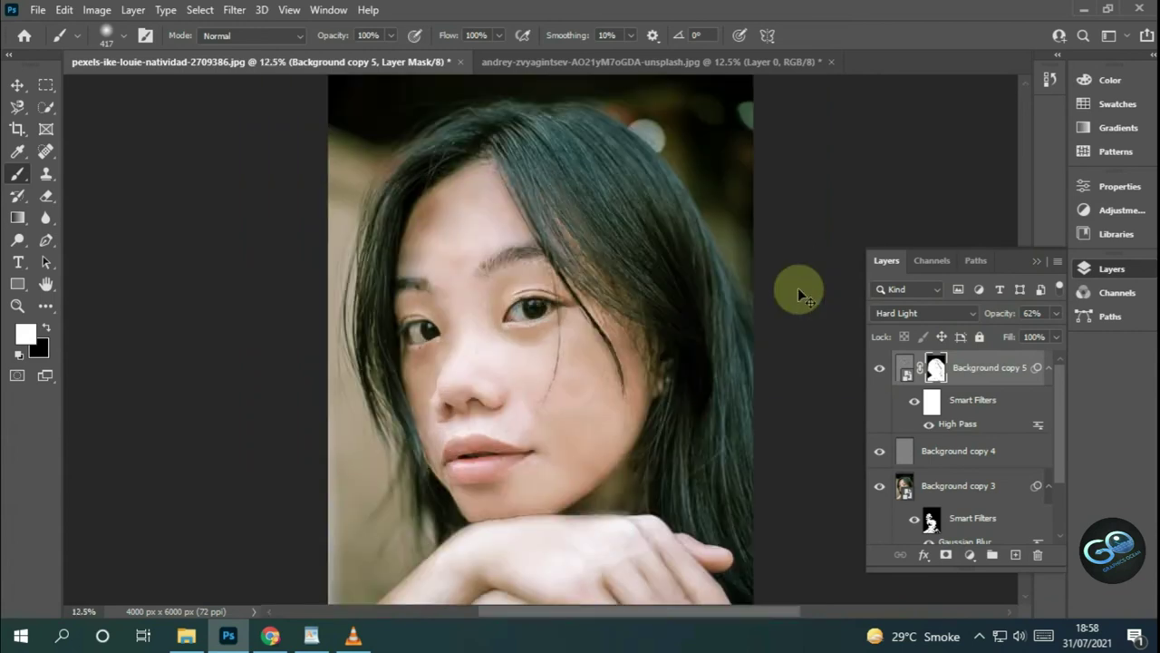
scroll(798, 288, "down", 1)
left_click(37, 9)
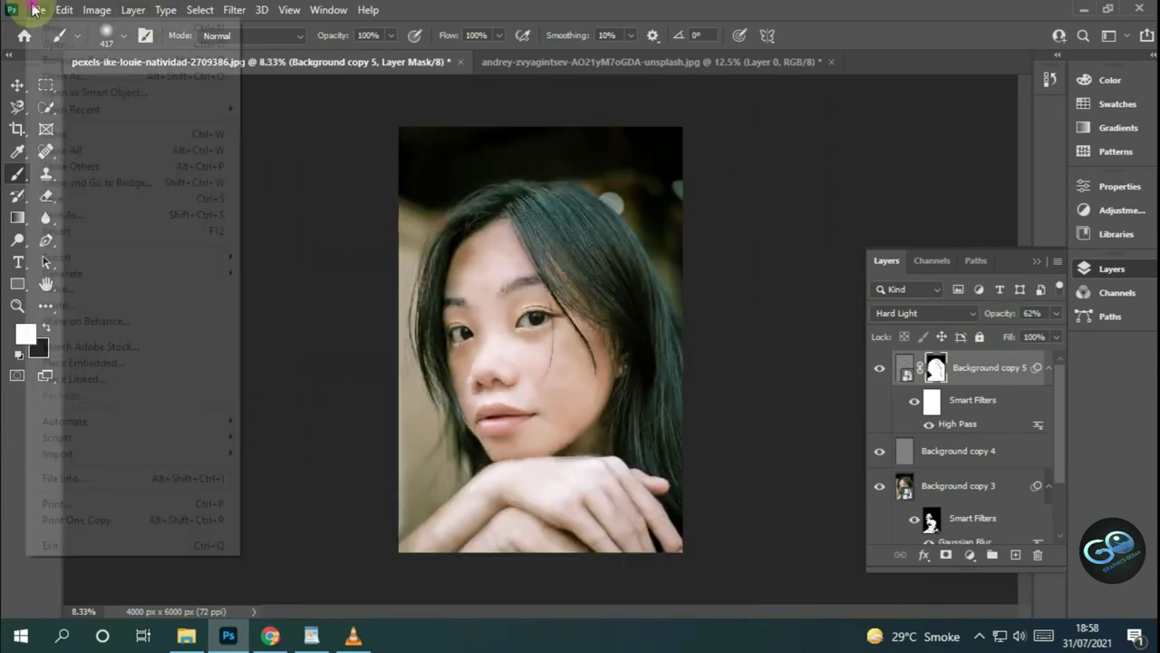
left_click(105, 215)
left_click(440, 341)
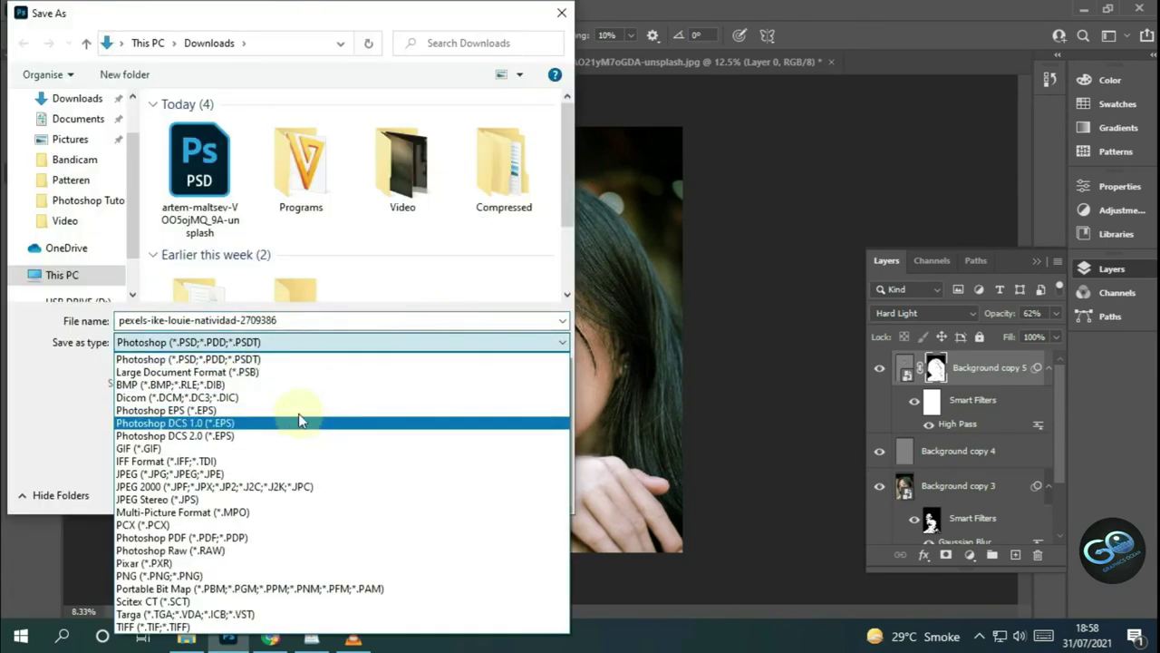
left_click(72, 186)
left_click(70, 181)
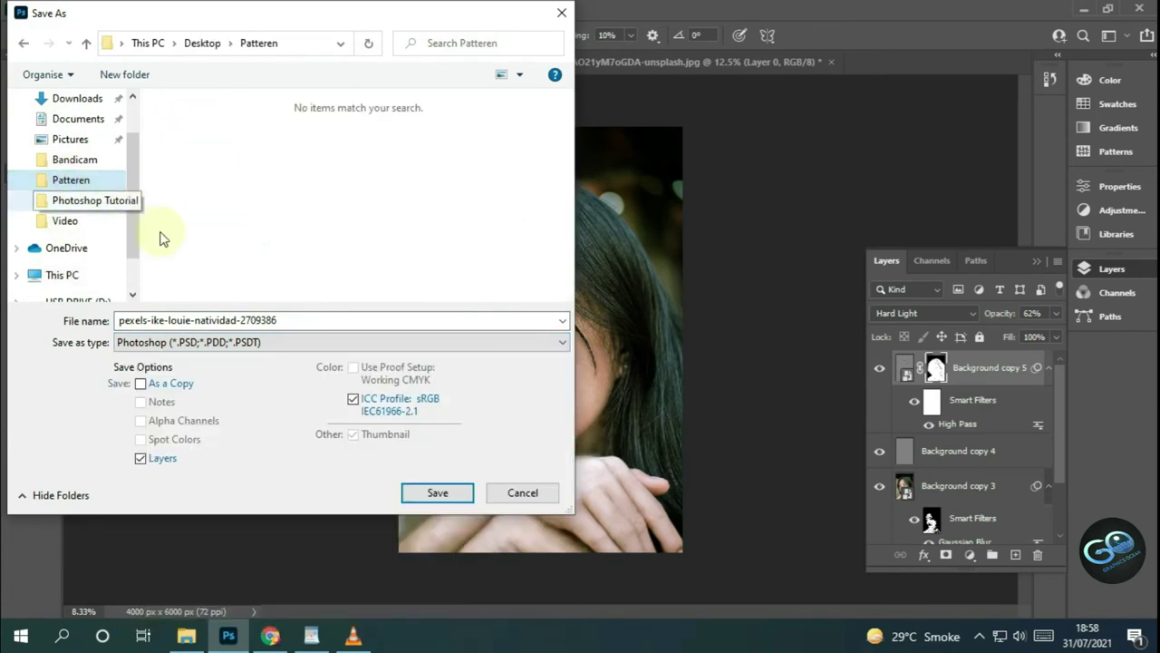
left_click(287, 341)
left_click(245, 477)
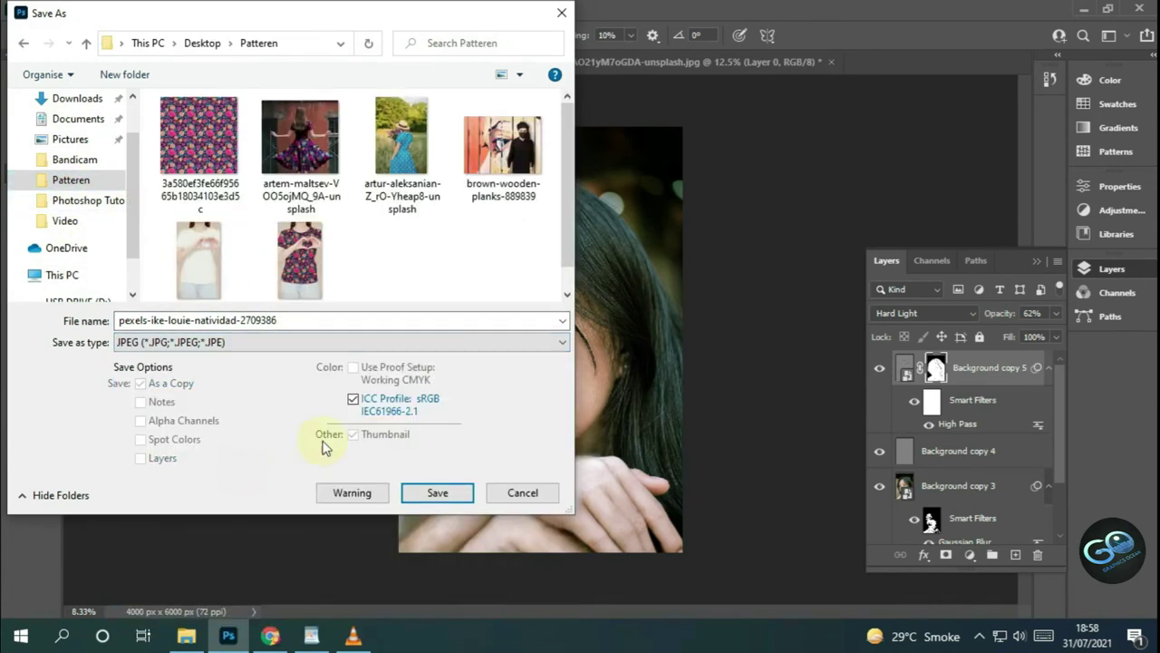
left_click(438, 496)
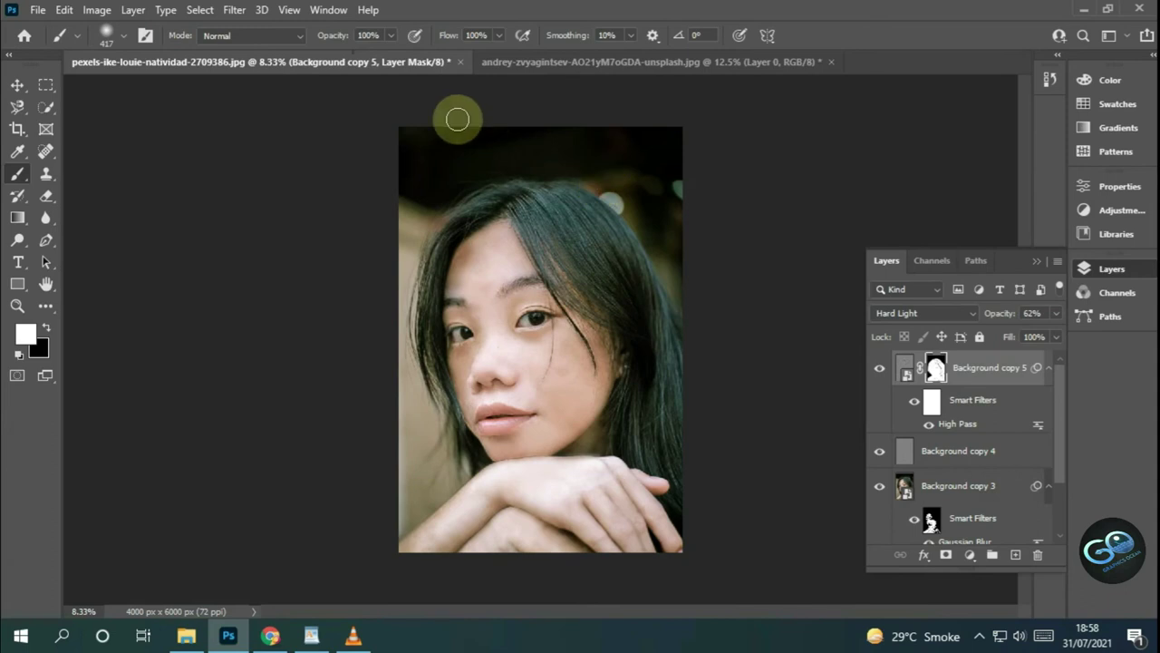
- Open the saved pexels-ike-louie-natividad JPEG in a new tab
left_click(37, 10)
left_click(56, 46)
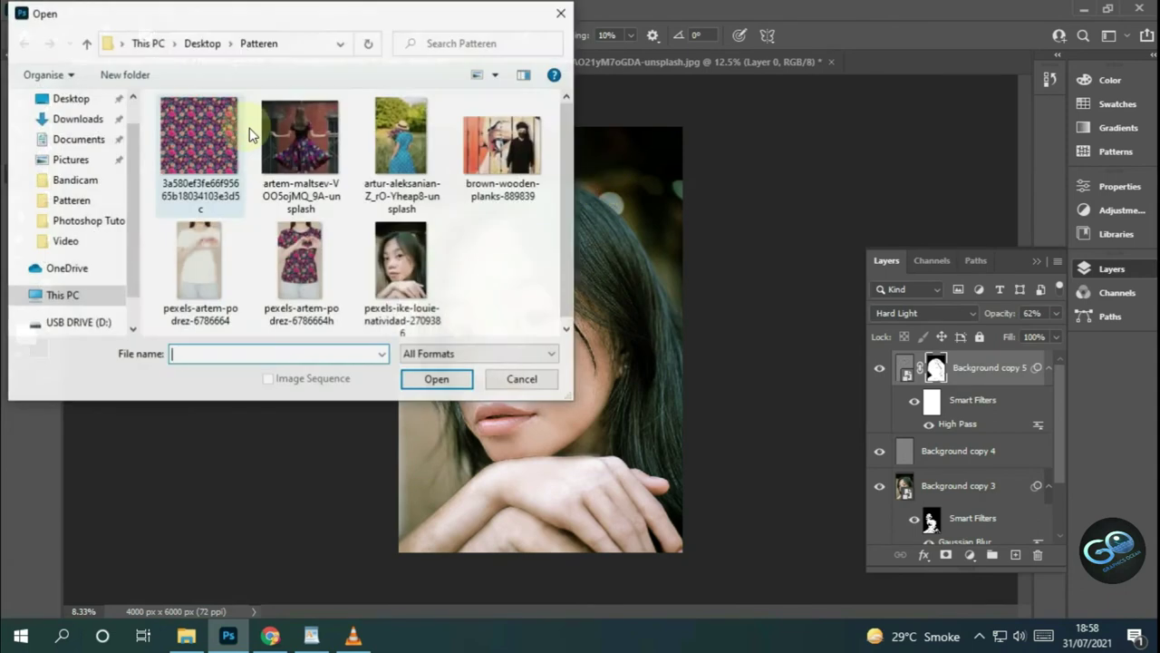
left_click(403, 253)
left_click(433, 374)
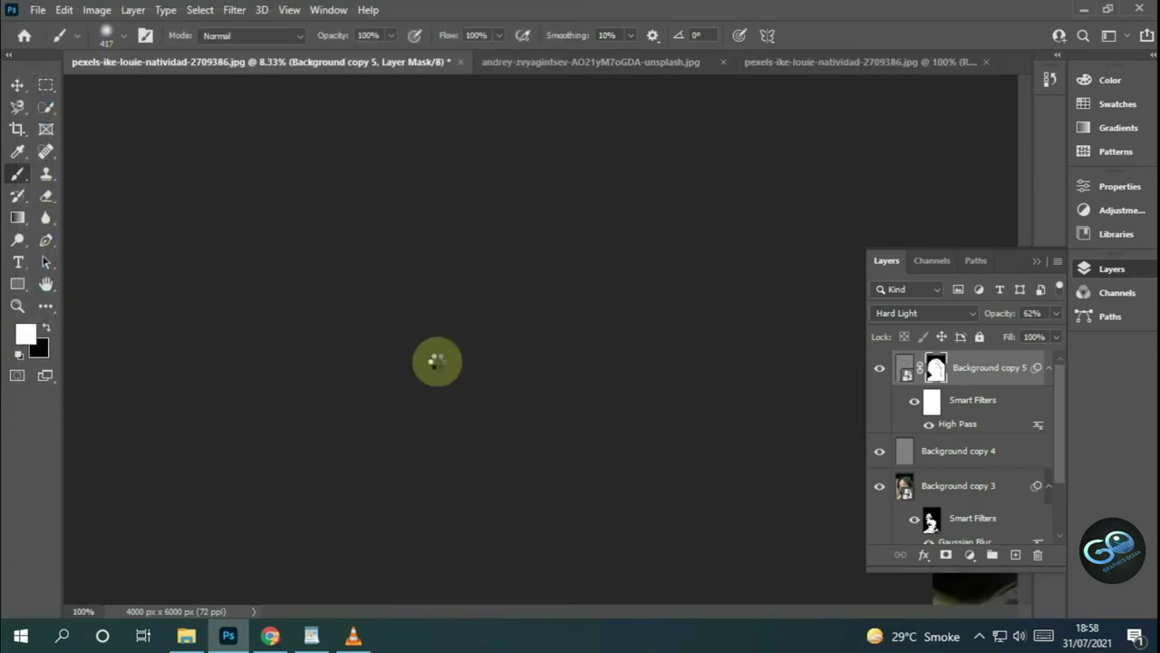
scroll(436, 359, "up", 2)
scroll(436, 360, "up", 1)
- Spot-heal two forehead blemishes with the Spot Healing Brush at size 105
scroll(426, 354, "up", 2)
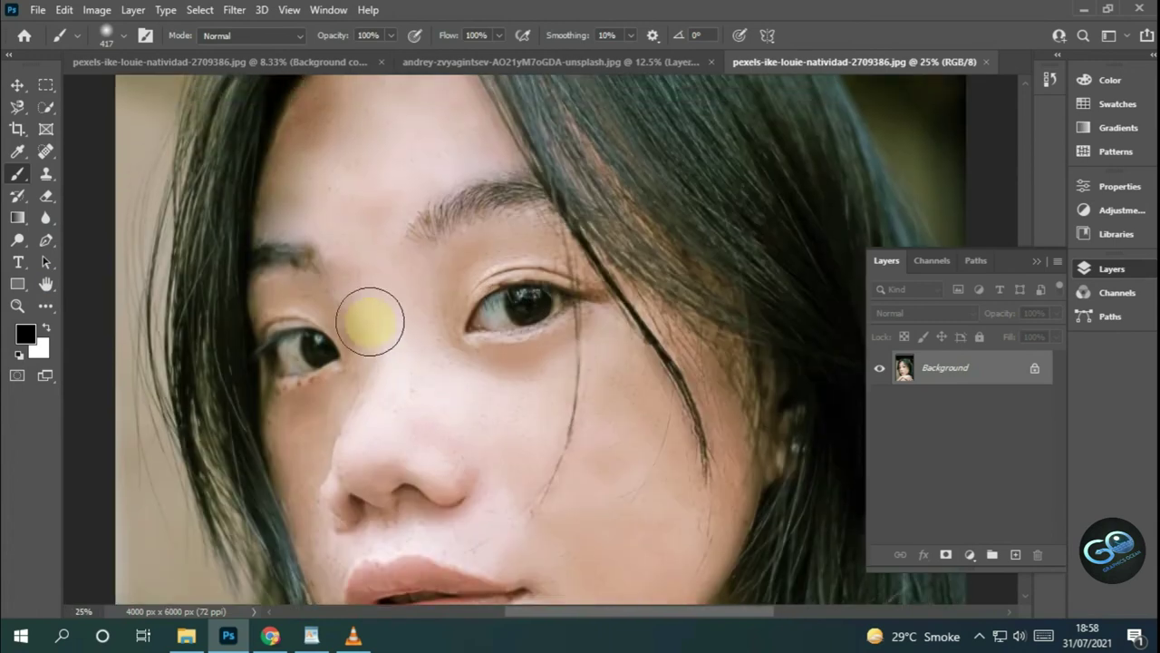
scroll(371, 316, "up", 4)
left_click(46, 151)
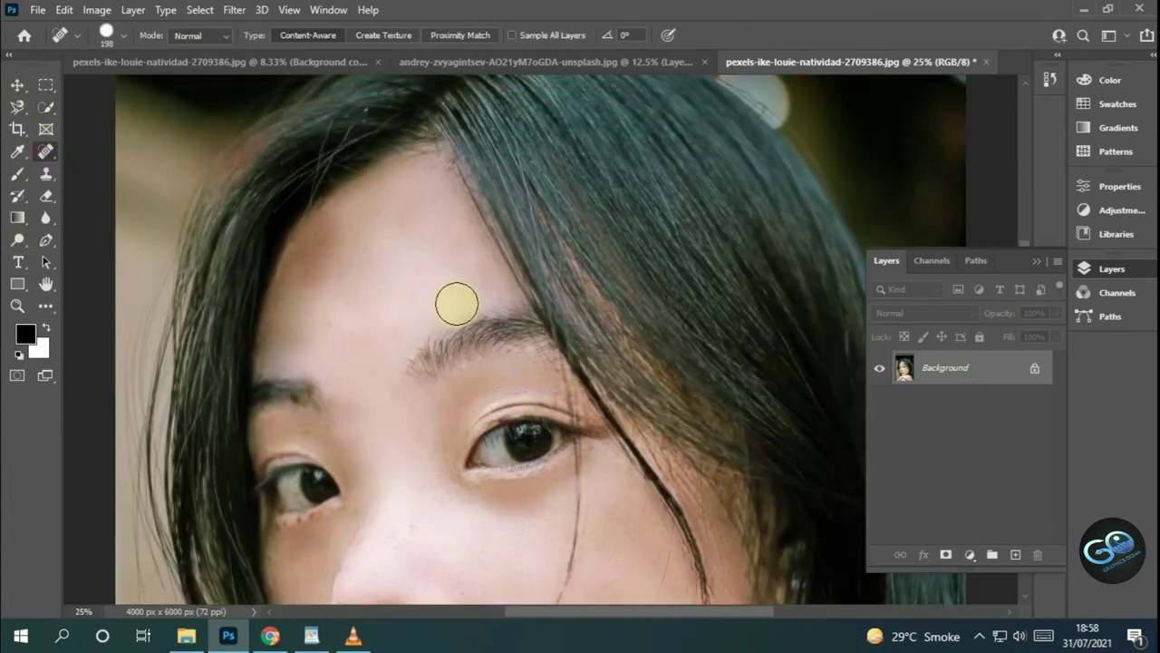
right_click(396, 304)
left_click_drag(492, 329, 445, 329)
left_click_drag(342, 228, 321, 271)
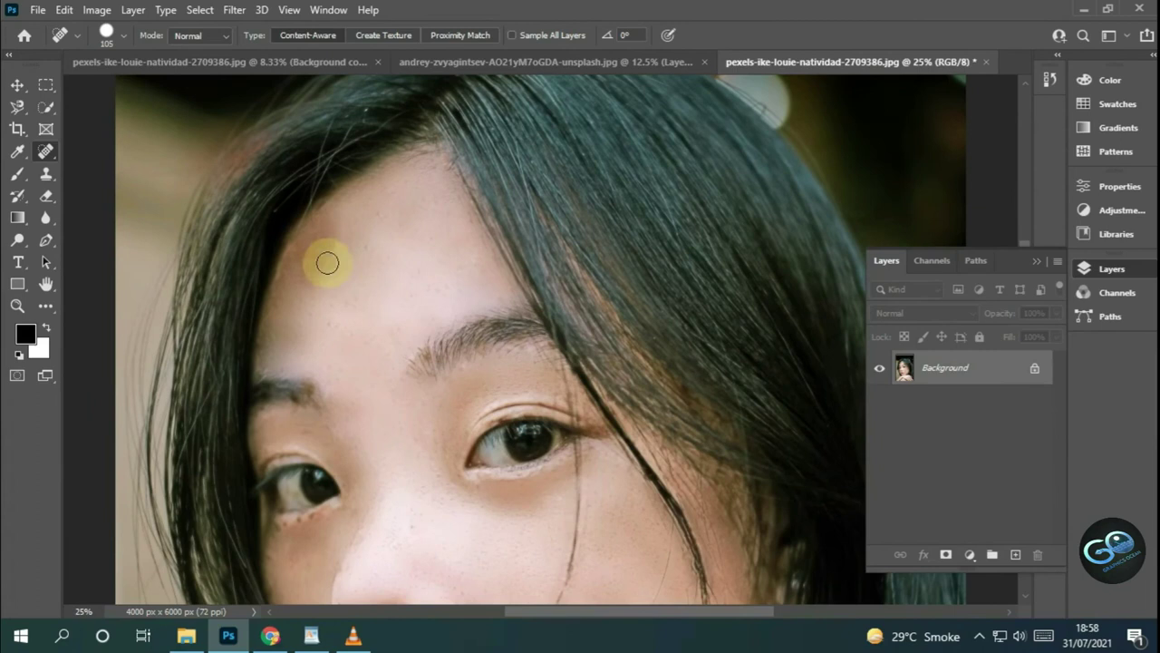
scroll(323, 311, "down", 2)
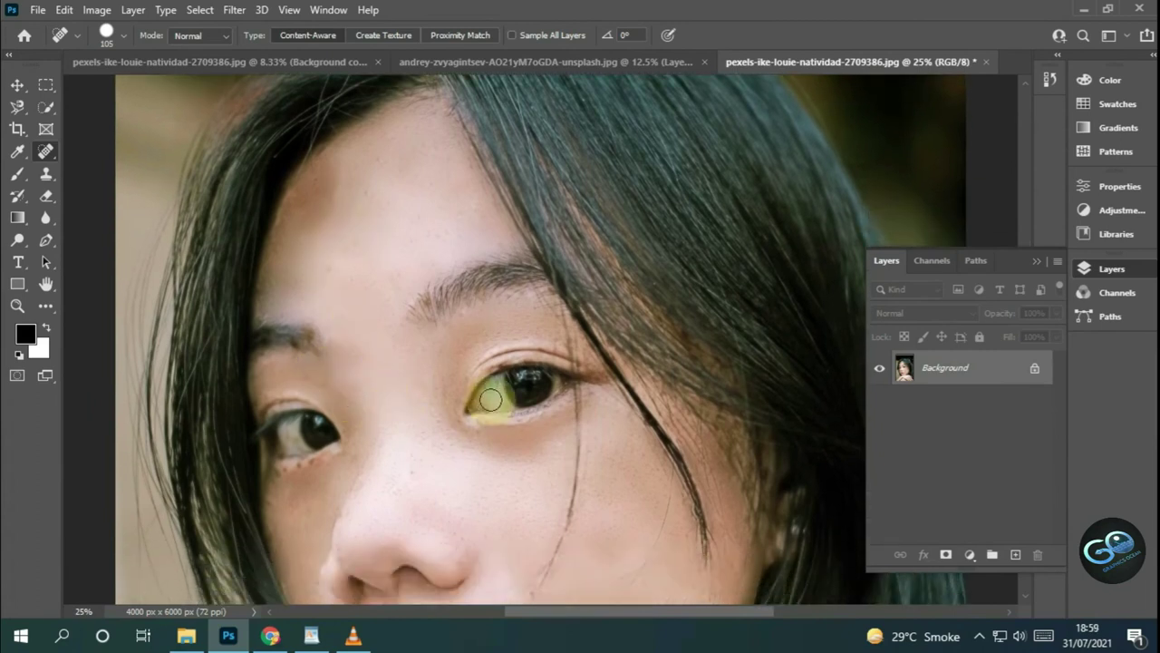
- Heal two more forehead spots with the Healing Brush from Alt-sampled clean skin
right_click(46, 150)
left_click(105, 169)
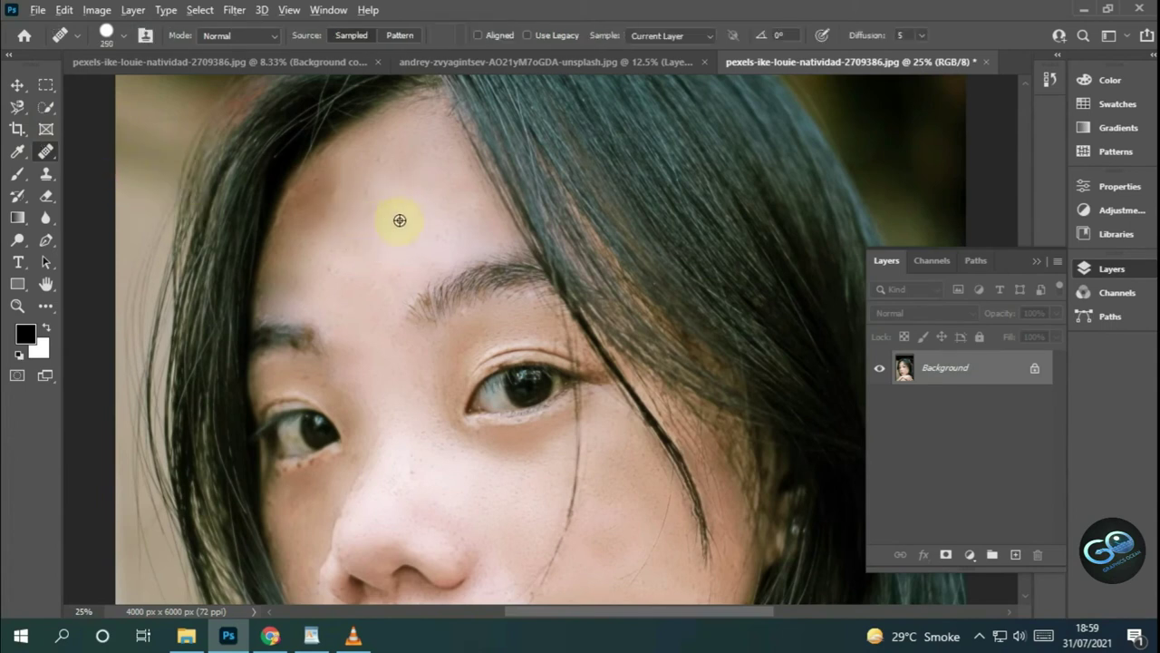
left_click(406, 230, "alt")
left_click(319, 221)
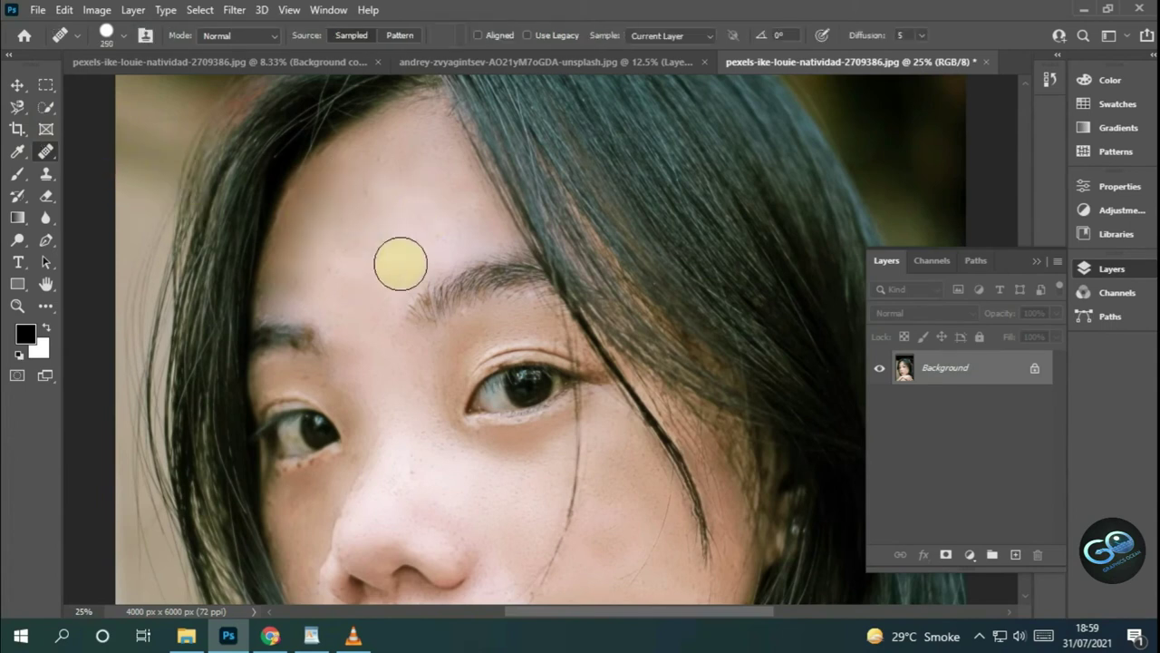
left_click(492, 478, "alt")
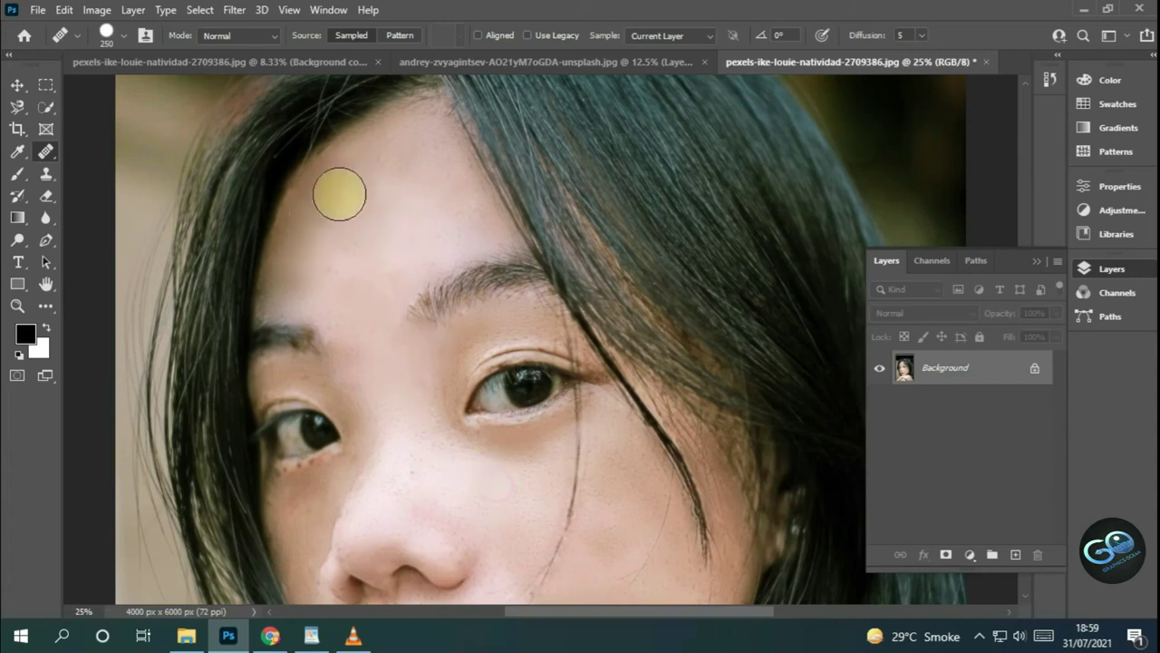
left_click(320, 233)
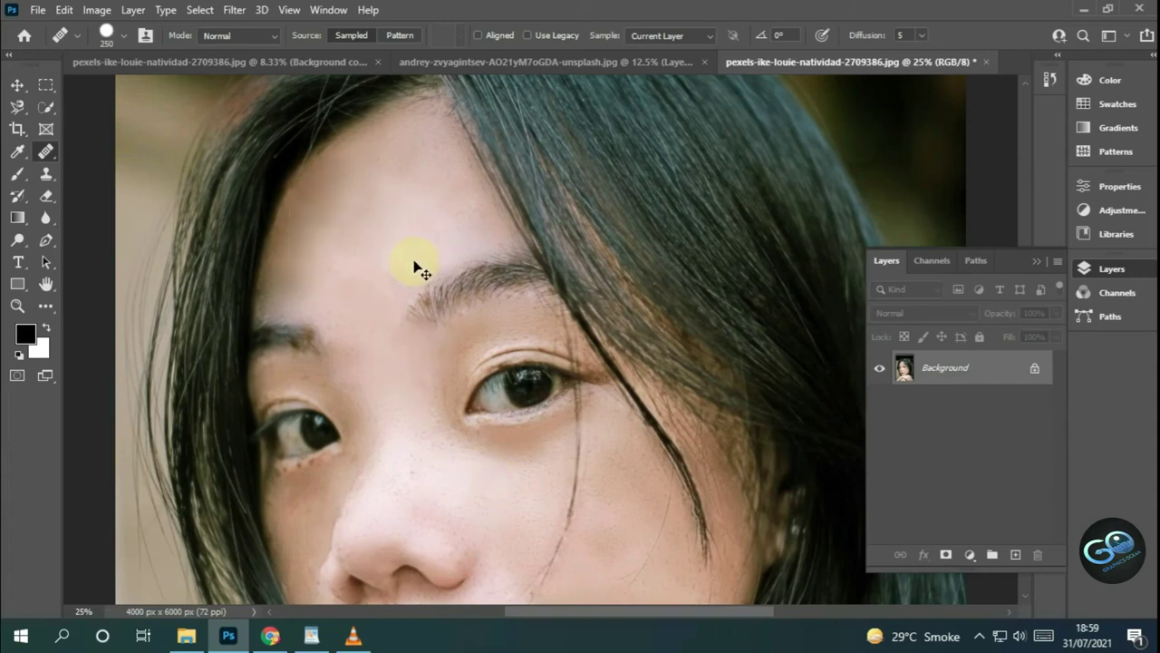
- Zoom out and heal the blemishes on the cheek
key("ctrl+minus")
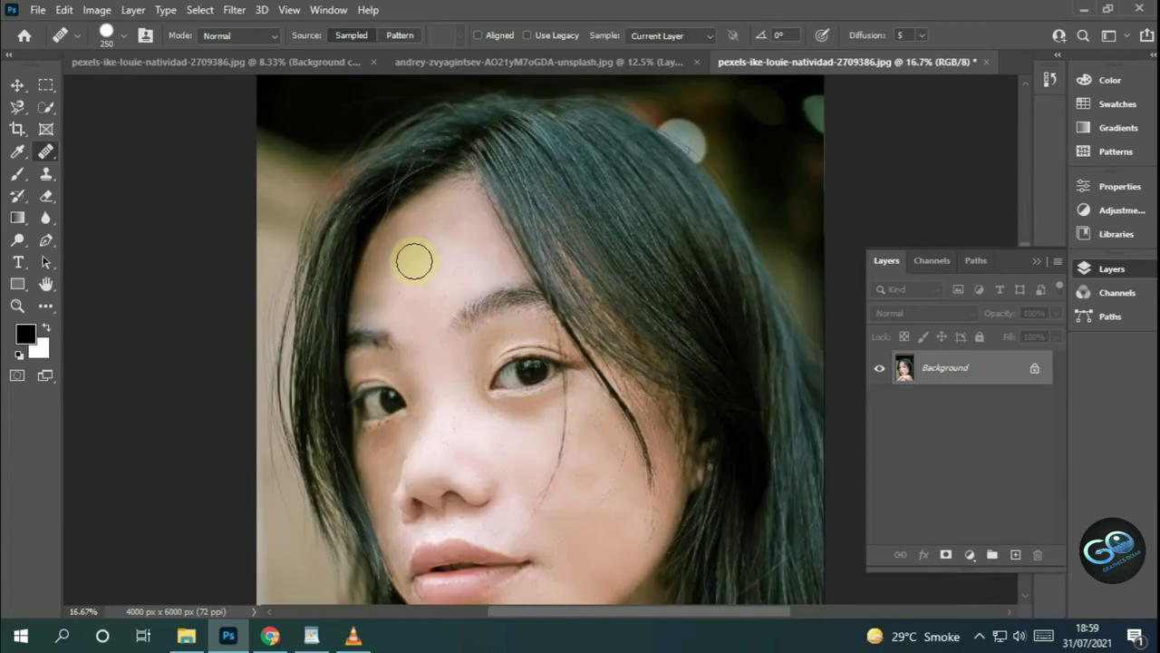
scroll(417, 364, "up", 1)
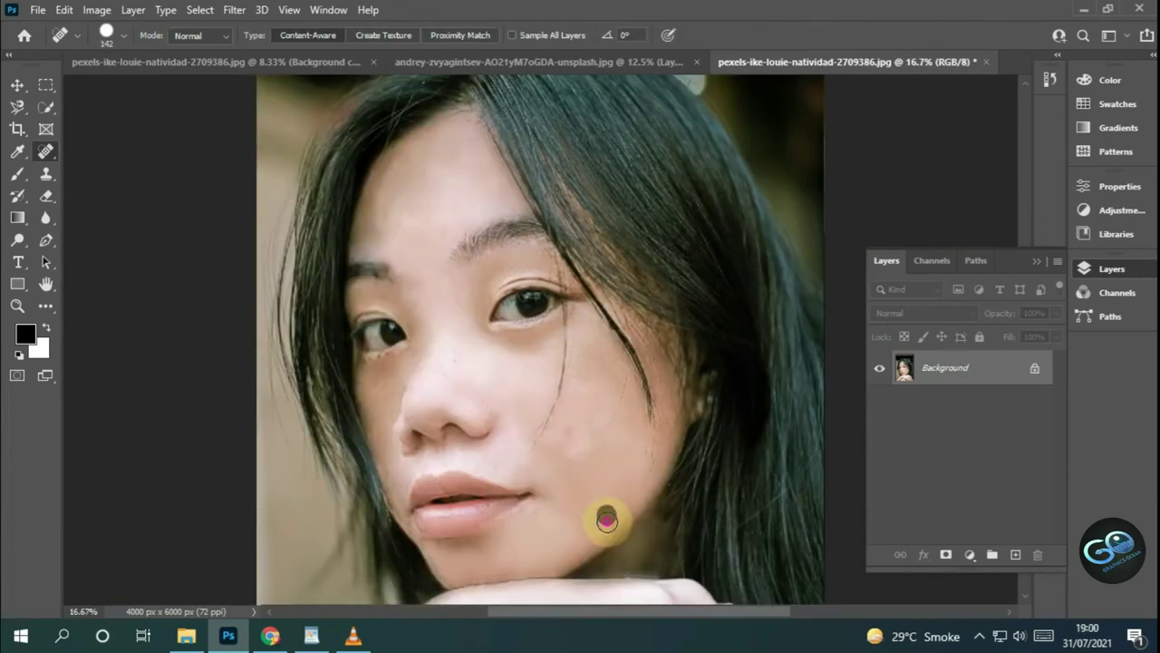
left_click_drag(564, 458, 669, 399)
left_click_drag(551, 436, 586, 453)
left_click(569, 454)
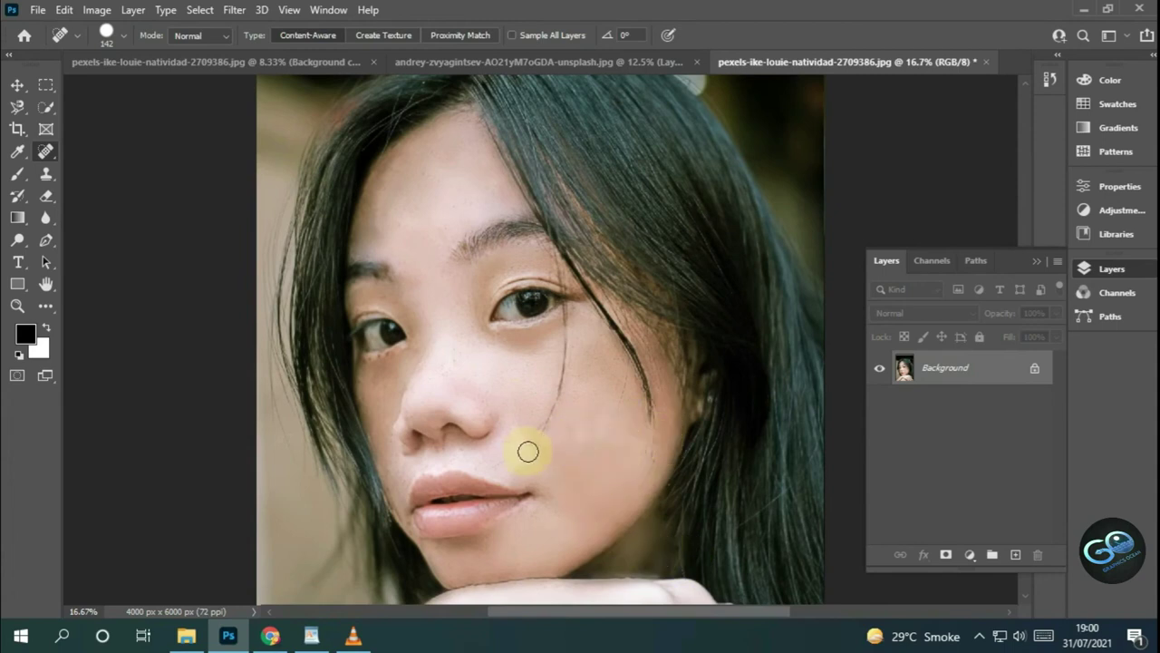
- Heal cheek freckles, shrinking the Spot Healing Brush to 63 then 34 px
scroll(530, 457, "up", 1)
scroll(523, 445, "up", 1)
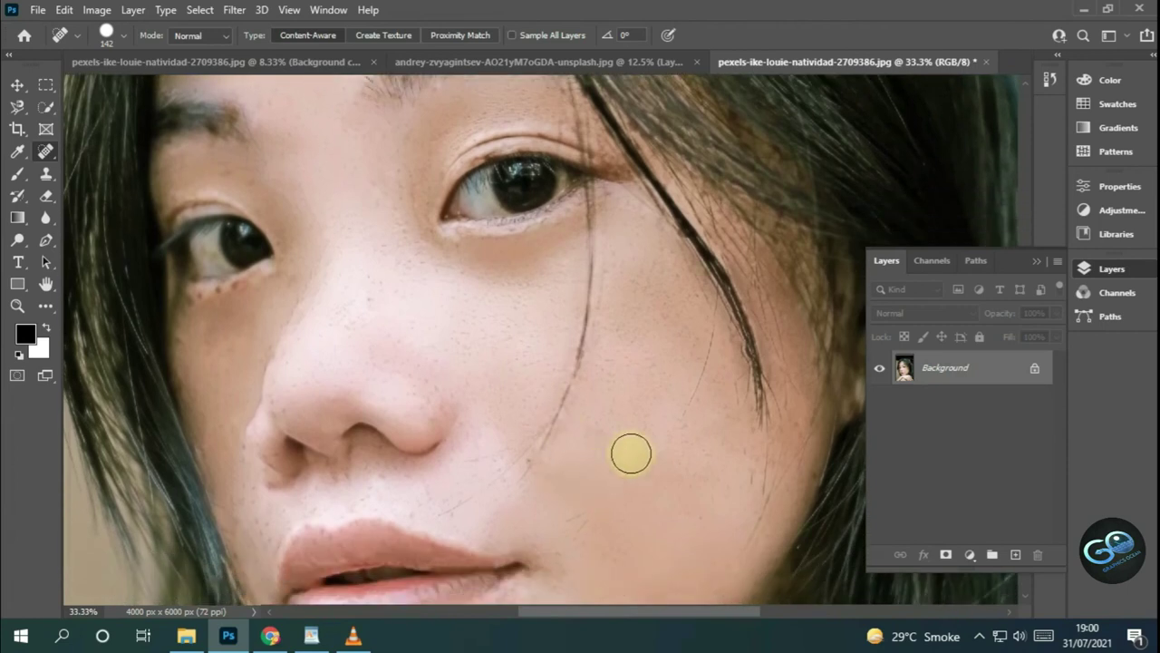
left_click(653, 459)
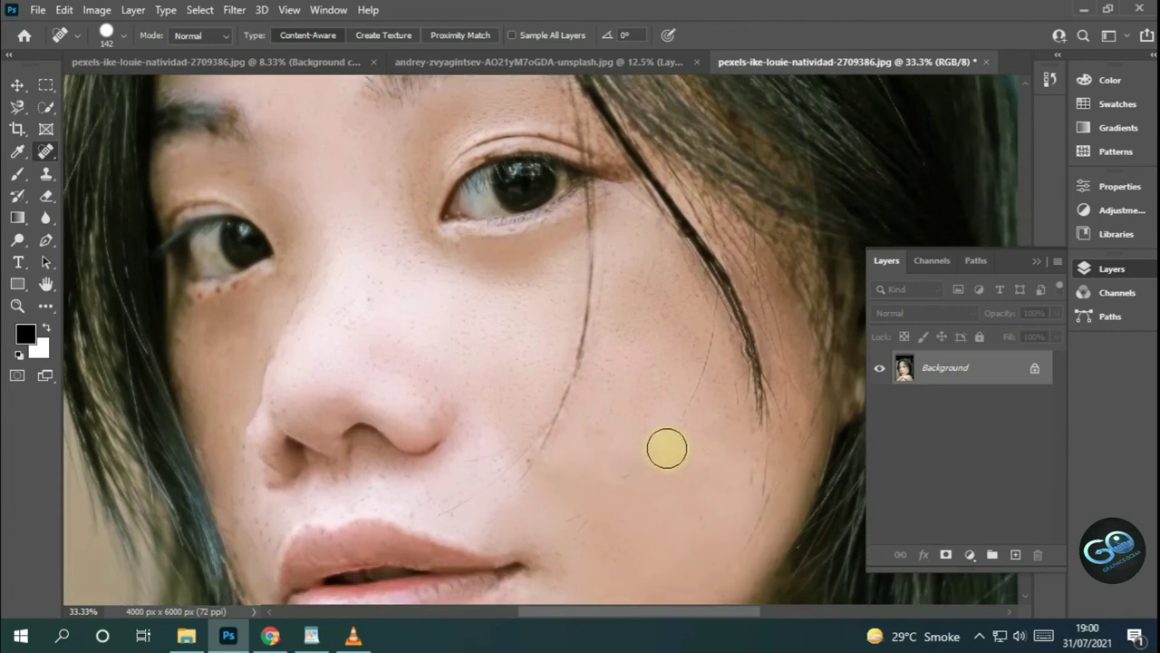
left_click(627, 480)
right_click(661, 481)
left_click_drag(777, 423, 726, 428)
left_click(567, 521)
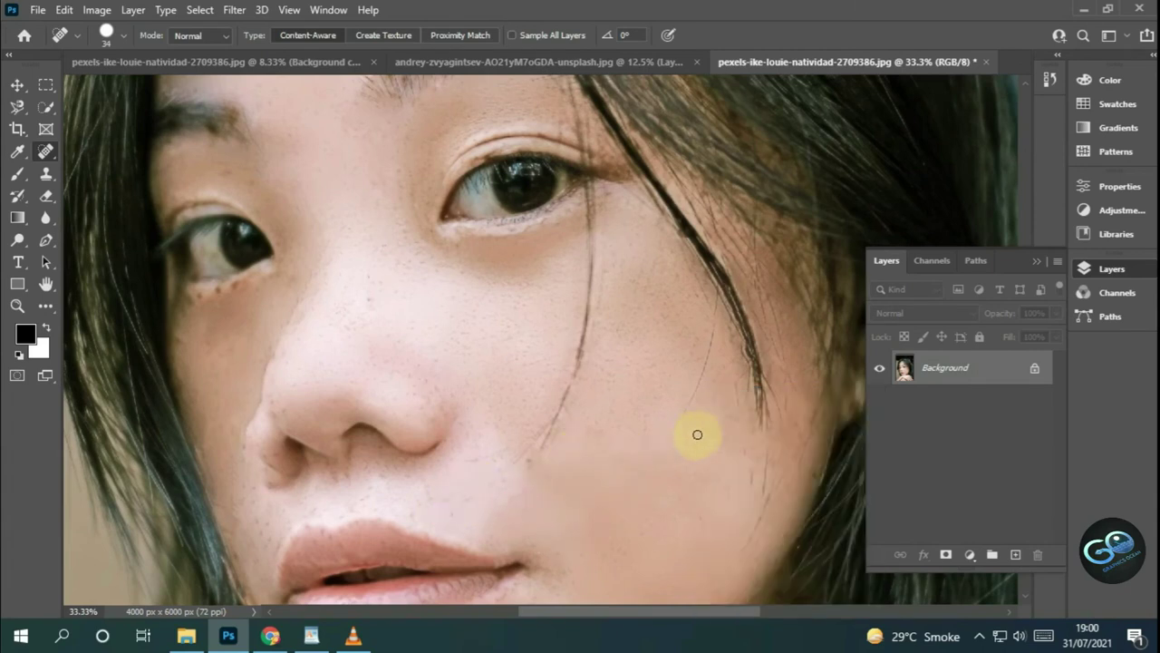
left_click_drag(663, 447, 646, 500)
scroll(646, 501, "down", 3)
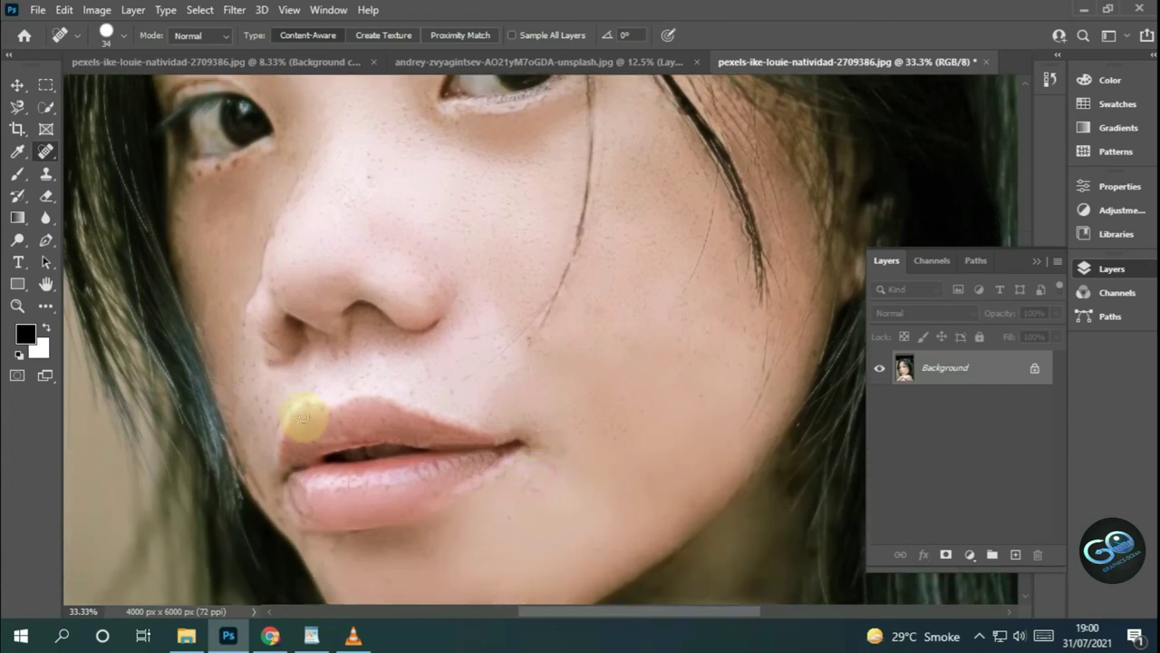
- Heal the spot by the left mouth corner, then cheek spots with a 75 px brush
left_click(258, 410)
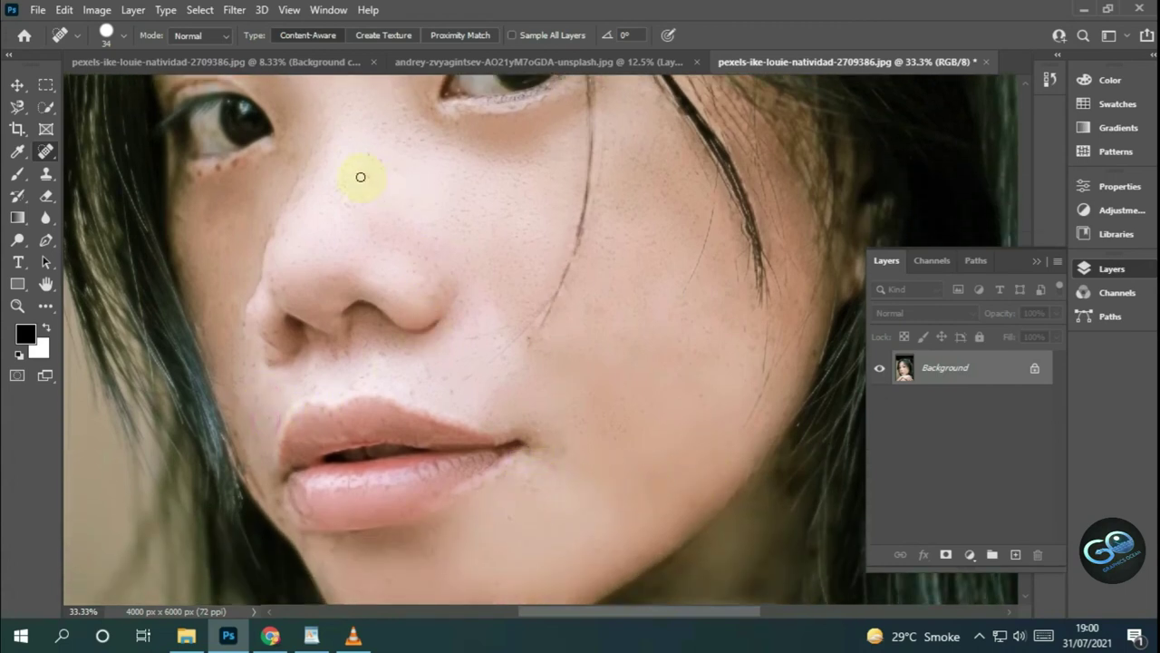
right_click(549, 281)
left_click_drag(634, 303, 645, 302)
left_click(353, 199)
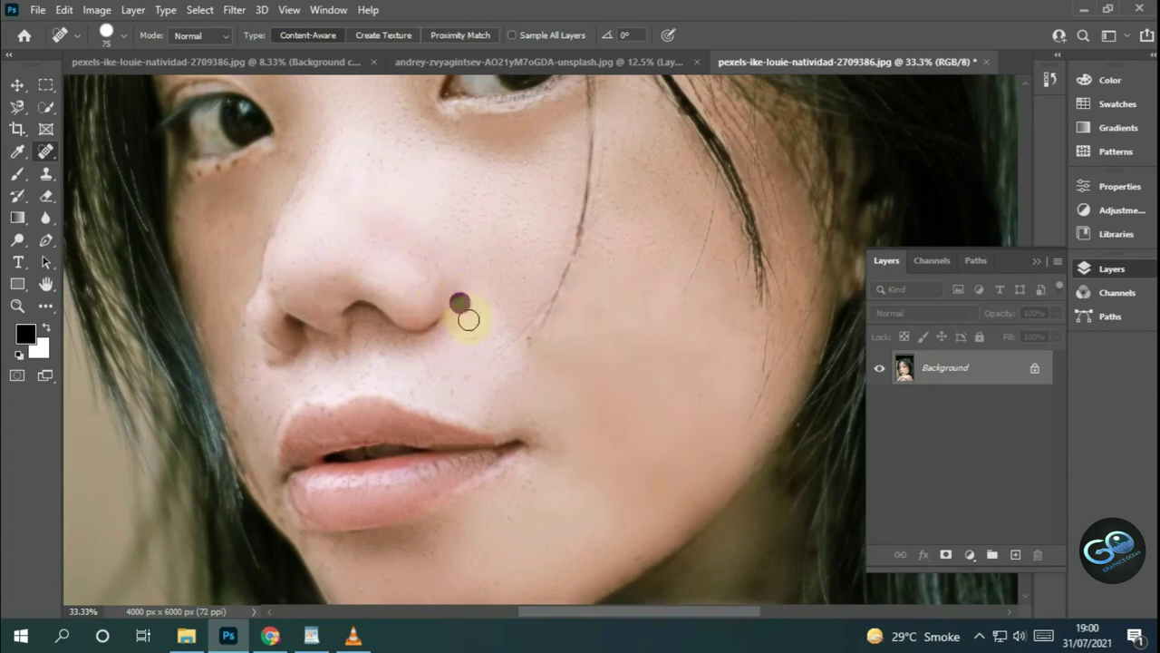
left_click(513, 378)
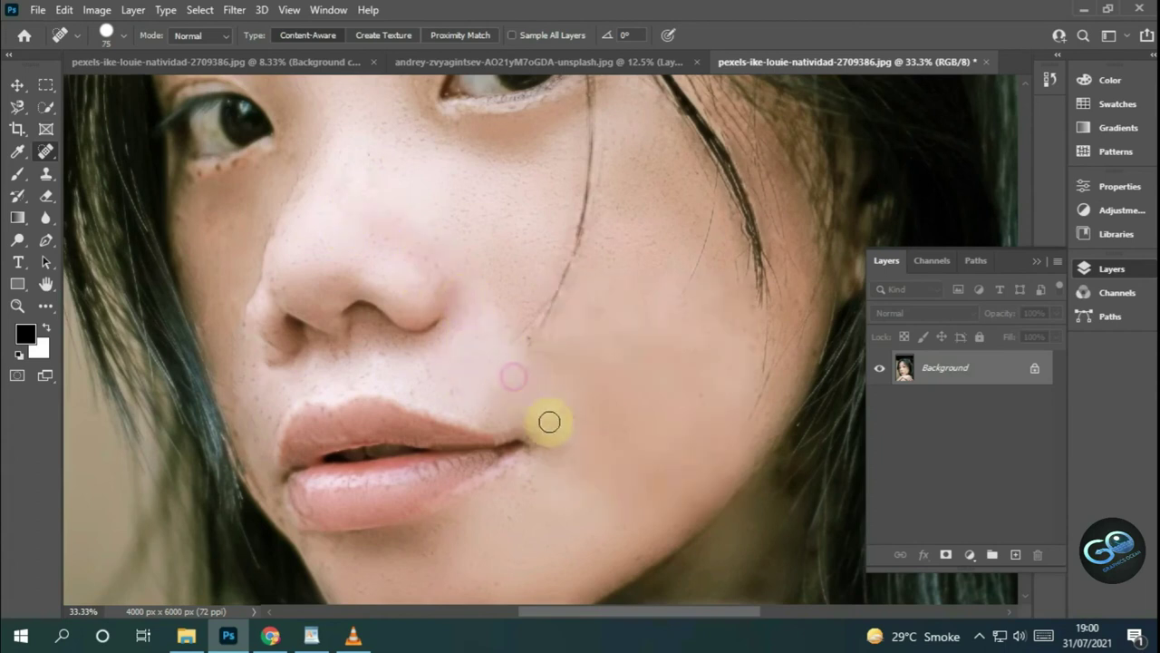
left_click(549, 455)
- Heal the spots above the upper lip and beside the nose, then zoom out to fit
scroll(593, 451, "down", 2)
scroll(656, 474, "down", 2)
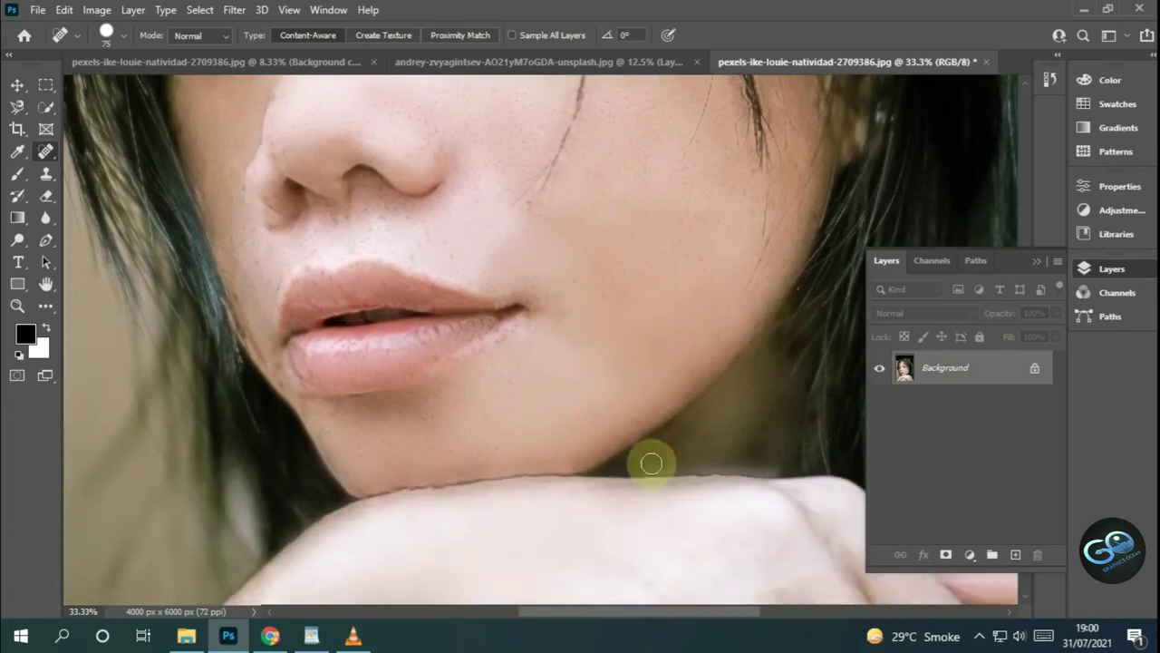
left_click(311, 249)
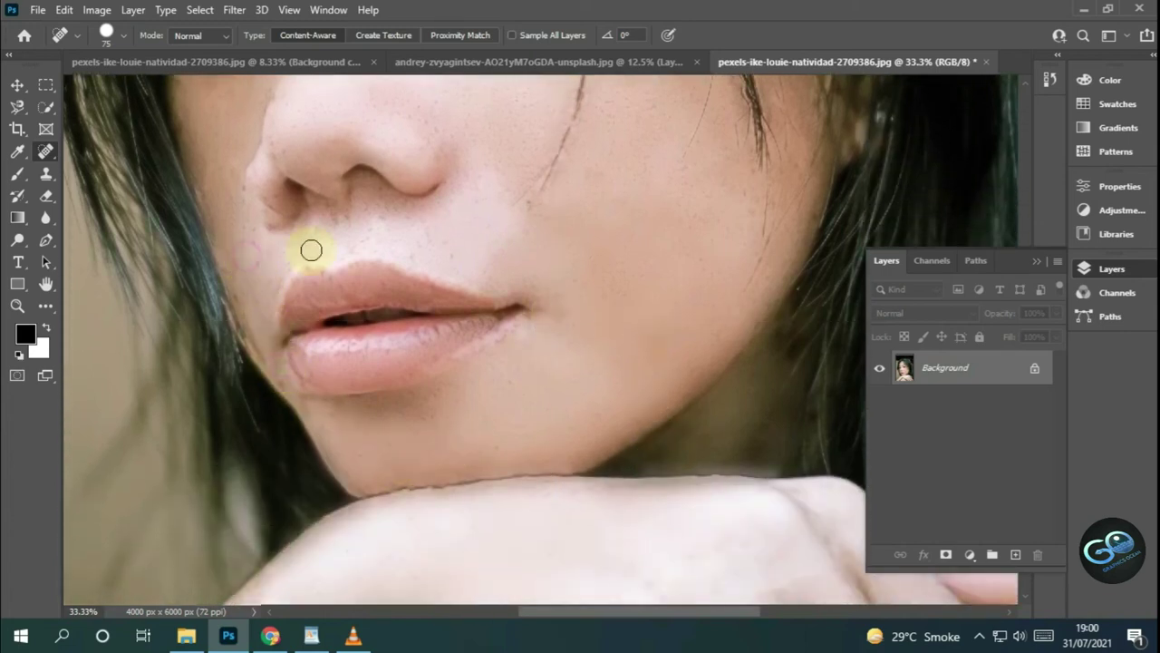
left_click_drag(262, 240, 252, 261)
scroll(262, 311, "up", 3)
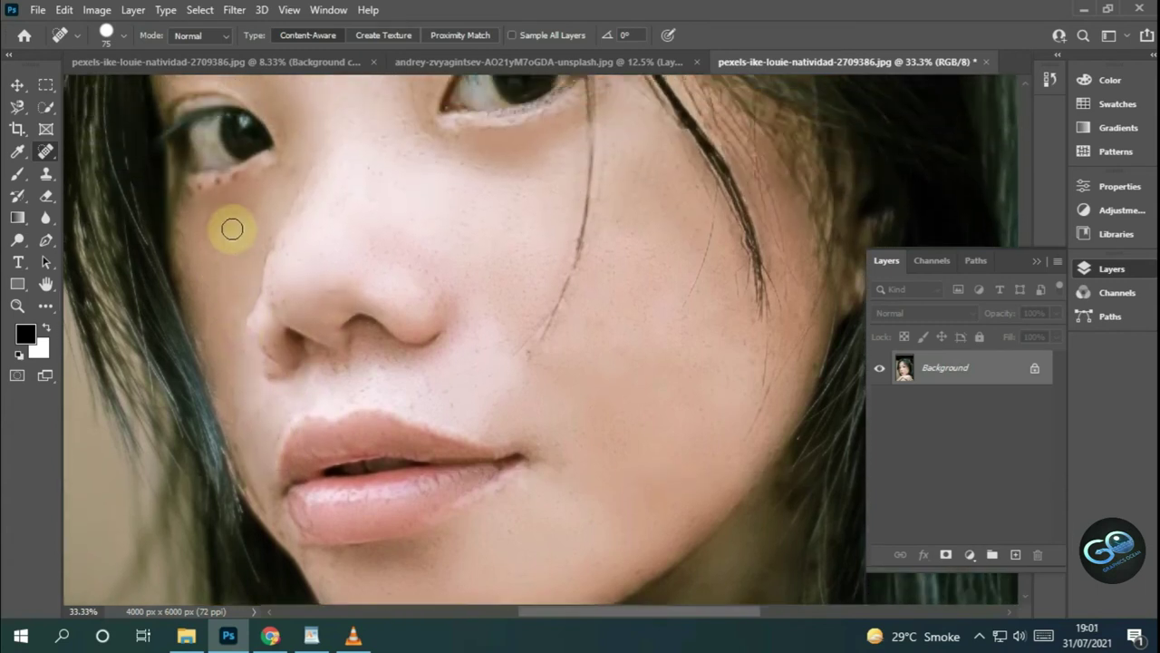
scroll(227, 228, "up", 3)
key("ctrl+minus")
key("ctrl+minus")
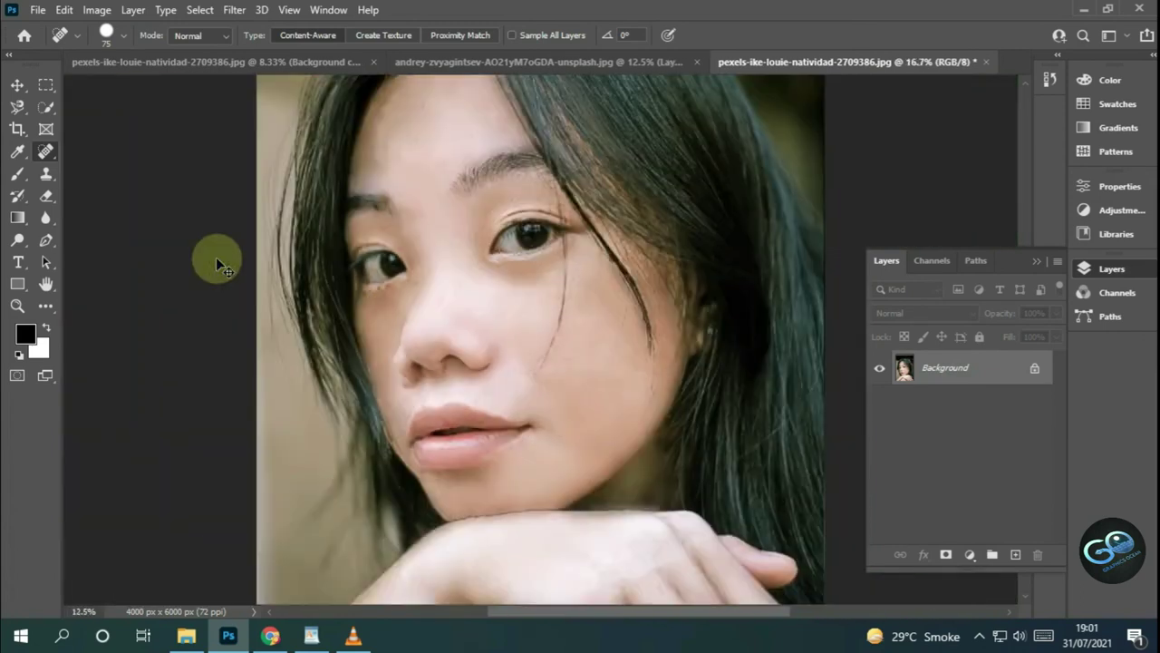
key("ctrl+minus")
key("ctrl+minus")
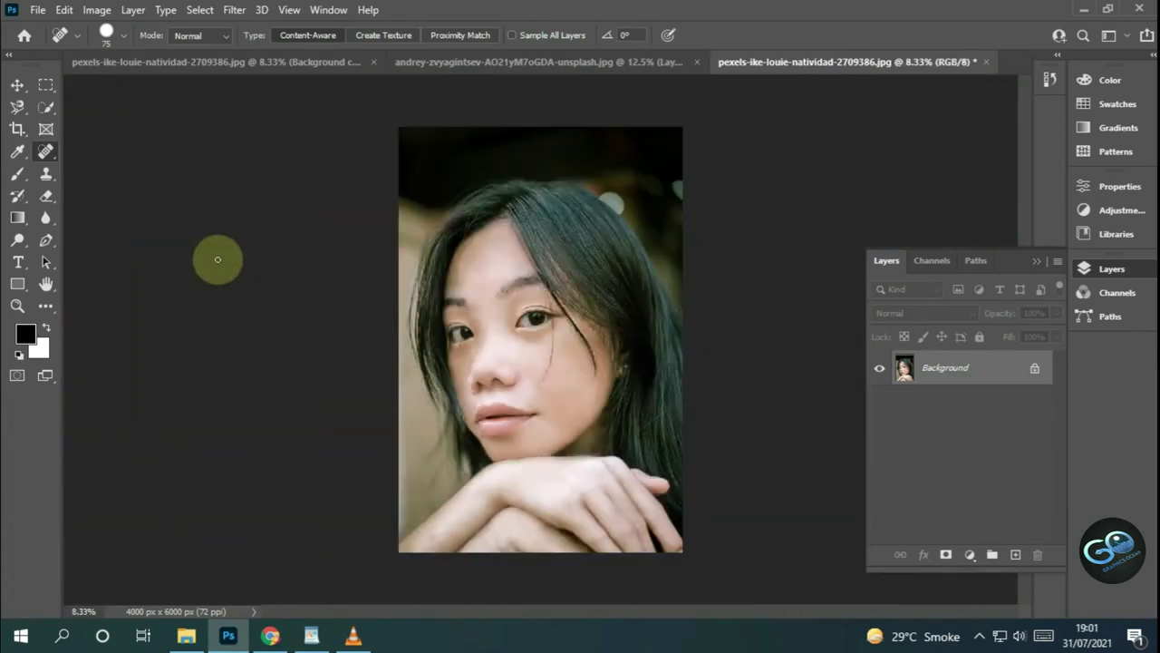
- In the Camera Raw Filter, set Temperature -18, Exposure +0.40 and Blacks -21
left_click(234, 10)
left_click(290, 137)
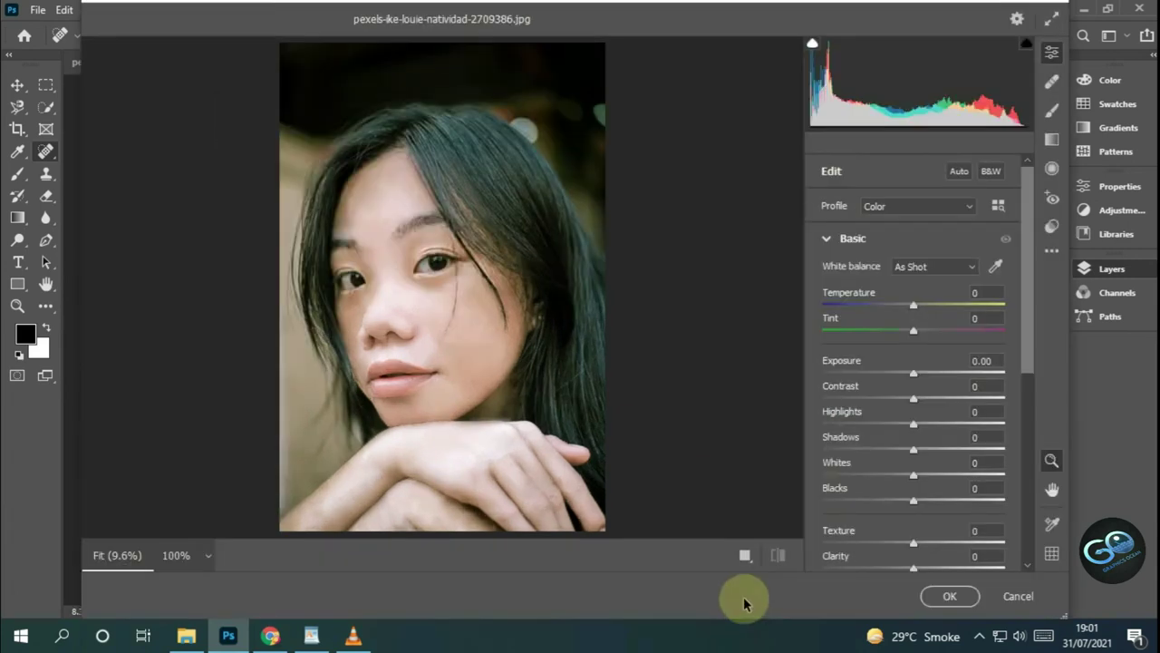
mouse_move(914, 305)
left_mouse_down()
mouse_move(896, 310)
mouse_move(917, 331)
left_mouse_up()
mouse_move(912, 375)
left_mouse_down()
mouse_move(957, 398)
mouse_move(919, 395)
mouse_move(894, 423)
mouse_move(919, 421)
mouse_move(910, 423)
left_mouse_up()
scroll(904, 424, "down", 2)
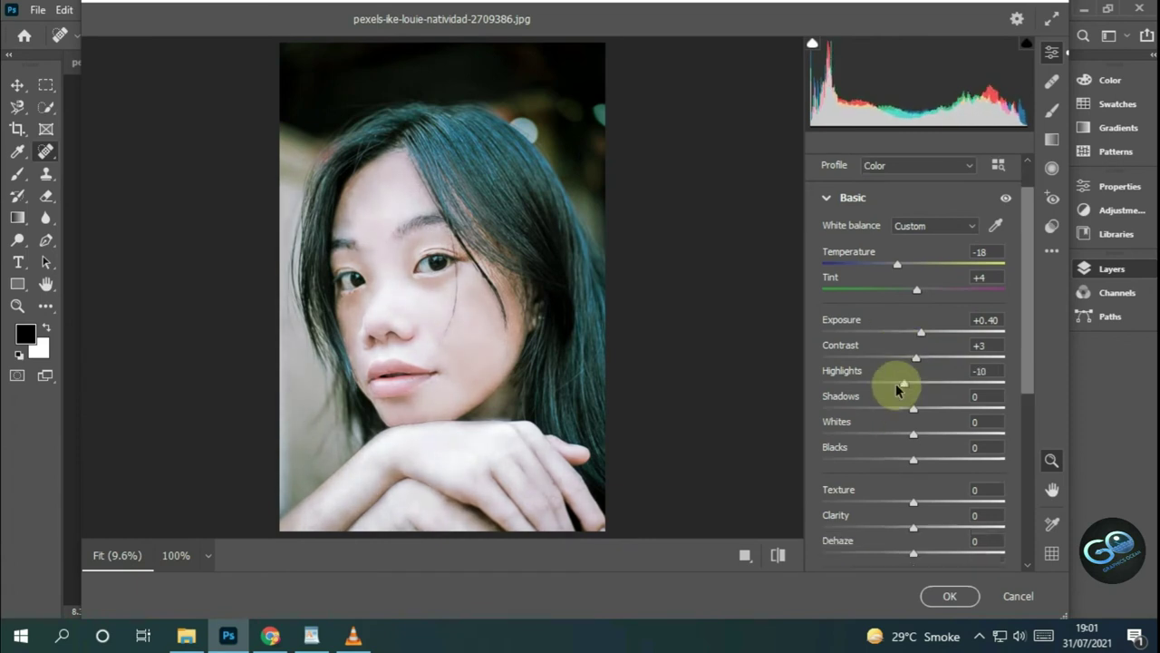
mouse_move(912, 371)
left_mouse_down()
mouse_move(925, 371)
mouse_move(910, 373)
left_mouse_up()
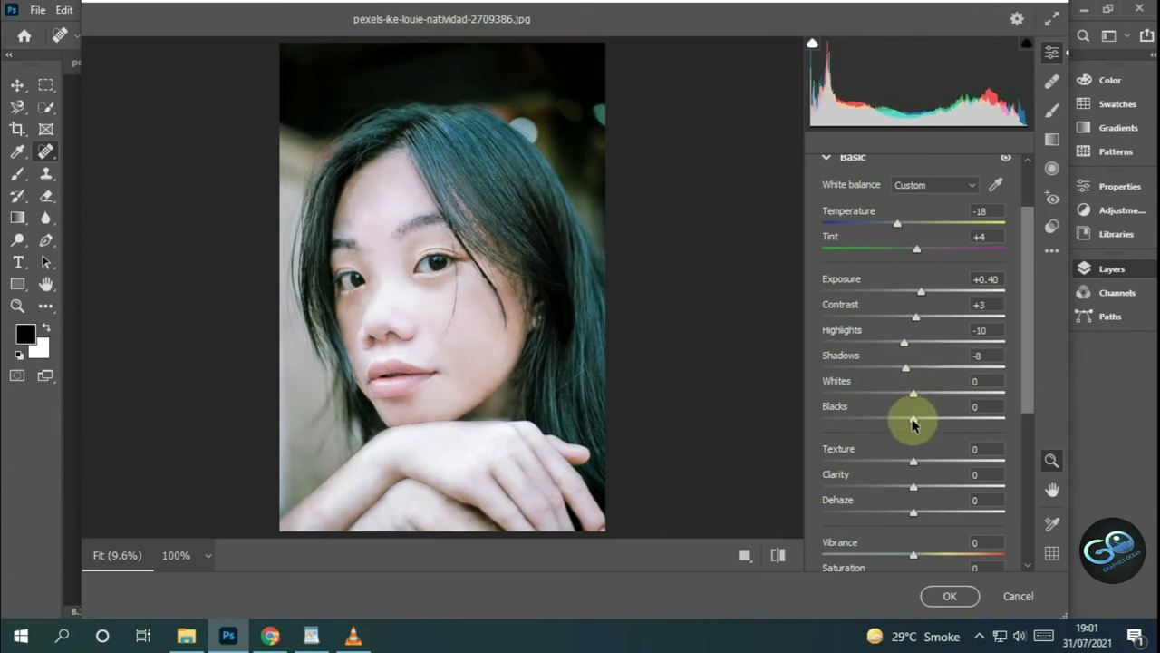
left_click_drag(913, 420, 894, 418)
- Set Clarity +12, Vibrance +45, Saturation -10, and tint the shadows blue (hue 234)
scroll(894, 416, "down", 2)
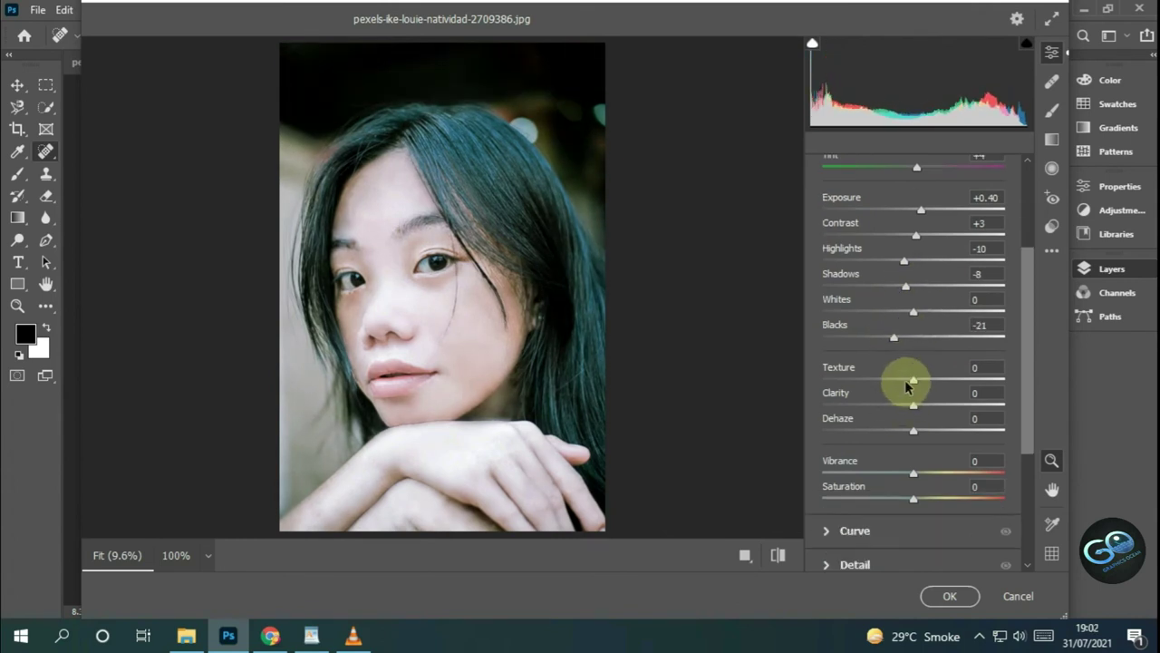
mouse_move(927, 381)
left_mouse_down()
mouse_move(916, 381)
mouse_move(925, 407)
mouse_move(957, 437)
mouse_move(894, 432)
mouse_move(912, 434)
mouse_move(925, 473)
mouse_move(969, 472)
mouse_move(901, 472)
mouse_move(975, 469)
left_mouse_up()
mouse_move(913, 498)
left_mouse_down()
mouse_move(933, 495)
mouse_move(891, 498)
mouse_move(905, 497)
left_mouse_up()
scroll(888, 433, "down", 5)
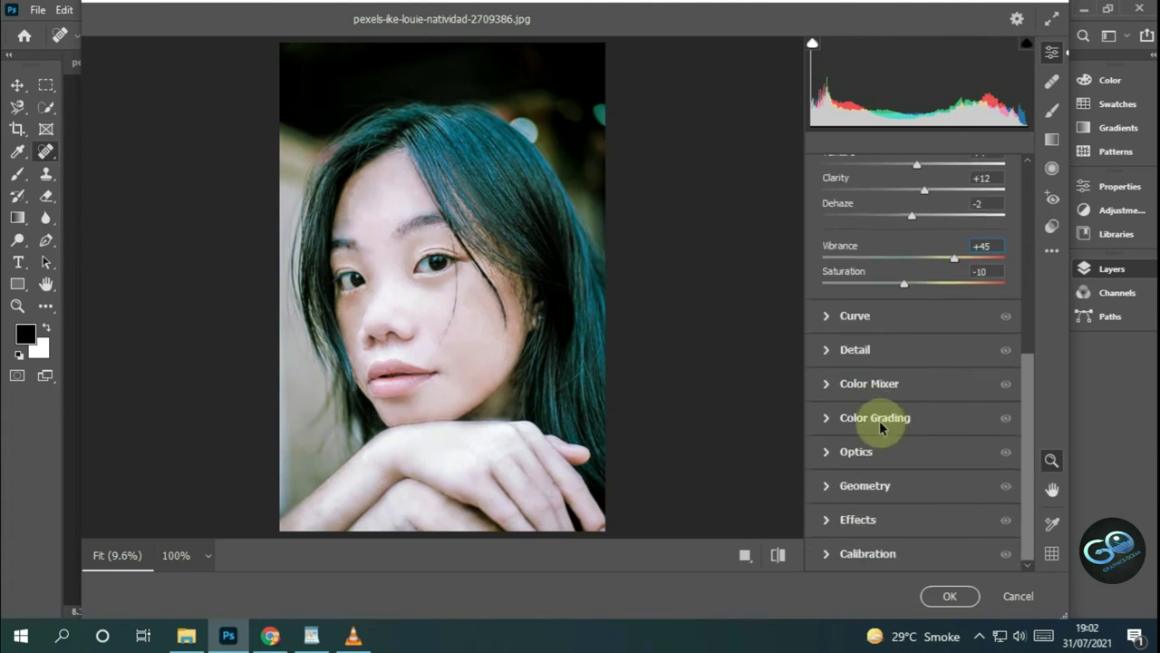
left_click(834, 419)
mouse_move(858, 425)
left_mouse_down()
mouse_move(855, 442)
mouse_move(869, 443)
mouse_move(849, 451)
mouse_move(885, 446)
mouse_move(840, 445)
mouse_move(884, 427)
mouse_move(840, 452)
mouse_move(857, 459)
left_mouse_up()
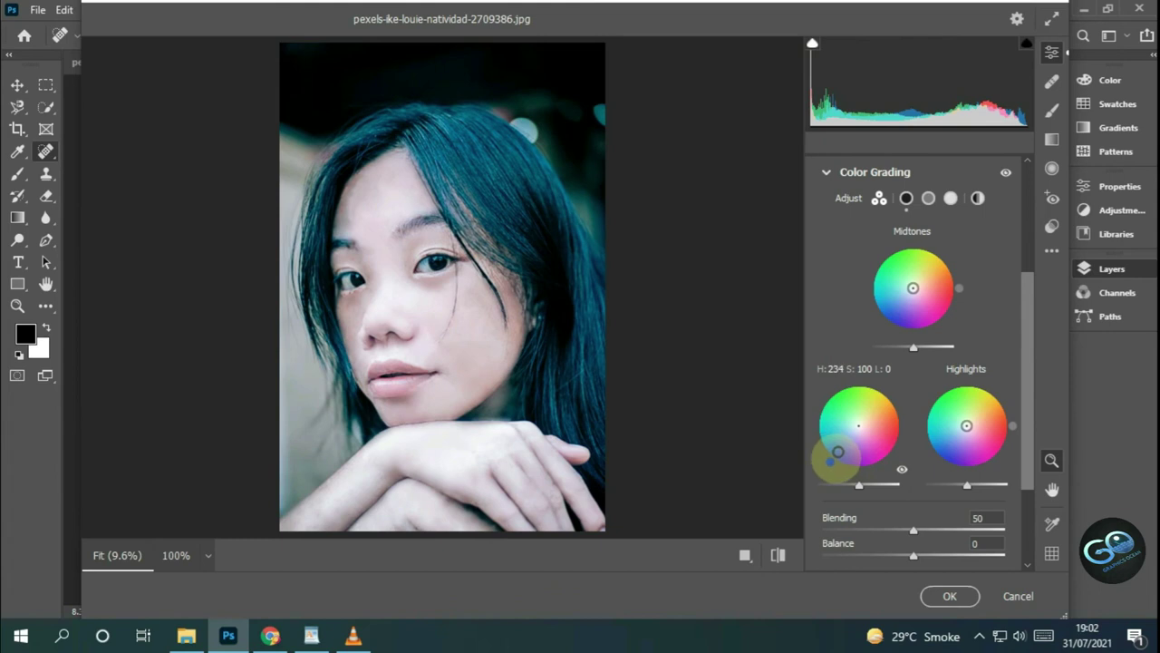
- Tint the highlights slightly teal and fine-tune the blue shadow hue in Color Grading
mouse_move(967, 426)
left_mouse_down()
mouse_move(950, 420)
mouse_move(955, 435)
left_mouse_up()
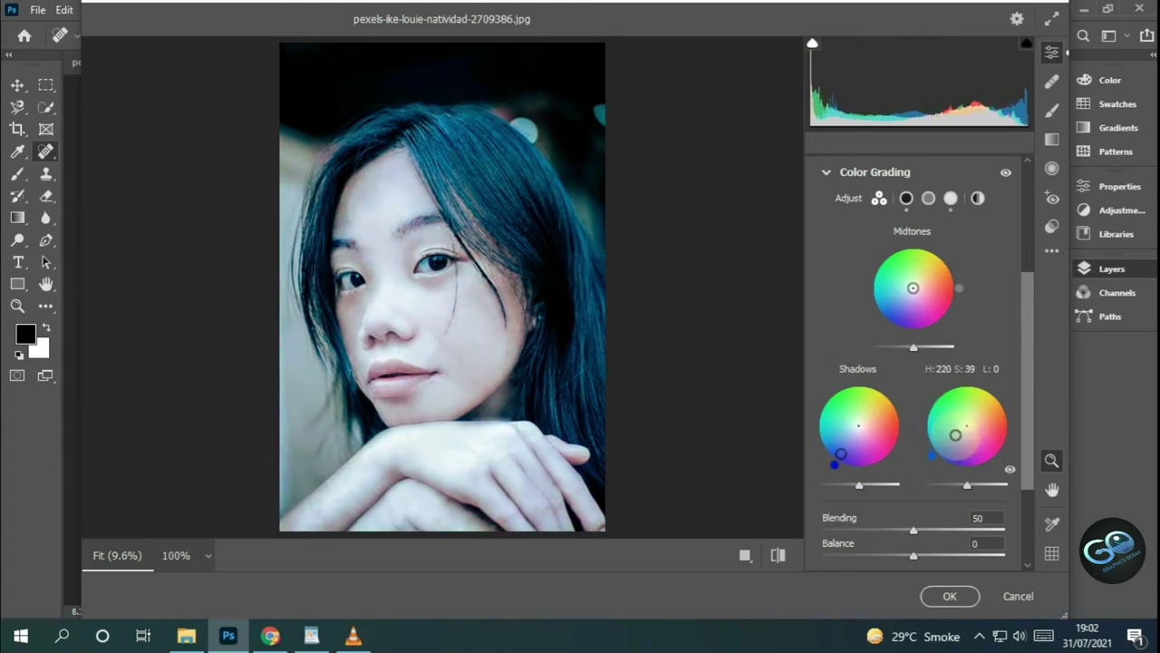
mouse_move(839, 453)
left_mouse_down()
mouse_move(842, 415)
mouse_move(853, 429)
left_mouse_up()
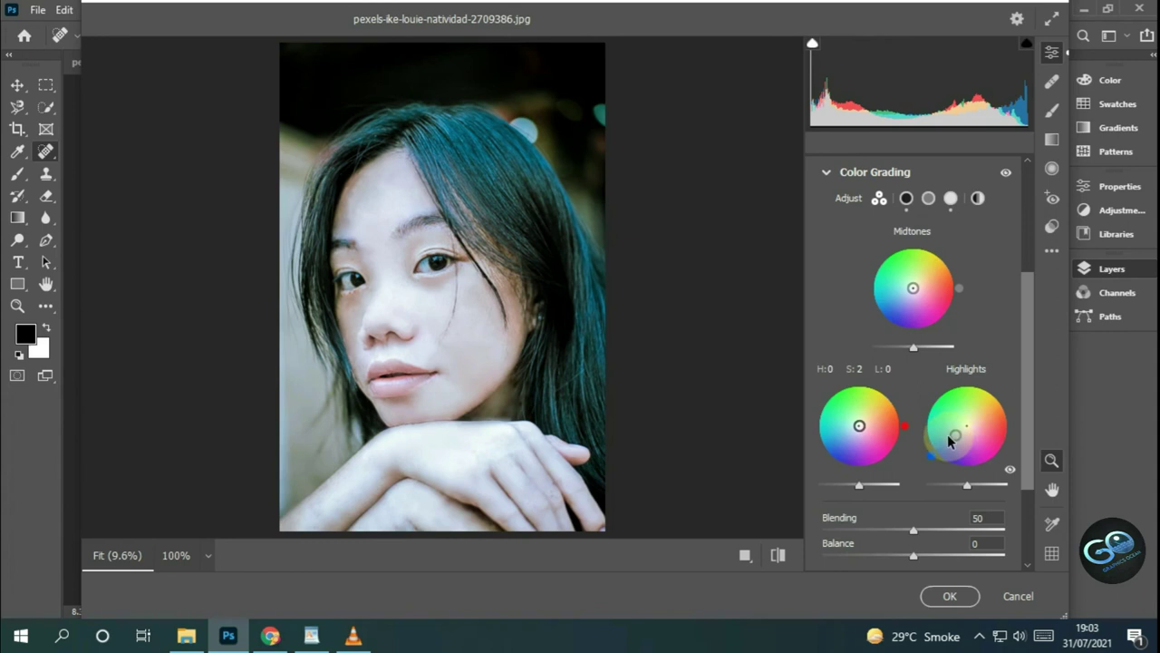
left_click_drag(956, 435, 963, 428)
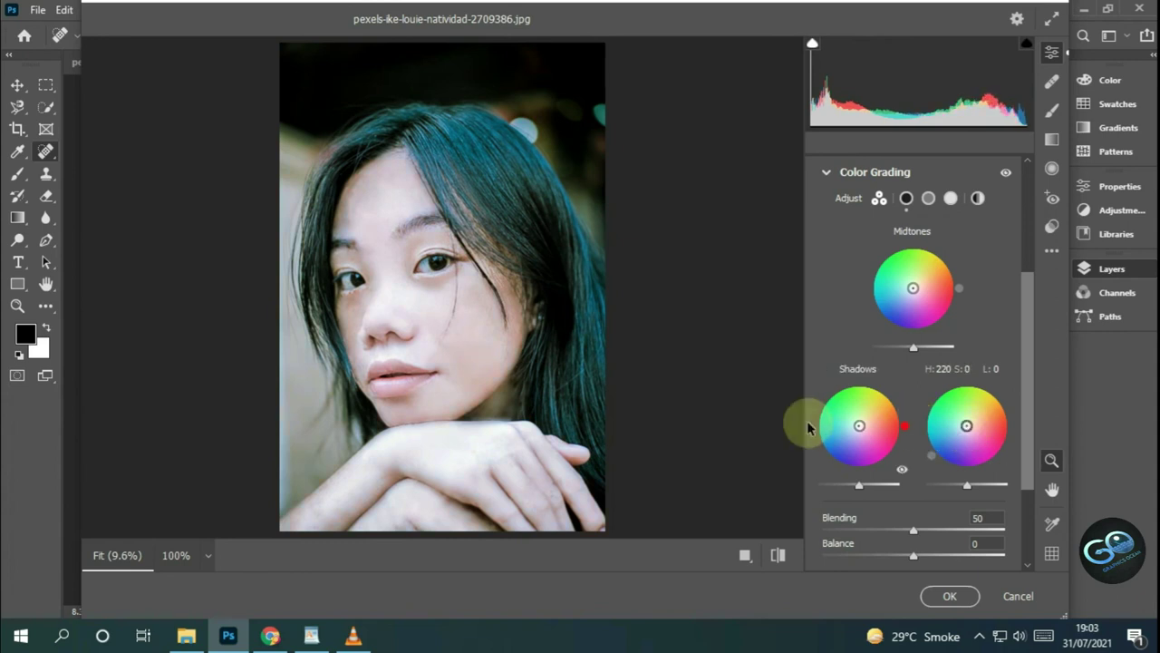
scroll(891, 457, "down", 2)
scroll(891, 458, "down", 1)
- Reset Blending to 50, set Balance +7 and Midtones luminance to 37
mouse_move(912, 421)
left_mouse_down()
mouse_move(937, 422)
mouse_move(859, 427)
mouse_move(919, 419)
mouse_move(934, 395)
left_mouse_up()
double_click(934, 396)
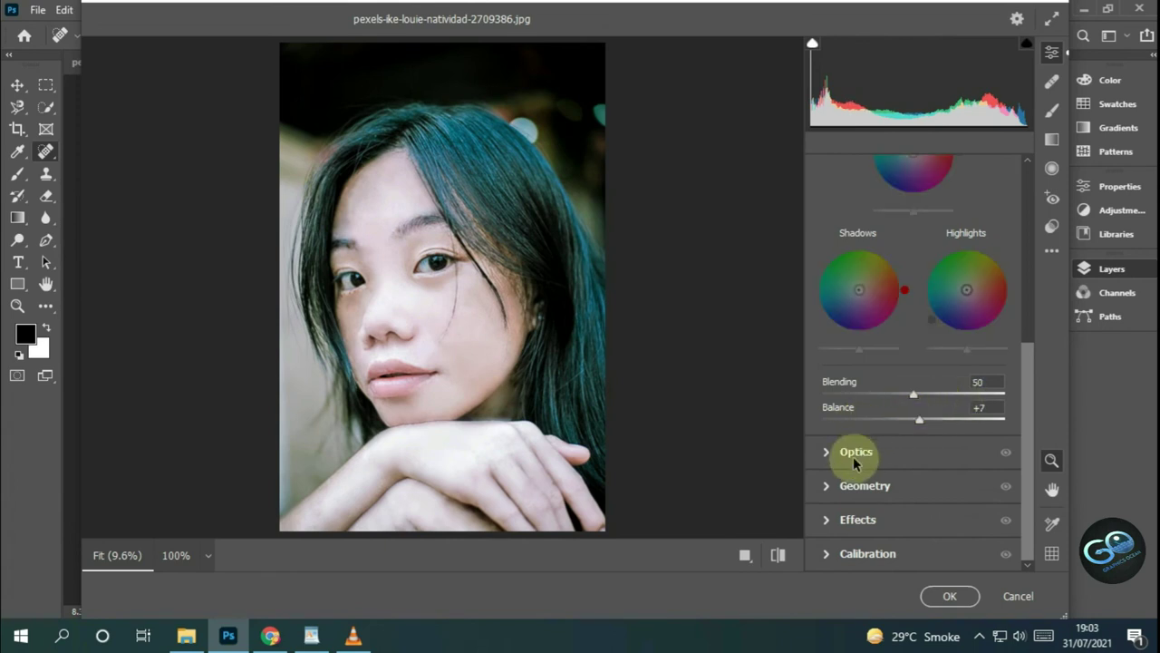
scroll(907, 426, "up", 1)
scroll(952, 392, "up", 2)
mouse_move(911, 374)
left_mouse_down()
mouse_move(948, 379)
mouse_move(914, 381)
left_mouse_up()
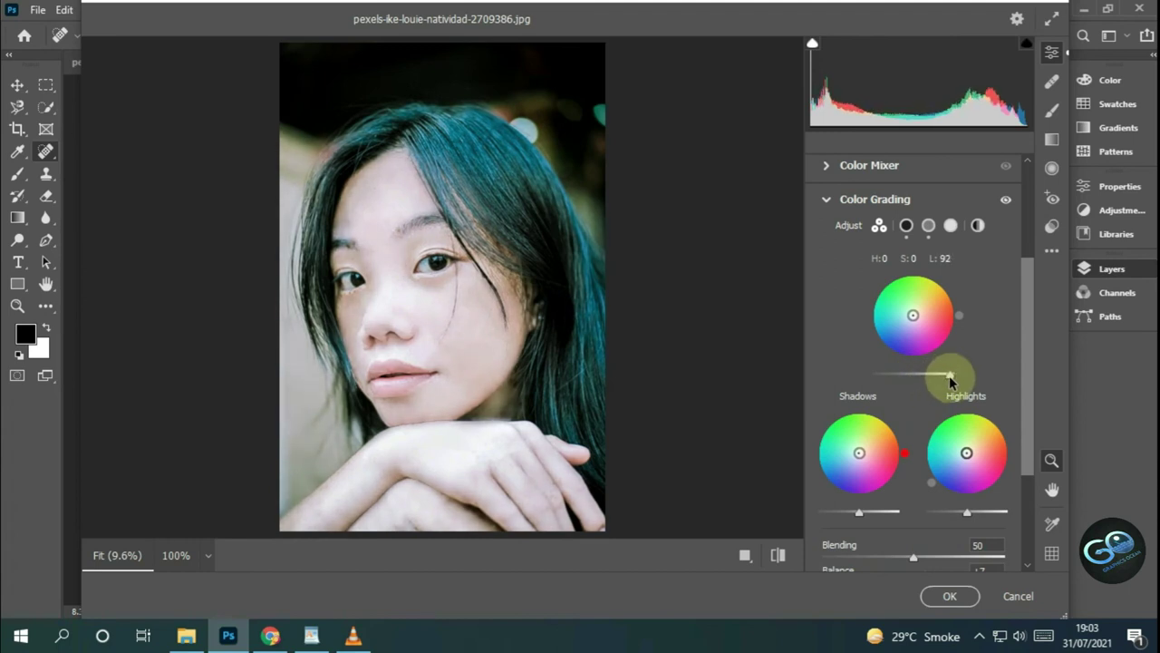
left_click_drag(950, 381, 911, 383)
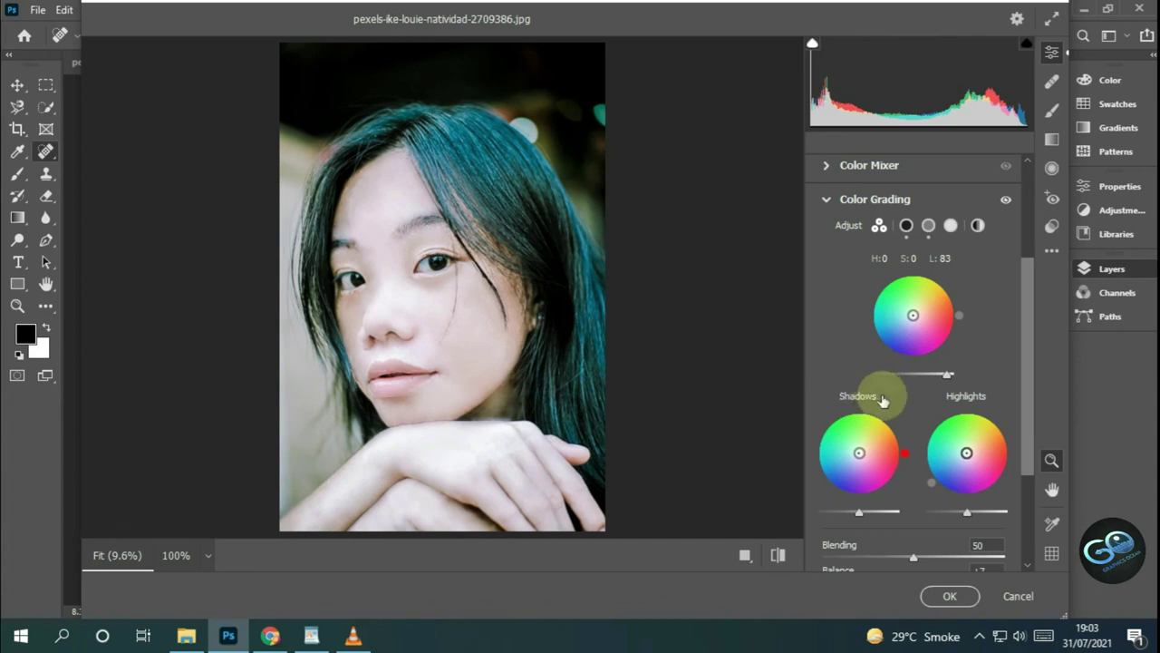
mouse_move(917, 381)
left_mouse_down()
mouse_move(902, 375)
mouse_move(928, 375)
left_mouse_up()
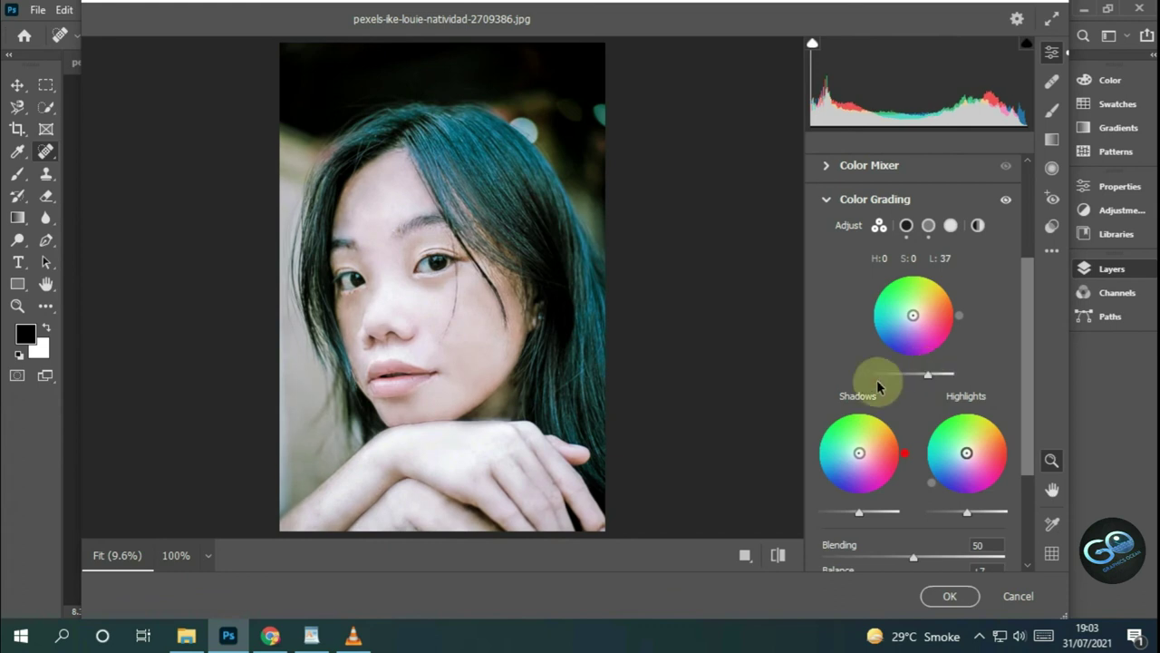
scroll(933, 272, "down", 4)
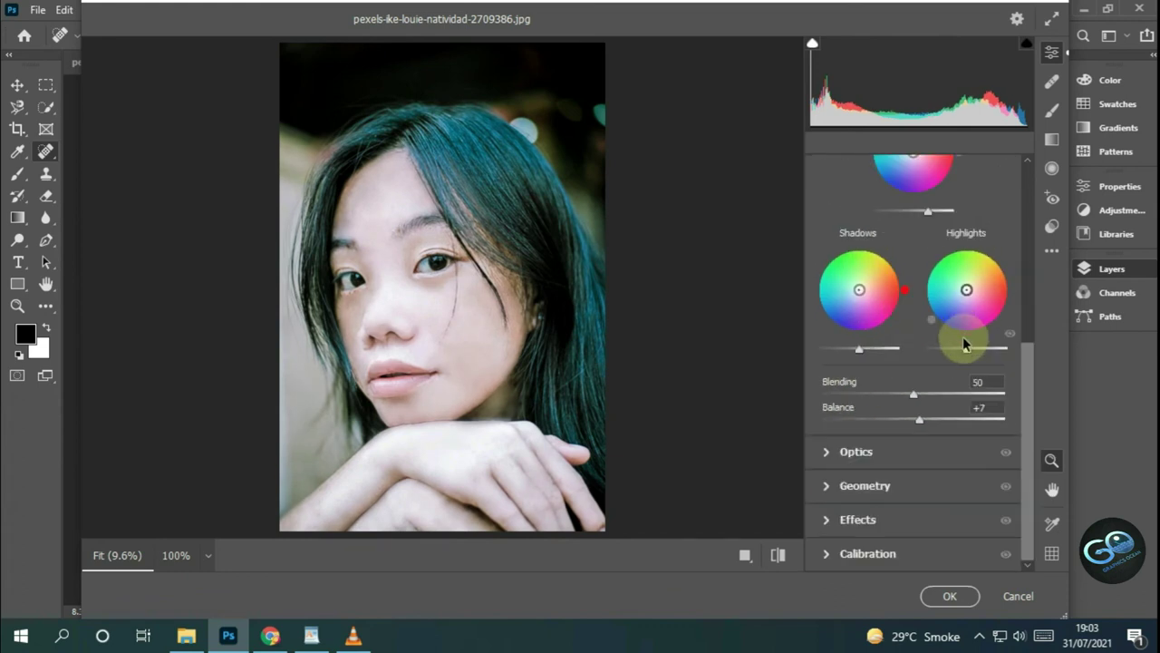
- Add a +10 vignette in the Camera Raw Effects panel
left_click(937, 519)
left_click_drag(849, 516, 850, 516)
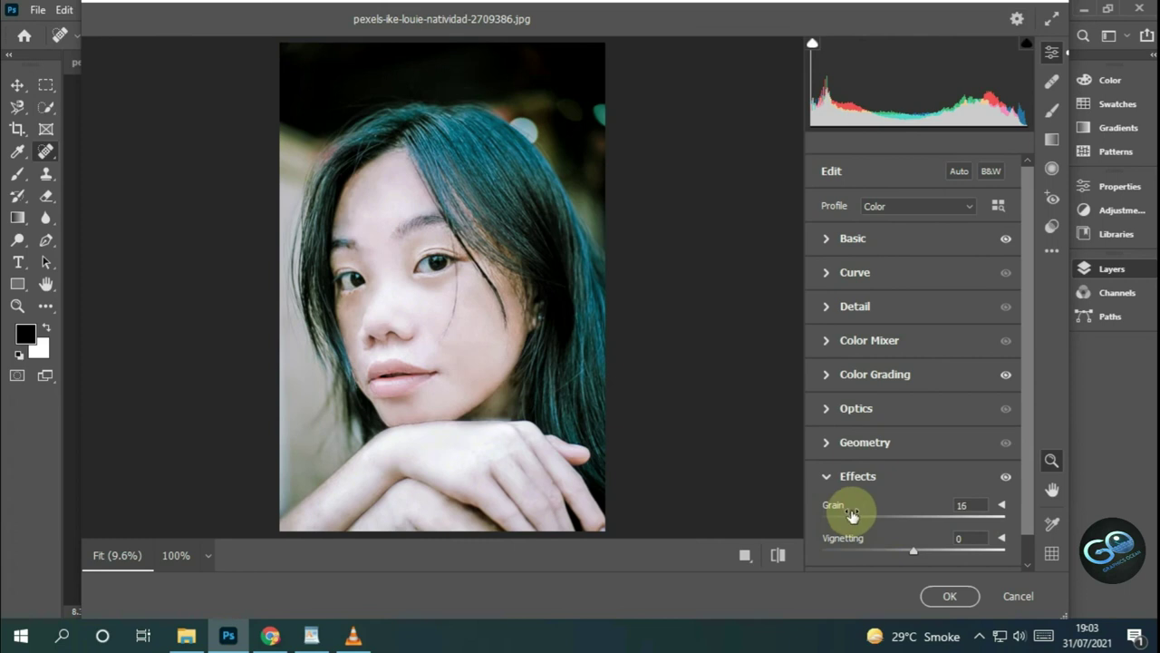
scroll(889, 524, "down", 1)
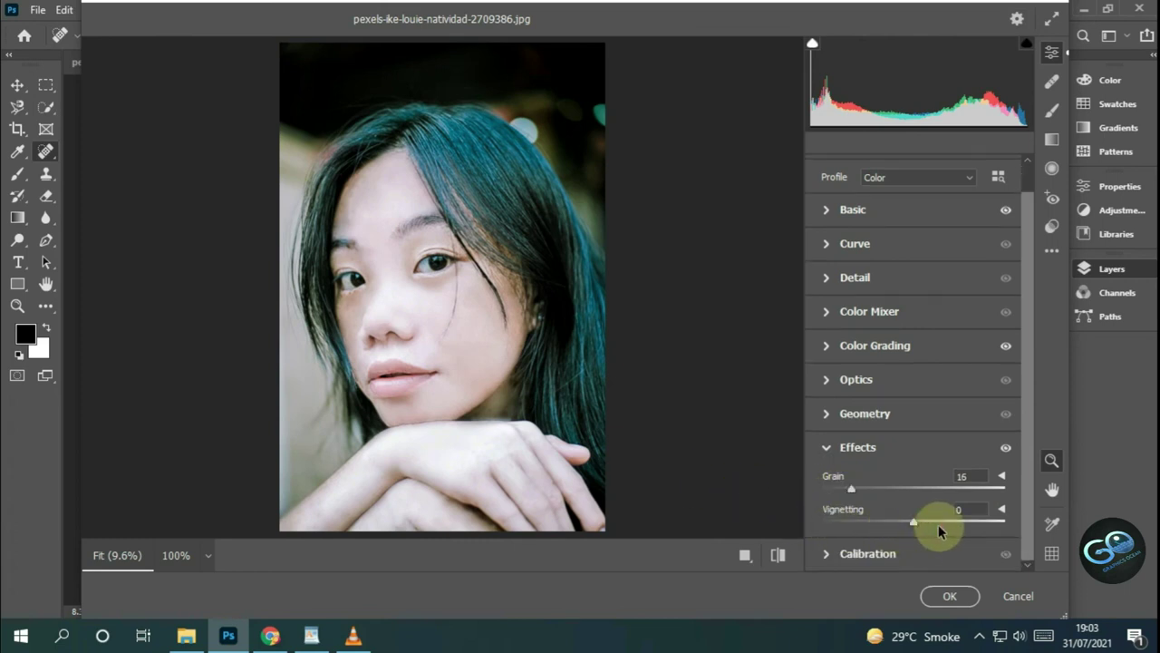
left_click_drag(912, 526, 926, 528)
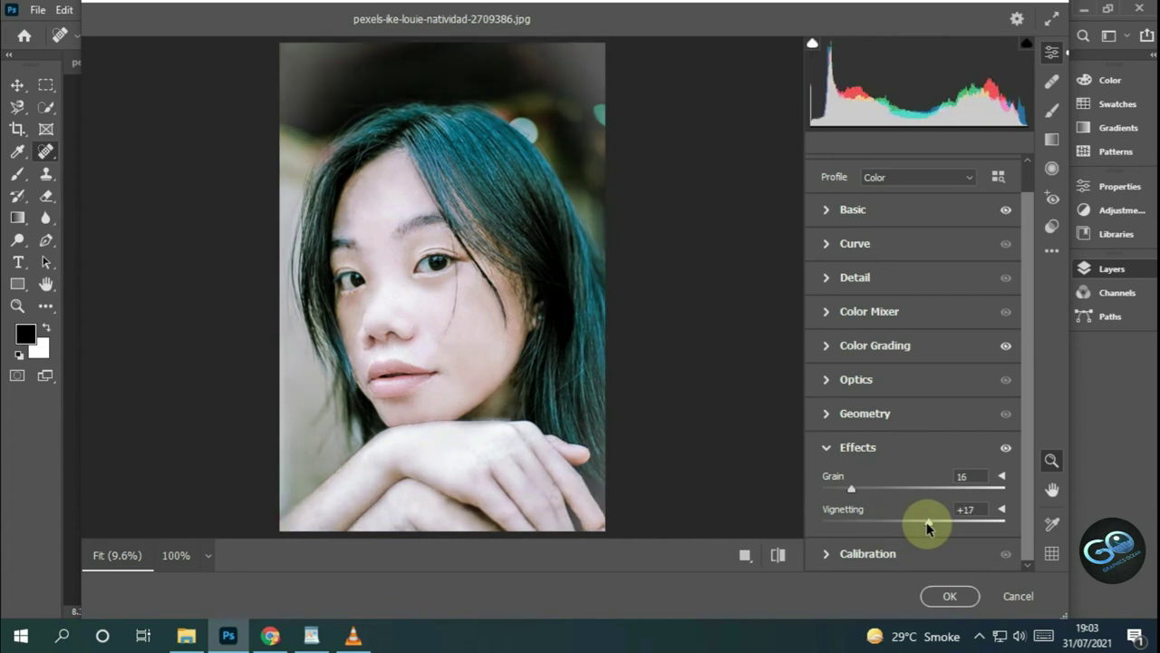
left_click_drag(927, 528, 922, 527)
scroll(946, 407, "up", 1)
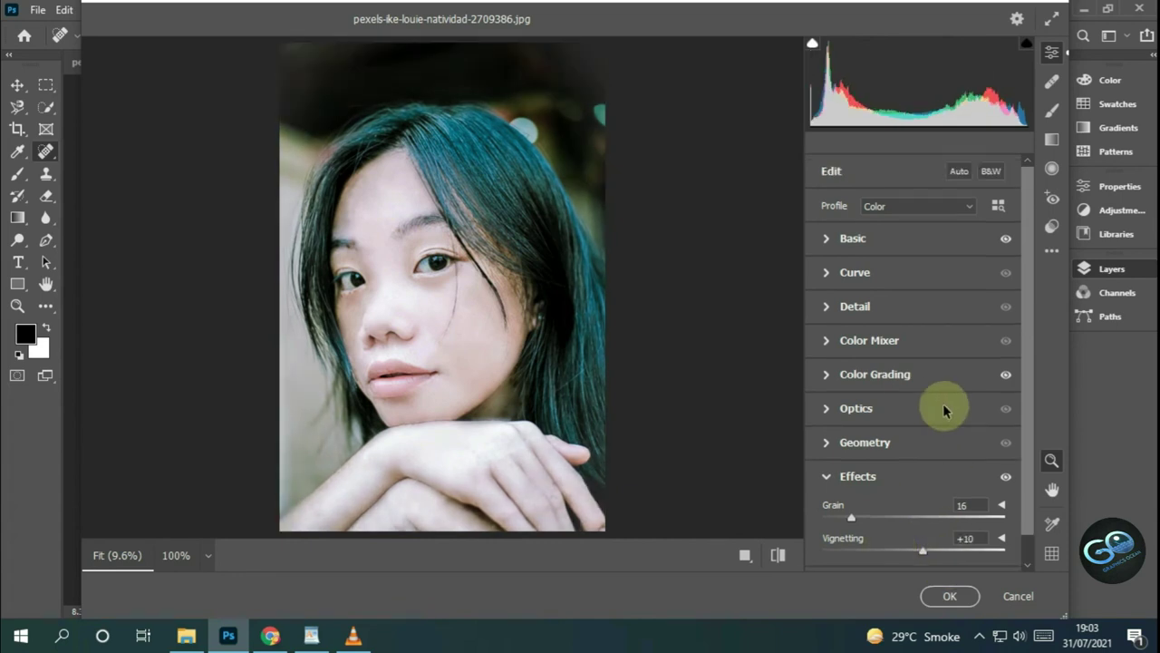
- Set Temperature -12 and Tint +20 in Basic, then apply the Camera Raw edits
left_click(878, 239)
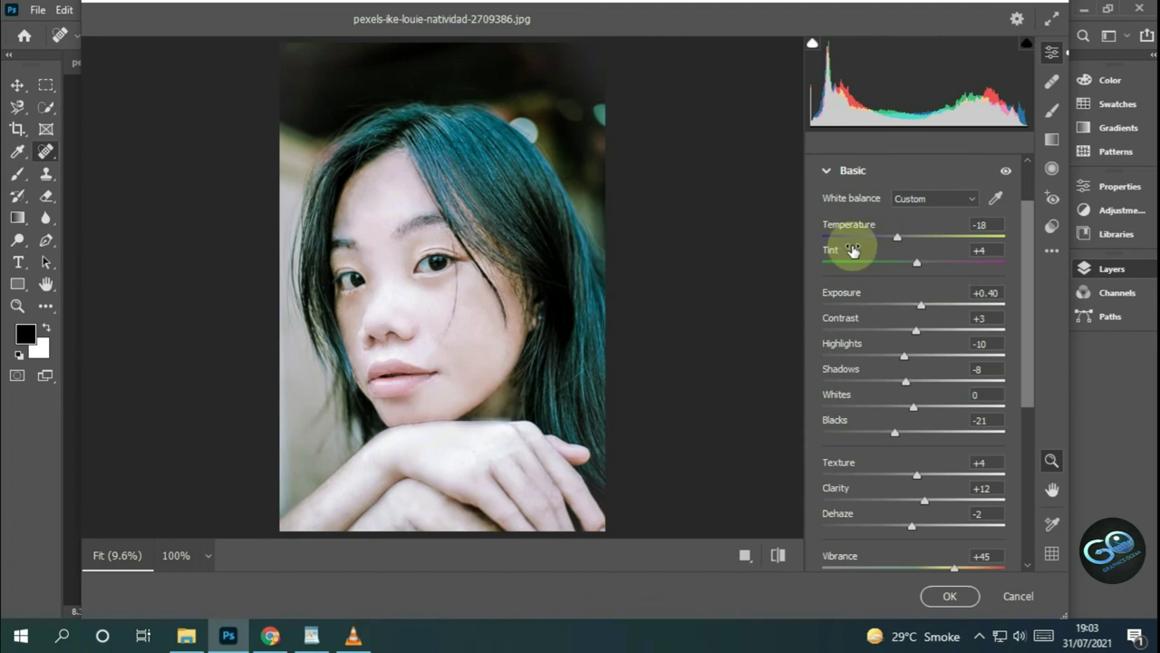
mouse_move(899, 240)
left_mouse_down()
mouse_move(931, 238)
mouse_move(894, 250)
mouse_move(905, 240)
mouse_move(932, 265)
left_mouse_up()
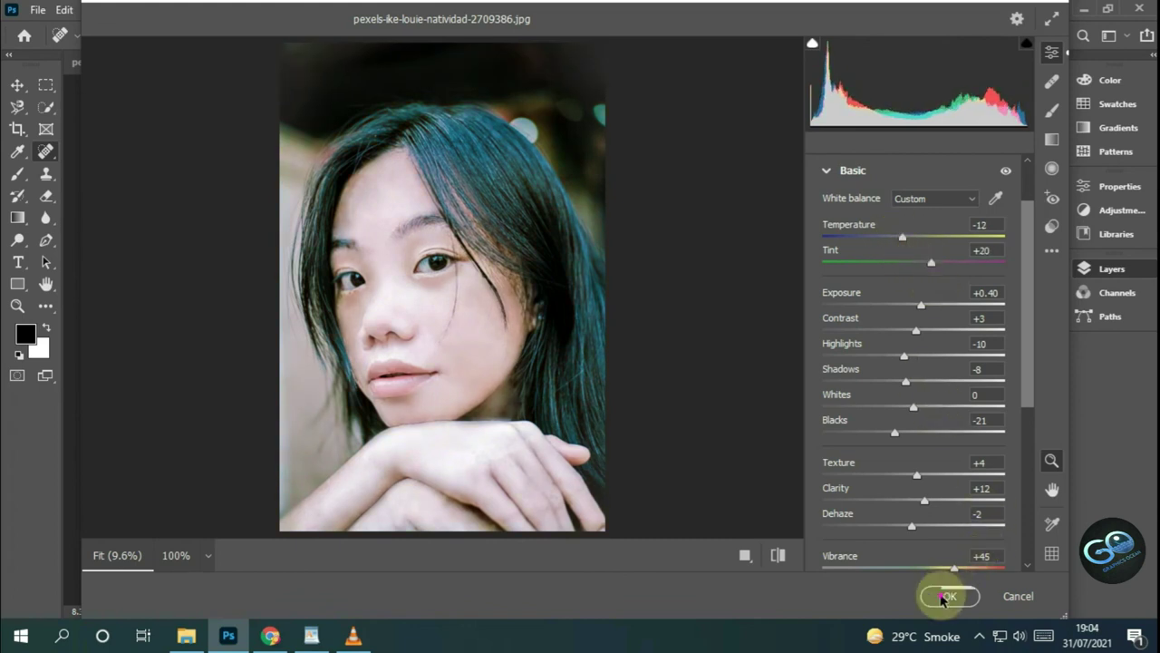
left_click(943, 596)
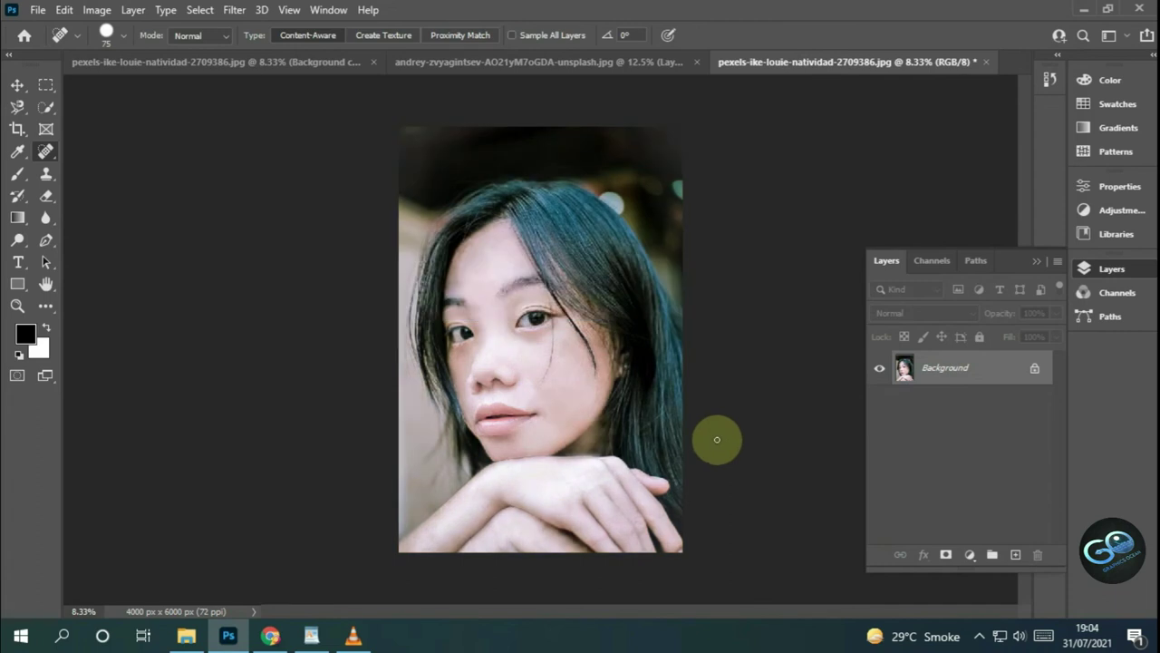
- Zoom in on the face and duplicate the Background layer
key("ctrl+plus")
key("ctrl+plus")
scroll(676, 430, "down", 2)
key("ctrl+plus")
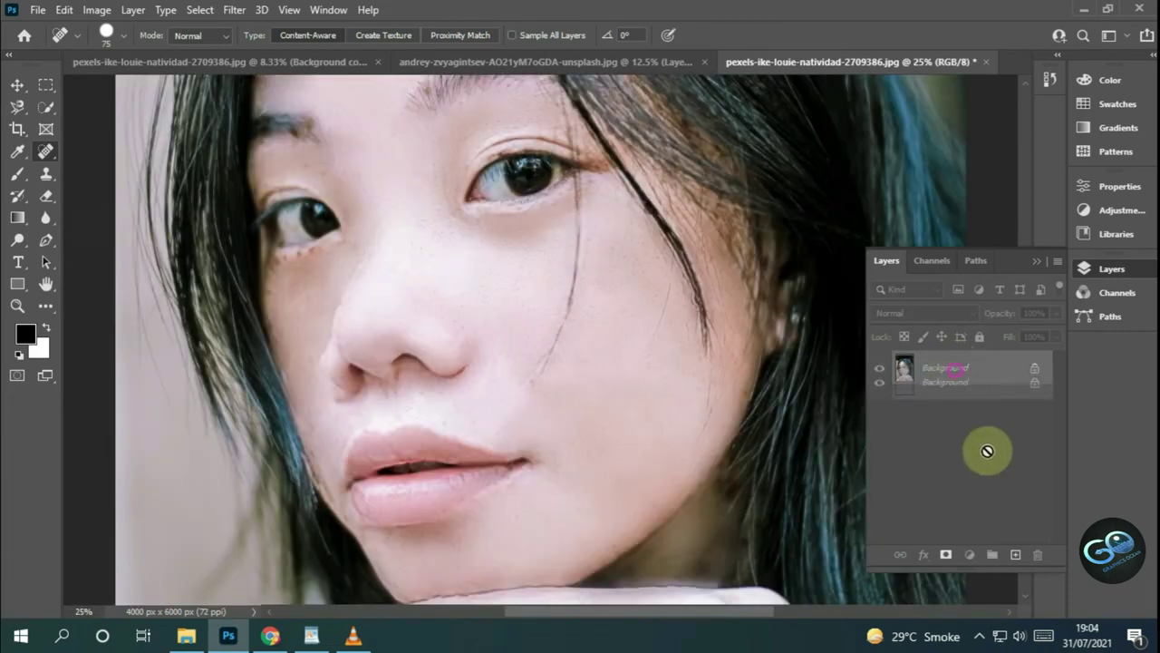
left_click_drag(987, 450, 1015, 554)
scroll(227, 252, "down", 1)
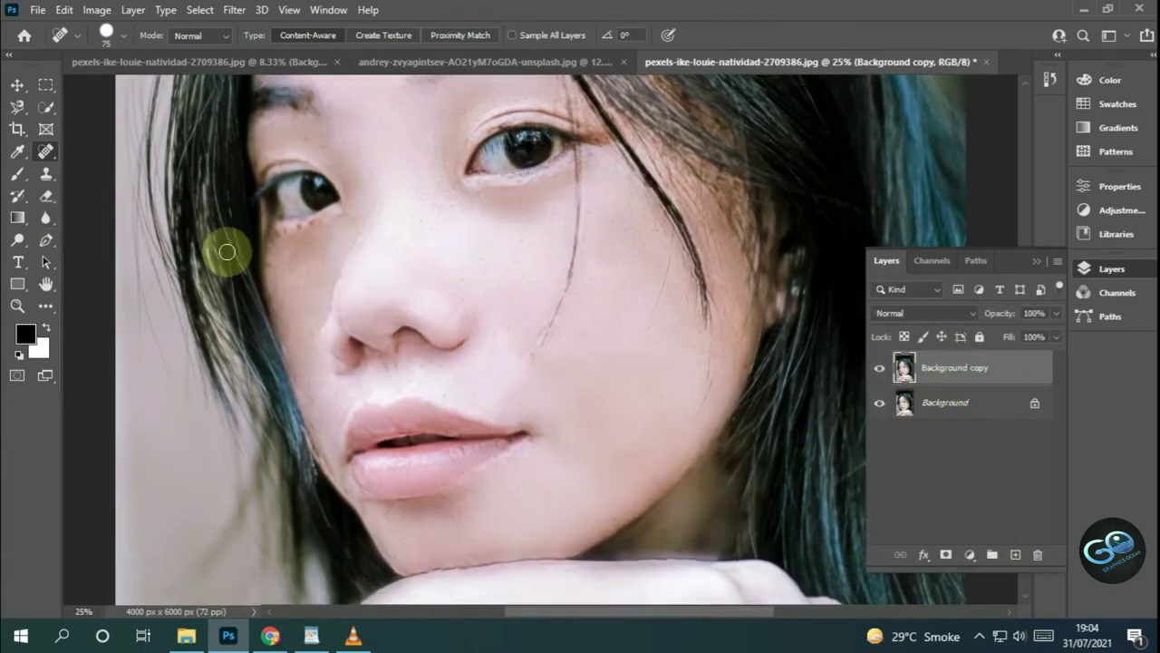
scroll(227, 252, "down", 1)
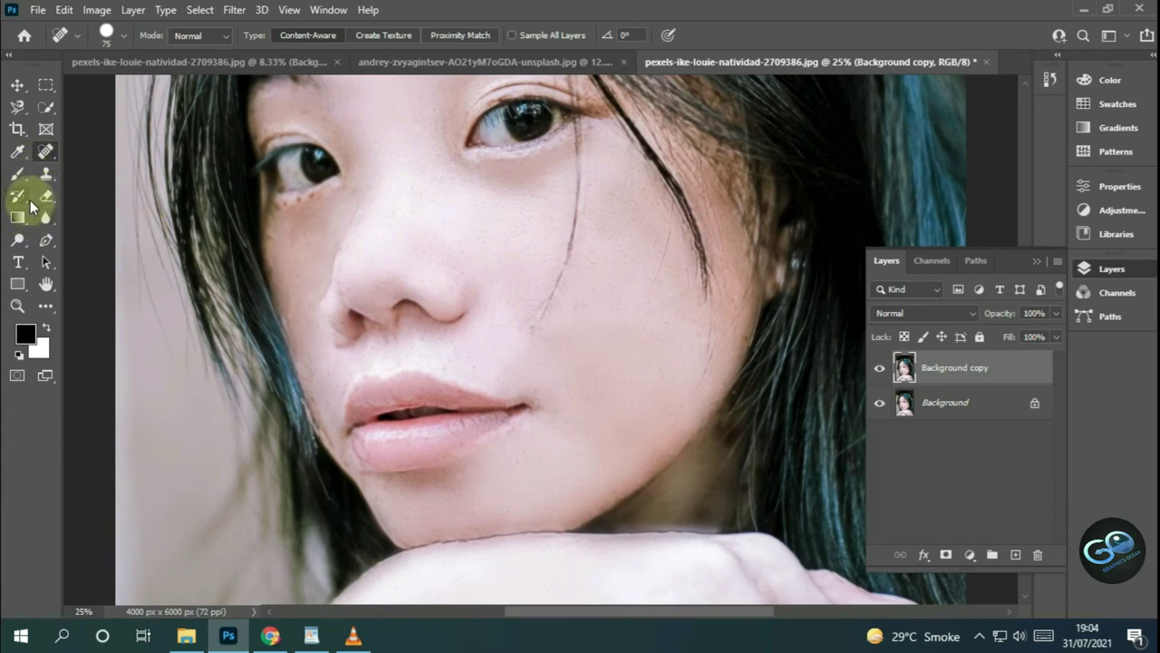
- Select the upper lip and left lip corner with Quick Selection in Add mode
left_click(45, 107)
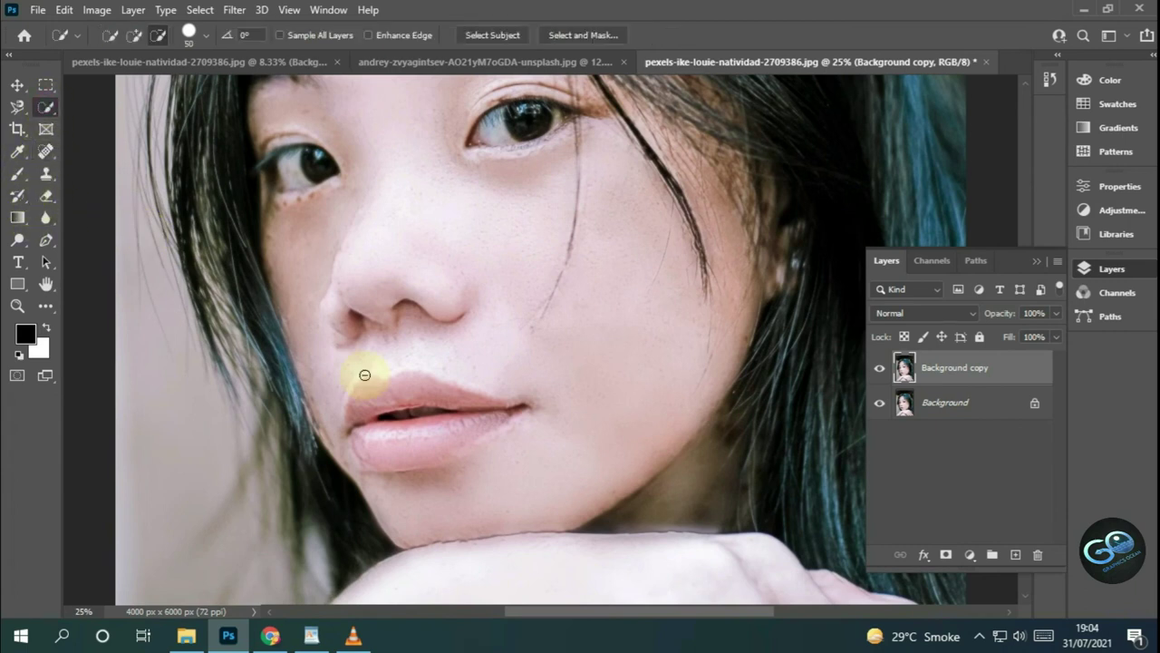
left_click(133, 35)
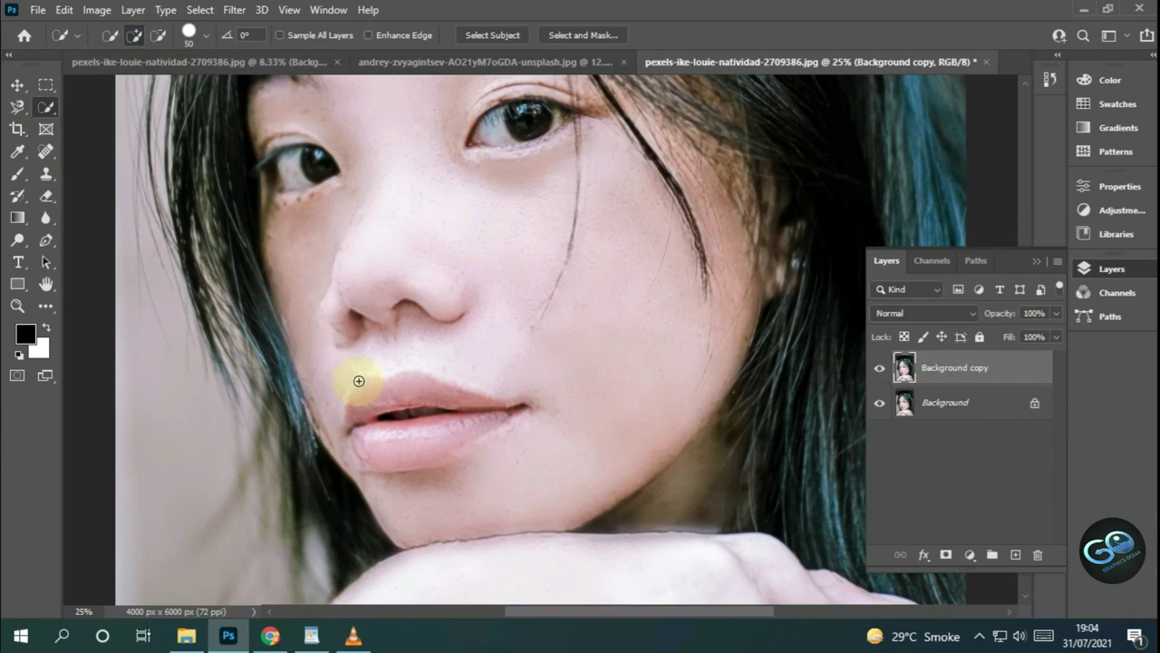
mouse_move(425, 392)
left_mouse_down()
mouse_move(473, 415)
mouse_move(411, 440)
mouse_move(357, 436)
mouse_move(426, 445)
mouse_move(477, 428)
left_mouse_up()
mouse_move(366, 455)
left_mouse_down()
mouse_move(531, 407)
mouse_move(362, 452)
left_mouse_up()
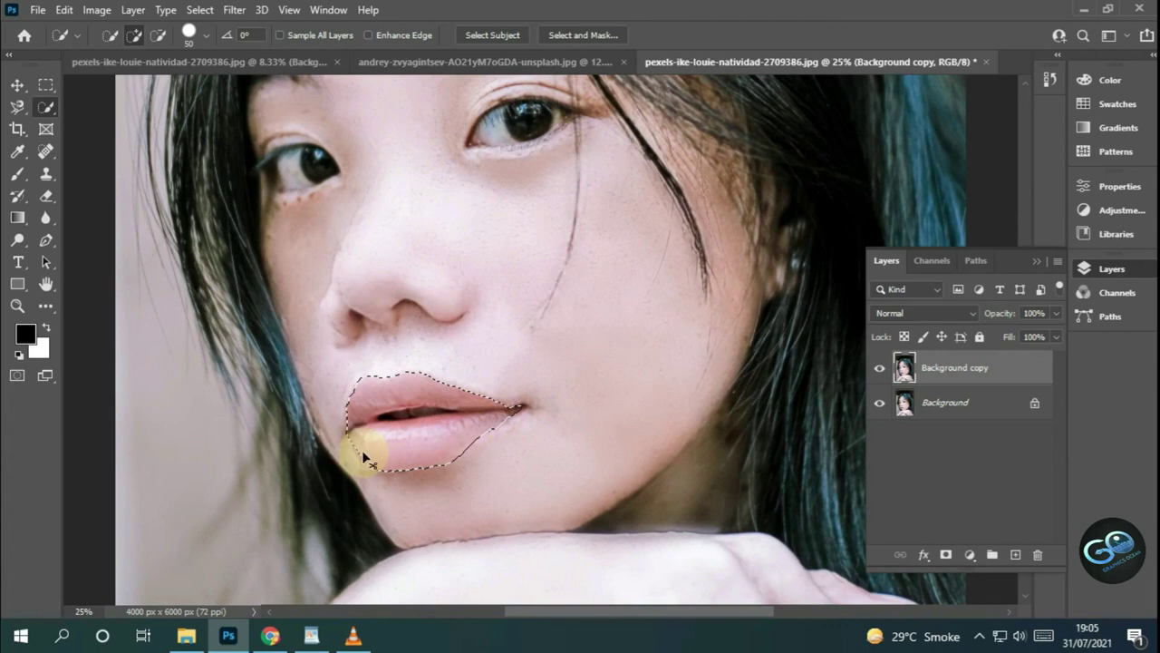
- Add a light pink Solid Color fill layer for the lips, after one cancelled attempt
right_click(990, 368)
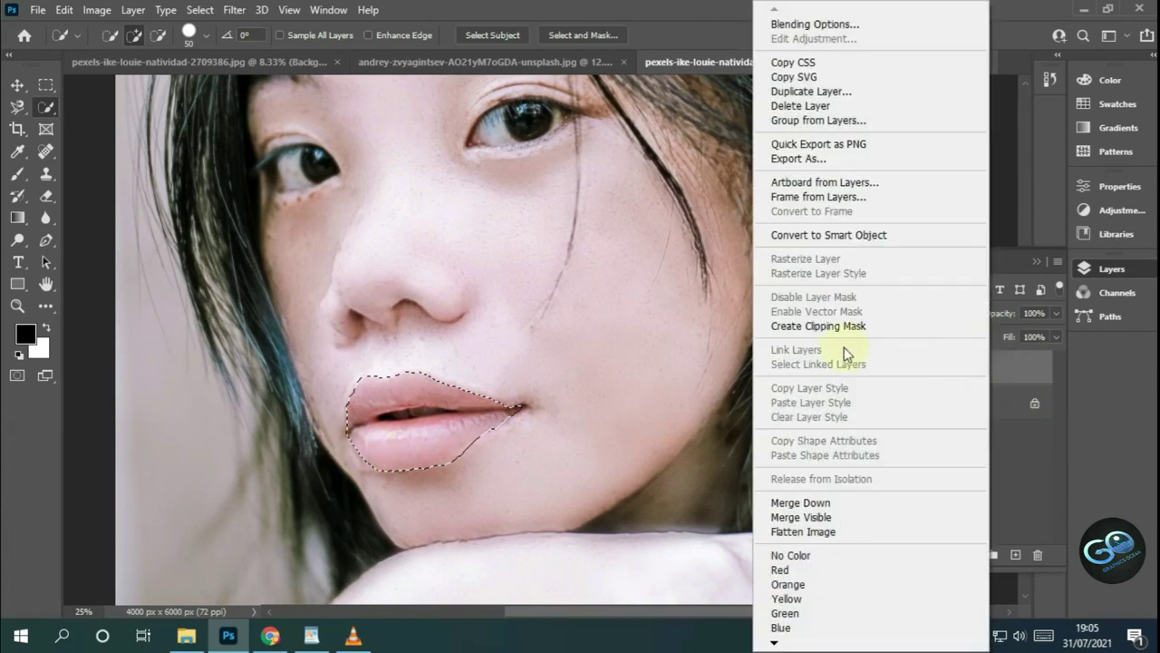
left_click(855, 235)
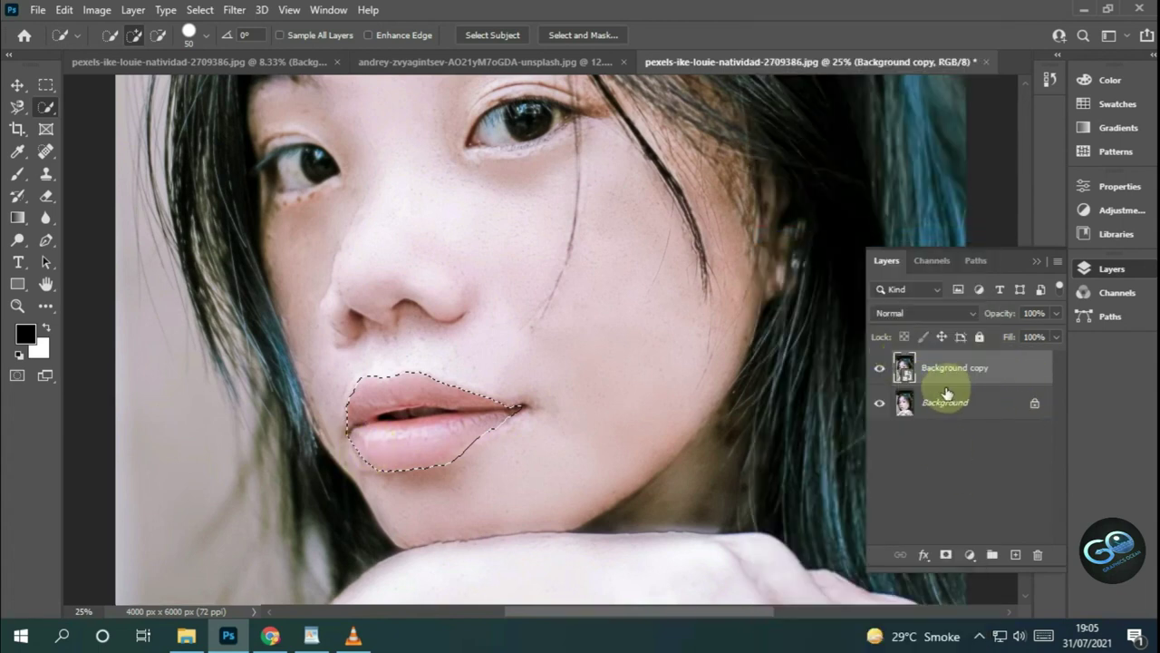
left_click(968, 555)
left_click(1007, 259)
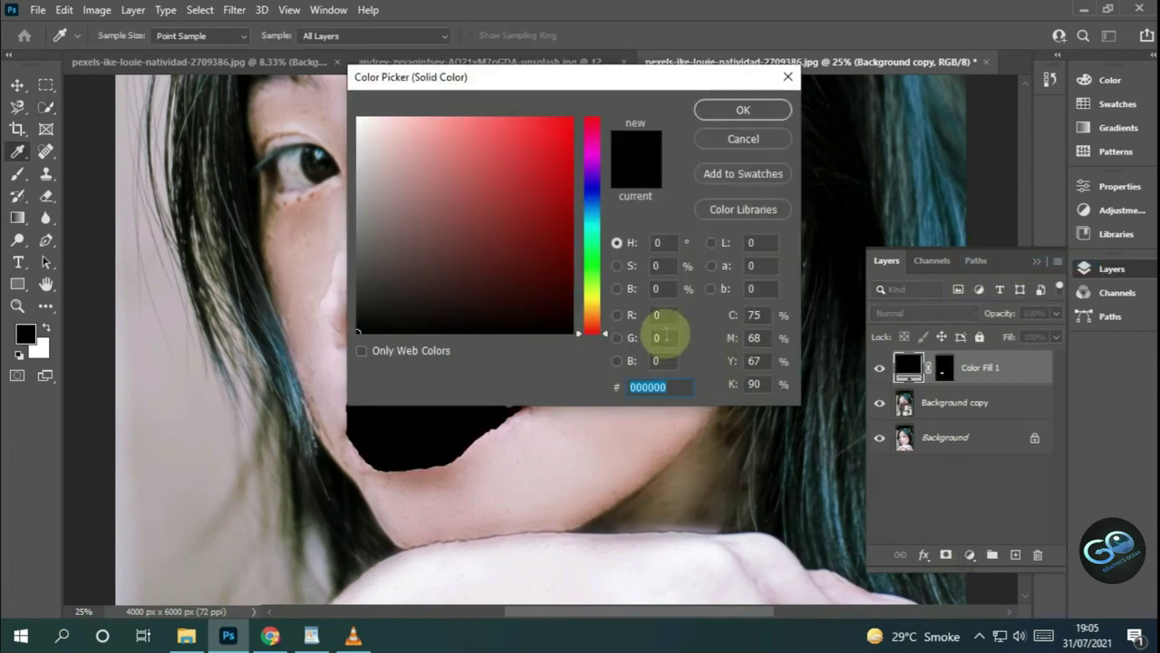
key("Escape")
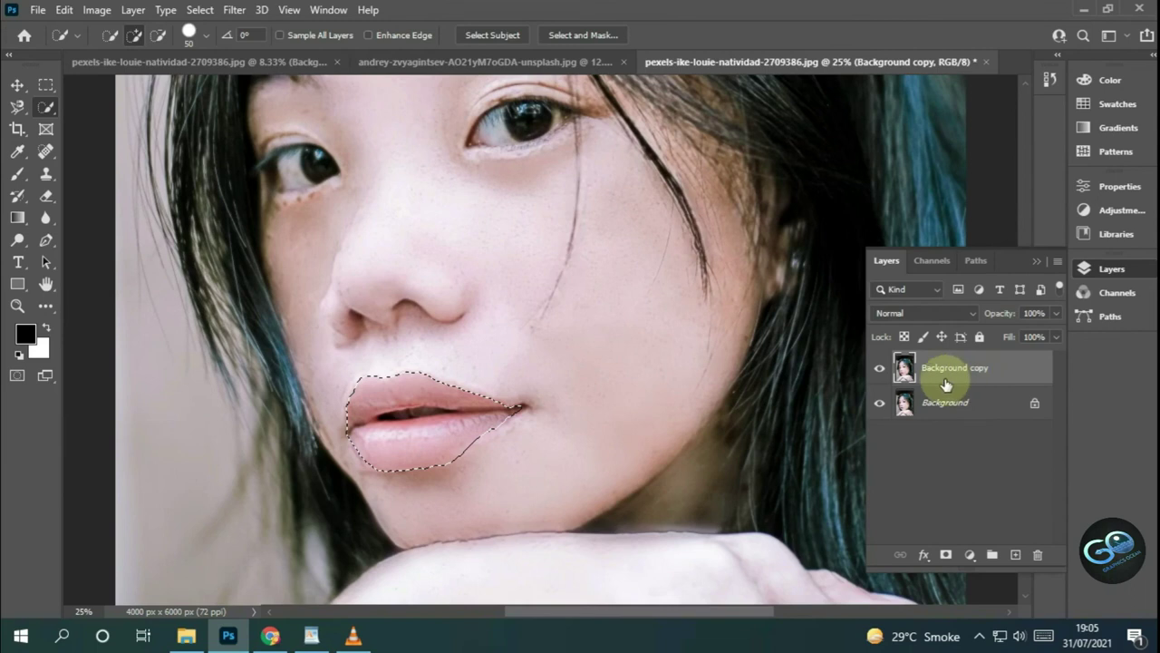
left_click(970, 555)
left_click(1004, 261)
left_click(548, 140)
left_click(482, 140)
left_click_drag(590, 326, 593, 129)
left_click(474, 126)
left_click(744, 110)
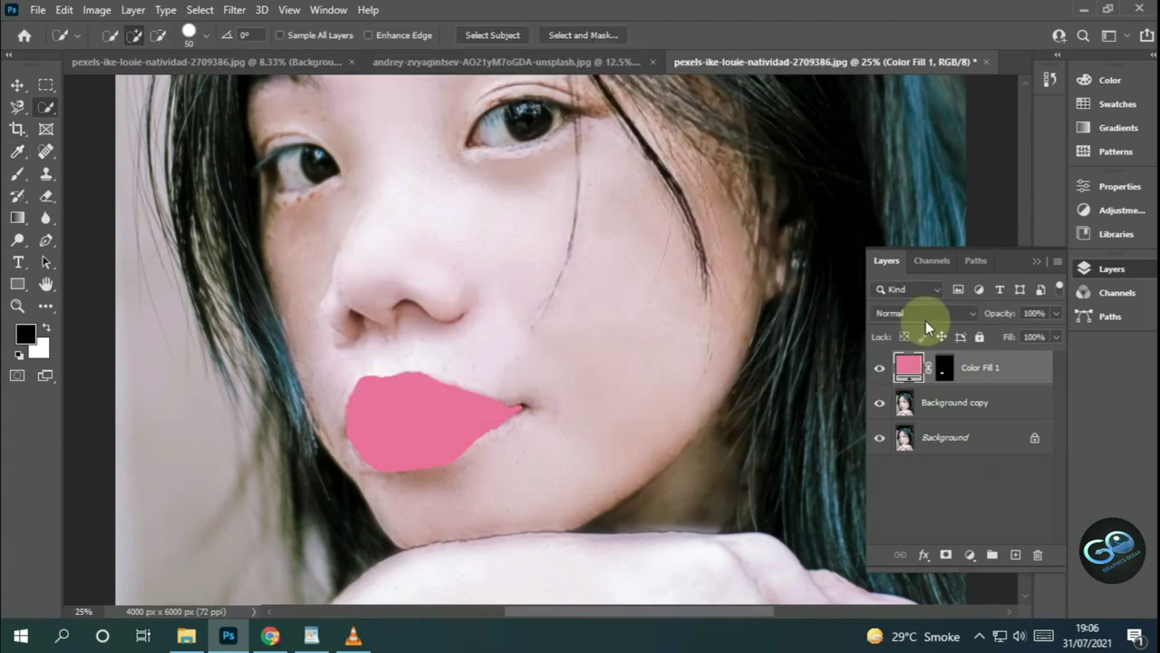
- Set the pink fill layer's blend mode to Soft Light
left_click(929, 324)
left_click(927, 316)
key("Return")
scroll(440, 440, "up", 2)
- Paint white with a 15 px brush on the Color Fill 1 mask to tint the right lip corner
scroll(407, 459, "up", 1)
right_click(544, 349)
key("Return")
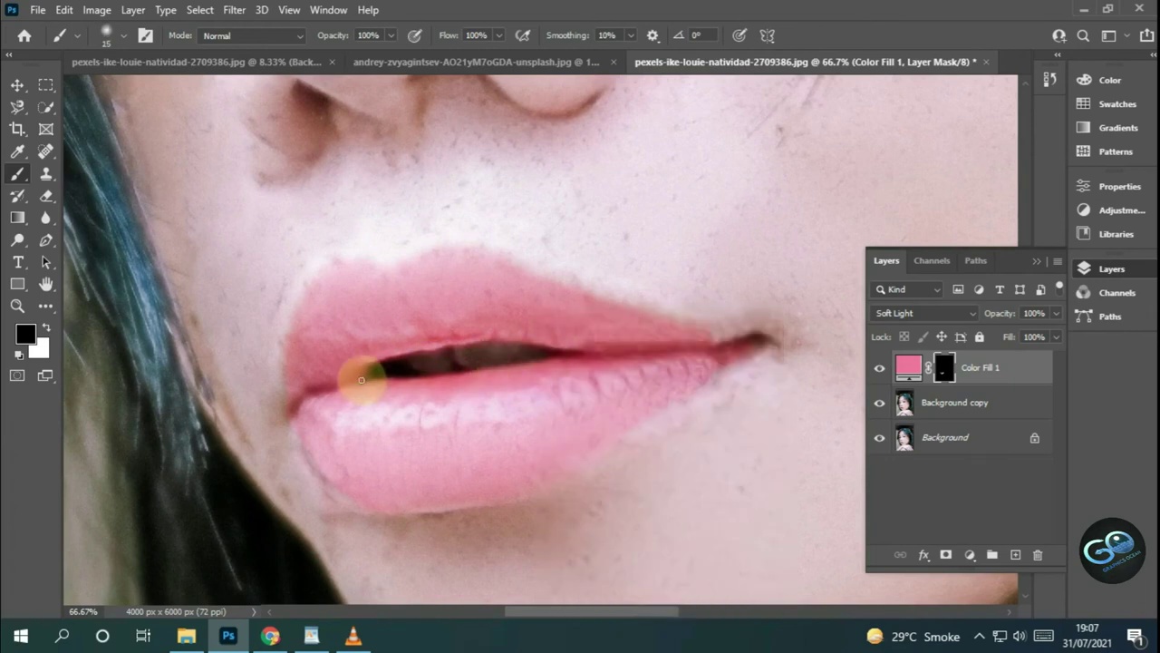
scroll(383, 334, "up", 1)
scroll(426, 352, "up", 1)
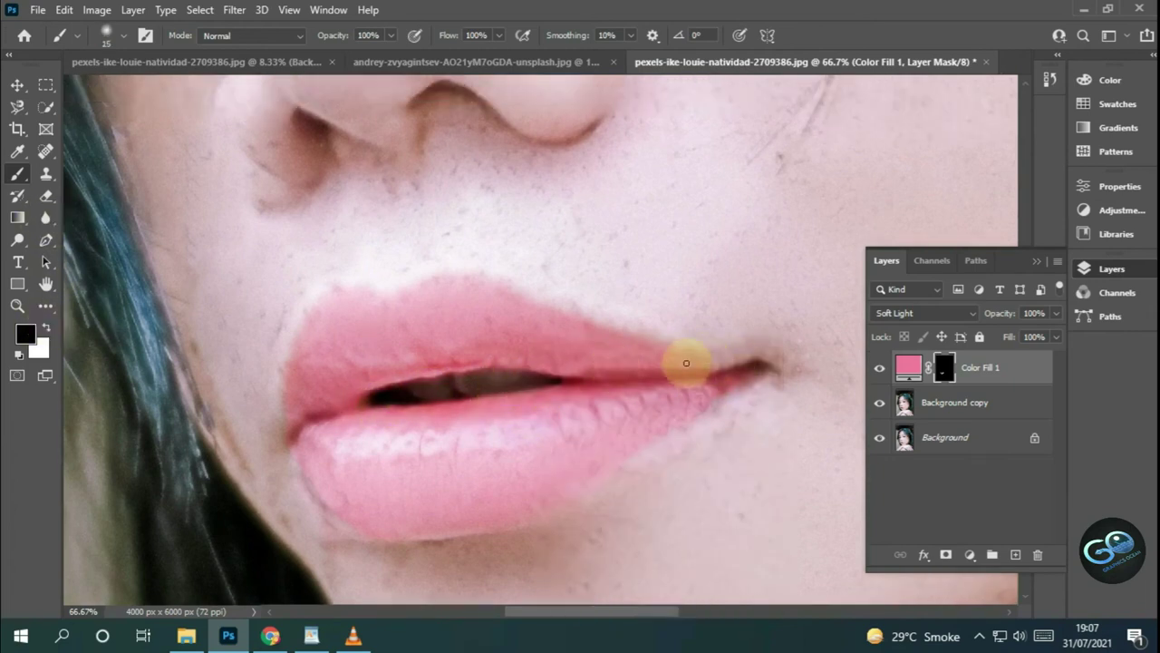
left_click(45, 327)
left_click_drag(725, 367, 758, 367)
key("bracketright")
key("bracketright")
key("bracketright")
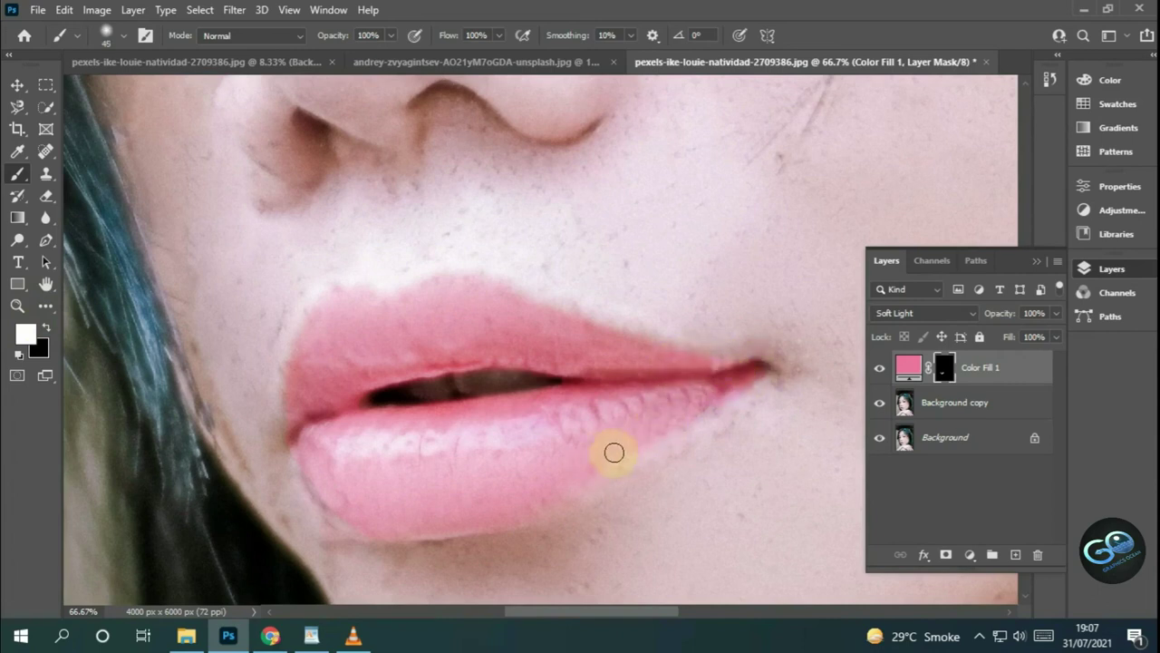
key("bracketright")
key("bracketright")
key("bracketright")
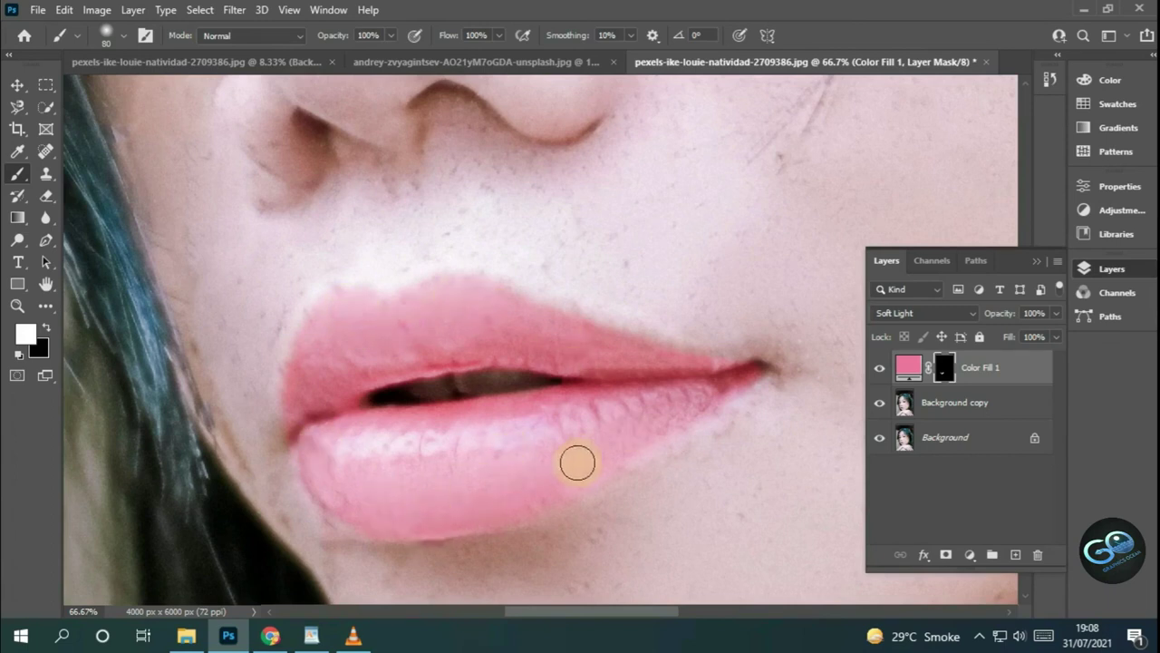
left_click(45, 327)
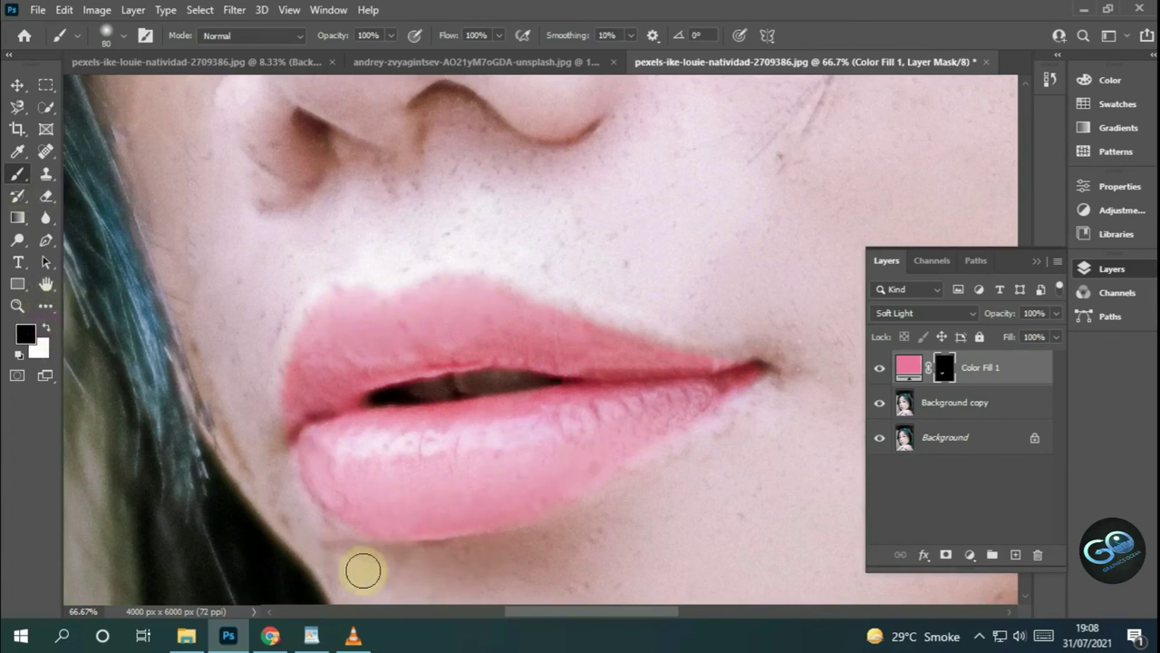
key("ctrl+minus")
key("ctrl+minus")
key("ctrl+minus")
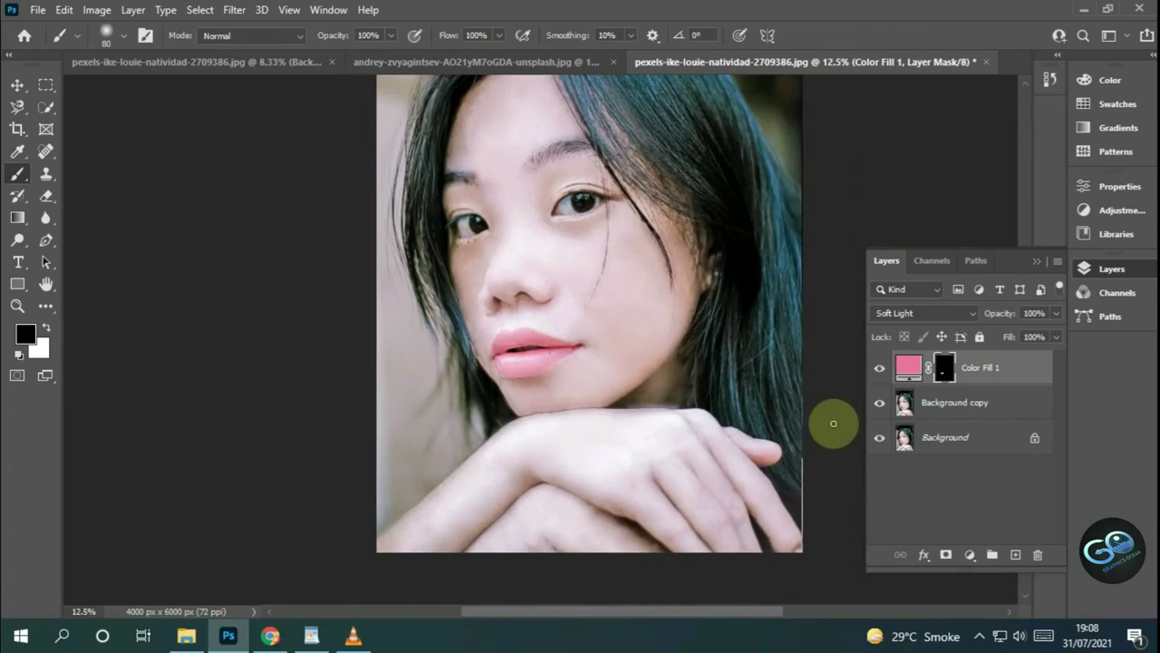
- Change the Color Fill 1 lip colour to dark magenta 830d3a
double_click(909, 366)
left_click_drag(575, 80, 923, 80)
left_click_drag(894, 201, 893, 222)
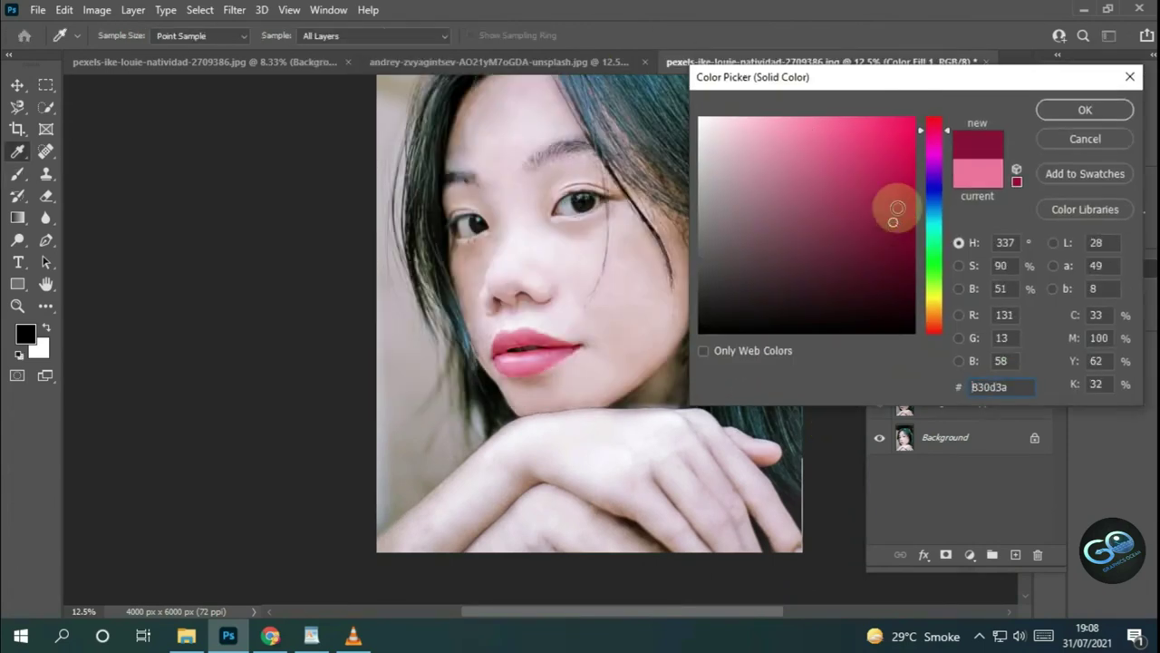
key("Return")
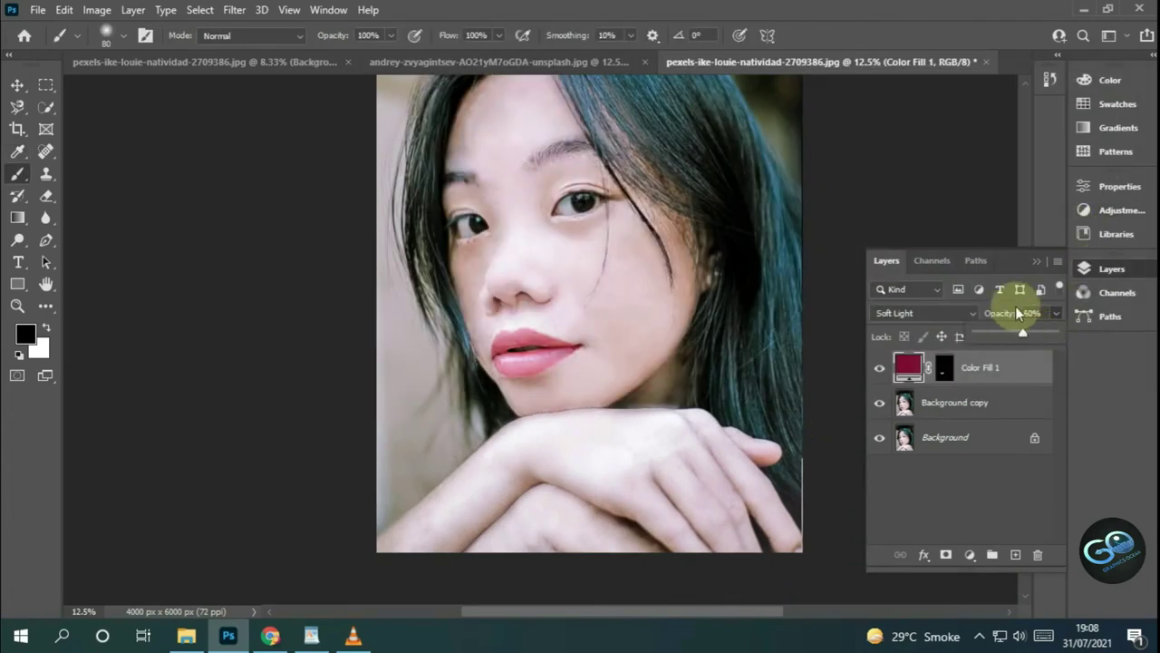
- Add a red Solid Color fill layer with an inverted mask, blended in Soft Light
left_click(970, 553)
left_click(979, 257)
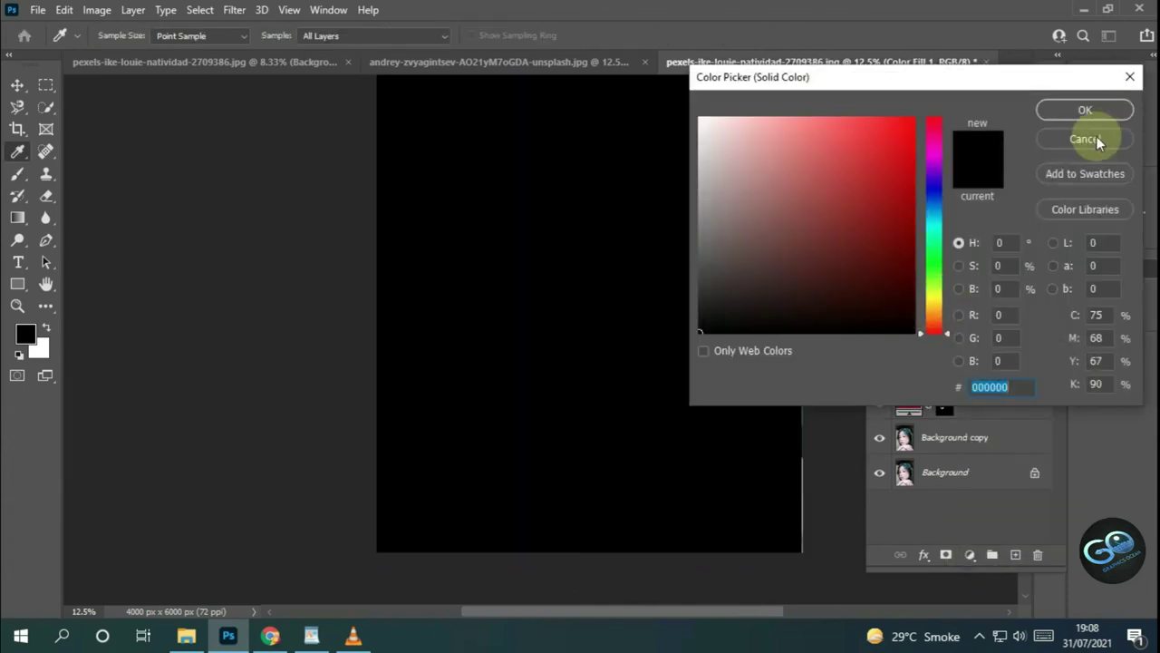
left_click(849, 156)
left_click(1083, 107)
left_click(133, 9)
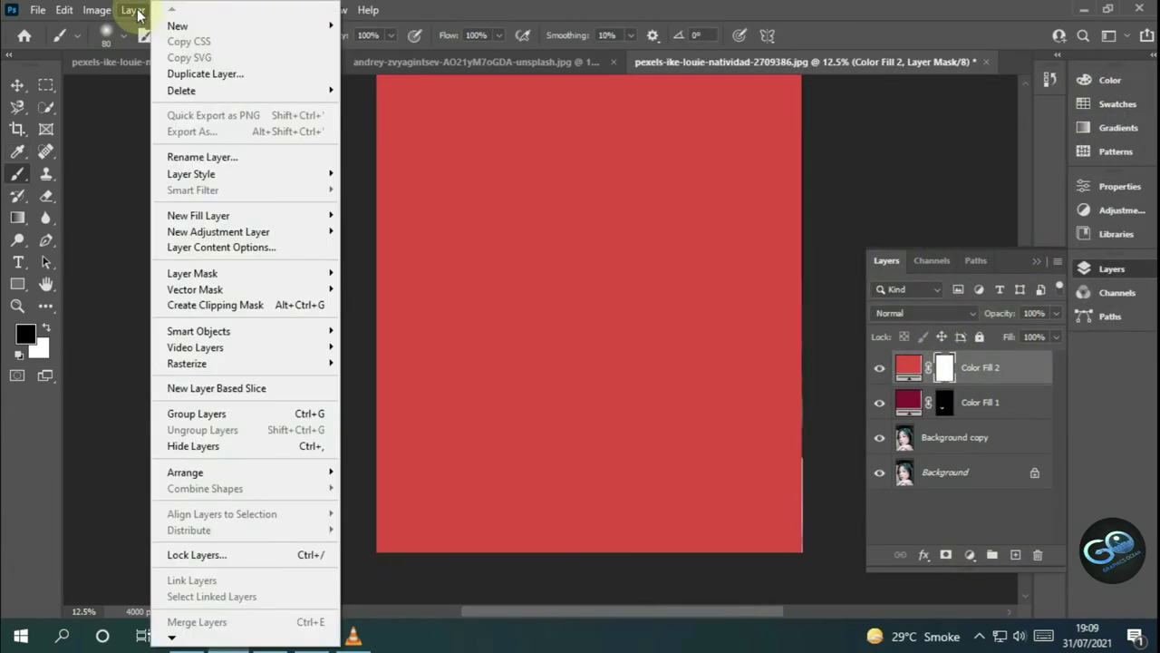
left_click(285, 249)
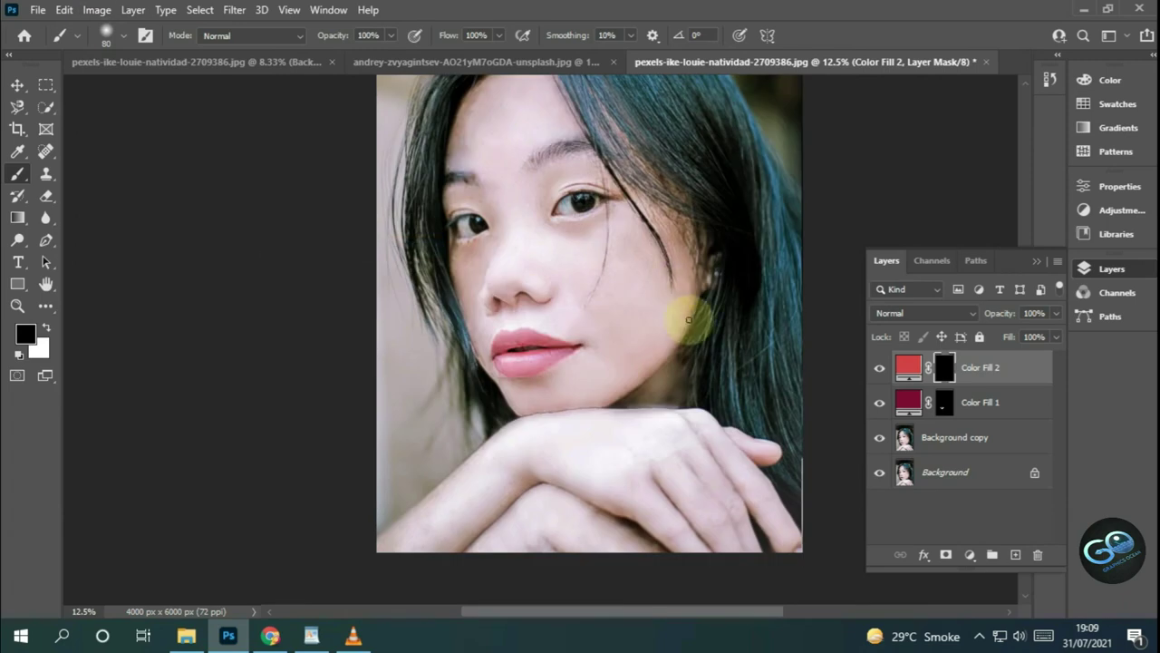
left_click(924, 313)
left_click(938, 419)
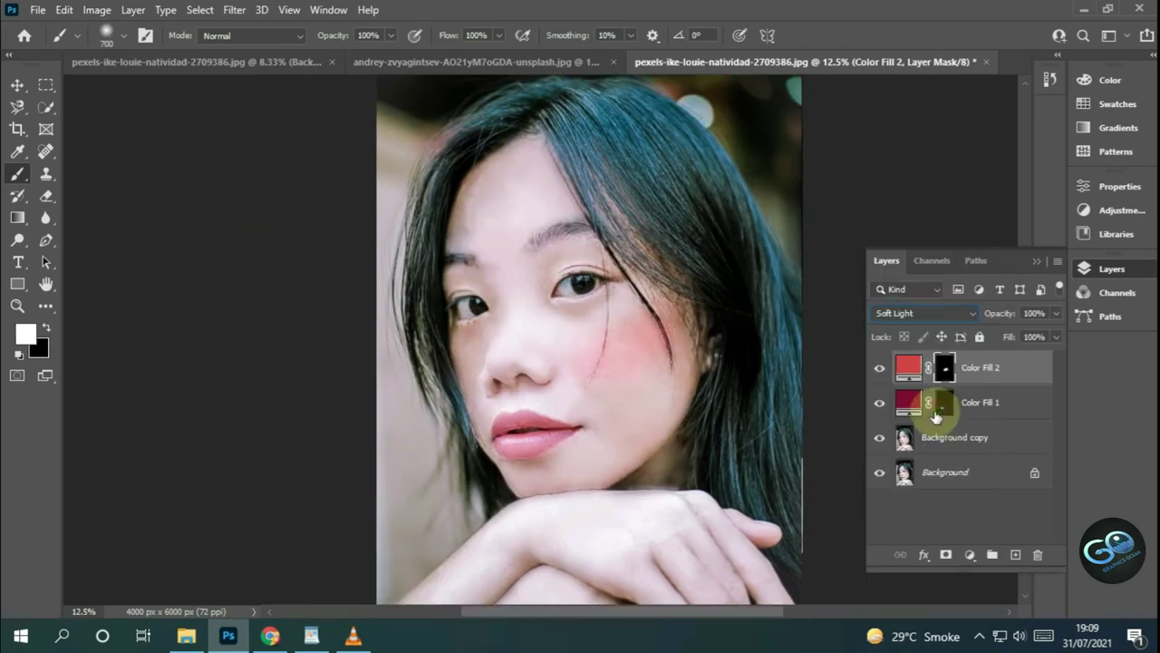
- Paint the cheeks white on the blush mask with an 800 px soft brush
key("ctrl+plus")
key("x")
key("bracketright")
key("bracketright")
key("bracketright")
left_click_drag(391, 35, 377, 55)
left_click_drag(571, 324, 635, 304)
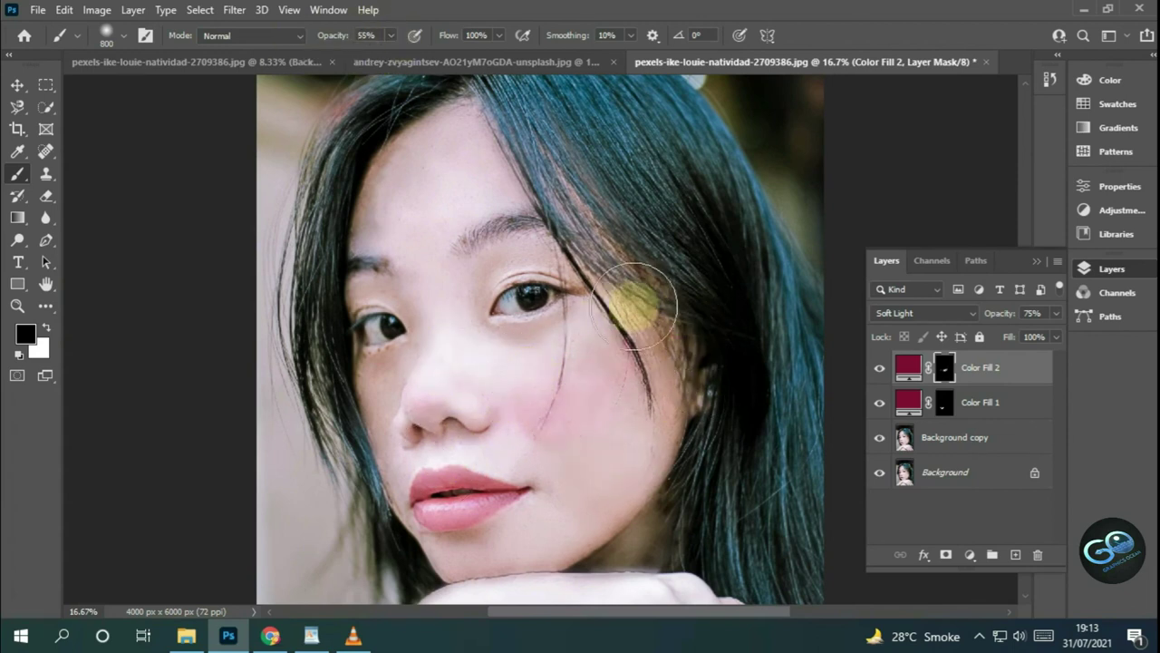
key("ctrl+minus")
key("ctrl+minus")
key("ctrl+minus")
key("ctrl+minus")
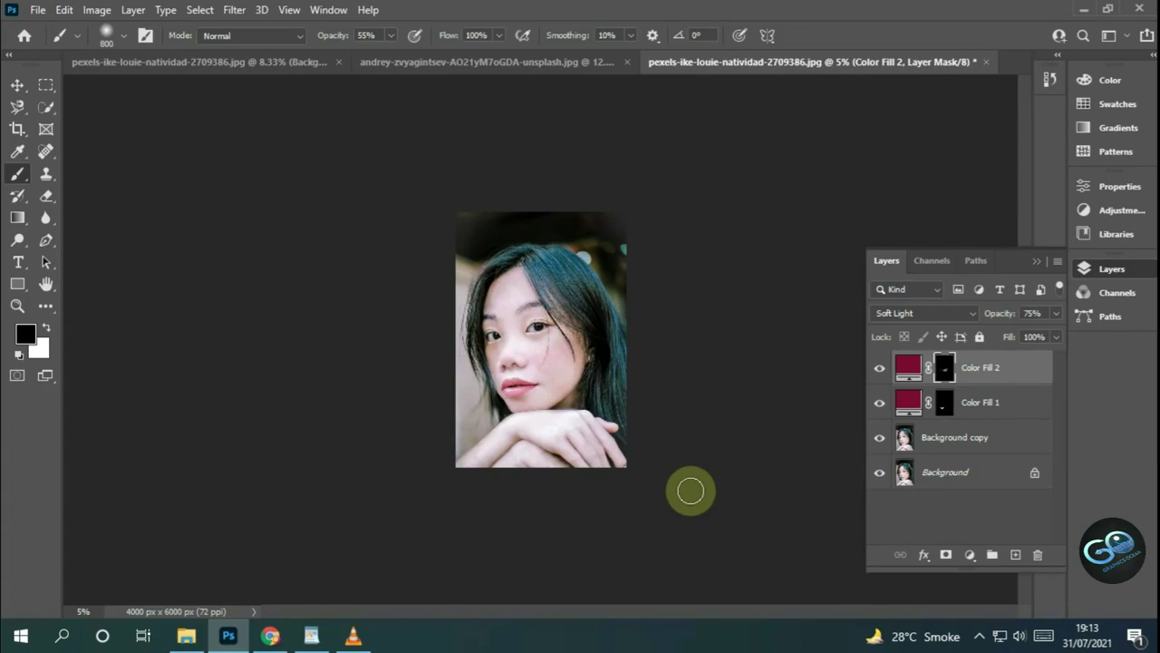